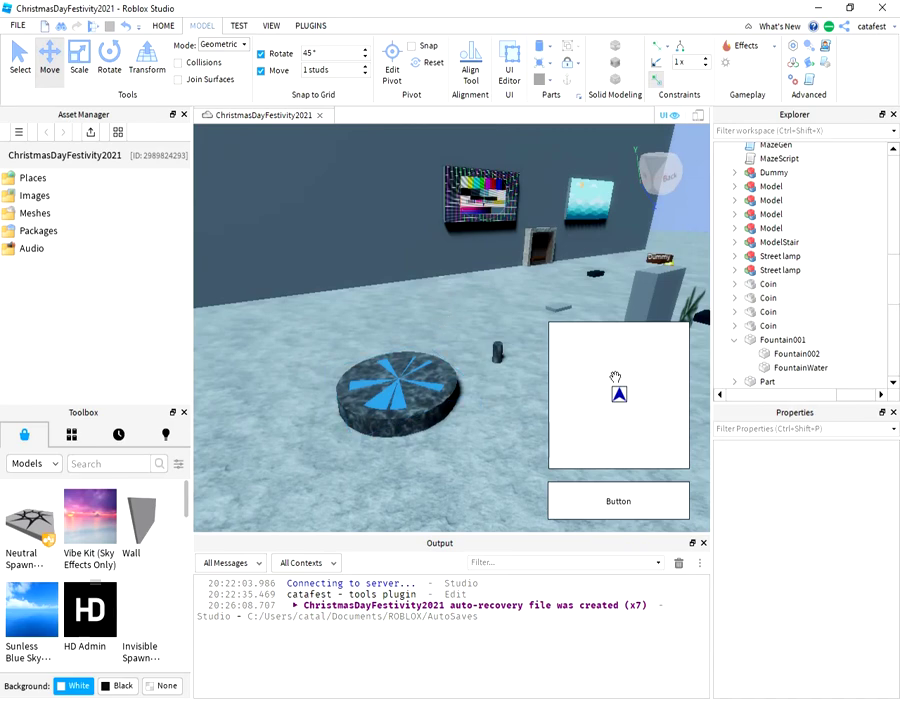
Reparent the small Fountain002 cylinder under FountainWater inside Fountain001.
{"action": "left_click", "coordinate": [500, 354]}
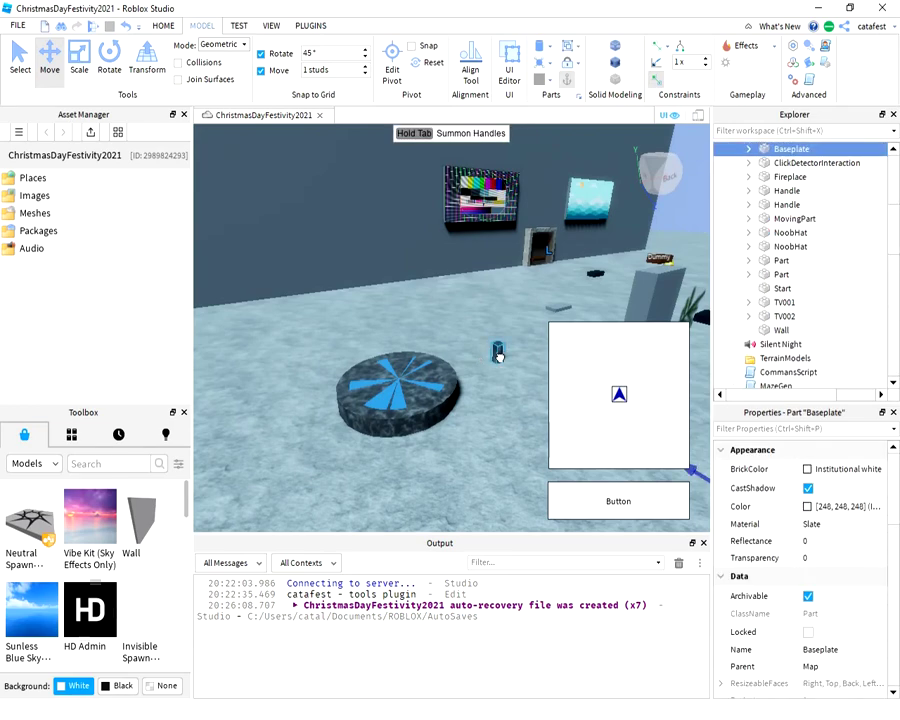
{"action": "left_click", "coordinate": [497, 352]}
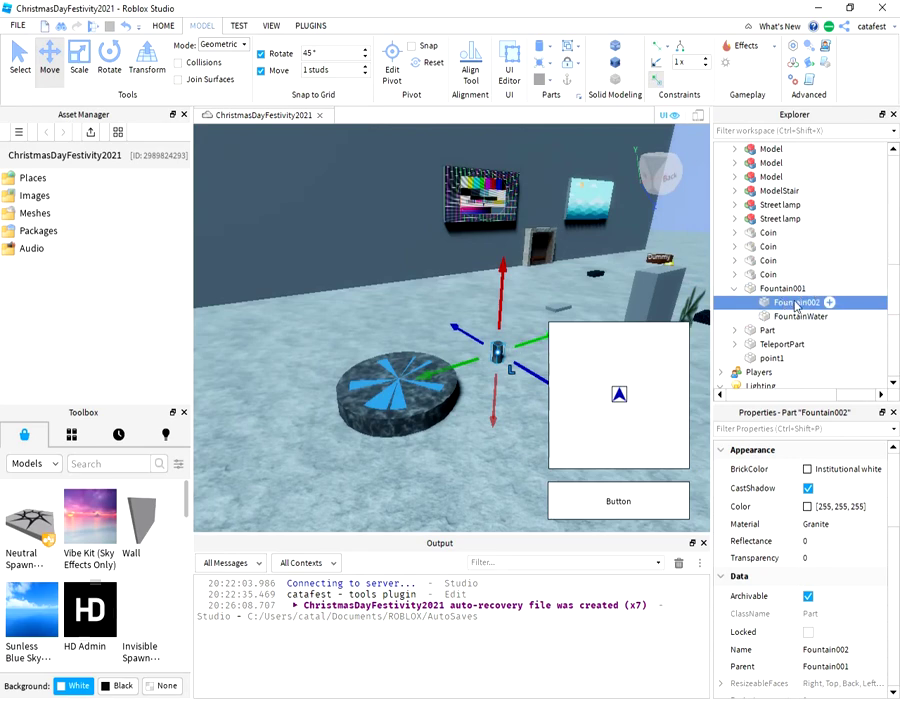
{"action": "left_click_drag", "start_coordinate": [796, 304], "coordinate": [812, 316]}
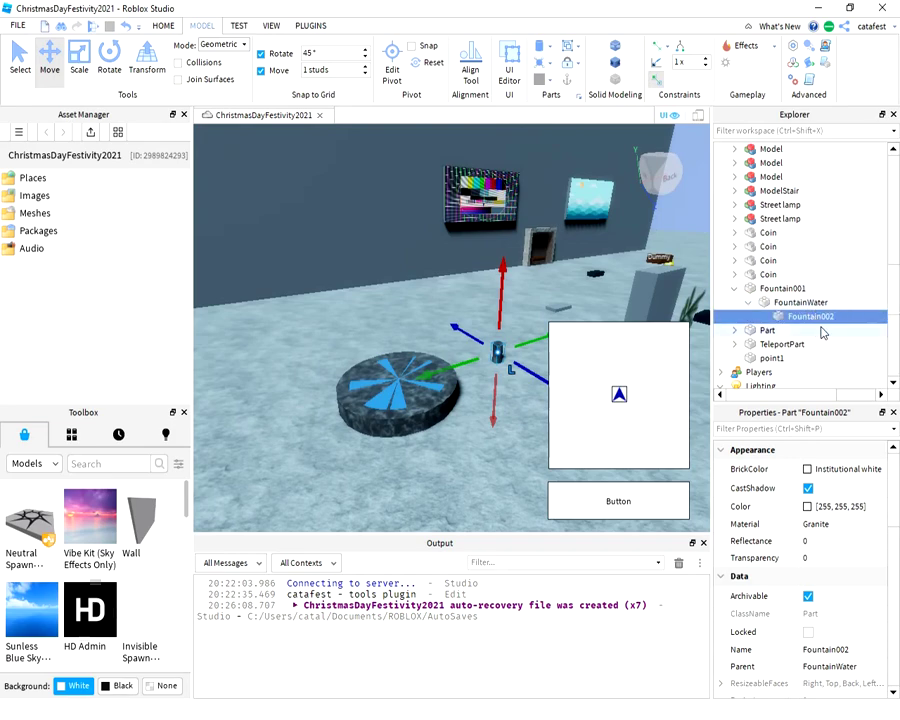
{"action": "left_click", "coordinate": [802, 302]}
{"action": "left_click", "coordinate": [786, 290]}
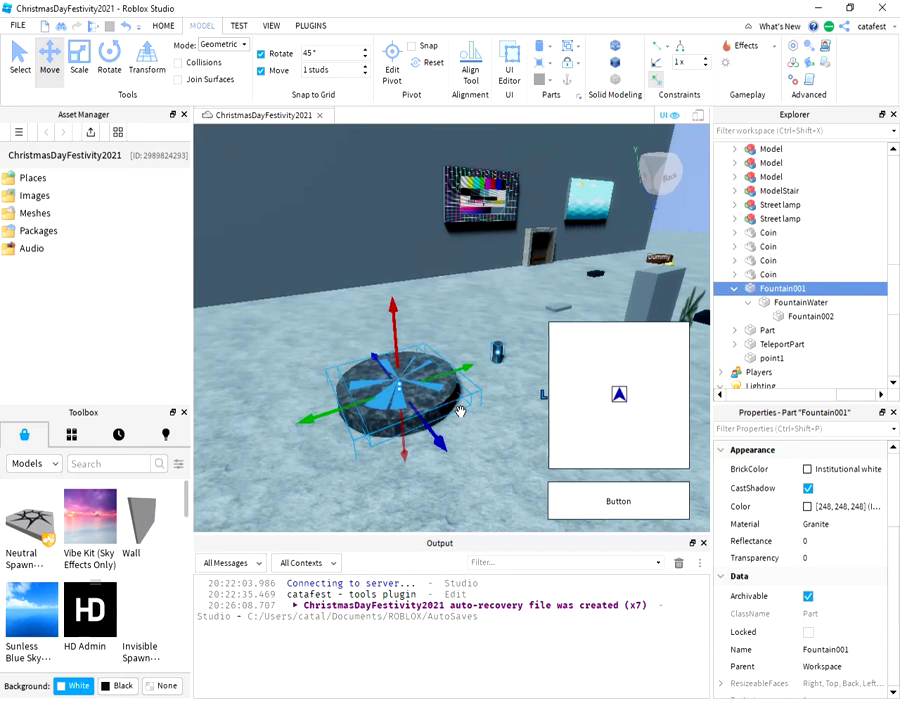
Move Fountain002 out of the Fountain001 hierarchy so that it sits directly under Workspace.
{"action": "left_click", "coordinate": [779, 316]}
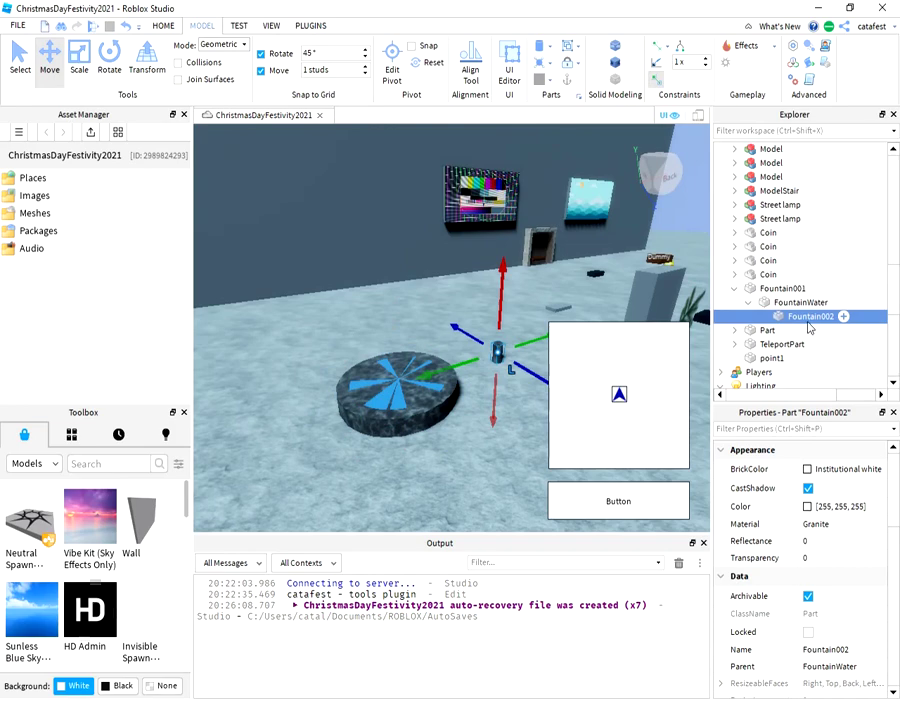
{"action": "scroll", "coordinate": [854, 276], "scroll_direction": "up", "scroll_amount": 10}
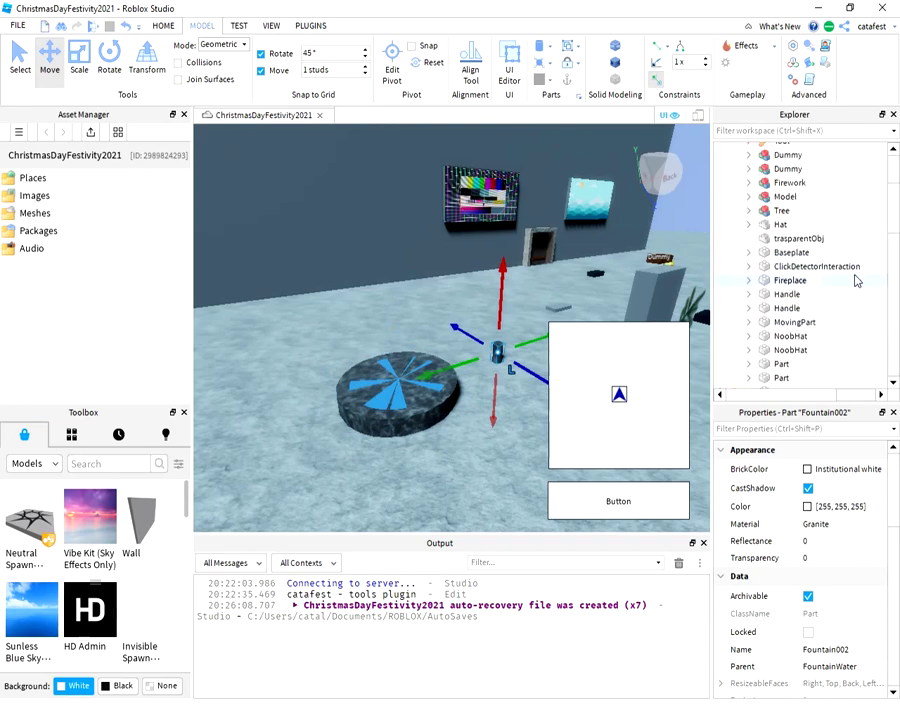
{"action": "scroll", "coordinate": [856, 281], "scroll_direction": "down", "scroll_amount": 6}
{"action": "scroll", "coordinate": [852, 279], "scroll_direction": "down", "scroll_amount": 4}
{"action": "scroll", "coordinate": [848, 285], "scroll_direction": "up", "scroll_amount": 3}
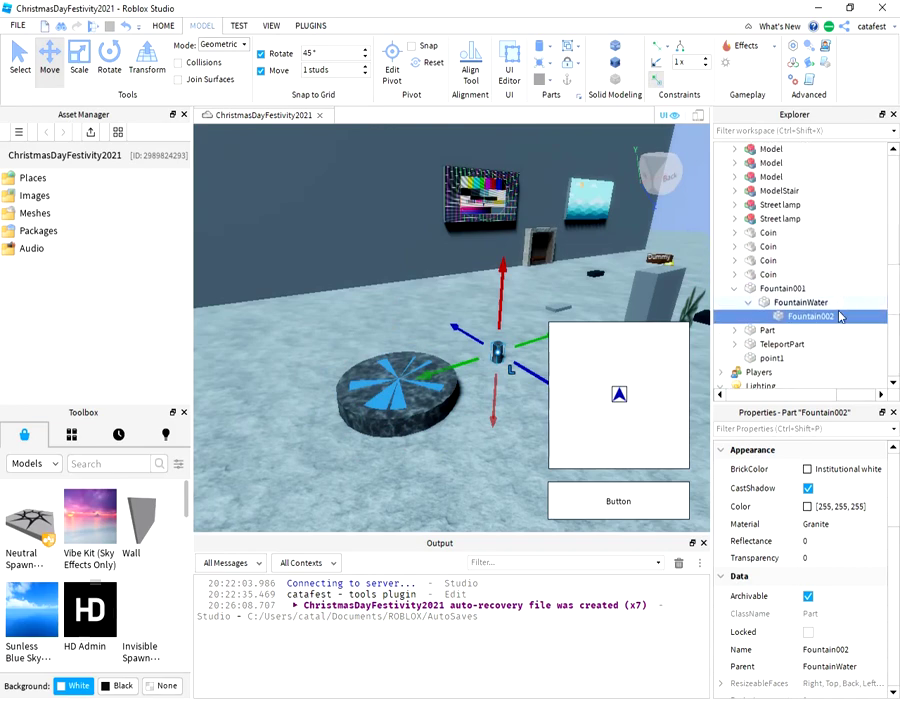
{"action": "left_click_drag", "start_coordinate": [820, 322], "coordinate": [824, 156]}
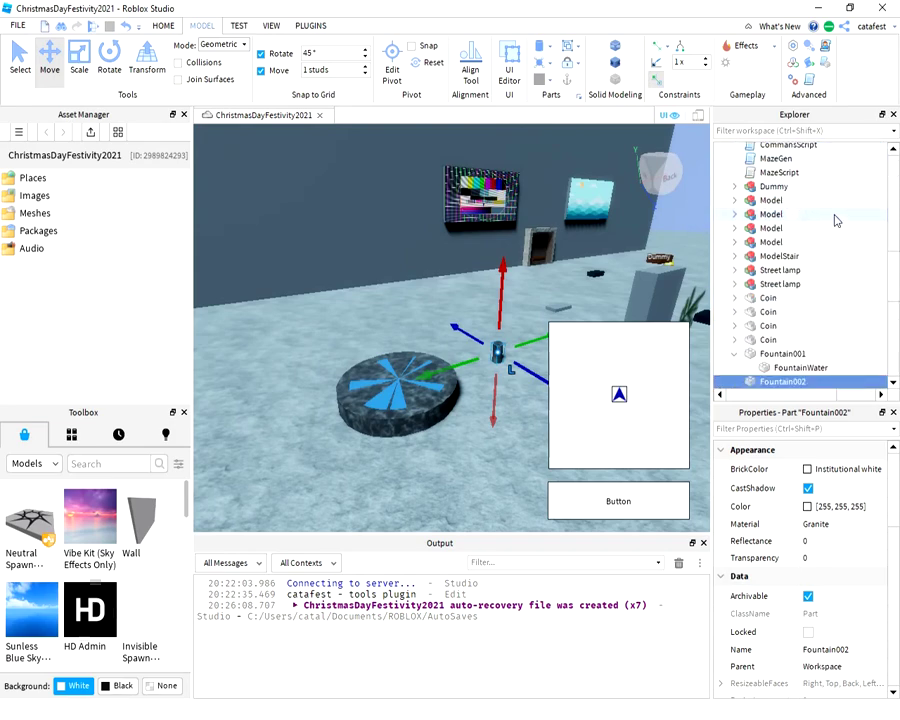
{"action": "scroll", "coordinate": [868, 219], "scroll_direction": "up", "scroll_amount": 5}
{"action": "scroll", "coordinate": [870, 219], "scroll_direction": "up", "scroll_amount": 2}
{"action": "left_click_drag", "start_coordinate": [896, 172], "coordinate": [886, 306]}
Examine the Fountain001 base and its FountainWater child, comparing how the two parts overlap in the scene.
{"action": "left_click", "coordinate": [418, 396]}
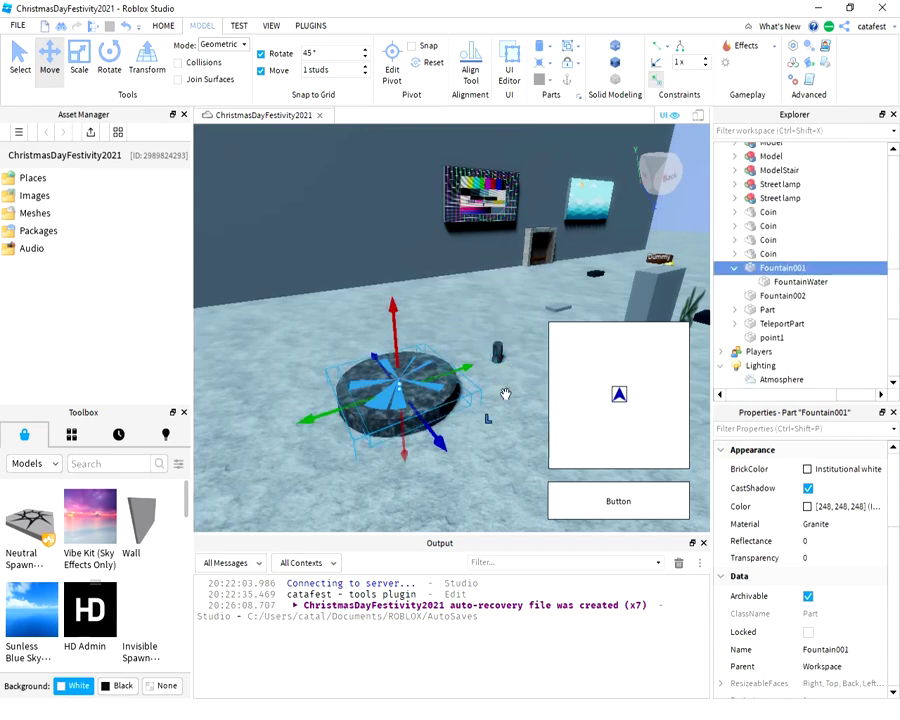
{"action": "right_click_drag", "start_coordinate": [461, 465], "coordinate": [462, 466]}
{"action": "right_click_drag", "start_coordinate": [325, 468], "coordinate": [305, 470]}
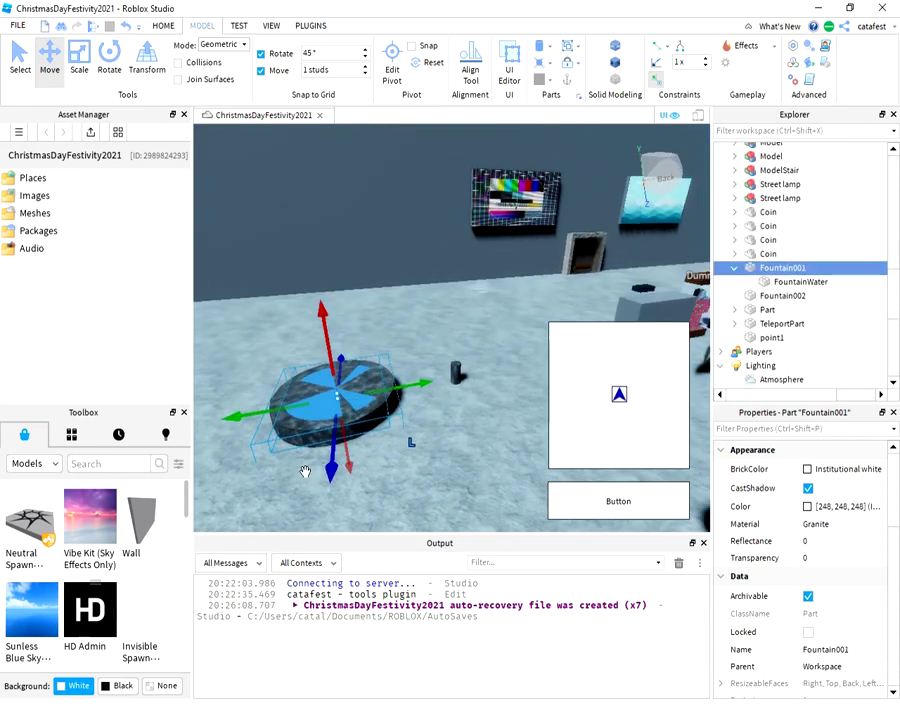
{"action": "left_click", "coordinate": [789, 283]}
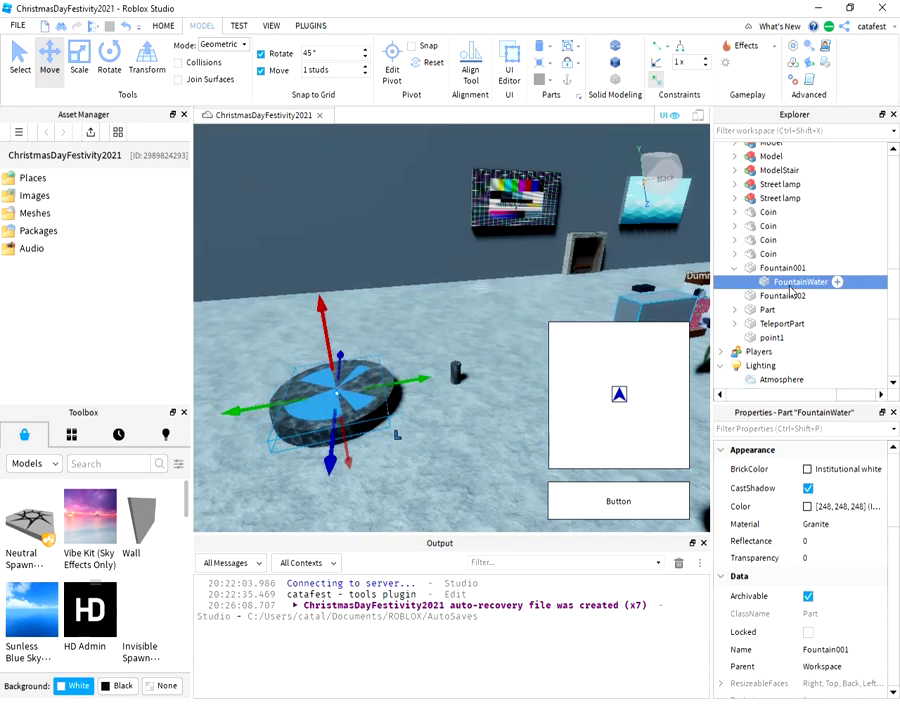
{"action": "key", "text": "Up"}
{"action": "left_click", "coordinate": [789, 283]}
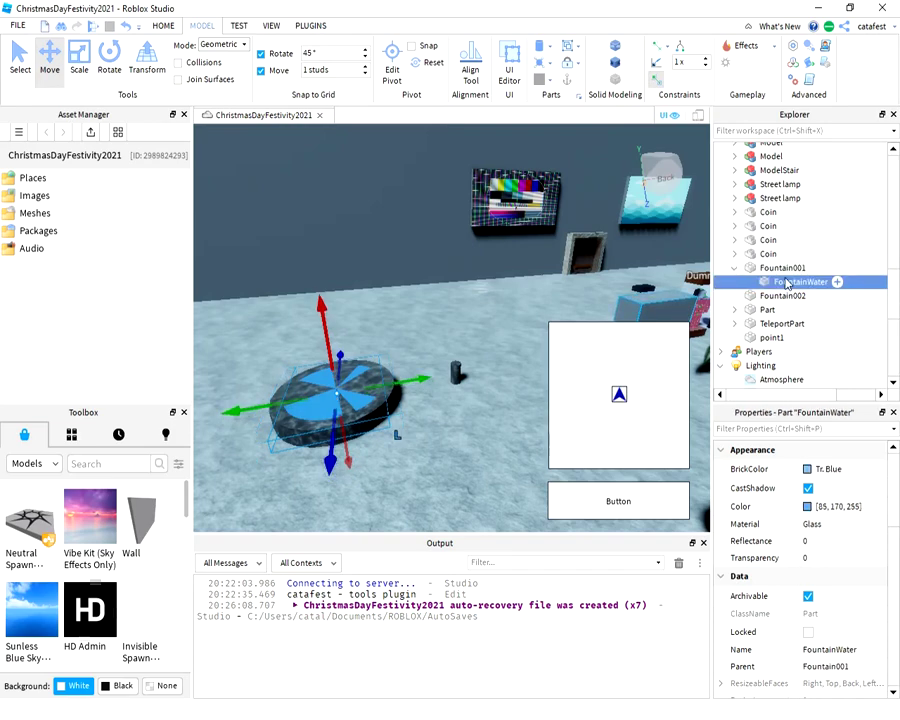
{"action": "key", "text": "Up"}
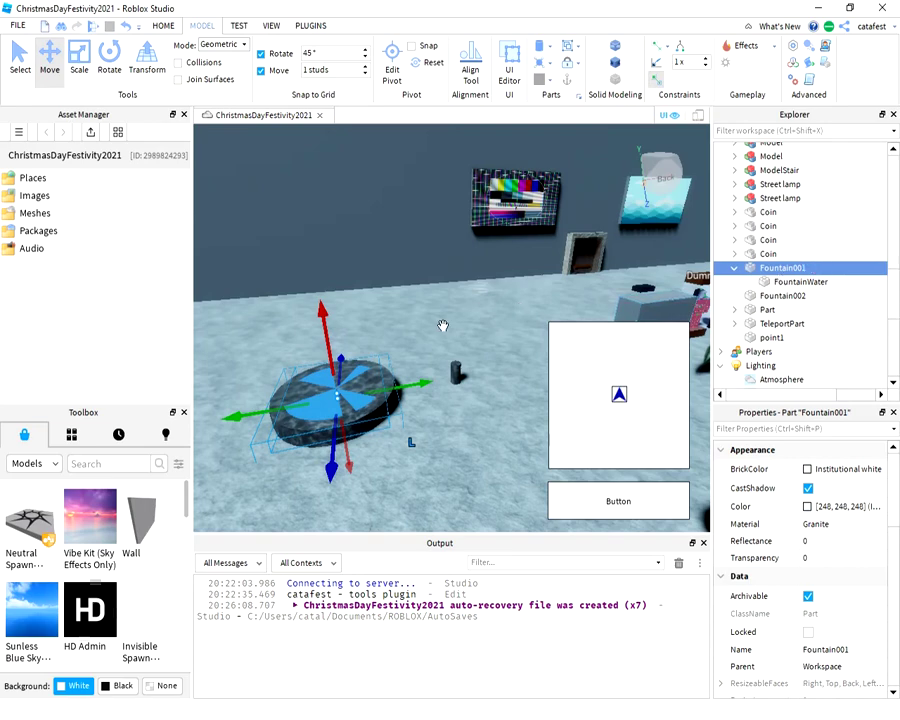
{"action": "middle_click_drag", "start_coordinate": [452, 327], "coordinate": [546, 288]}
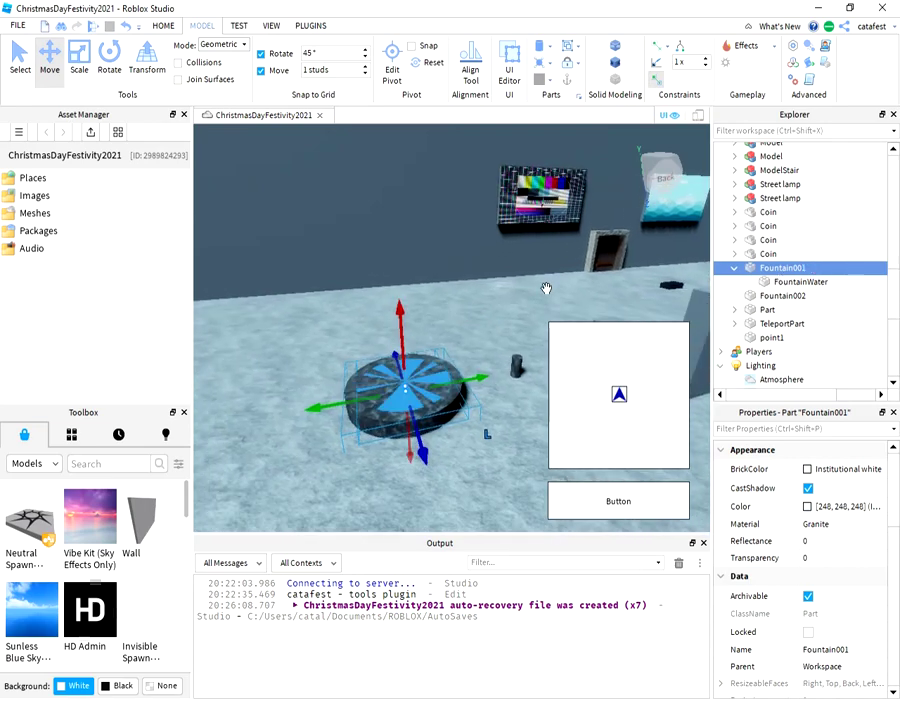
Paste a copy of FountainWater into Workspace, placed on the ground beside the fountain base.
{"action": "left_click", "coordinate": [787, 284]}
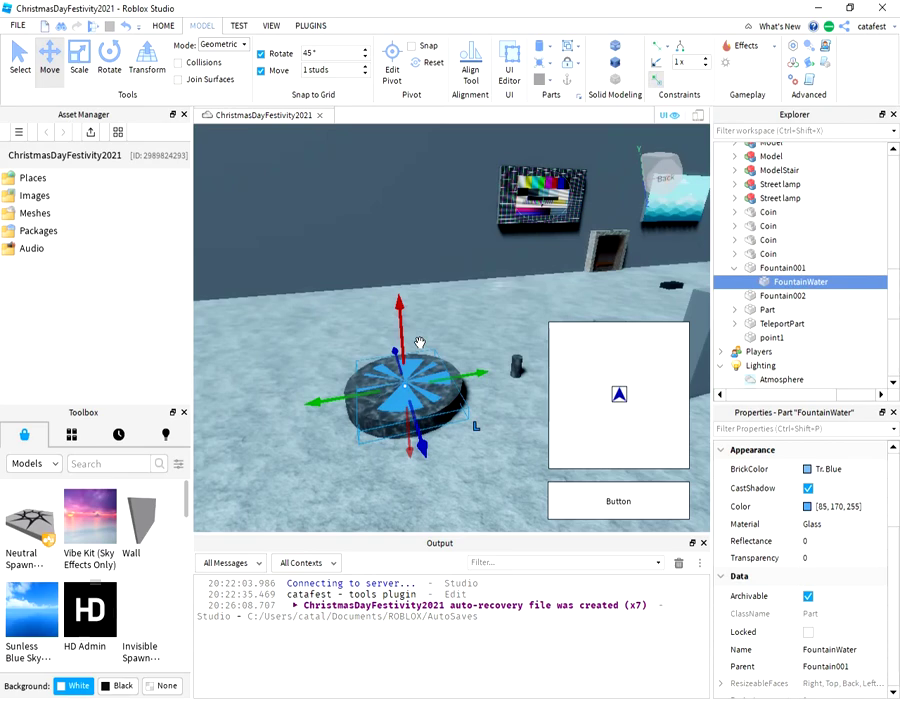
{"action": "key", "text": "ctrl+v"}
{"action": "left_click_drag", "start_coordinate": [418, 342], "coordinate": [401, 353]}
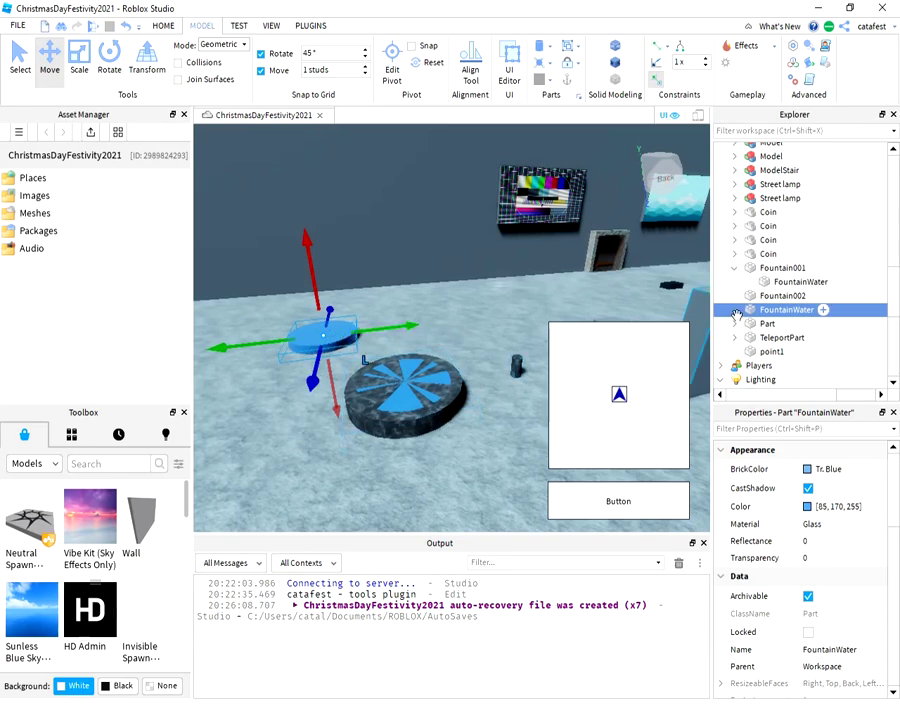
Compare the Size and Position properties of Fountain001 and its FountainWater child, and check their overlap from the side.
{"action": "left_click", "coordinate": [800, 283]}
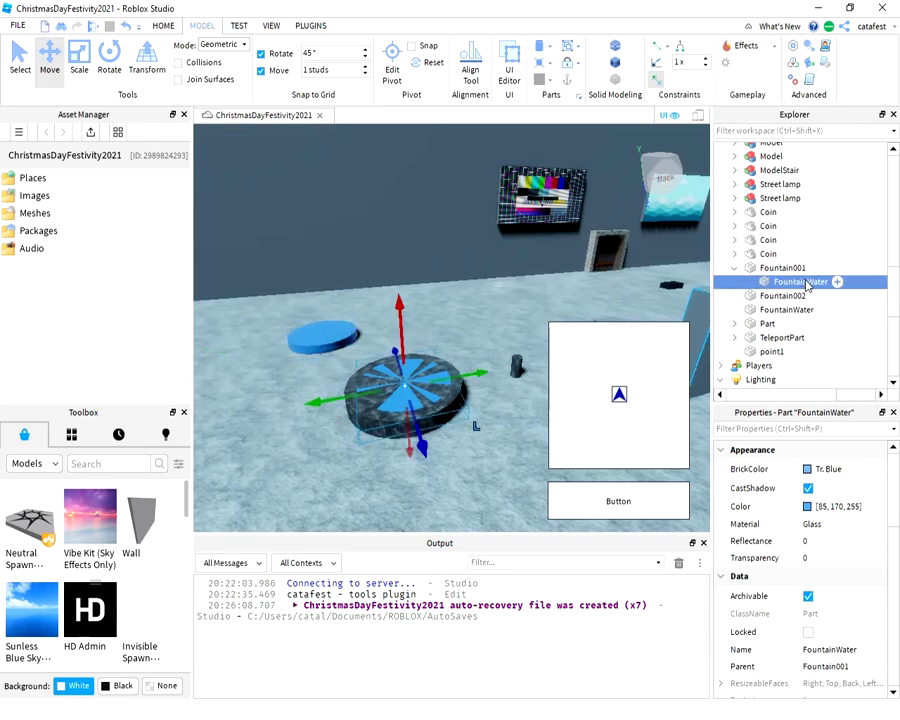
{"action": "left_click", "coordinate": [781, 268]}
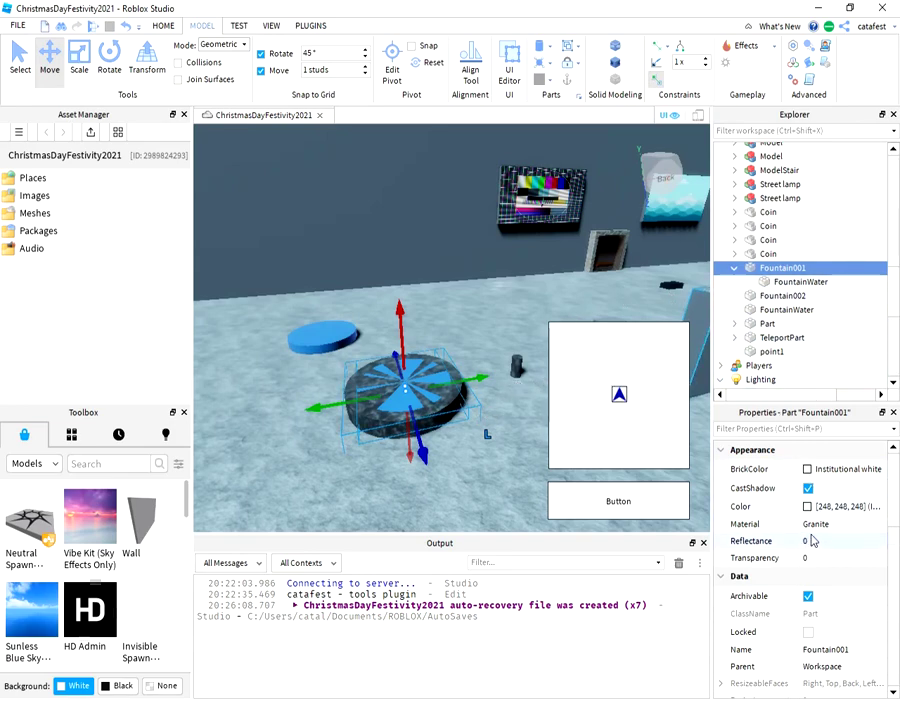
{"action": "scroll", "coordinate": [837, 526], "scroll_direction": "down", "scroll_amount": 5}
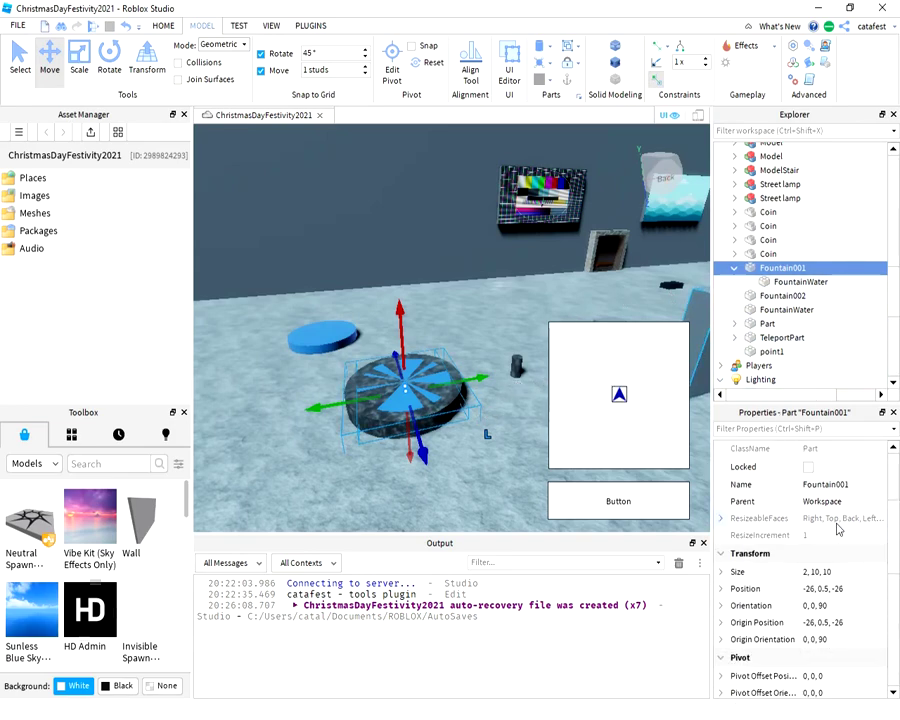
{"action": "scroll", "coordinate": [815, 520], "scroll_direction": "up", "scroll_amount": 5}
{"action": "scroll", "coordinate": [826, 524], "scroll_direction": "down", "scroll_amount": 5}
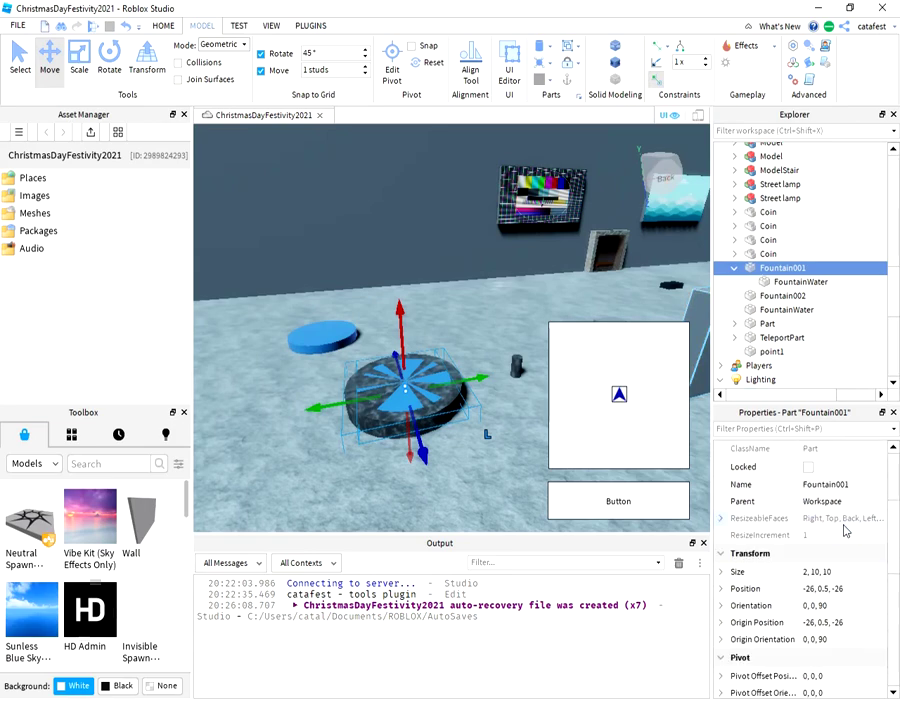
{"action": "left_click", "coordinate": [818, 517]}
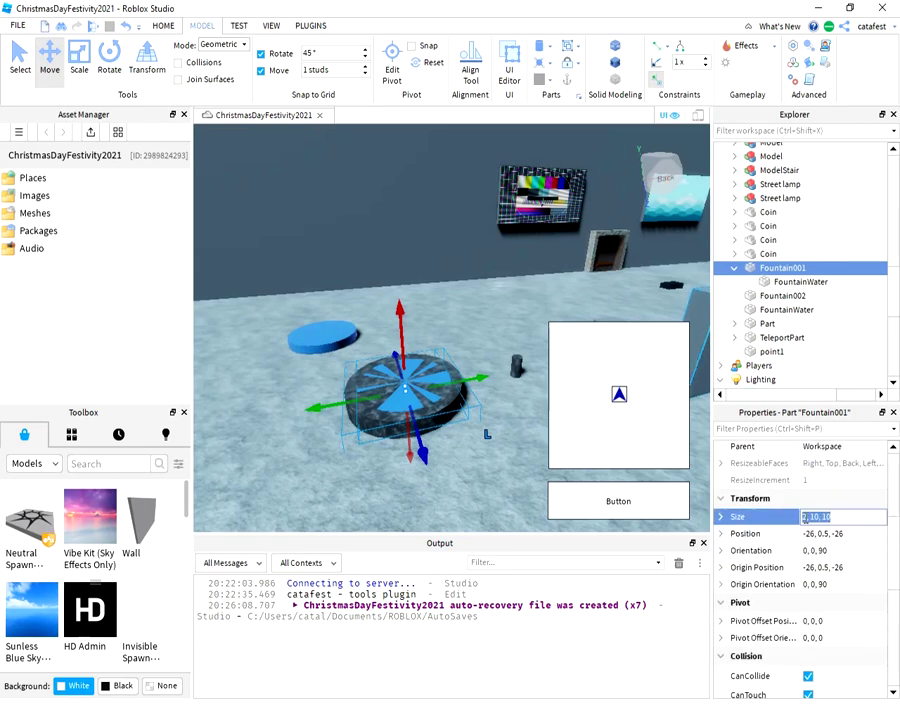
{"action": "left_click", "coordinate": [788, 282]}
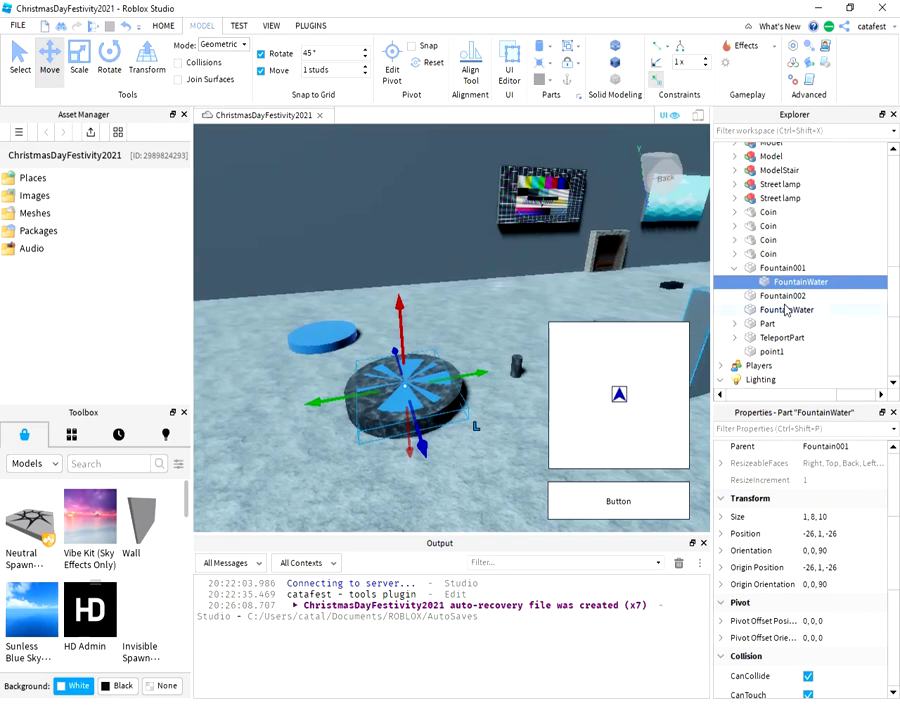
{"action": "left_click", "coordinate": [810, 517]}
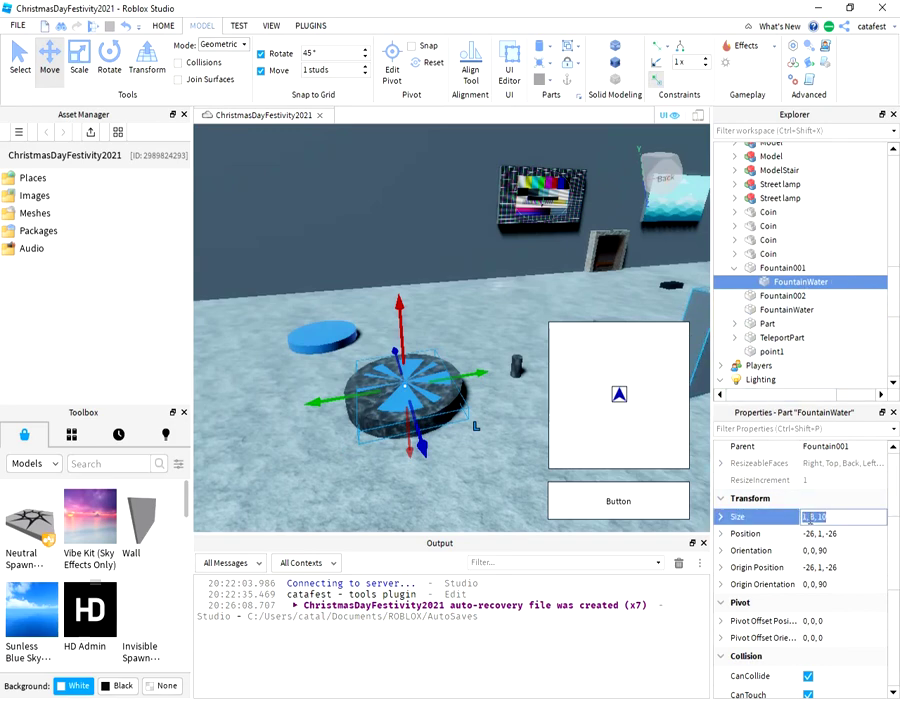
{"action": "scroll", "coordinate": [468, 490], "scroll_direction": "up", "scroll_amount": 5}
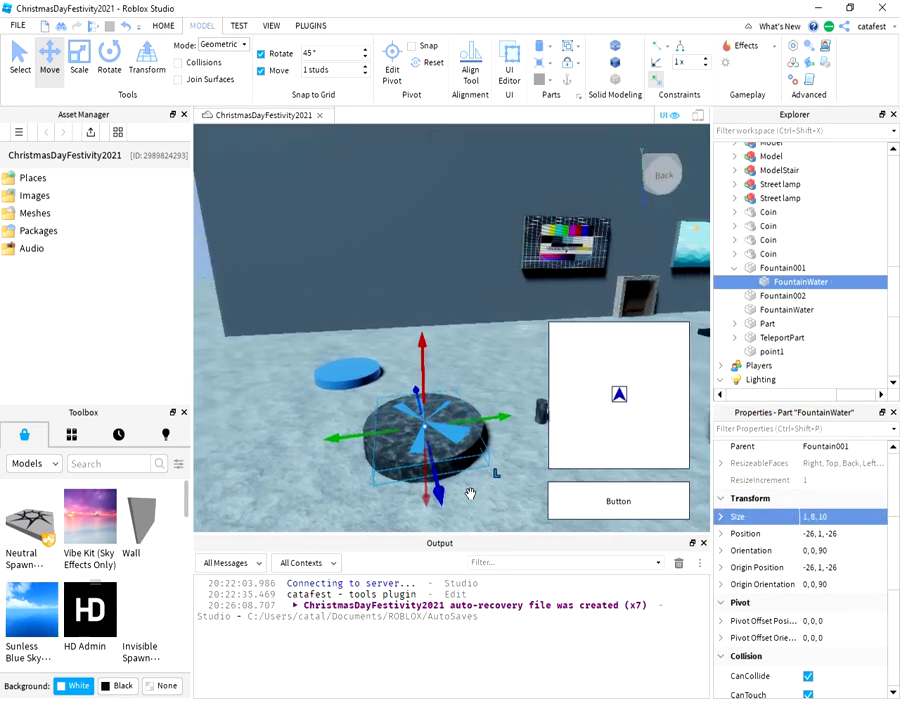
{"action": "scroll", "coordinate": [470, 494], "scroll_direction": "up", "scroll_amount": 3}
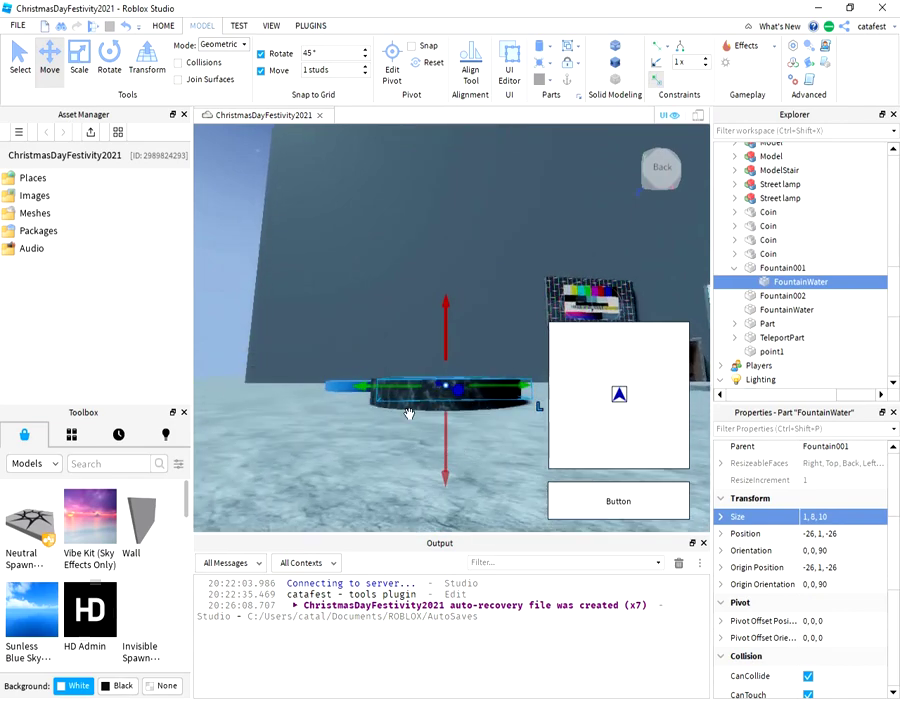
{"action": "left_click", "coordinate": [782, 268]}
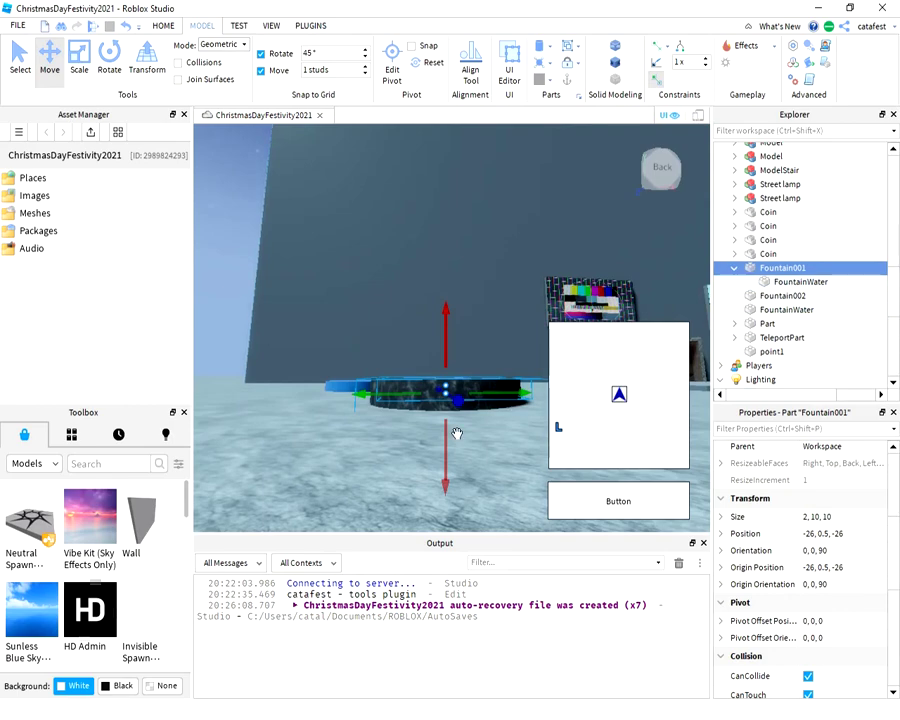
Negate the FountainWater part nested in Fountain001.
{"action": "middle_click_drag", "start_coordinate": [403, 451], "coordinate": [312, 271]}
{"action": "key", "text": "f"}
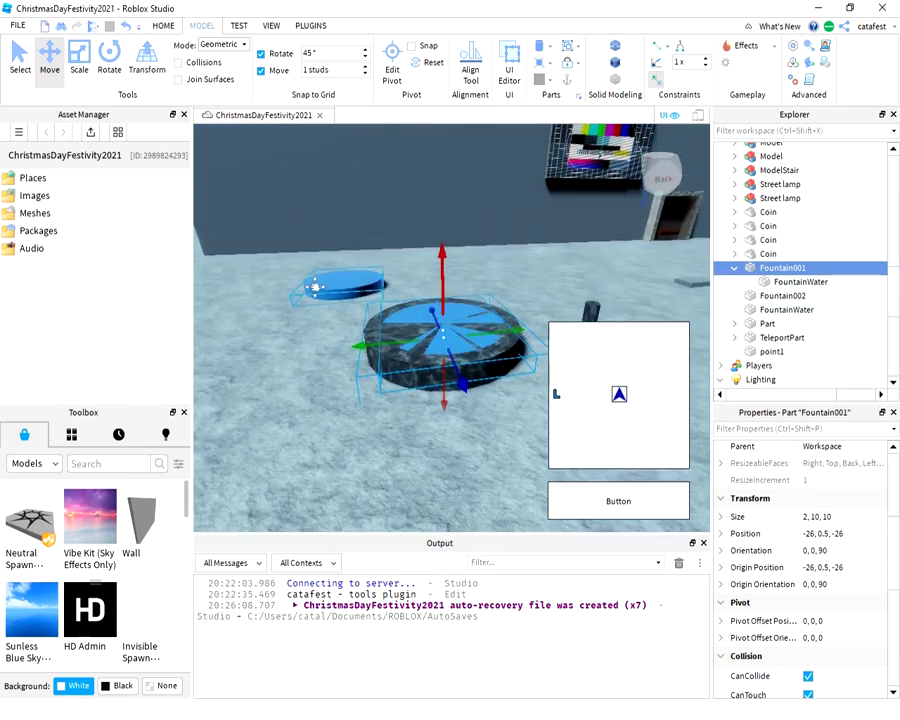
{"action": "left_click", "coordinate": [798, 283]}
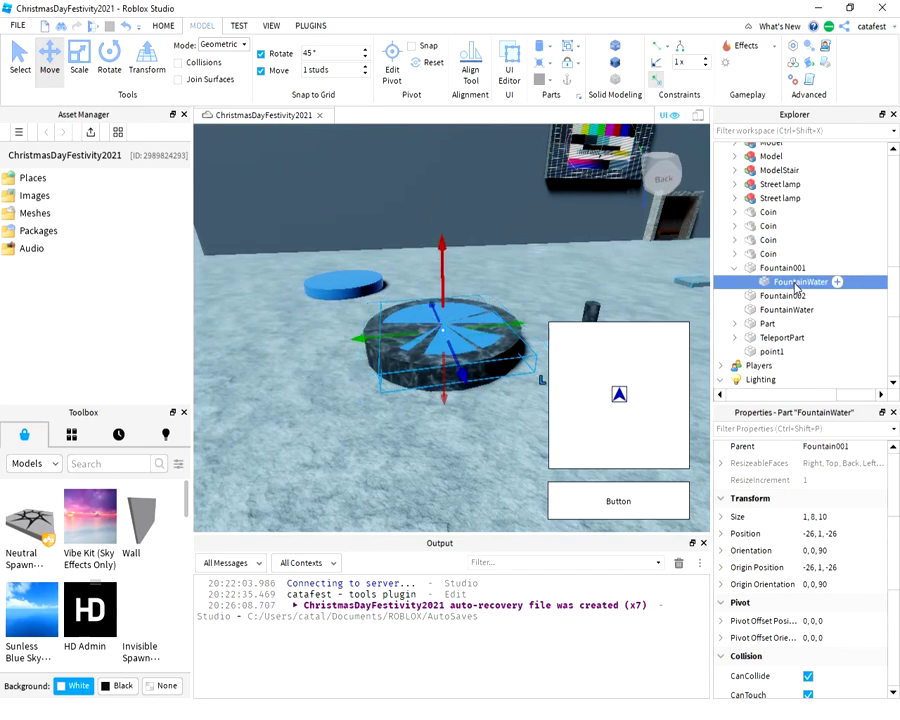
{"action": "right_click", "coordinate": [461, 328]}
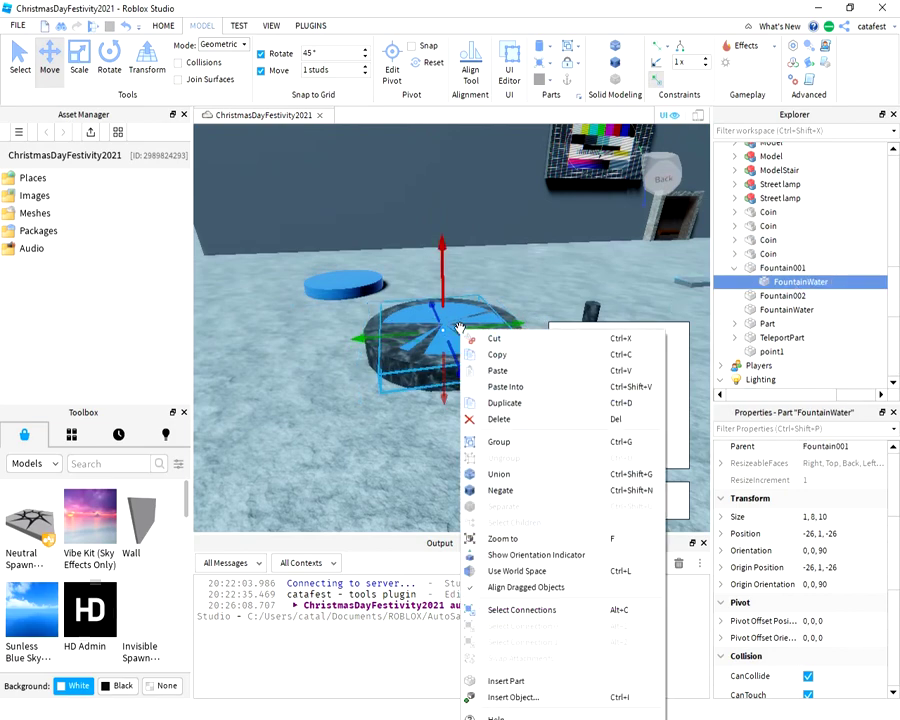
{"action": "left_click", "coordinate": [548, 489]}
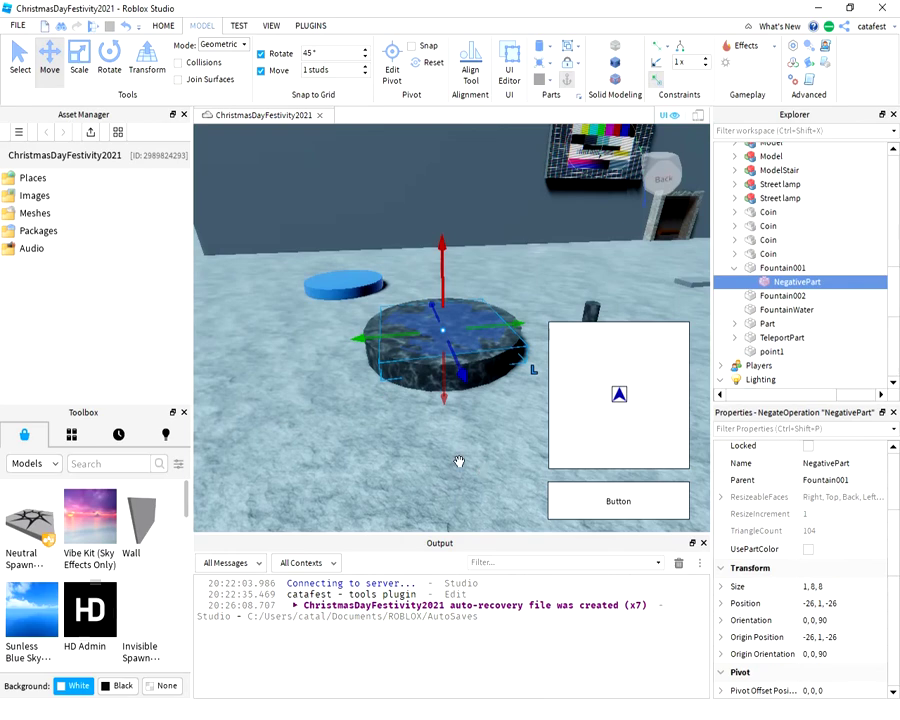
{"action": "right_click", "coordinate": [430, 350]}
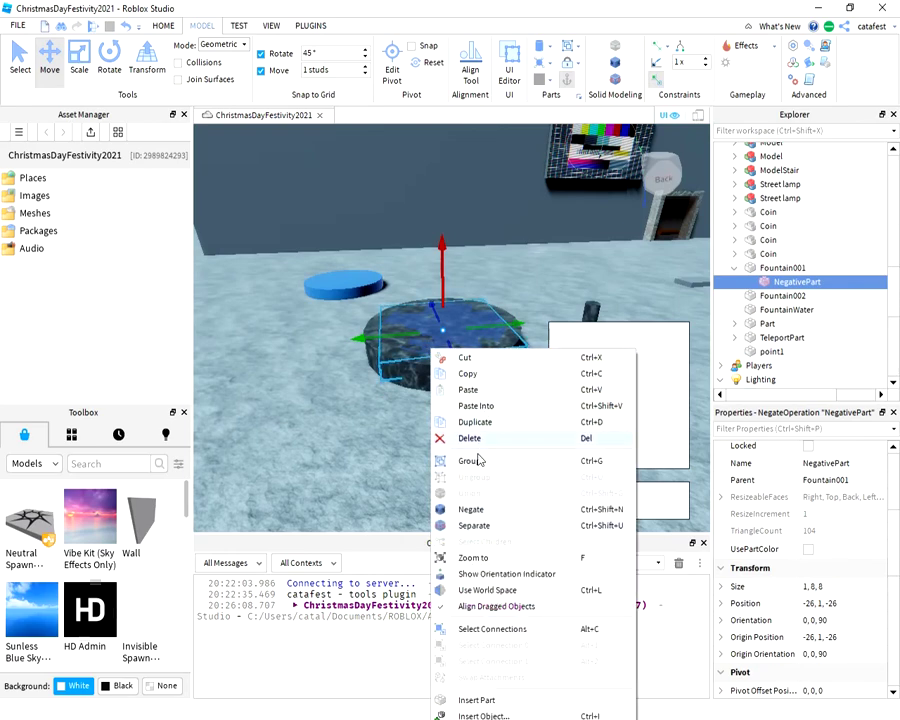
{"action": "left_click", "coordinate": [402, 438]}
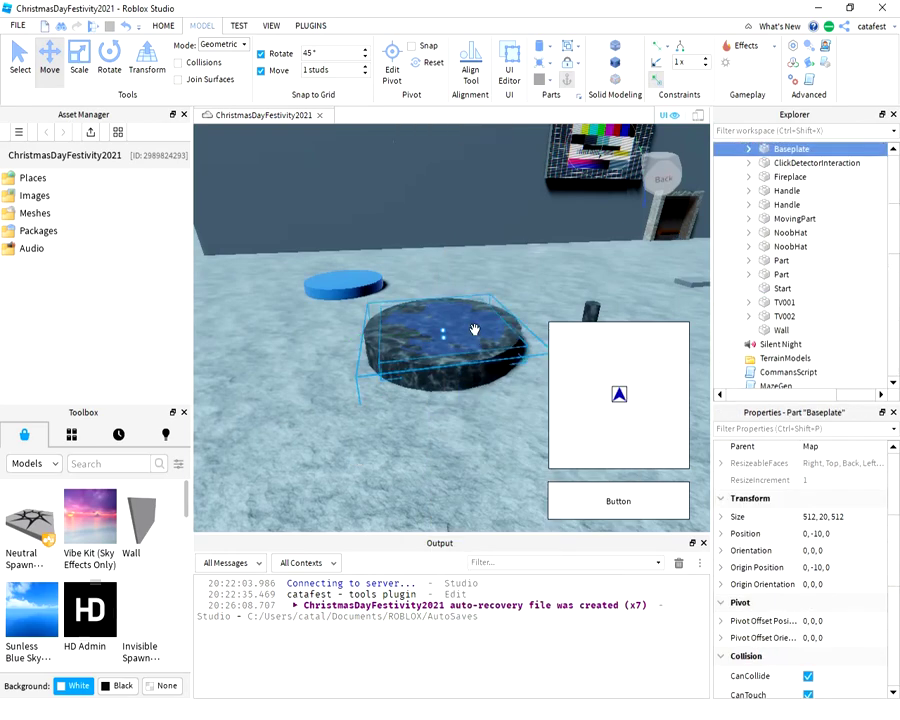
{"action": "left_click", "coordinate": [478, 329]}
{"action": "left_click", "coordinate": [446, 428]}
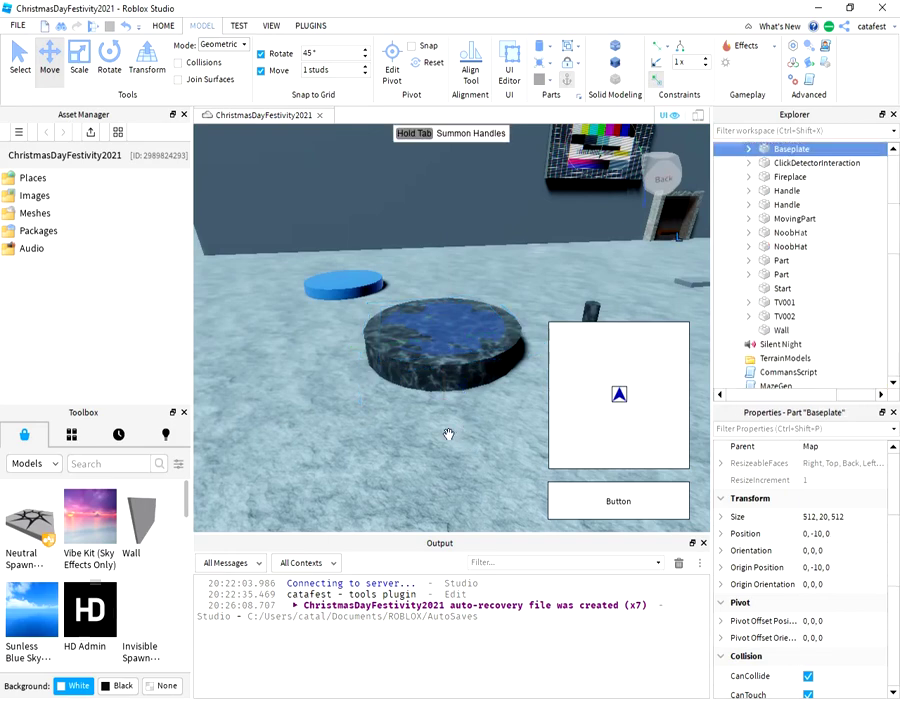
{"action": "left_click", "coordinate": [416, 356]}
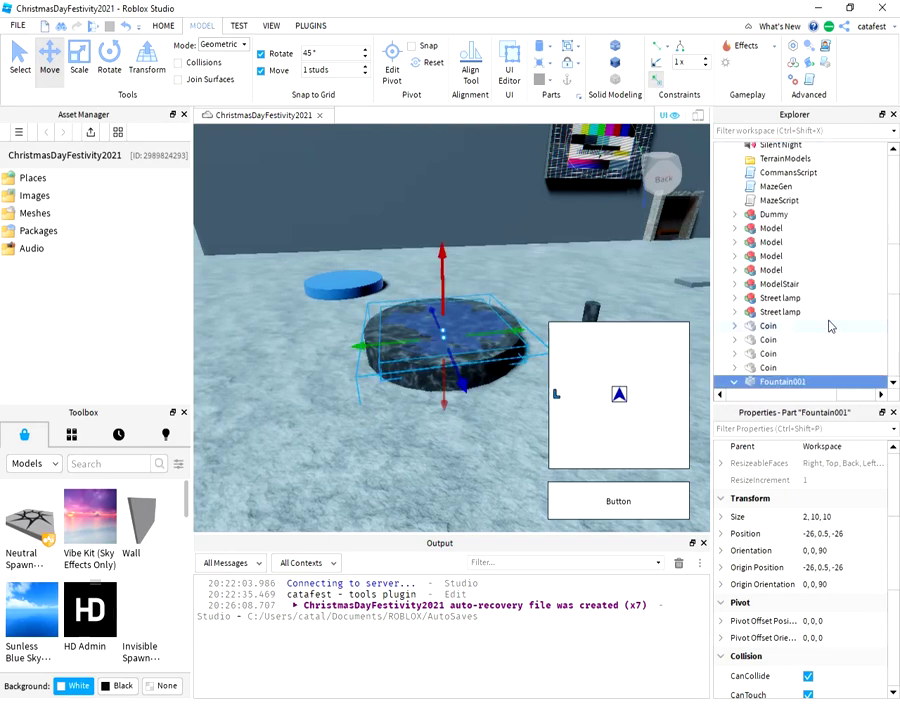
Union Fountain001 with its NegativePart child to cut the hollow into the stone base.
{"action": "scroll", "coordinate": [826, 320], "scroll_direction": "down", "scroll_amount": 4}
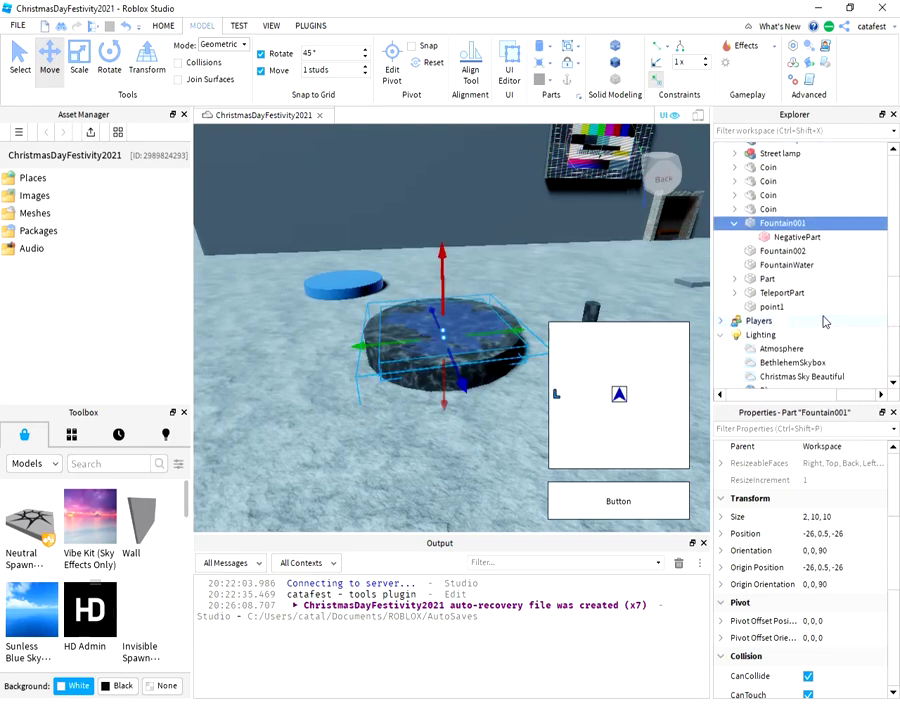
{"action": "left_click", "coordinate": [782, 239]}
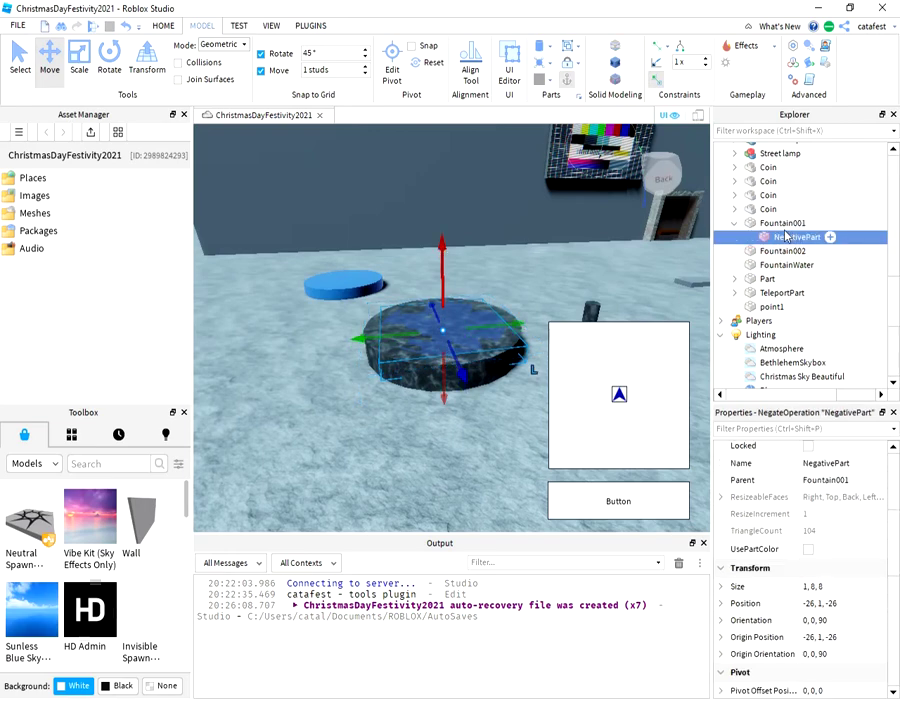
{"action": "left_click", "coordinate": [783, 224], "text": "ctrl"}
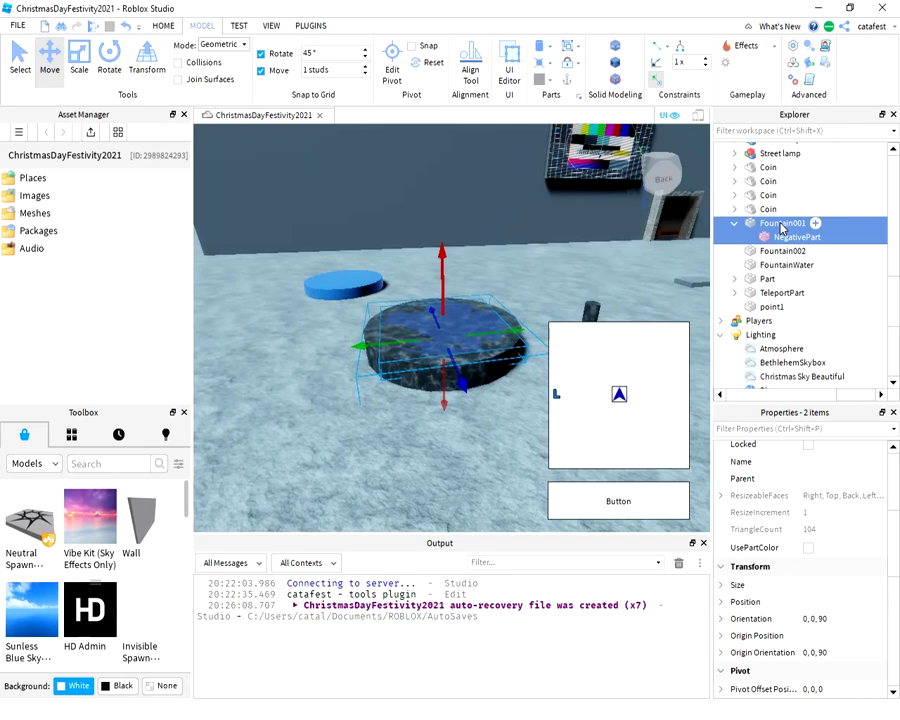
{"action": "right_click", "coordinate": [470, 326]}
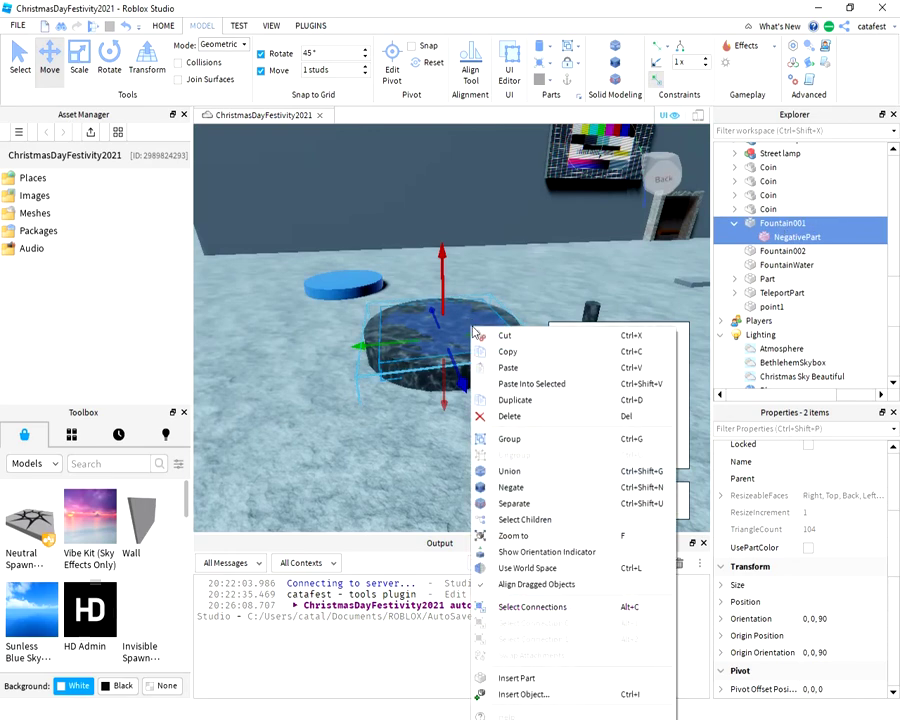
{"action": "left_click", "coordinate": [515, 471]}
{"action": "key", "text": "w"}
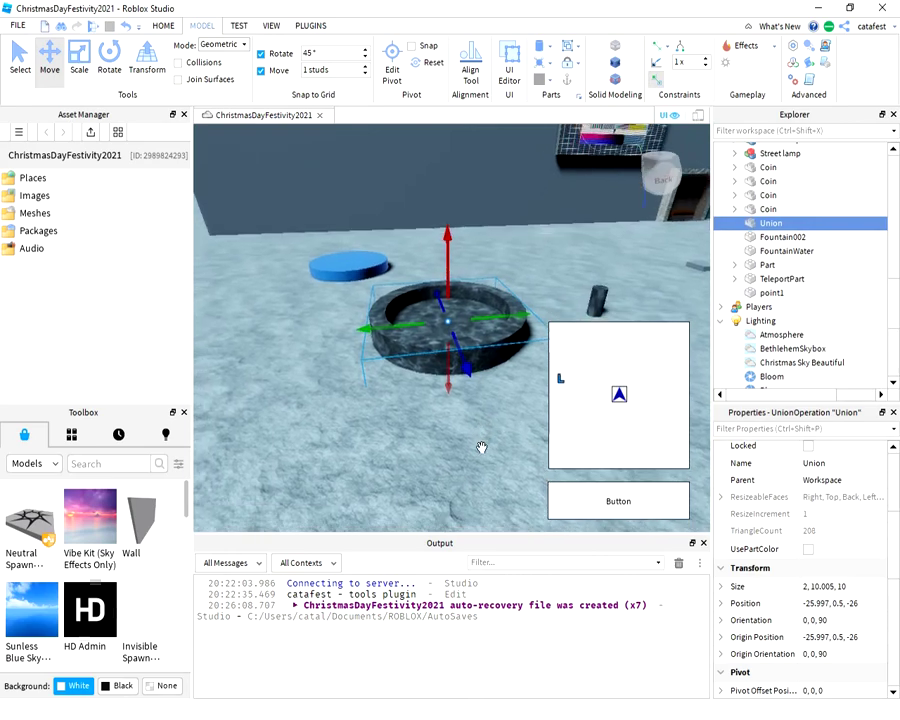
{"action": "key", "text": "d"}
{"action": "key", "text": "f"}
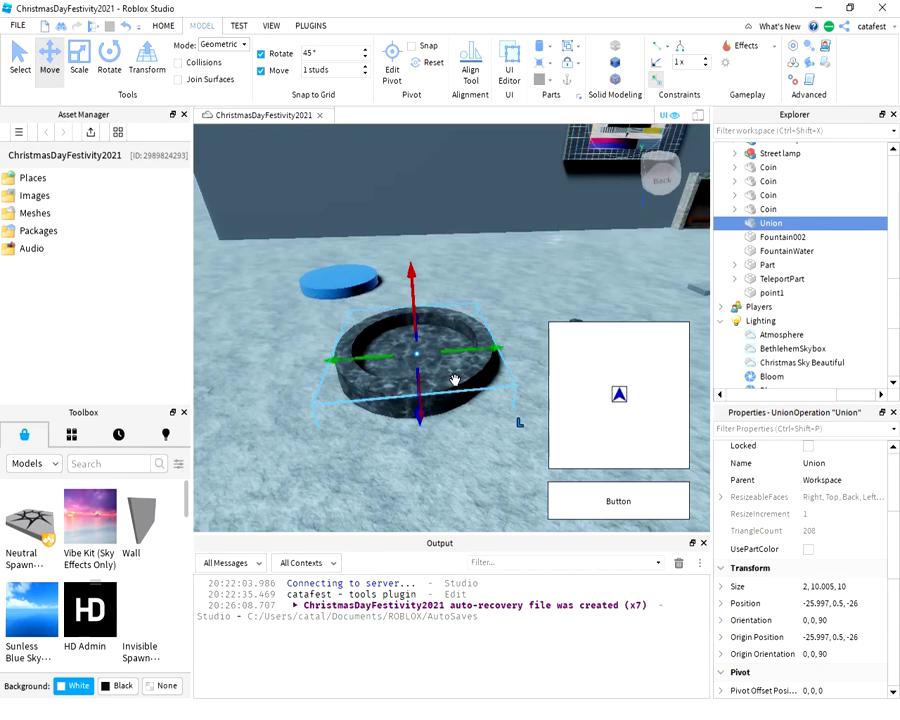
Set the Position of the hollowed stone Union to -25, 0.5, -25.
{"action": "left_click", "coordinate": [335, 282]}
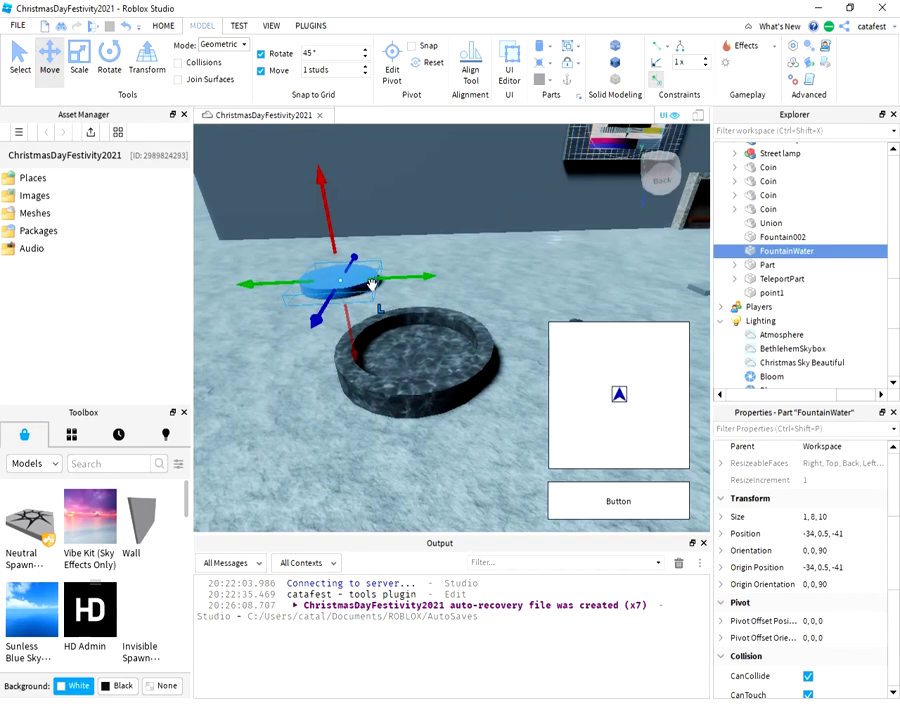
{"action": "mouse_move", "coordinate": [821, 256]}
{"action": "left_click", "coordinate": [418, 350]}
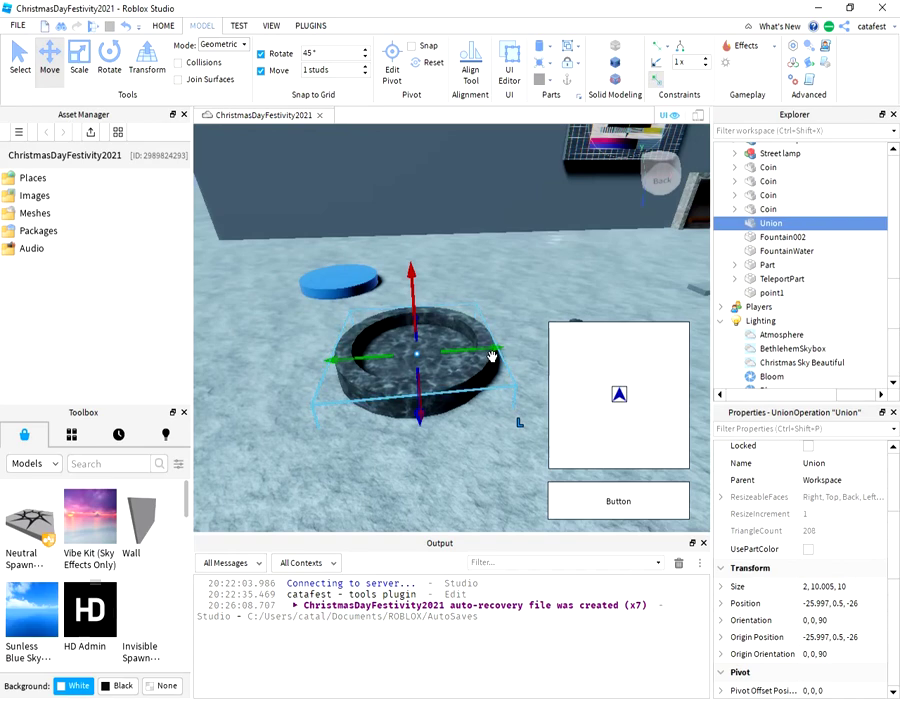
{"action": "left_click", "coordinate": [822, 598]}
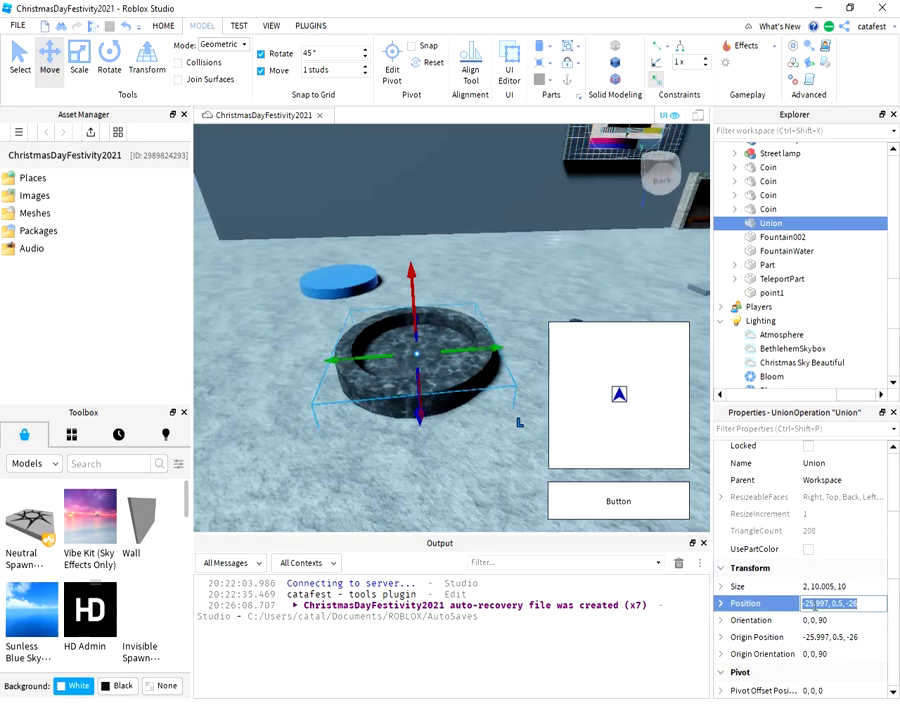
{"action": "left_click", "coordinate": [820, 604]}
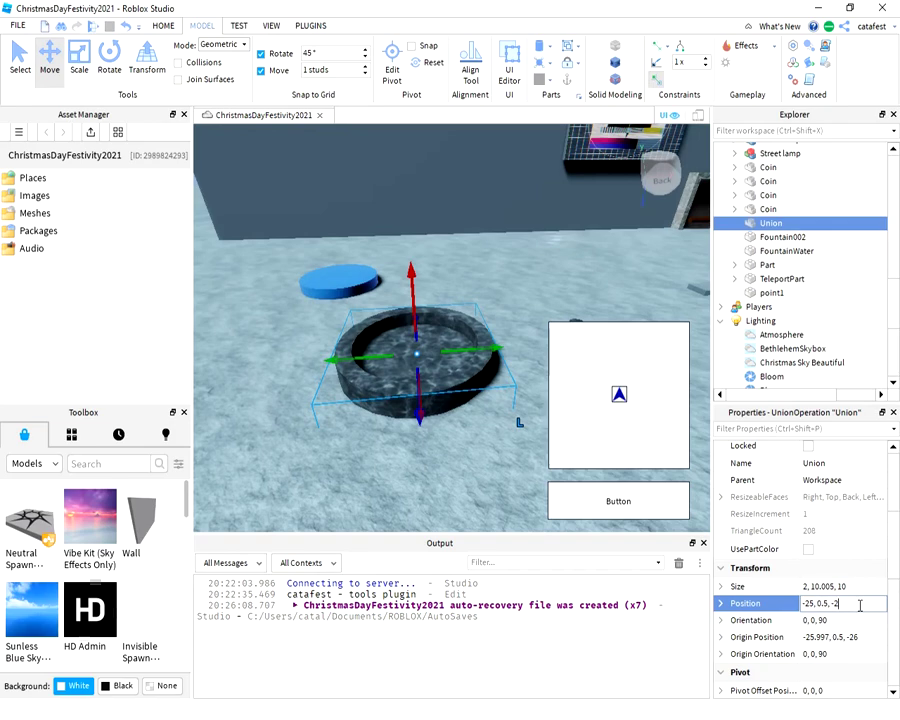
{"action": "key", "text": "Return"}
Copy the Union's Position value, -25, 0.5, -25, to the FountainWater part so the water sits inside the hollowed base.
{"action": "left_click", "coordinate": [860, 604]}
{"action": "key", "text": "ctrl+c"}
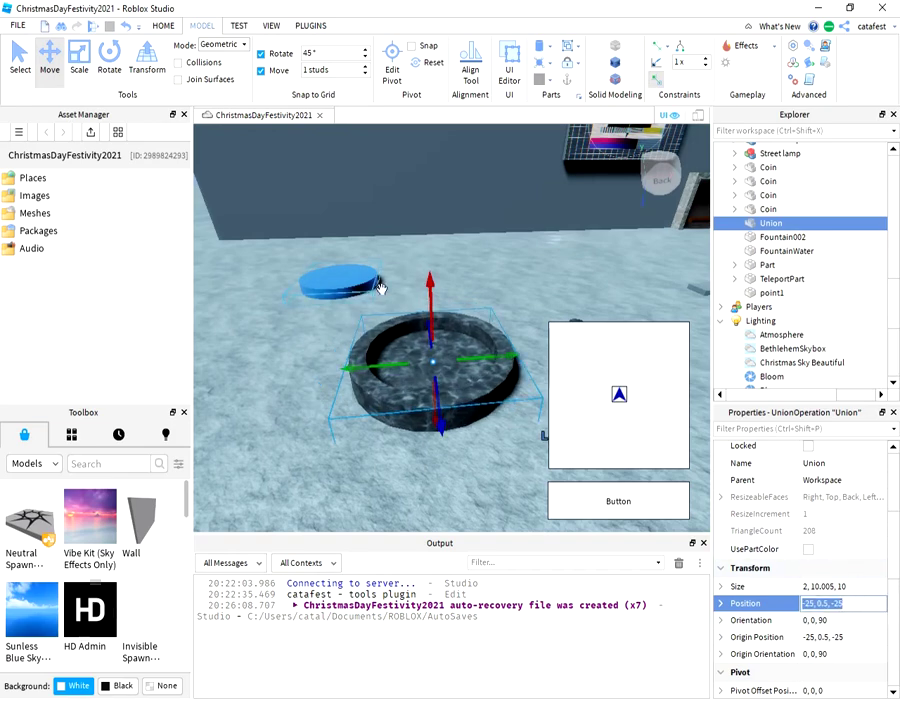
{"action": "left_click", "coordinate": [335, 282]}
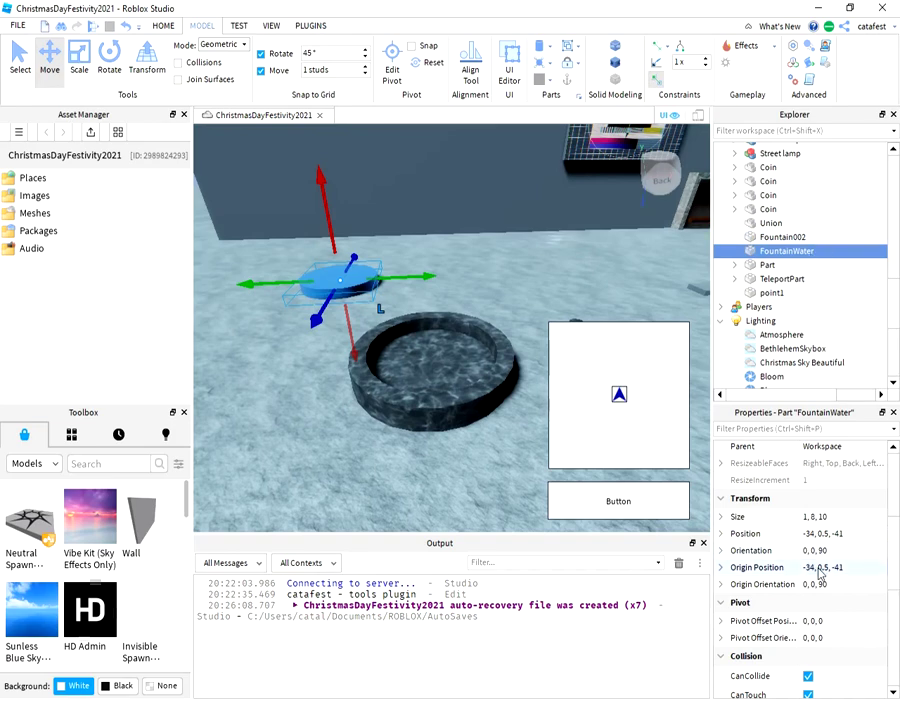
{"action": "left_click", "coordinate": [855, 536]}
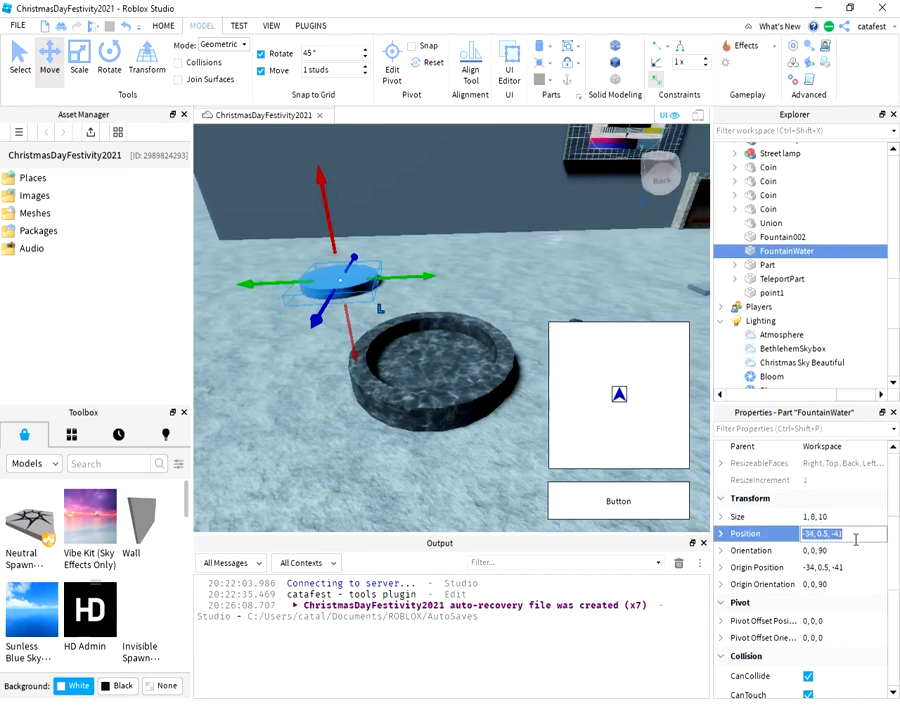
{"action": "key", "text": "ctrl+v"}
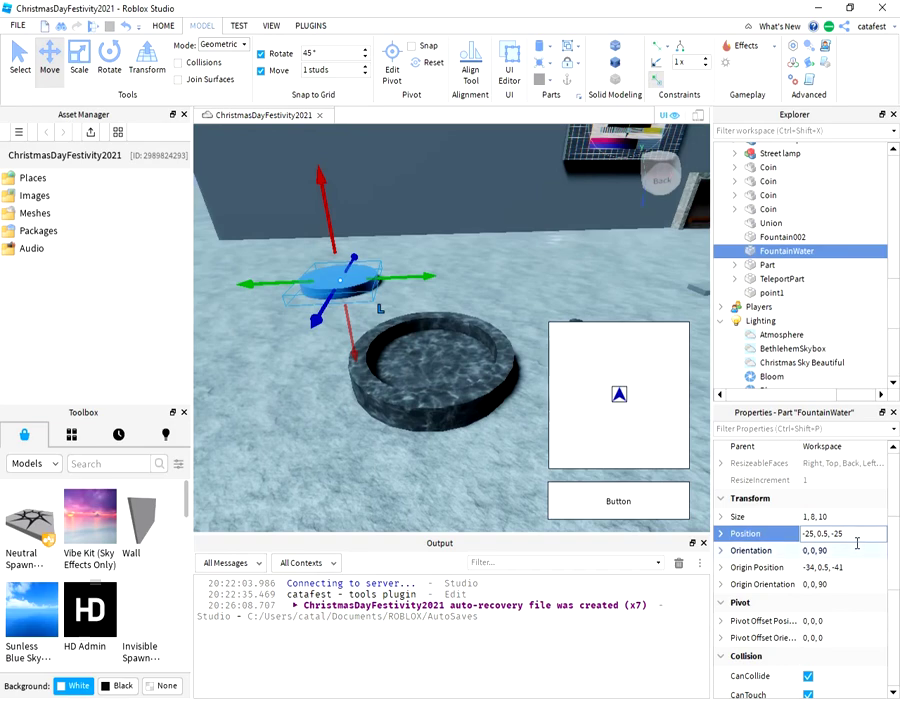
{"action": "key", "text": "Return"}
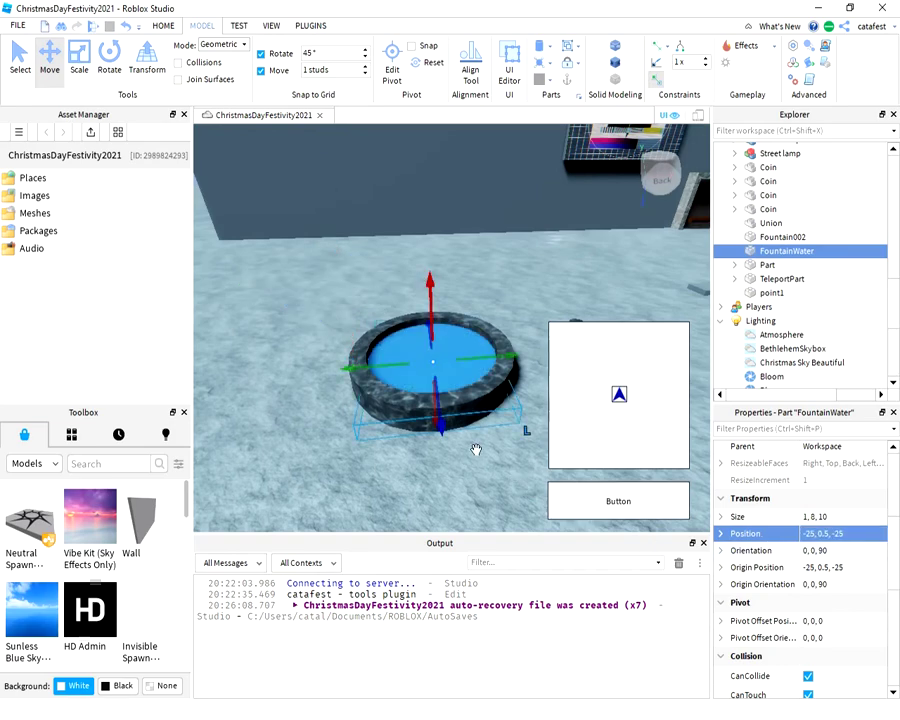
Examine how the water fits inside the hollowed base, and check which parts Fountain002 and FountainWater are.
{"action": "key", "text": "w"}
{"action": "key", "text": "s"}
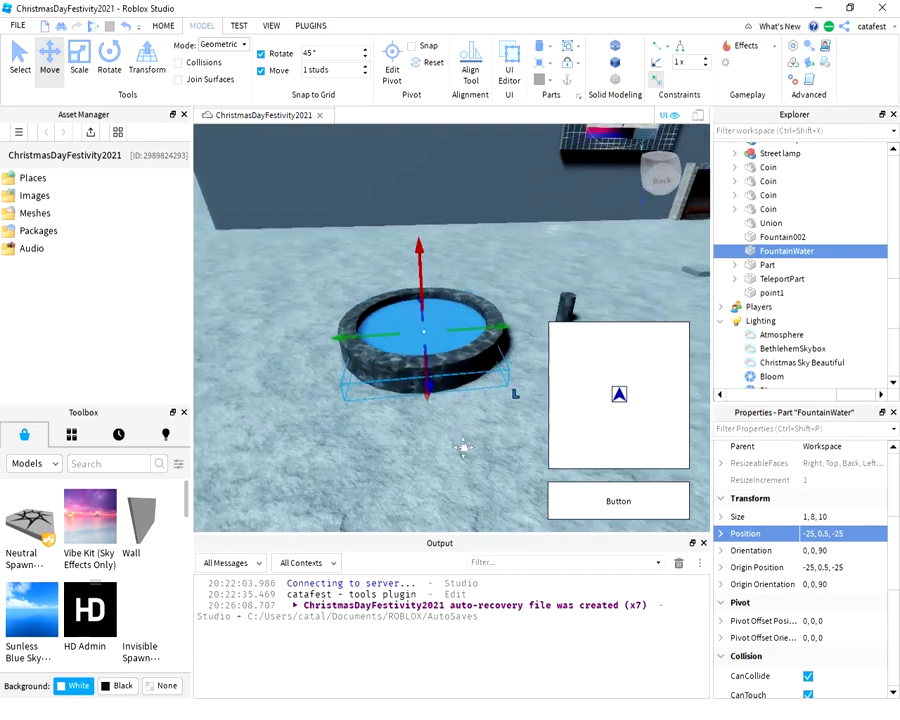
{"action": "key", "text": "w"}
{"action": "key", "text": "s"}
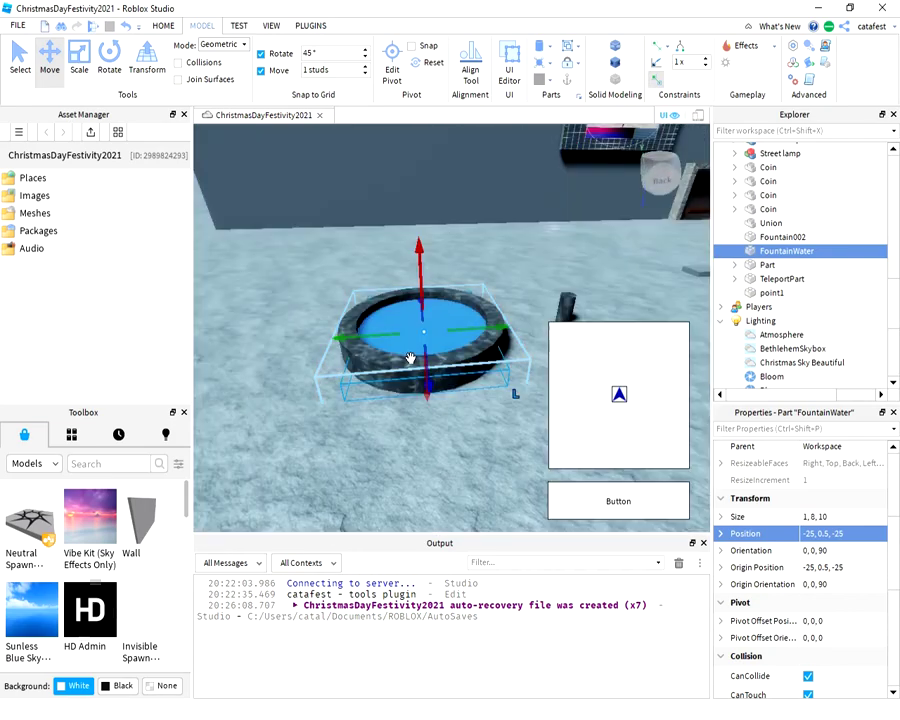
{"action": "key", "text": "d"}
{"action": "key", "text": "w"}
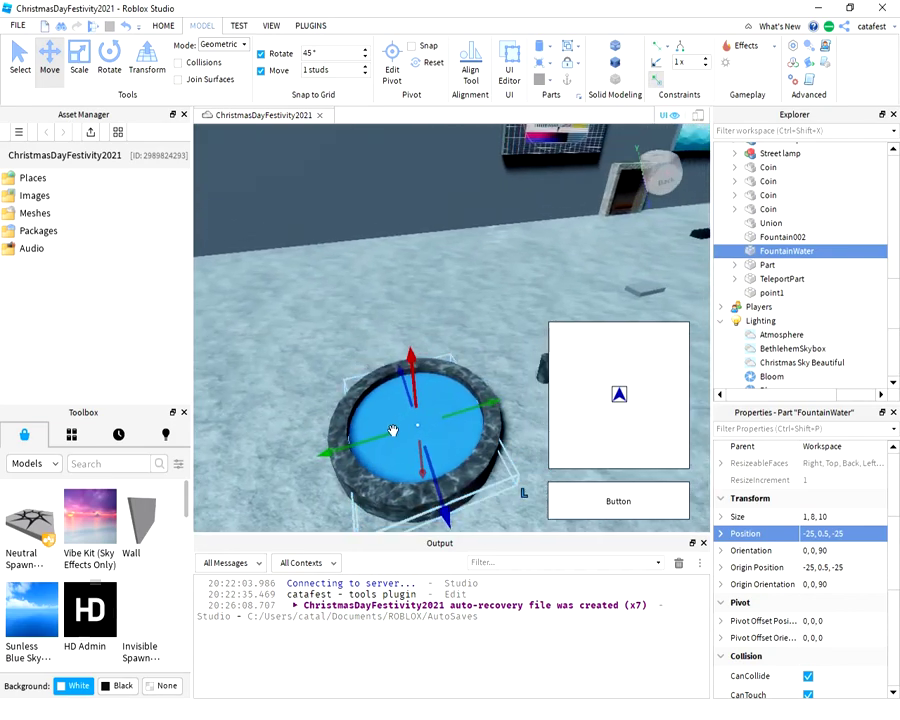
{"action": "left_click", "coordinate": [794, 238]}
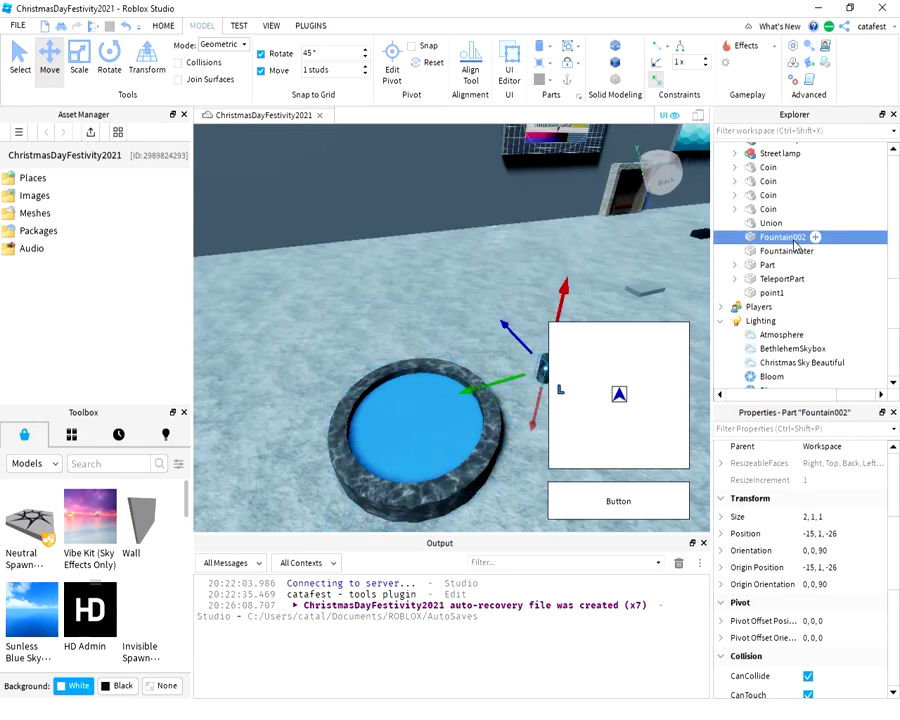
{"action": "left_click", "coordinate": [786, 251]}
Rename the stone basin's Union object as BaseFountain.
{"action": "left_click", "coordinate": [491, 421]}
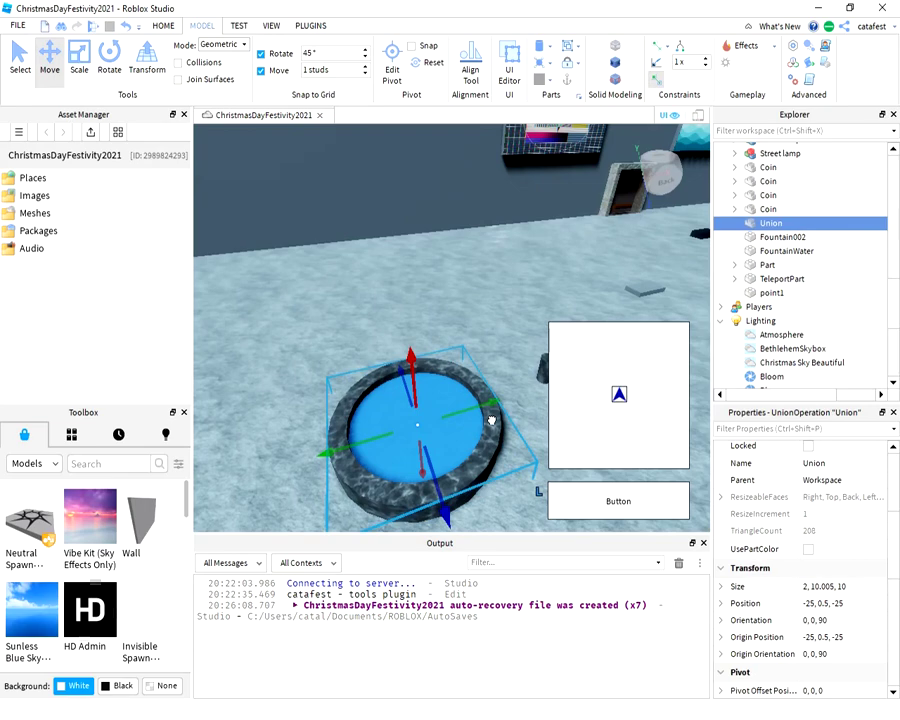
{"action": "right_click", "coordinate": [773, 229]}
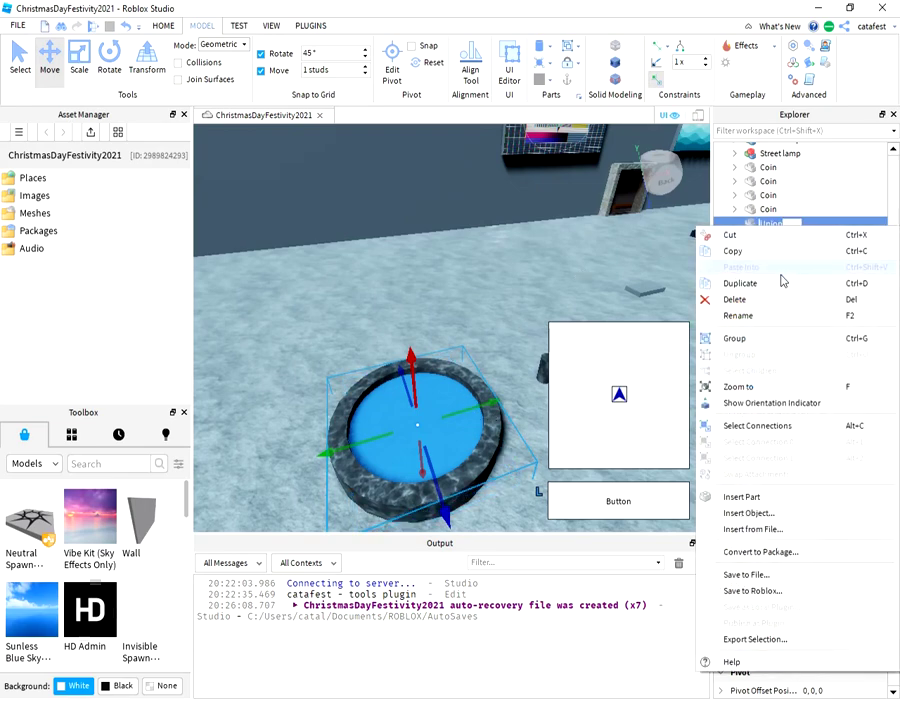
{"action": "left_click", "coordinate": [757, 316]}
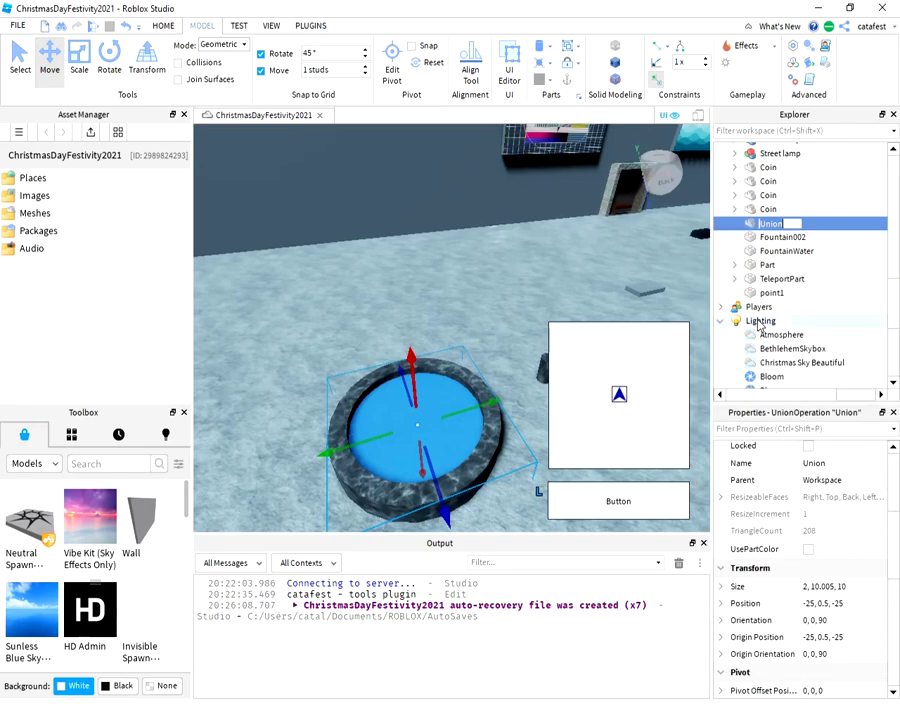
{"action": "type", "text": "BaseFounta"}
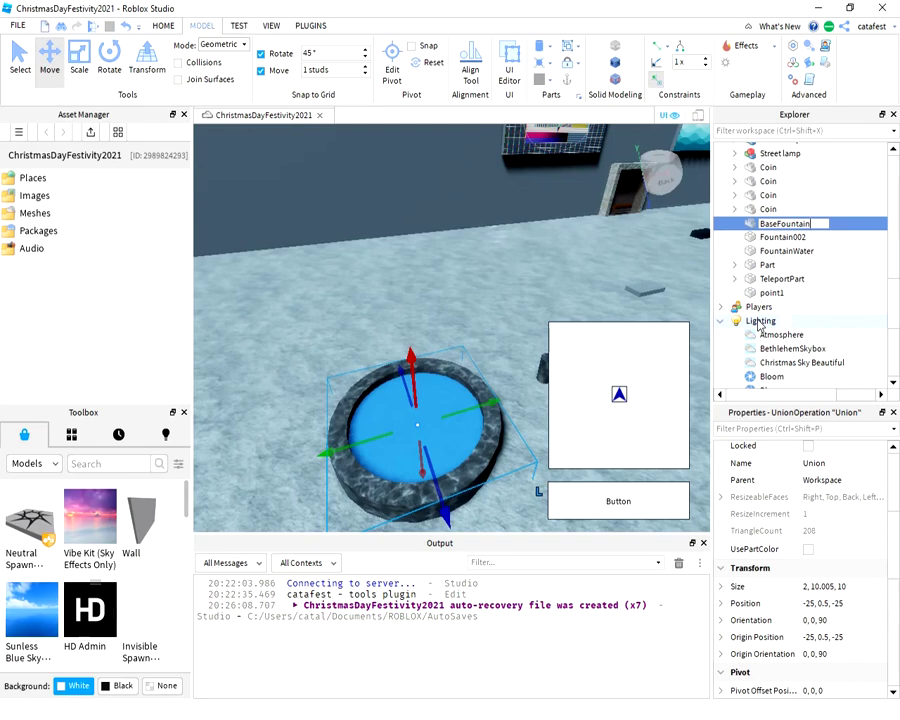
{"action": "key", "text": "Return"}
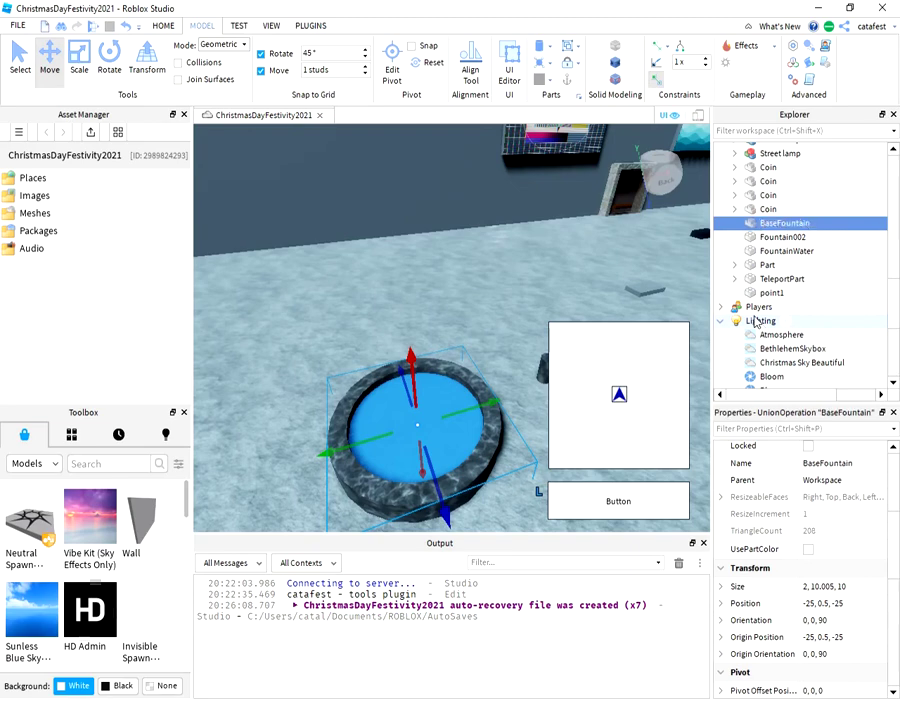
Set the Position of the small Fountain002 cylinder to -25, 0.5, -25, placing it at the basin's centre.
{"action": "scroll", "coordinate": [506, 292], "scroll_direction": "down", "scroll_amount": 4}
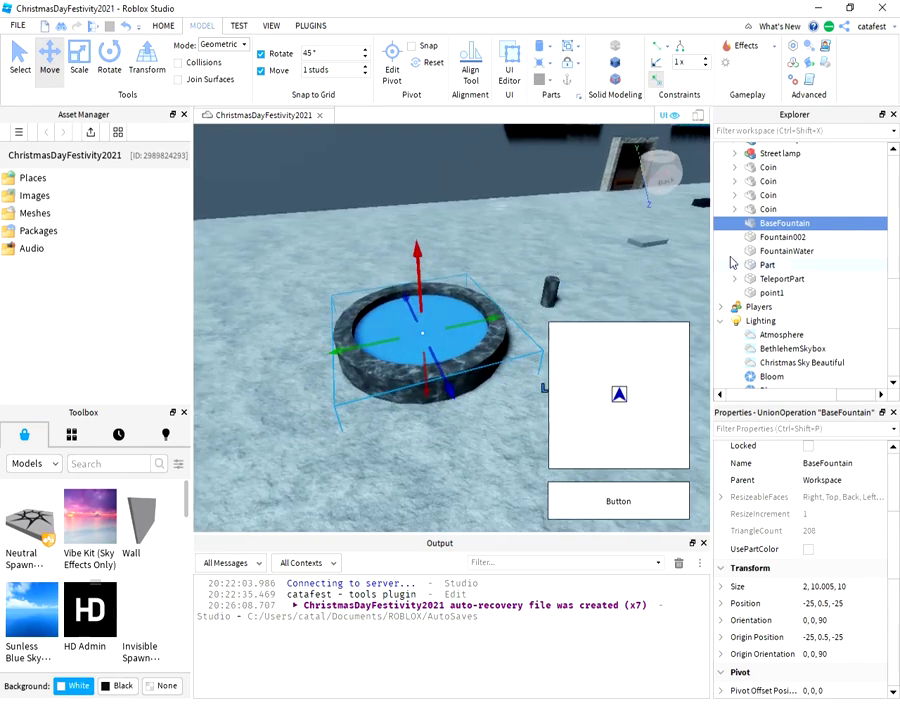
{"action": "left_click", "coordinate": [783, 237]}
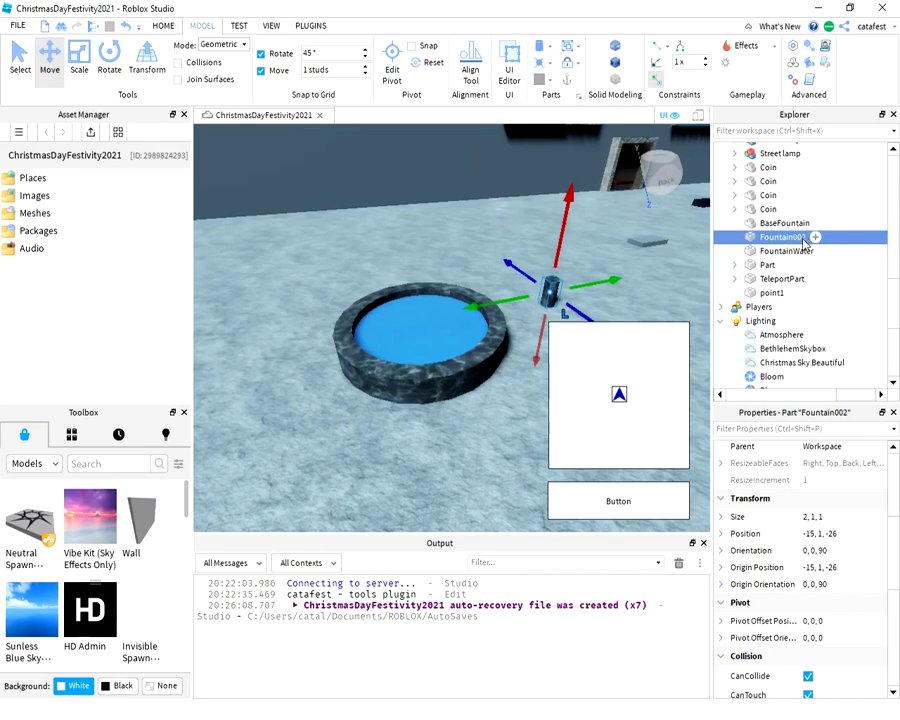
{"action": "left_click", "coordinate": [843, 537]}
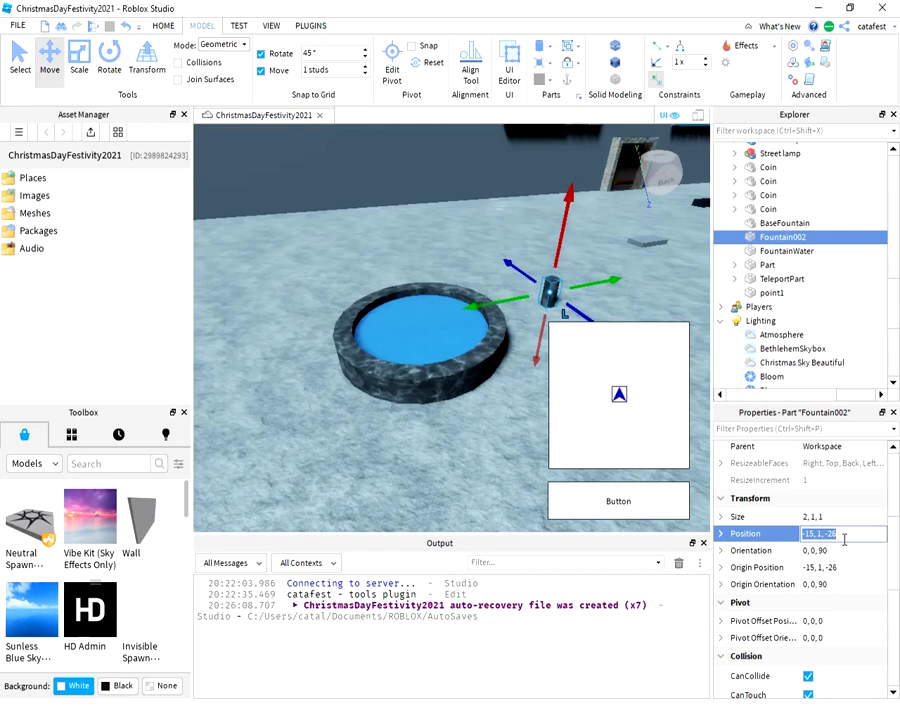
{"action": "type", "text": "-25, 0.5, -25"}
{"action": "key", "text": "Return"}
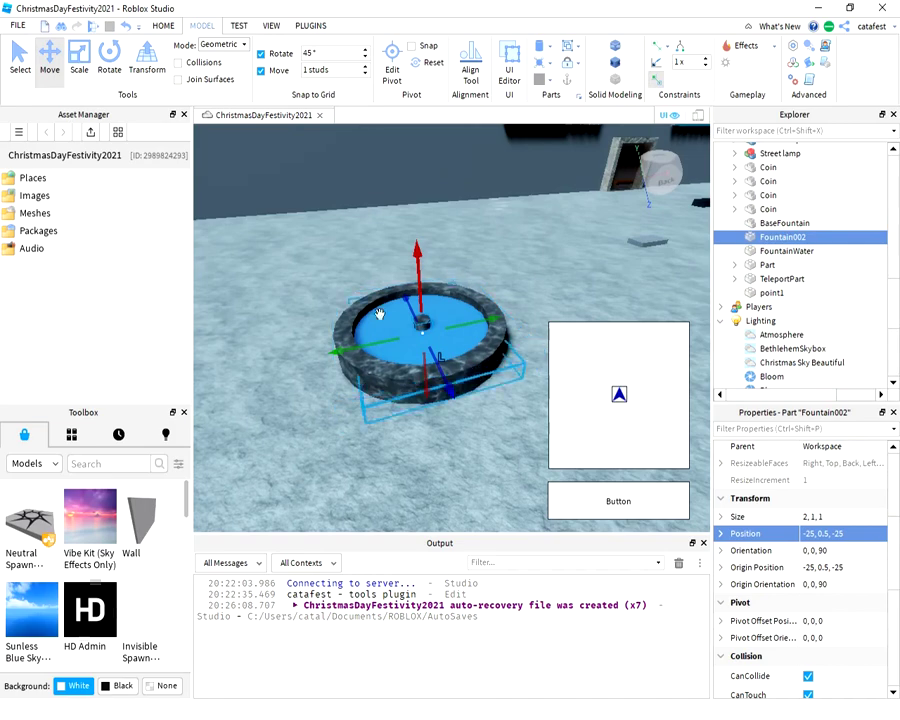
{"action": "right_click_drag", "start_coordinate": [468, 474], "coordinate": [492, 321]}
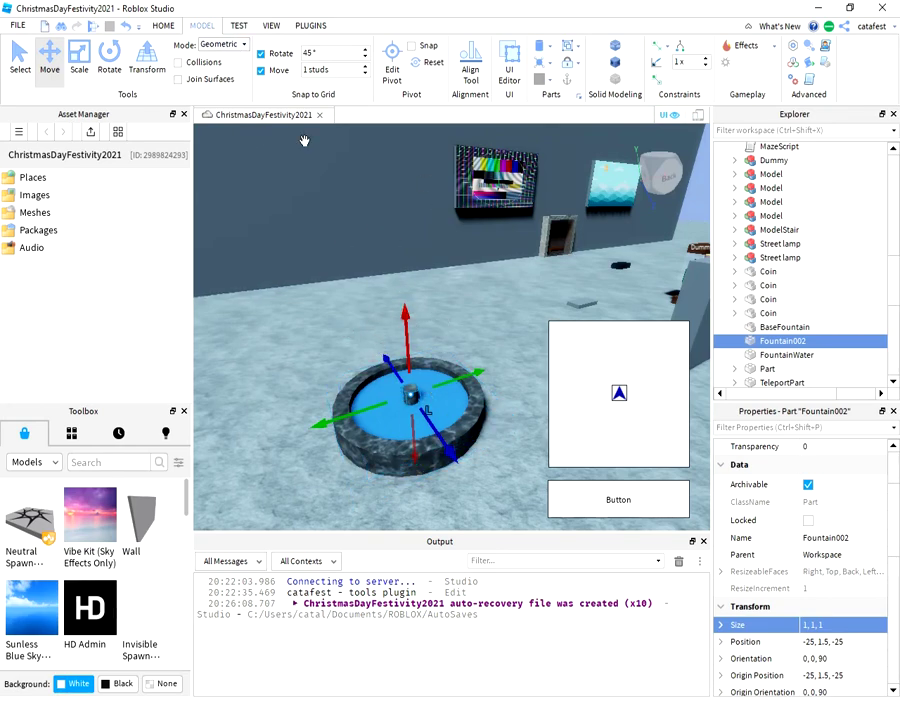
Change Fountain002's Shape to Block and lower it 1 stud into the basin's water.
{"action": "scroll", "coordinate": [857, 513], "scroll_direction": "down", "scroll_amount": 5}
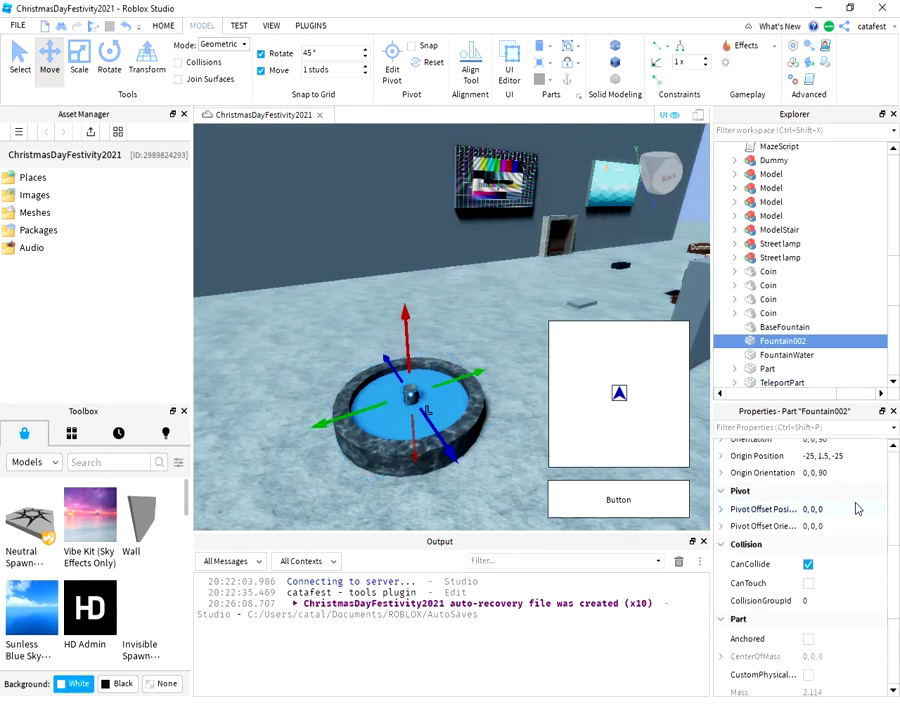
{"action": "scroll", "coordinate": [855, 508], "scroll_direction": "down", "scroll_amount": 3}
{"action": "left_click", "coordinate": [842, 582]}
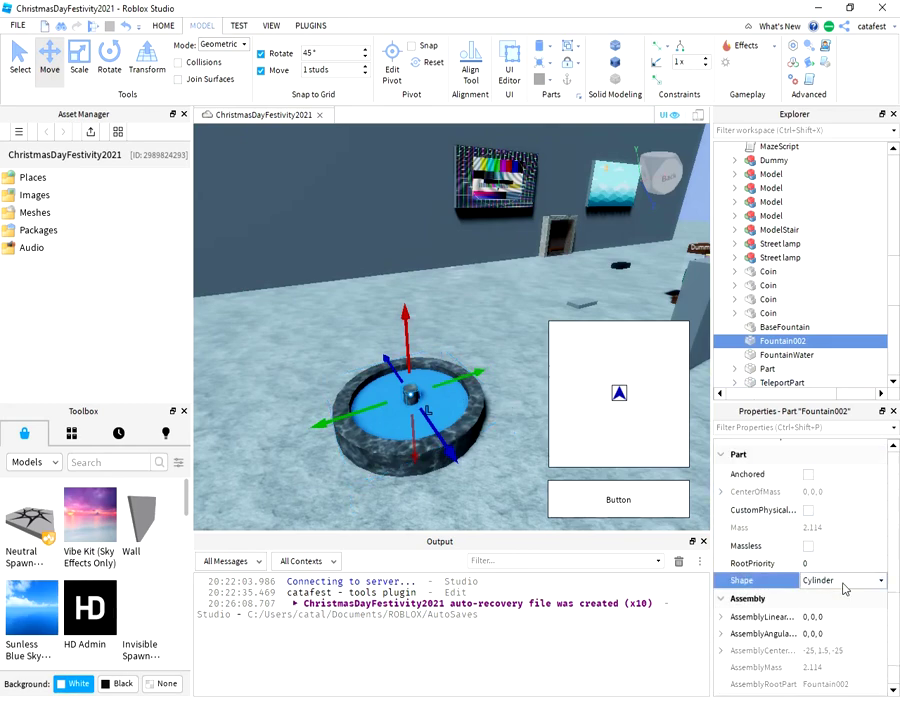
{"action": "left_click", "coordinate": [844, 584]}
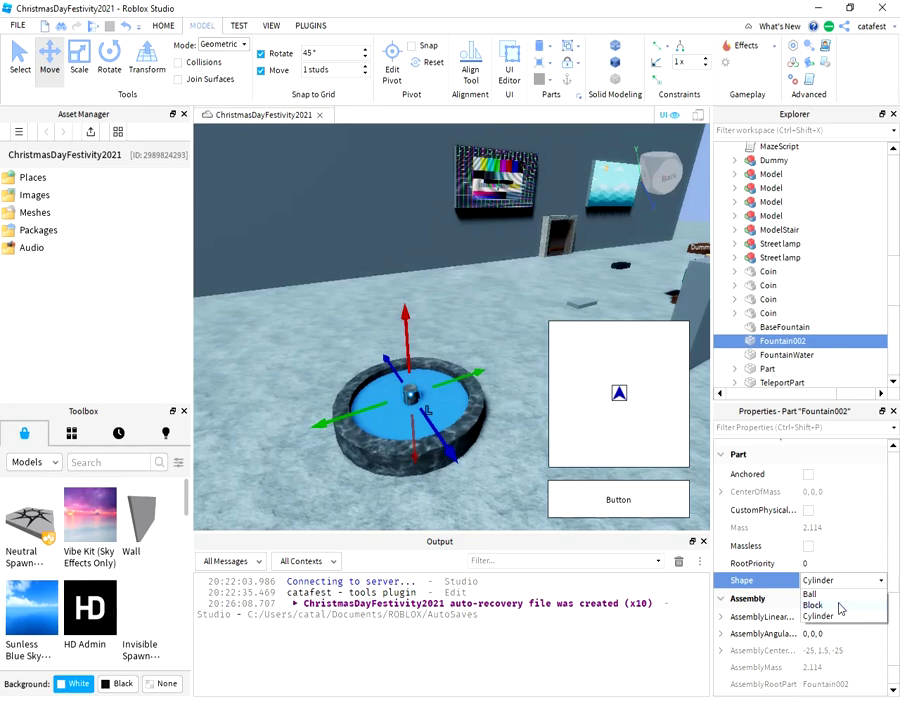
{"action": "left_click", "coordinate": [838, 606]}
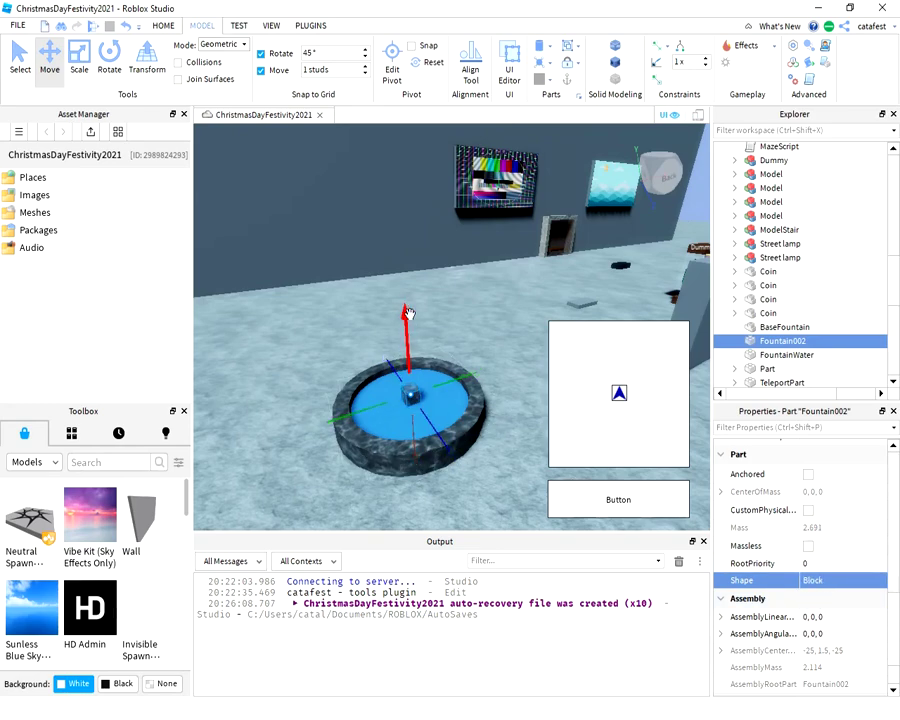
{"action": "left_click_drag", "start_coordinate": [407, 318], "coordinate": [408, 324]}
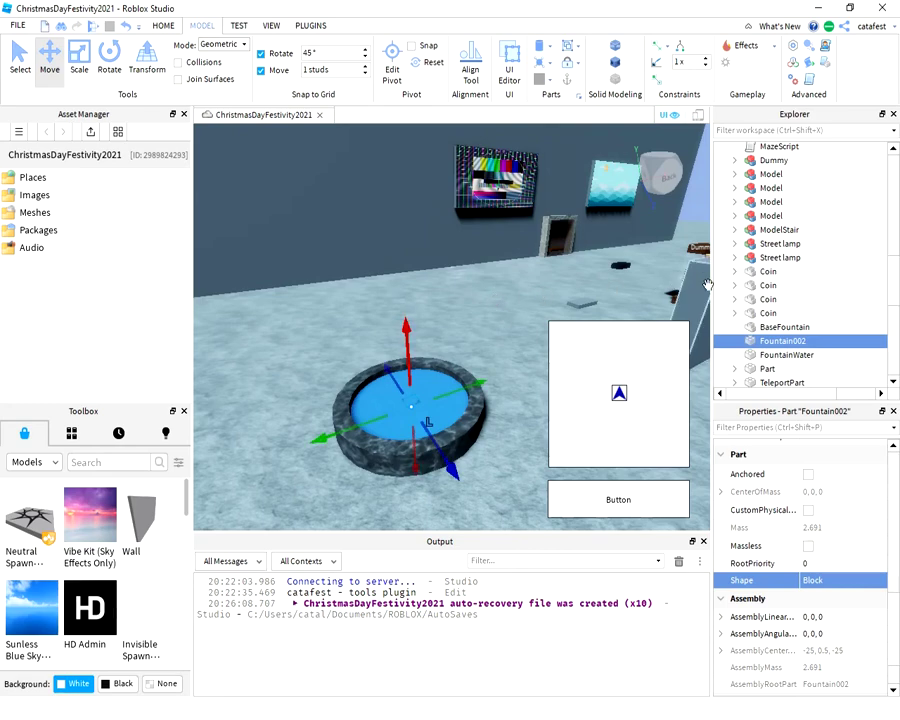
Add a ParticleEmitter inside the Fountain002 part.
{"action": "left_click", "coordinate": [815, 341]}
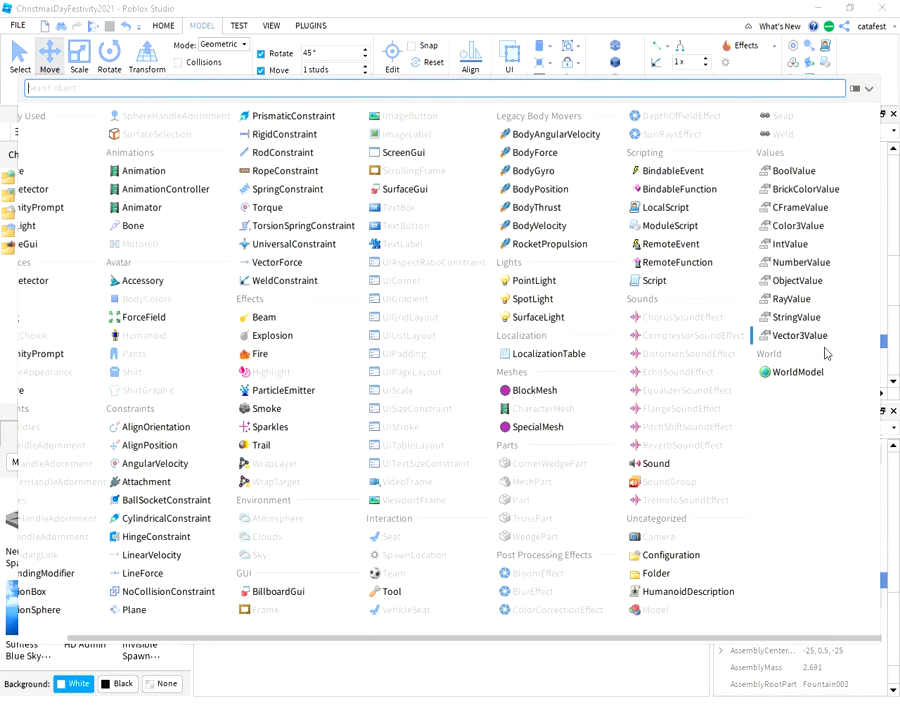
{"action": "type", "text": "pa"}
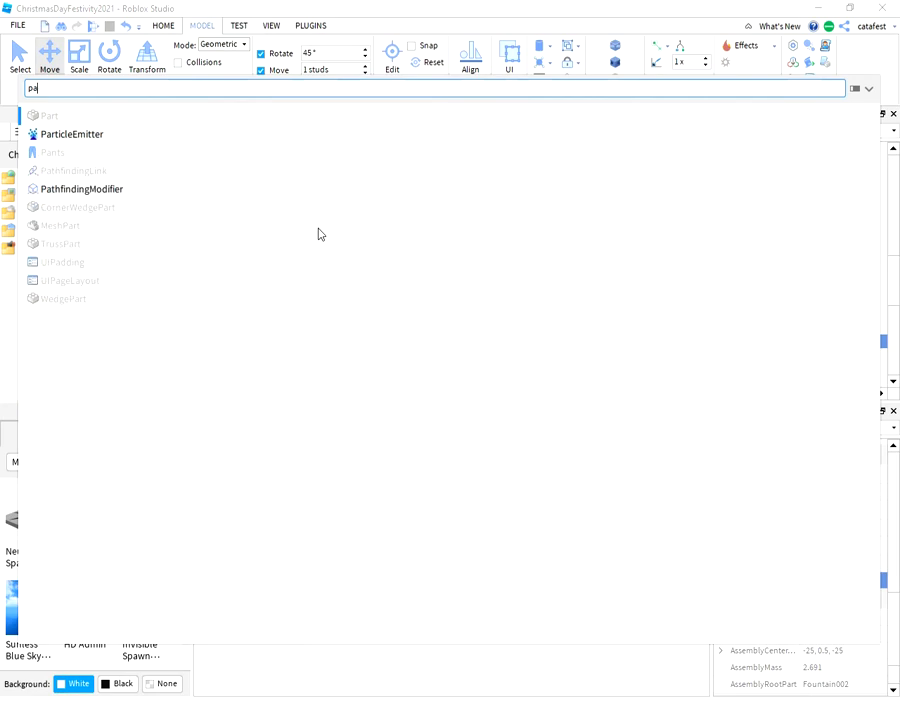
{"action": "left_click", "coordinate": [150, 135]}
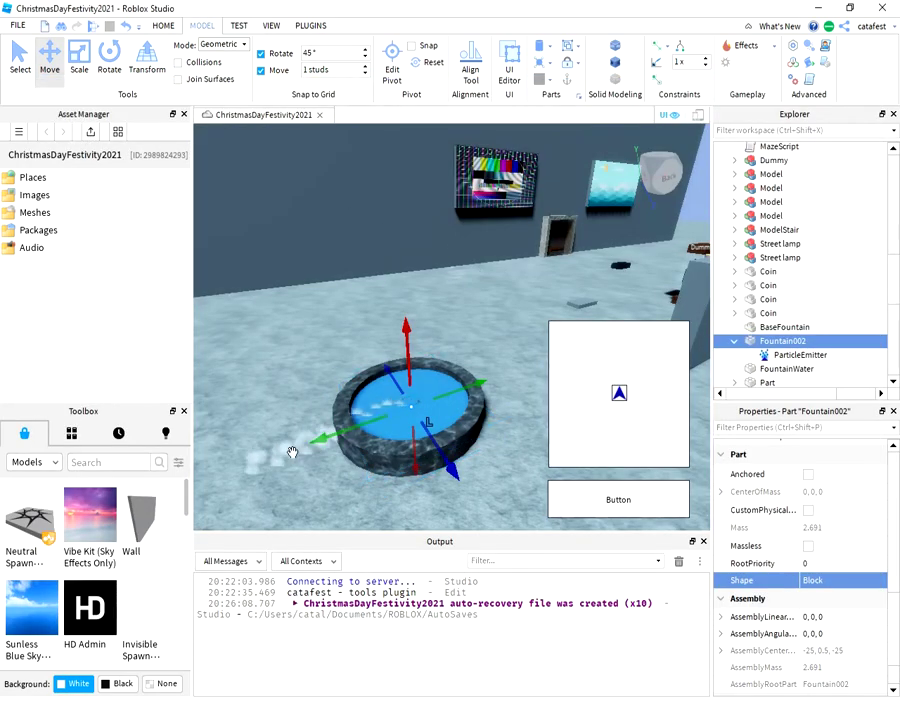
Rotate Fountain002 by 90° so its particles are emitted straight up from the basin.
{"action": "left_click", "coordinate": [109, 58]}
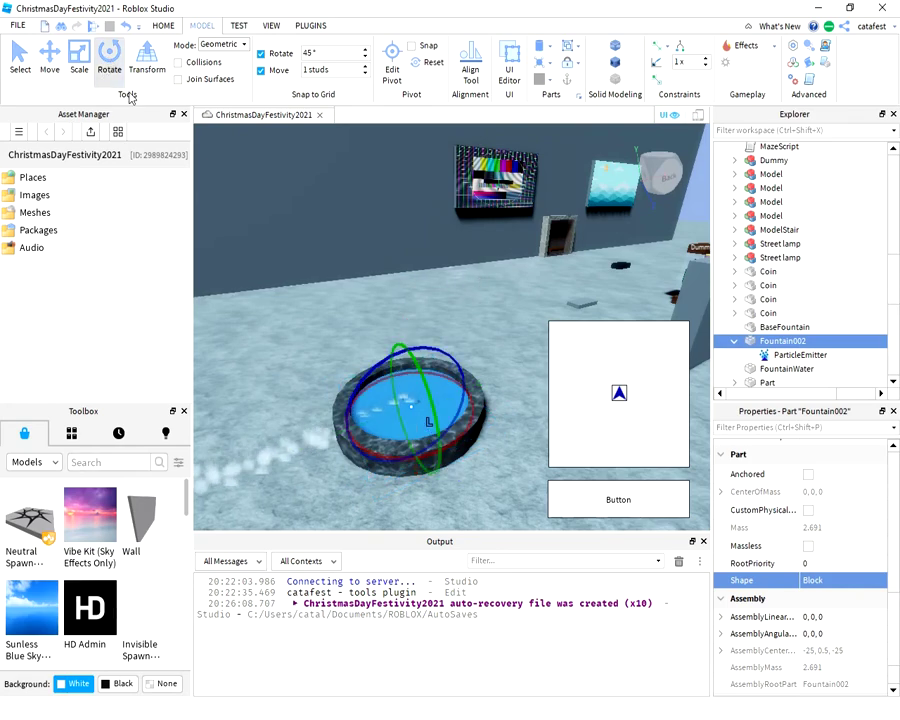
{"action": "left_click_drag", "start_coordinate": [373, 370], "coordinate": [454, 352]}
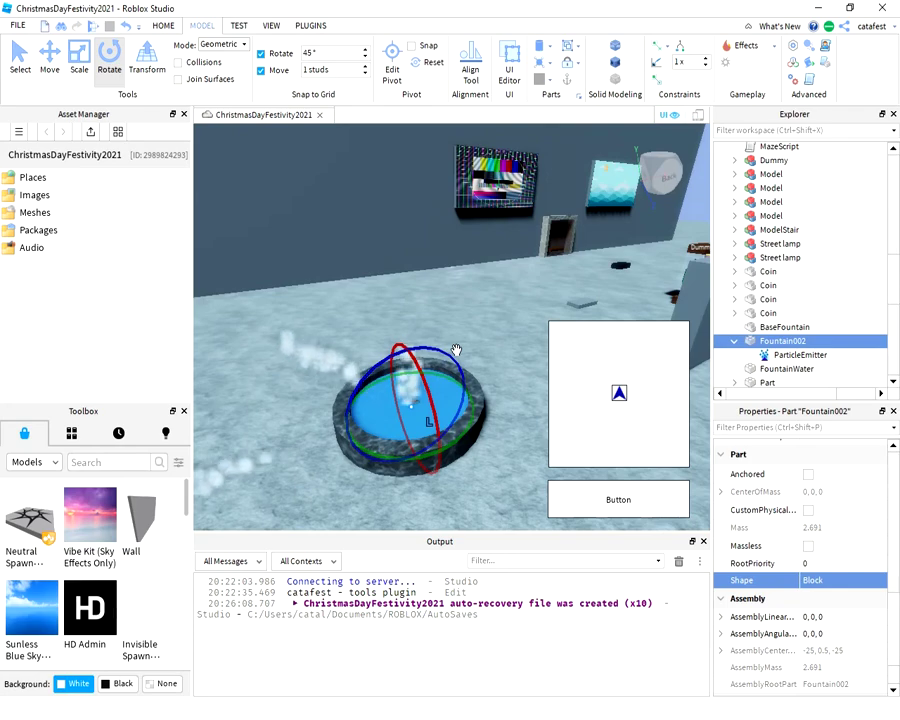
{"action": "middle_click_drag", "start_coordinate": [454, 355], "coordinate": [318, 363]}
{"action": "mouse_move", "coordinate": [318, 363]}
{"action": "right_mouse_down"}
{"action": "mouse_move", "coordinate": [337, 368]}
{"action": "mouse_move", "coordinate": [331, 358]}
{"action": "right_mouse_up"}
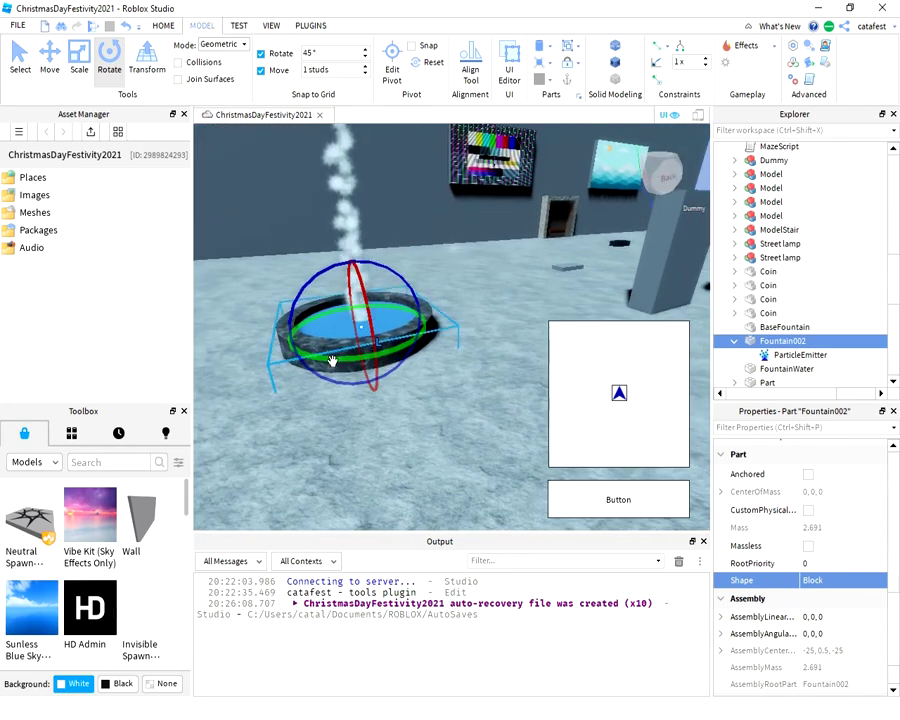
{"action": "middle_click_drag", "start_coordinate": [331, 358], "coordinate": [389, 272]}
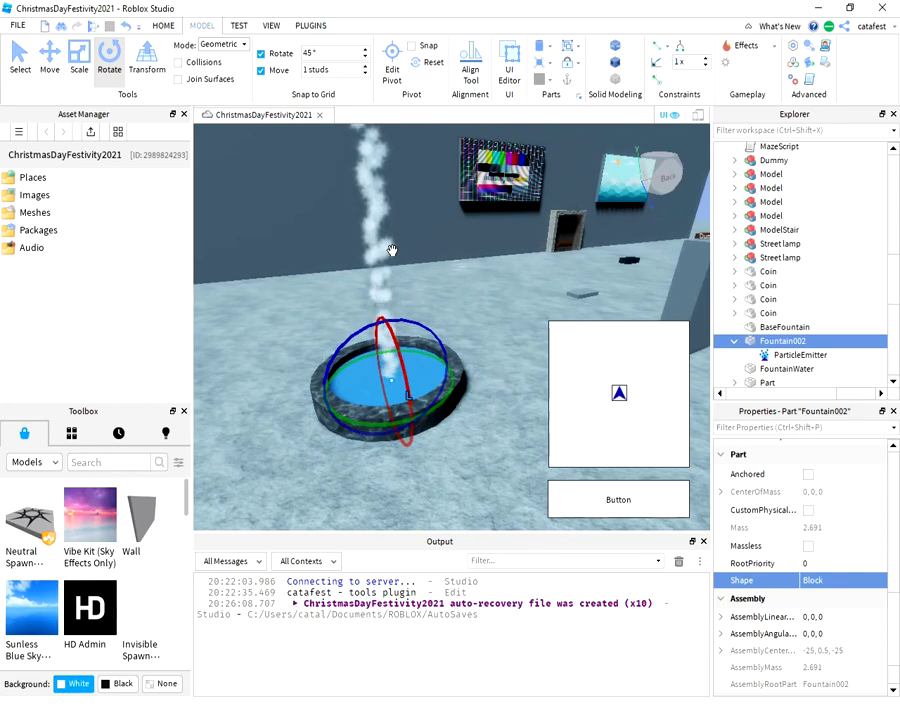
Set the starting colour of the ParticleEmitter's Color gradient to the light blue #55aaff.
{"action": "scroll", "coordinate": [839, 530], "scroll_direction": "down", "scroll_amount": 3}
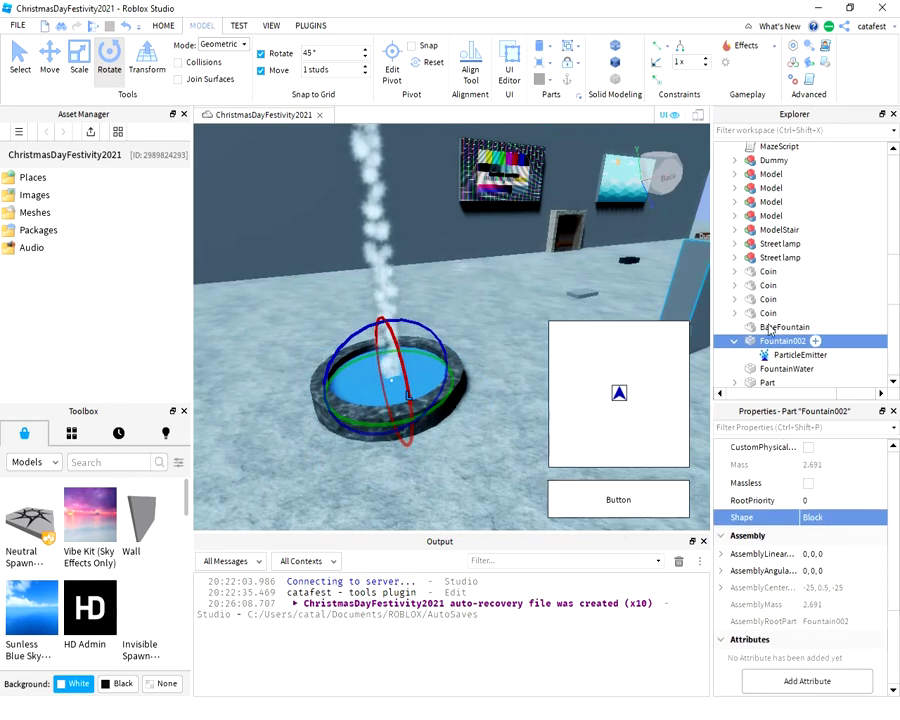
{"action": "left_click", "coordinate": [777, 354]}
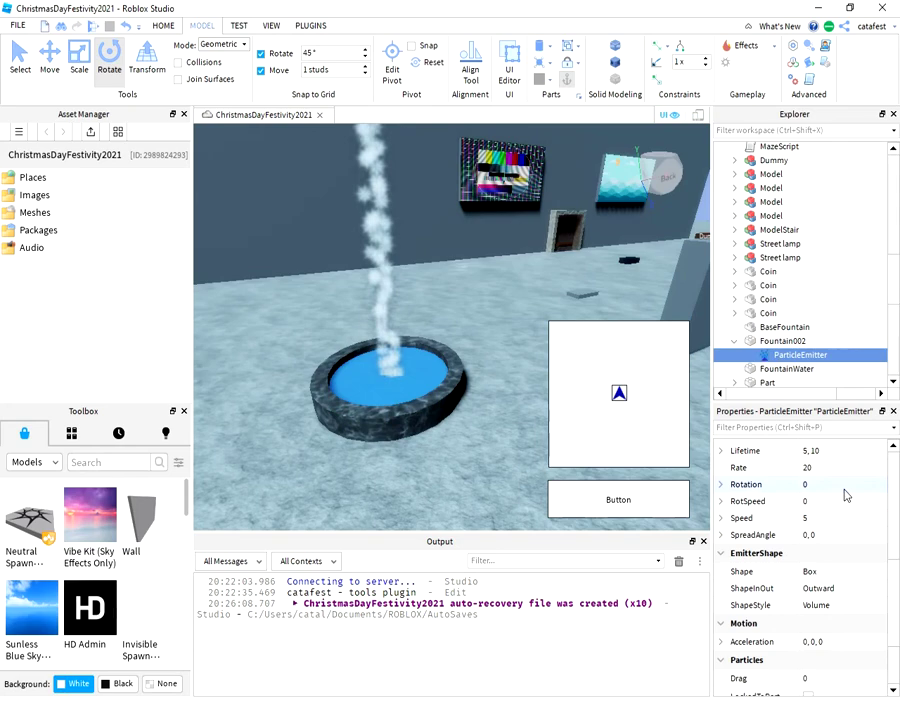
{"action": "scroll", "coordinate": [843, 492], "scroll_direction": "up", "scroll_amount": 10}
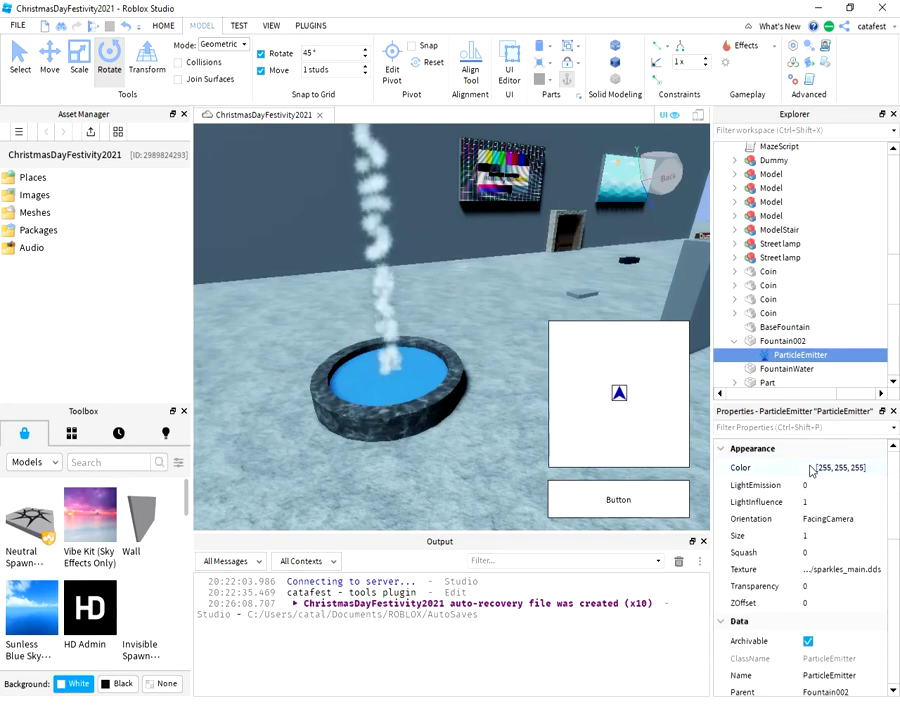
{"action": "left_click", "coordinate": [828, 468]}
{"action": "left_click", "coordinate": [873, 467]}
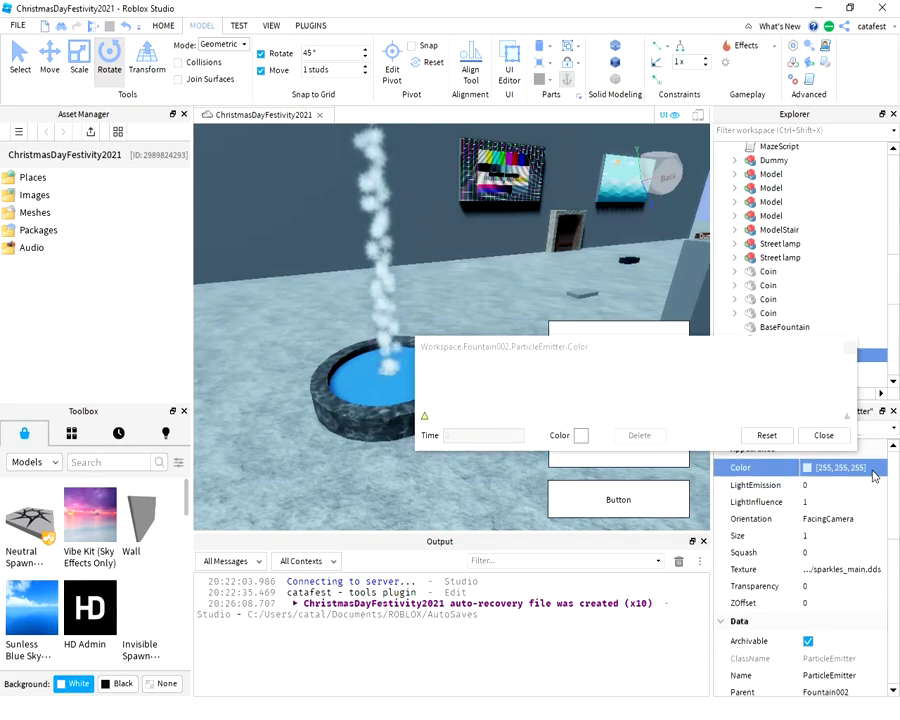
{"action": "left_click", "coordinate": [583, 437]}
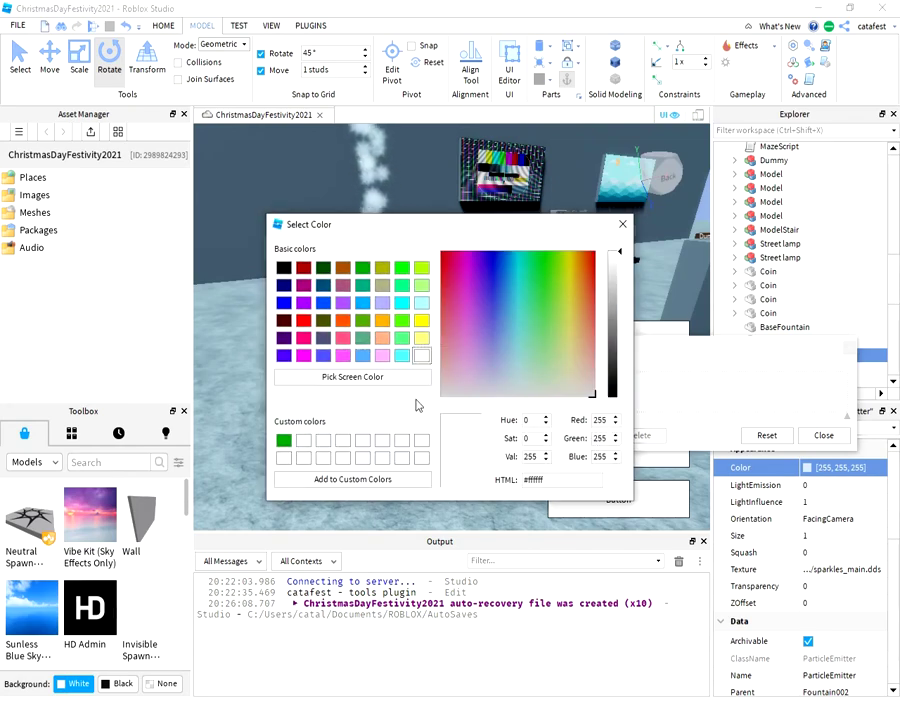
{"action": "left_click", "coordinate": [363, 356]}
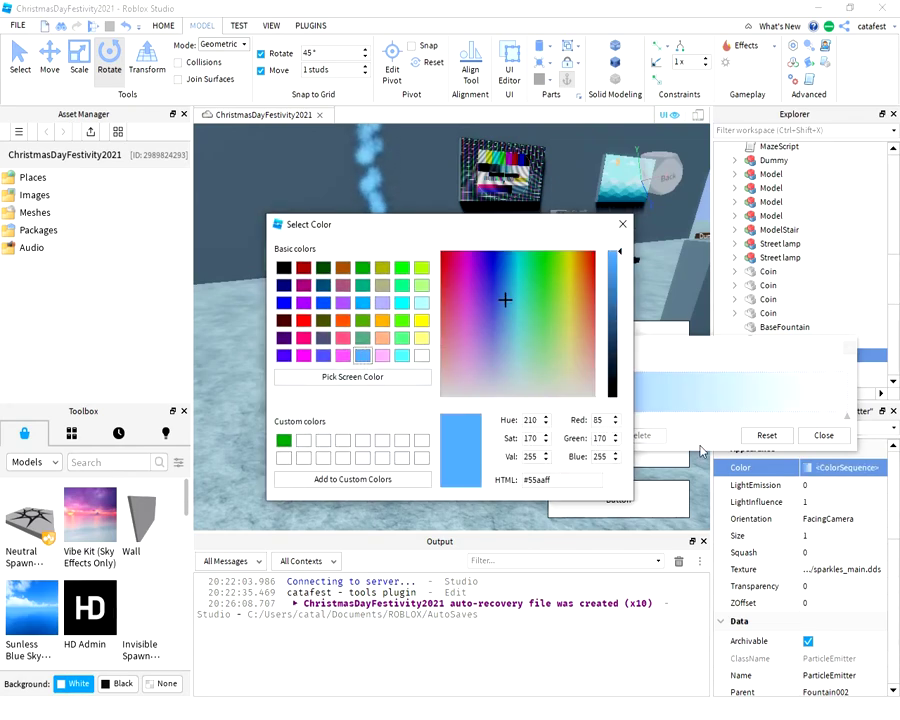
Add a keypoint at time 0.792 to the emitter's colour gradient and give it the pale blue #b8d8ff.
{"action": "left_click", "coordinate": [710, 448]}
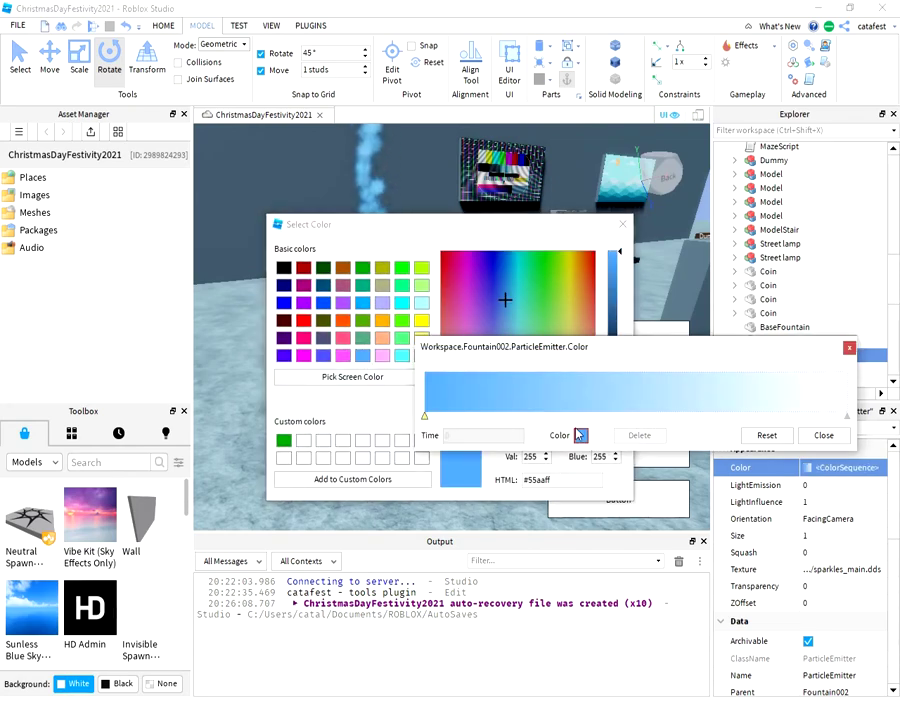
{"action": "left_click", "coordinate": [759, 400]}
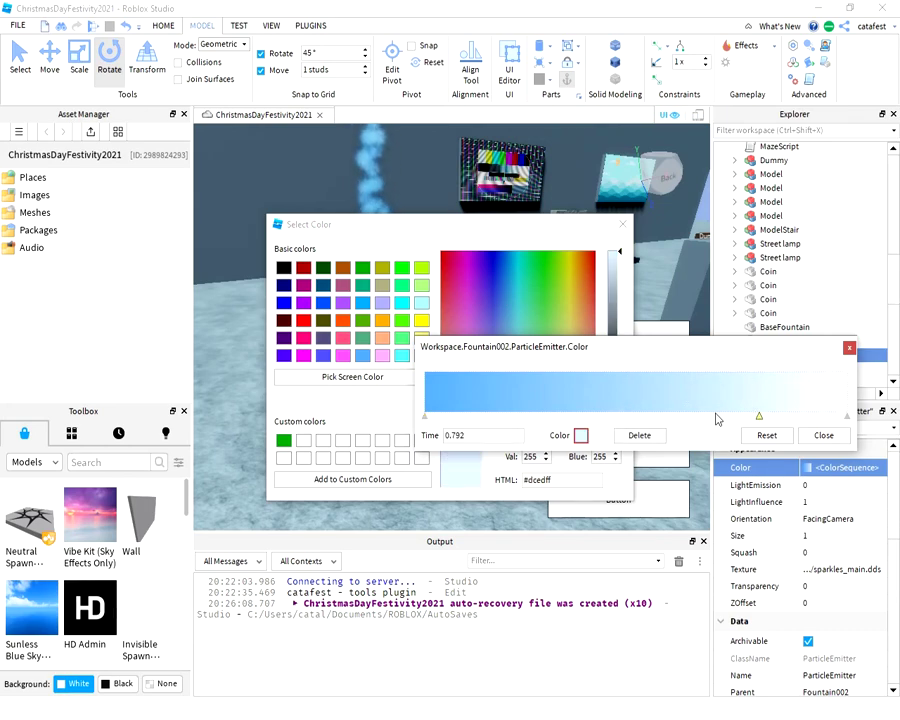
{"action": "left_click", "coordinate": [384, 397]}
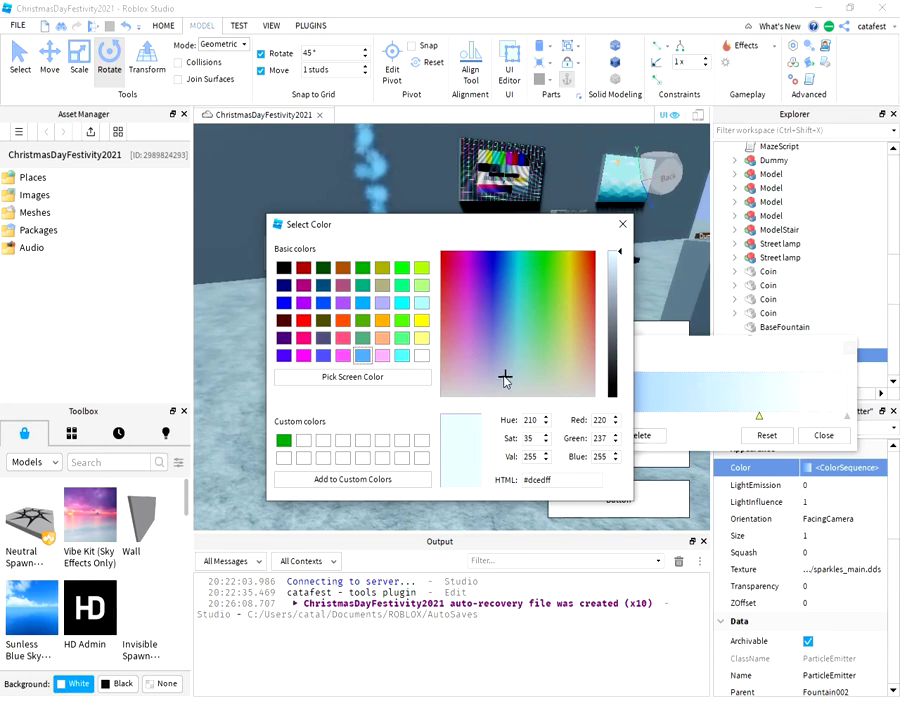
{"action": "left_click_drag", "start_coordinate": [505, 380], "coordinate": [503, 360]}
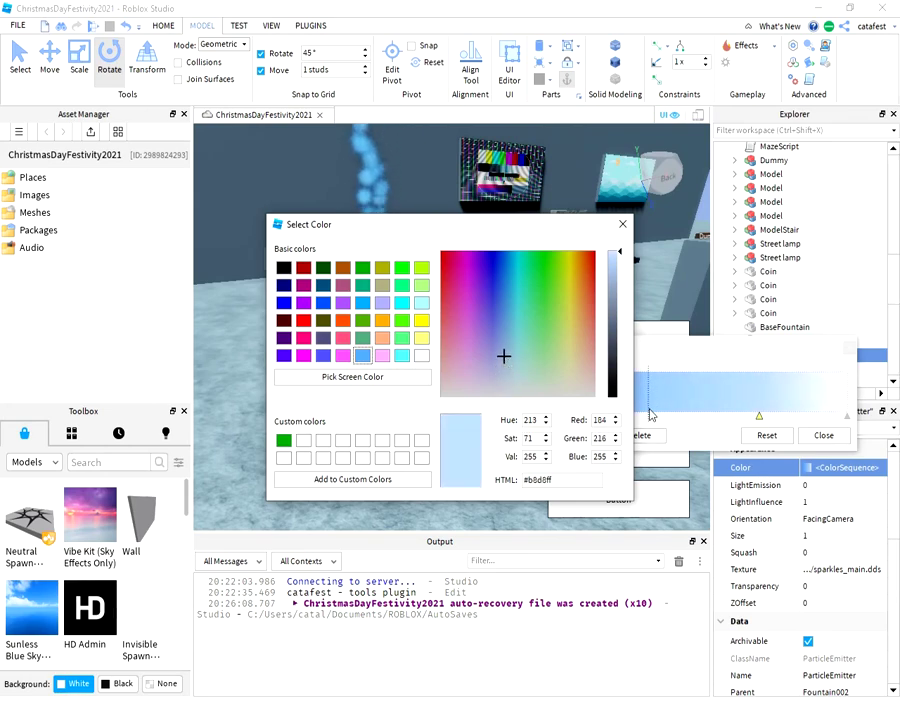
{"action": "left_click", "coordinate": [683, 436]}
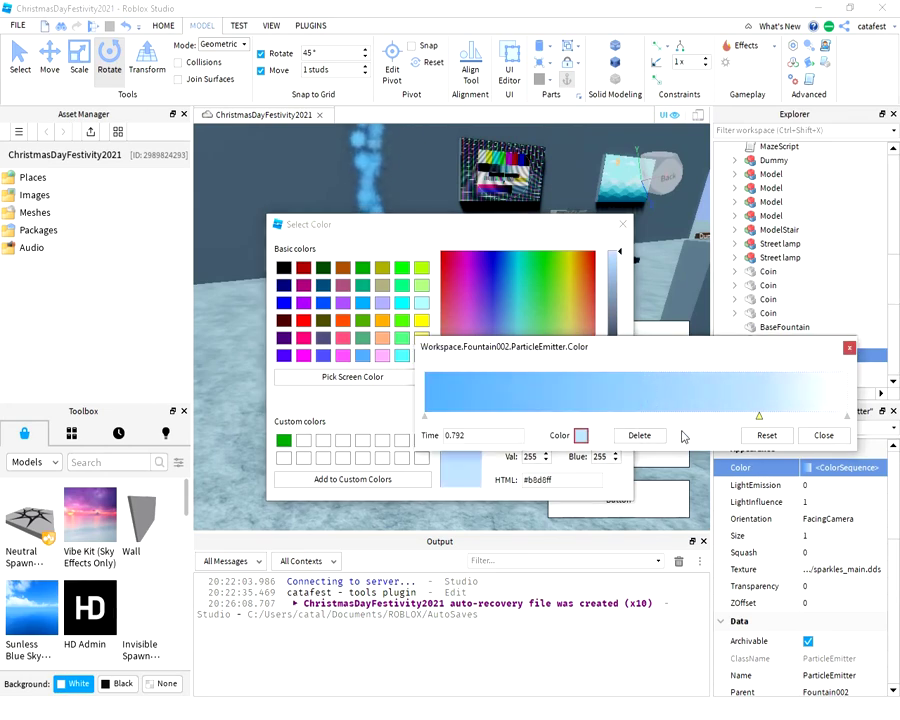
{"action": "left_click", "coordinate": [816, 436]}
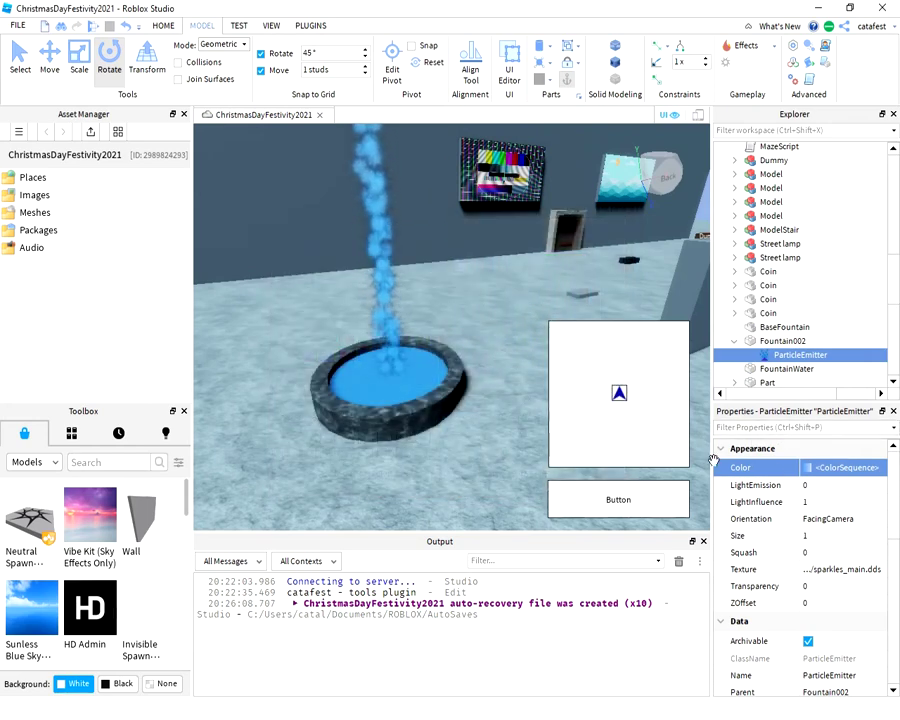
{"action": "left_click", "coordinate": [818, 467]}
{"action": "left_click", "coordinate": [806, 472]}
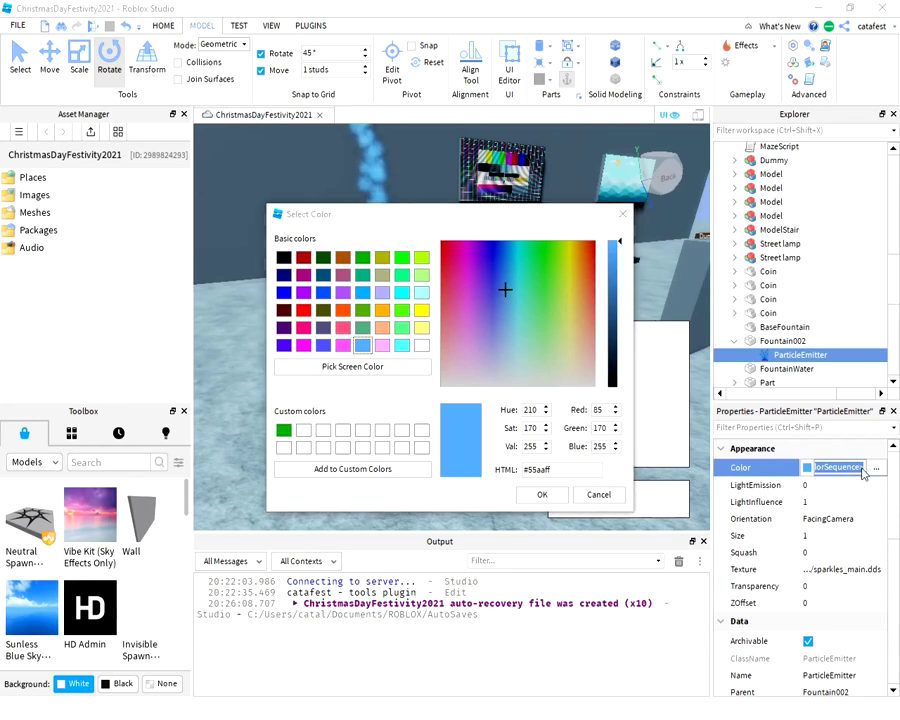
{"action": "left_click", "coordinate": [616, 495]}
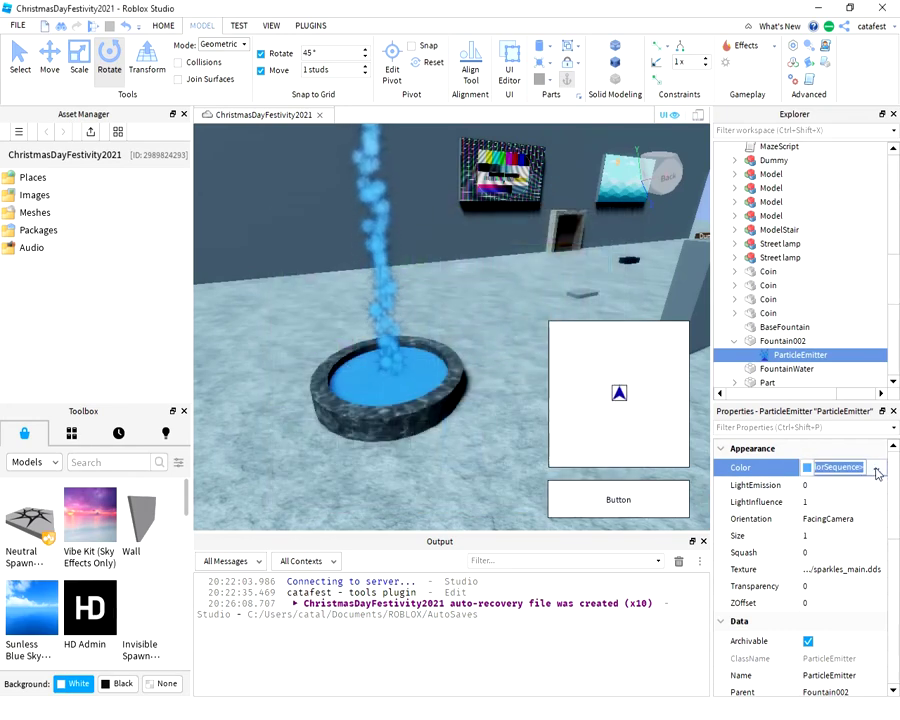
Move the pale blue keypoint of the emitter's colour gradient to time 0.346.
{"action": "left_click", "coordinate": [874, 469]}
{"action": "left_click_drag", "start_coordinate": [759, 416], "coordinate": [572, 420]}
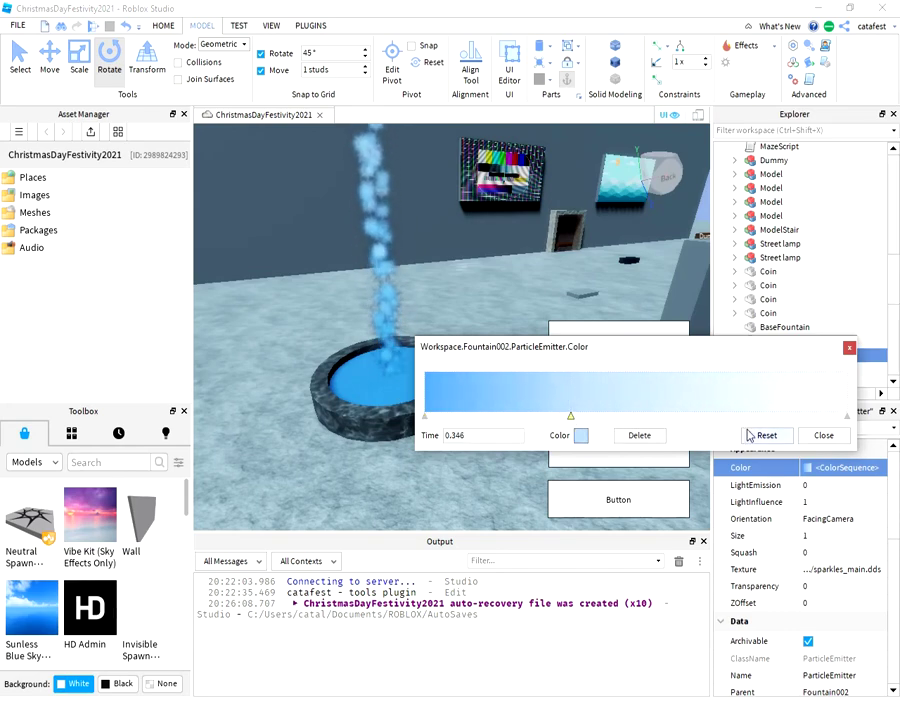
{"action": "left_click", "coordinate": [823, 435]}
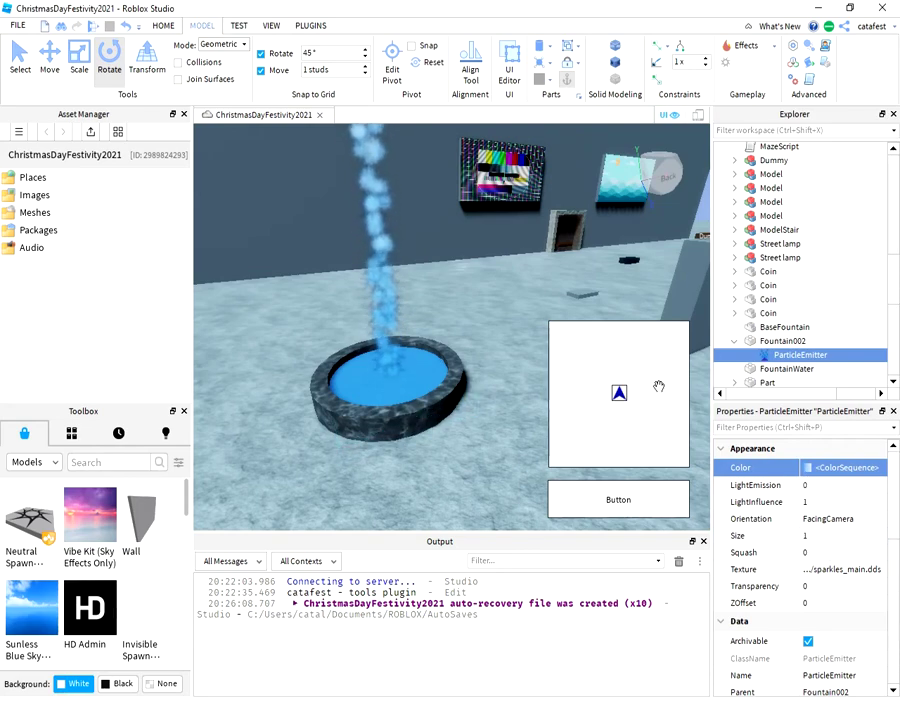
Set the ParticleEmitter's Lifetime to 0, 1.5 and its Rate to 1000.
{"action": "scroll", "coordinate": [836, 538], "scroll_direction": "down", "scroll_amount": 3}
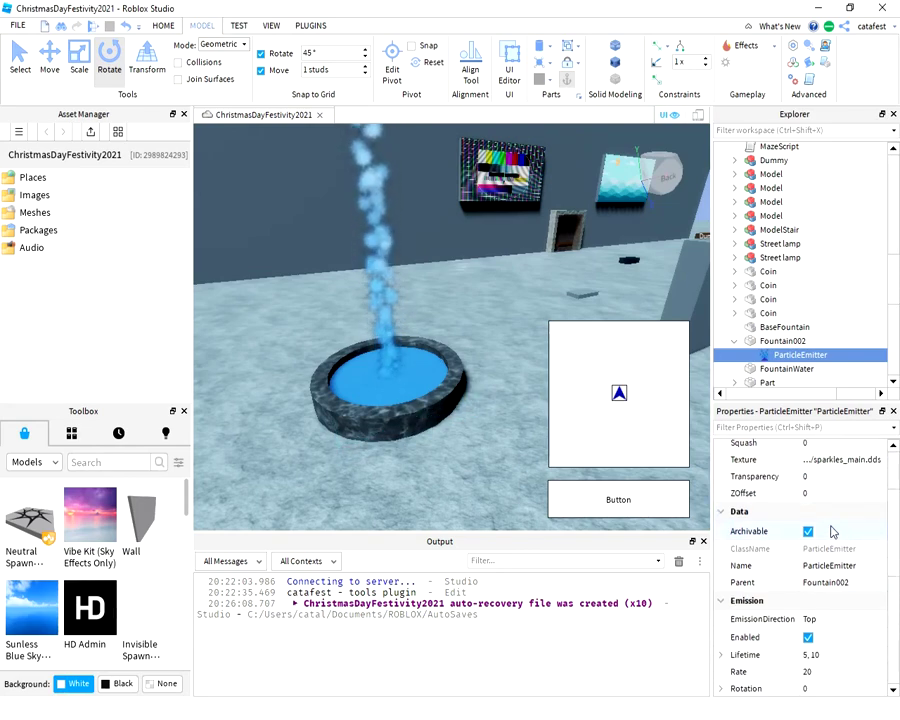
{"action": "scroll", "coordinate": [831, 531], "scroll_direction": "down", "scroll_amount": 2}
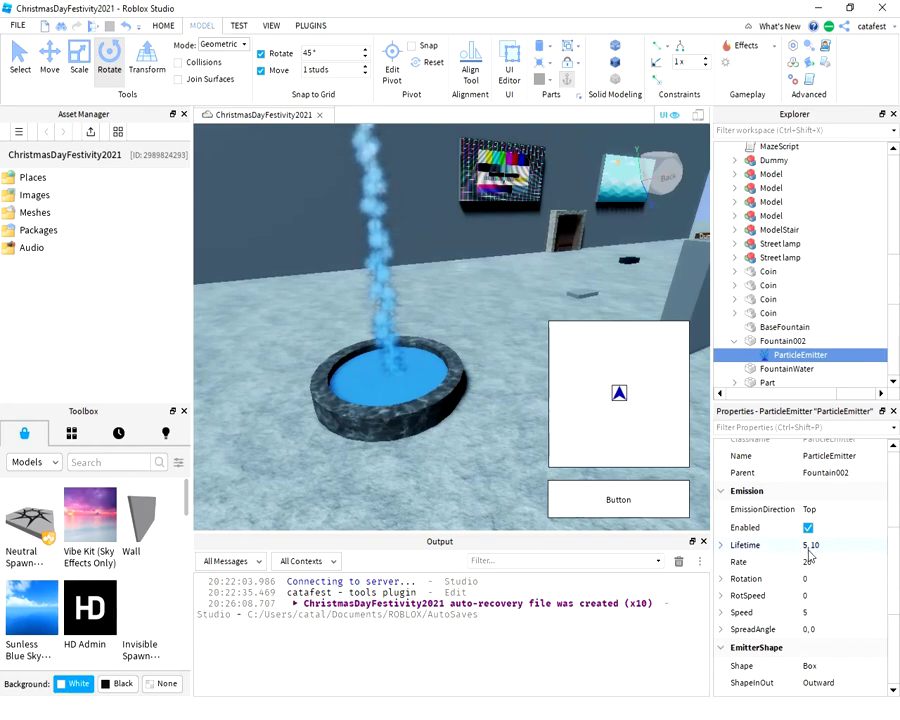
{"action": "left_click", "coordinate": [812, 546]}
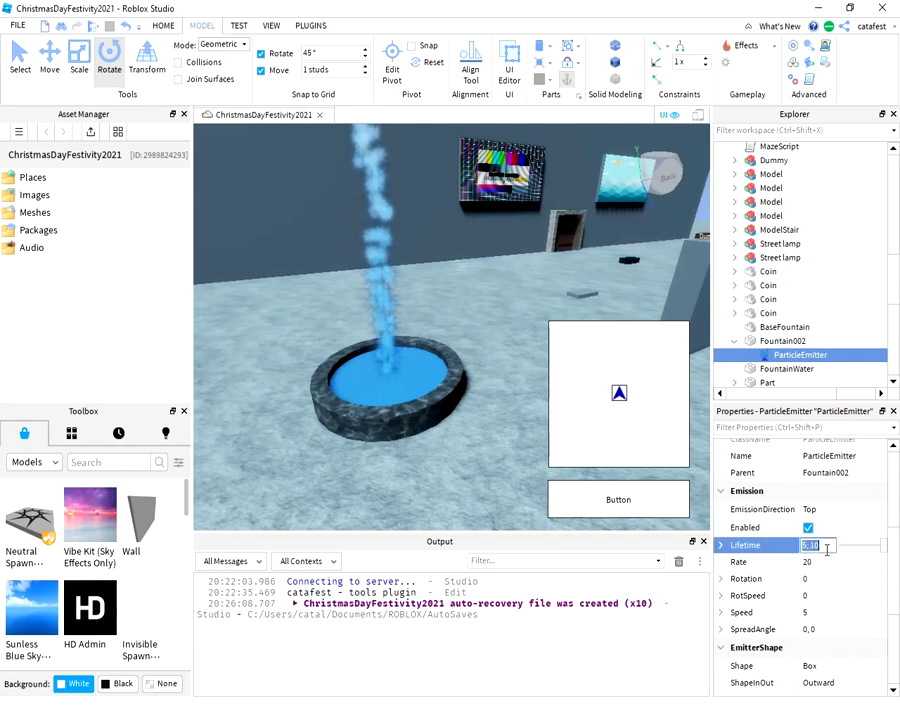
{"action": "key", "text": "Home"}
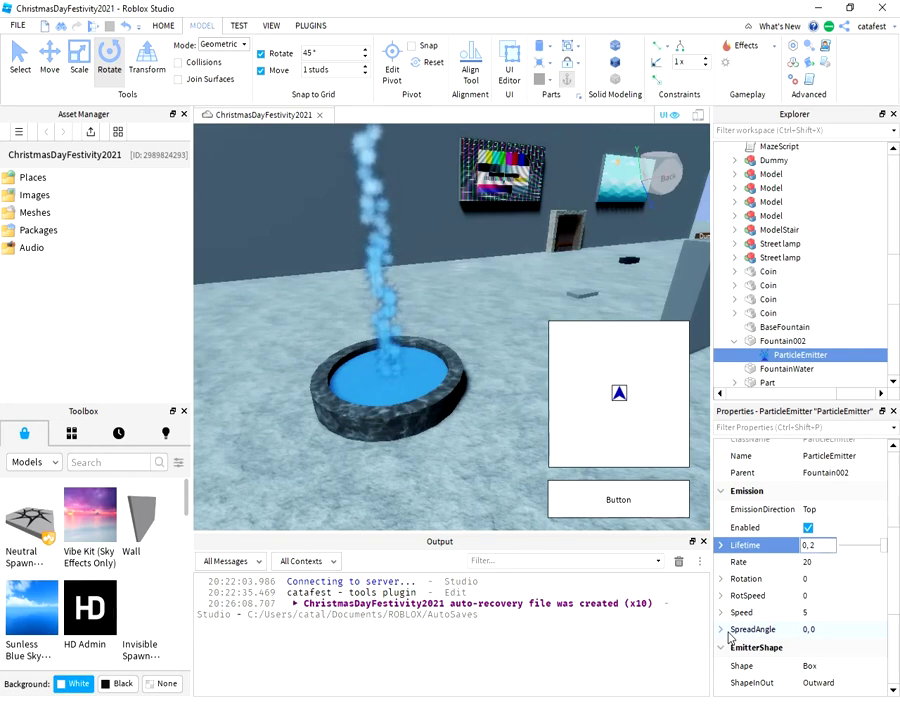
{"action": "key", "text": "Return"}
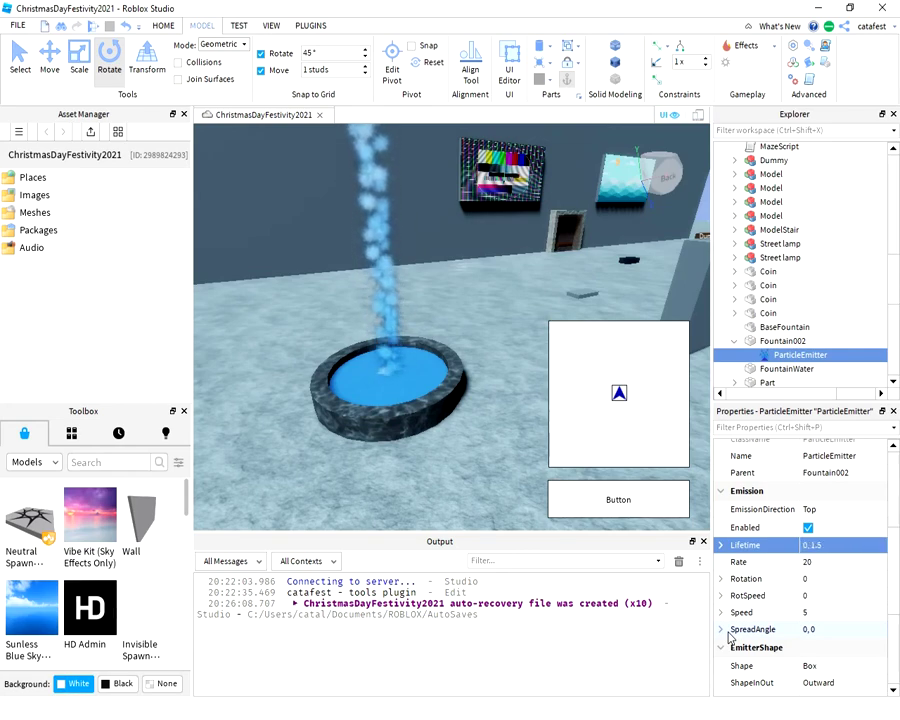
{"action": "left_click", "coordinate": [816, 564]}
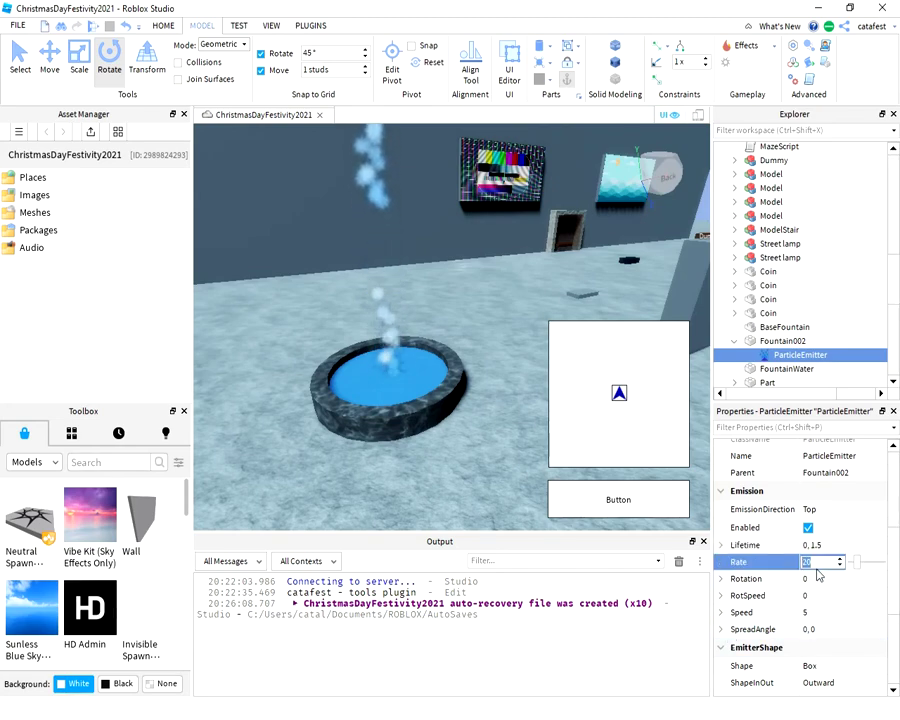
{"action": "type", "text": "1000"}
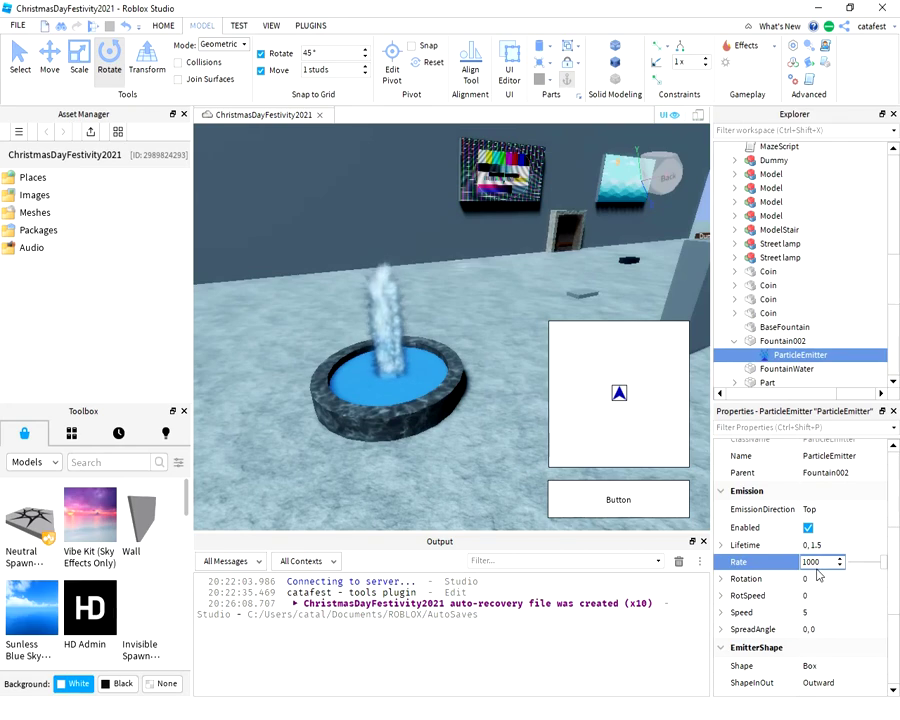
Set the ParticleEmitter's Speed to 35.
{"action": "key", "text": "Return"}
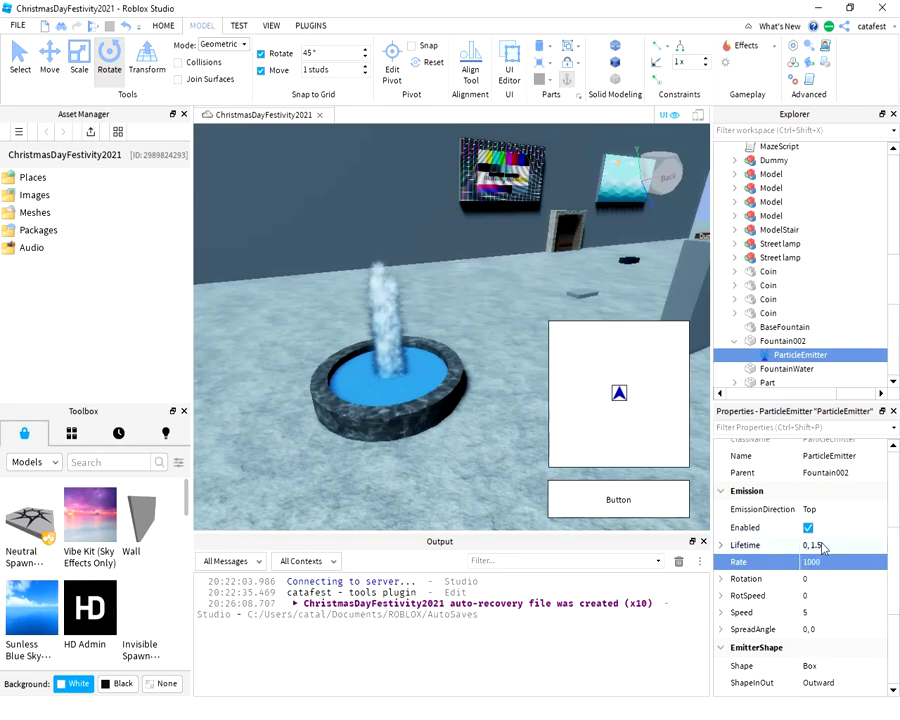
{"action": "left_click", "coordinate": [843, 613]}
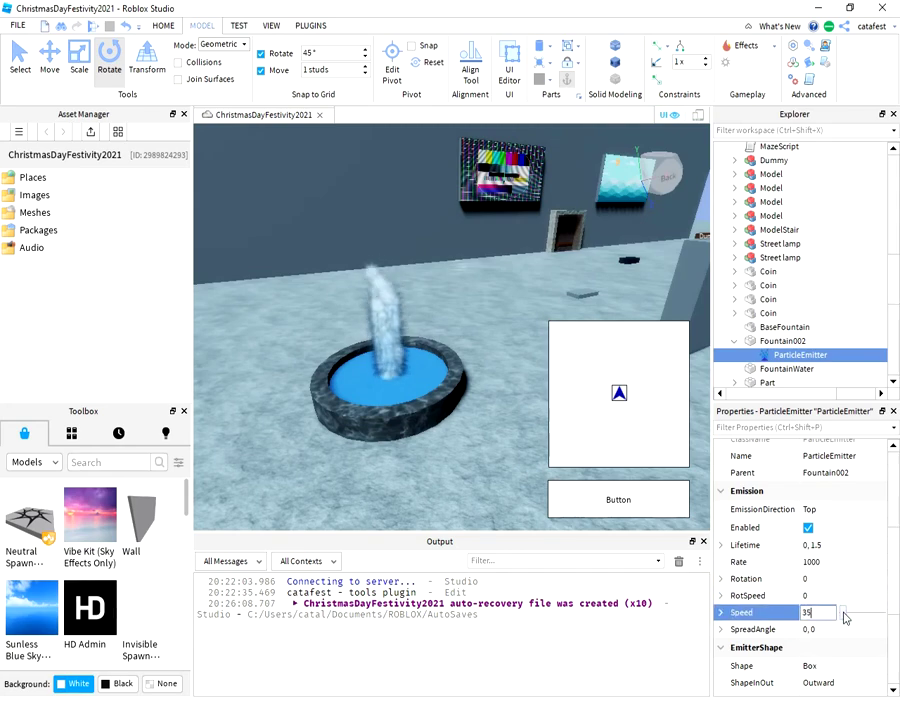
{"action": "type", "text": "35"}
{"action": "key", "text": "Return"}
{"action": "scroll", "coordinate": [477, 363], "scroll_direction": "down", "scroll_amount": 5}
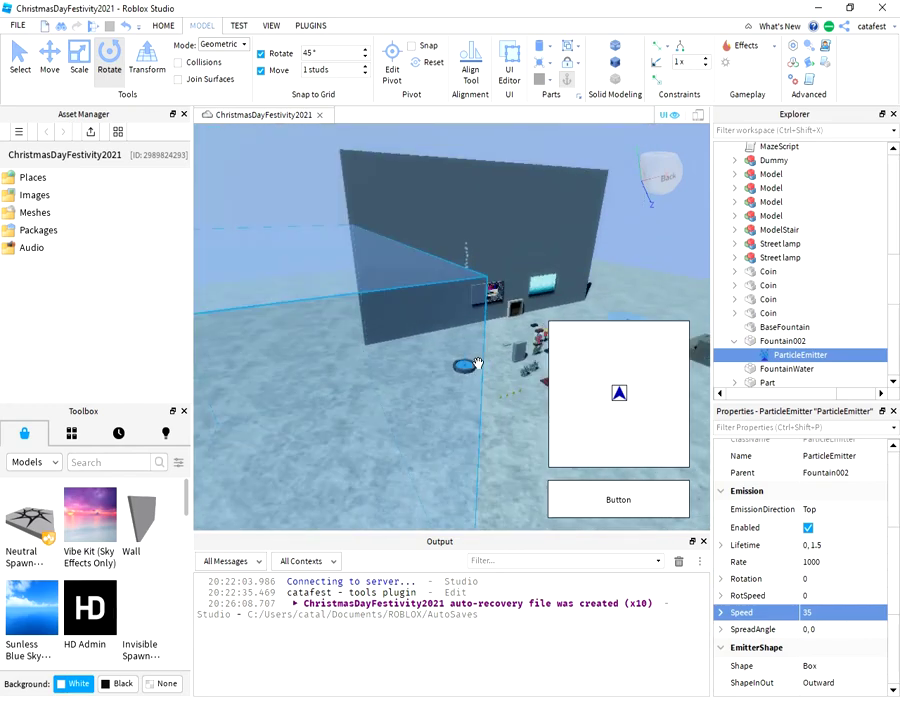
{"action": "scroll", "coordinate": [477, 363], "scroll_direction": "up", "scroll_amount": 5}
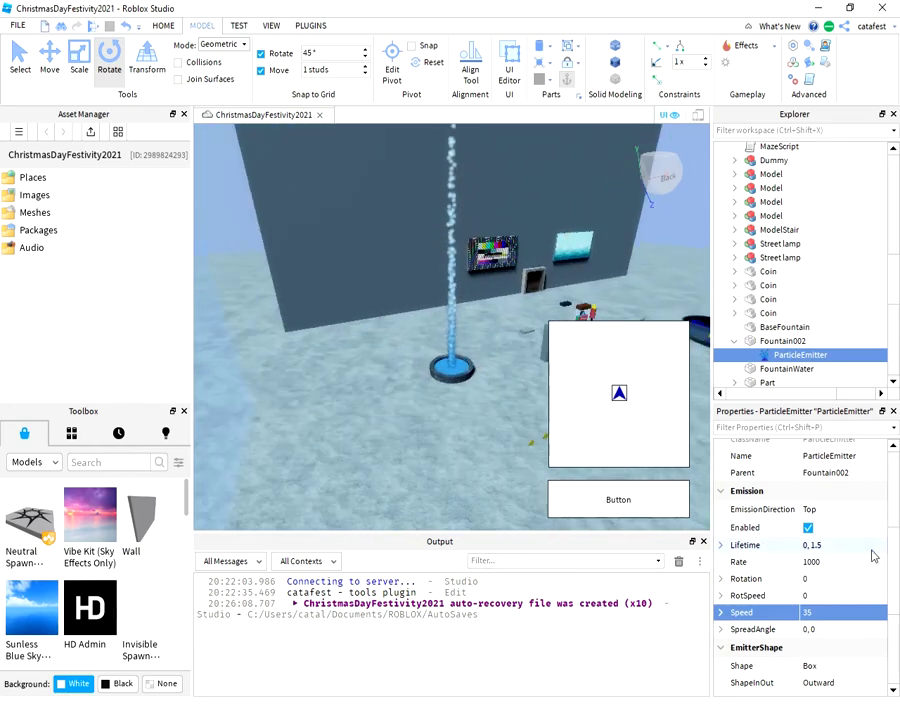
Set the ParticleEmitter's Acceleration to 0, -55, 0 so the water particles are pulled downward.
{"action": "scroll", "coordinate": [866, 550], "scroll_direction": "up", "scroll_amount": 2}
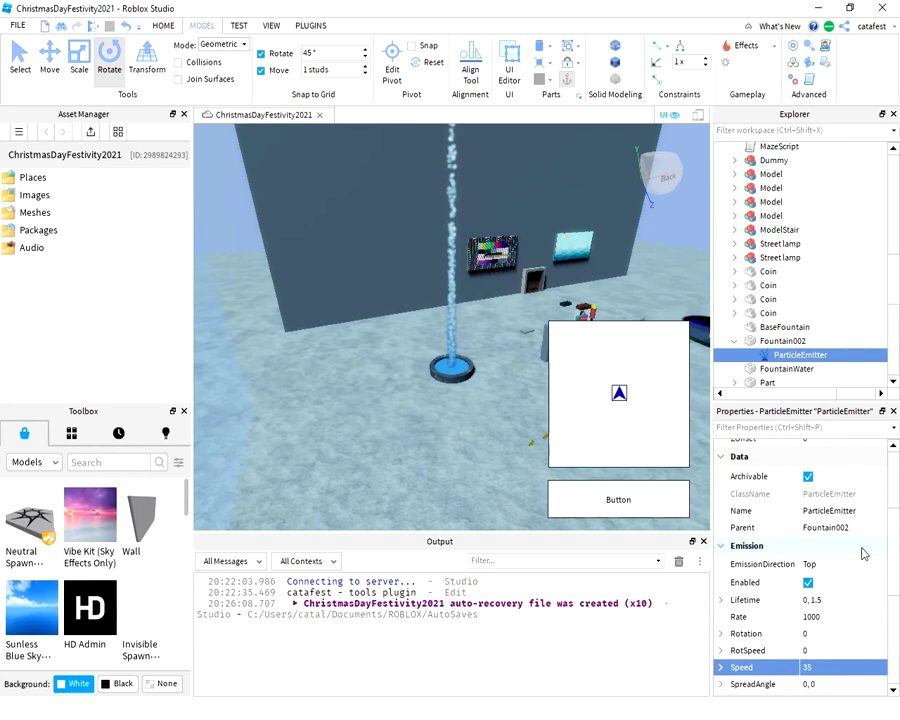
{"action": "scroll", "coordinate": [862, 553], "scroll_direction": "down", "scroll_amount": 5}
{"action": "scroll", "coordinate": [862, 553], "scroll_direction": "up", "scroll_amount": 2}
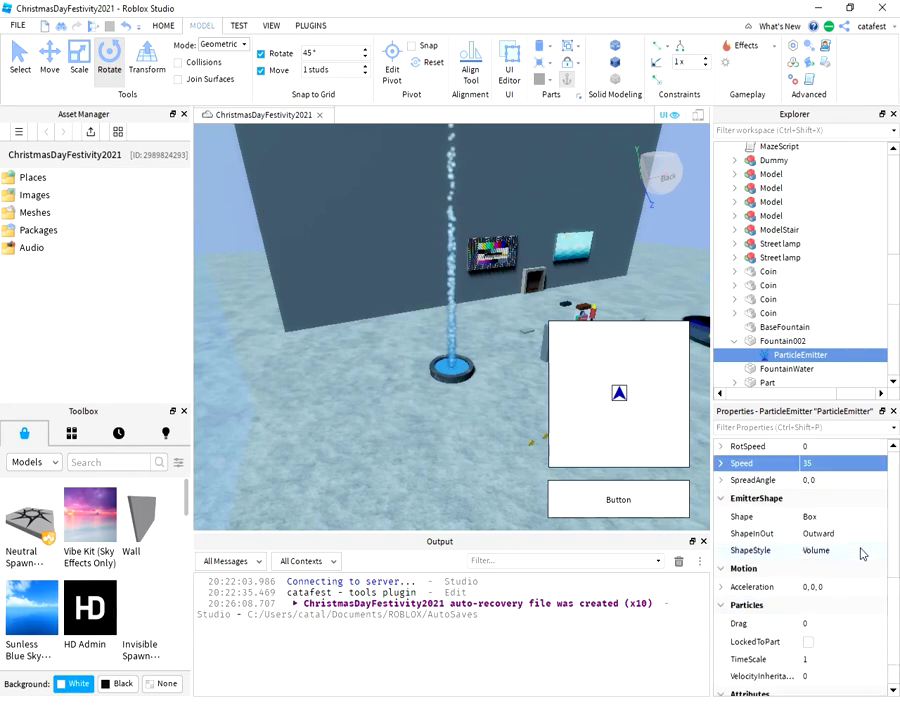
{"action": "left_click", "coordinate": [820, 587]}
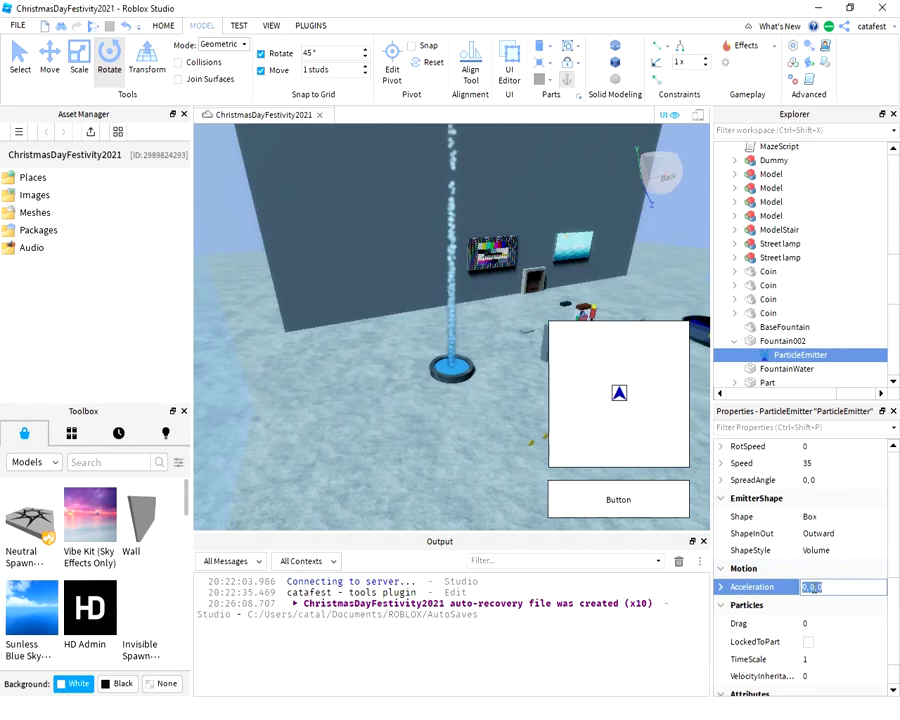
{"action": "left_click", "coordinate": [812, 587]}
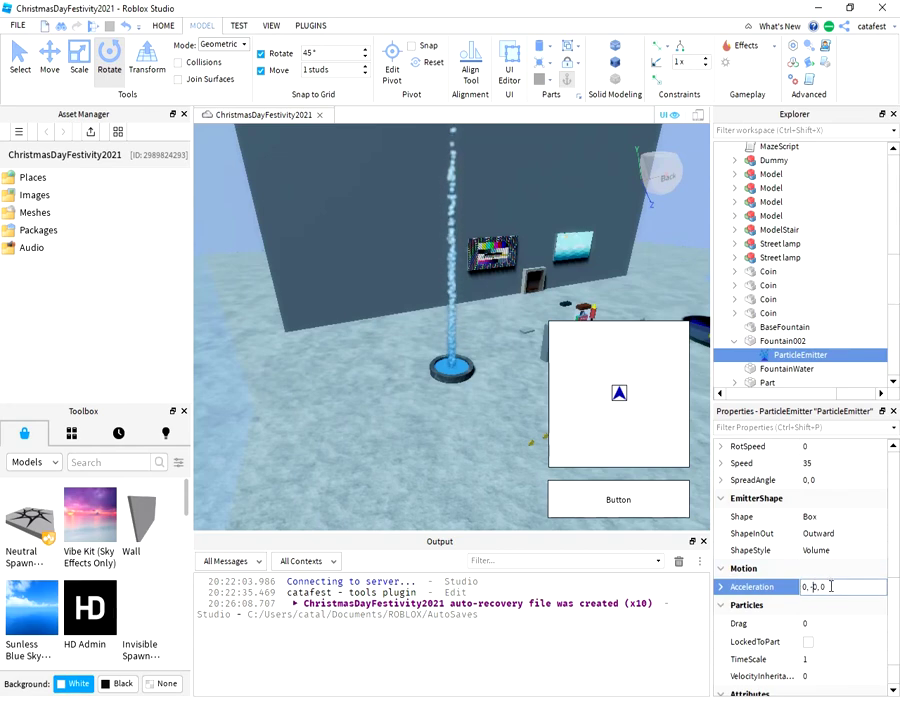
{"action": "type", "text": "-55"}
{"action": "key", "text": "Delete"}
{"action": "key", "text": "Return"}
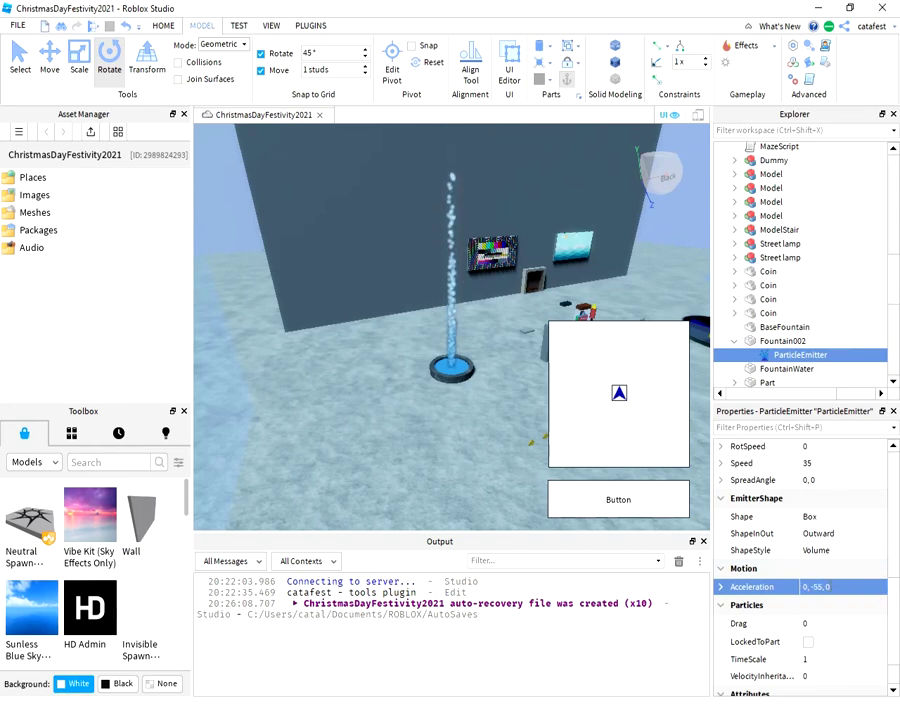
{"action": "scroll", "coordinate": [470, 325], "scroll_direction": "up", "scroll_amount": 5}
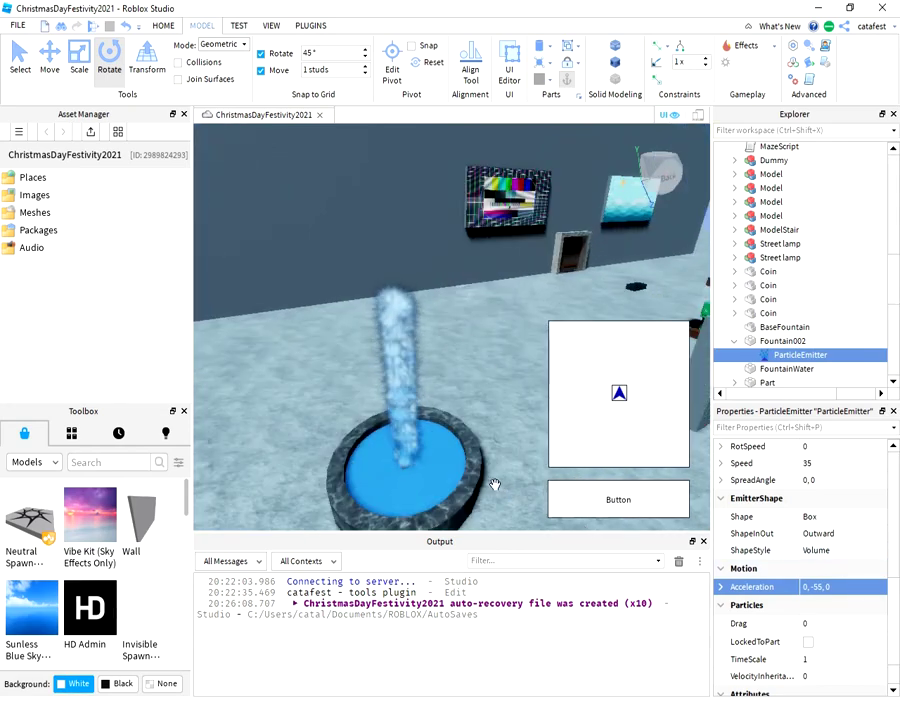
{"action": "scroll", "coordinate": [468, 474], "scroll_direction": "down", "scroll_amount": 5}
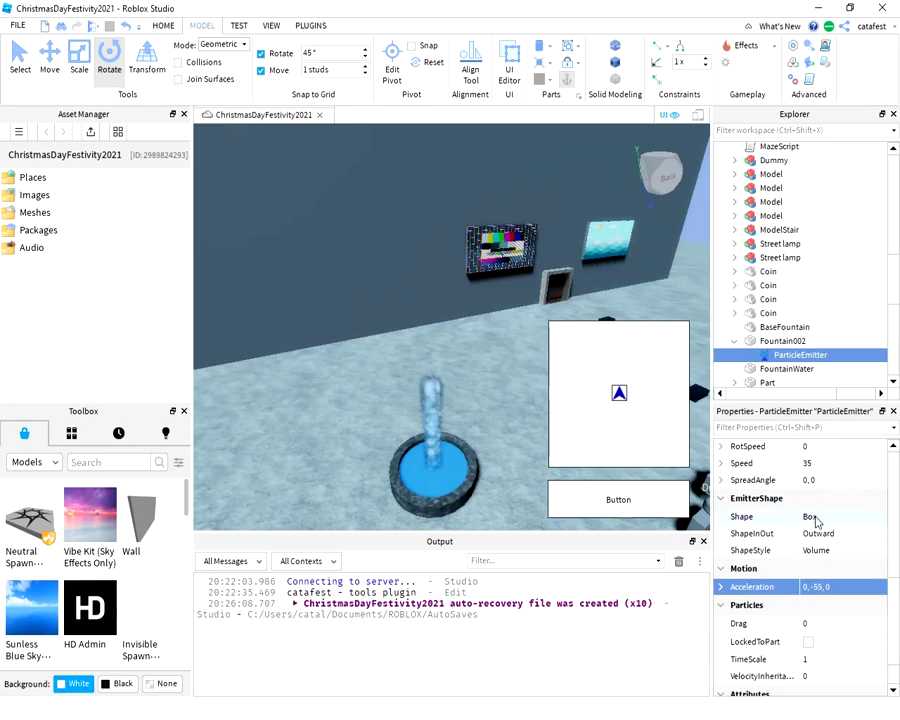
Set the ParticleEmitter's VelocityInheritance to 6.
{"action": "scroll", "coordinate": [858, 617], "scroll_direction": "down", "scroll_amount": 2}
{"action": "left_click", "coordinate": [822, 621]}
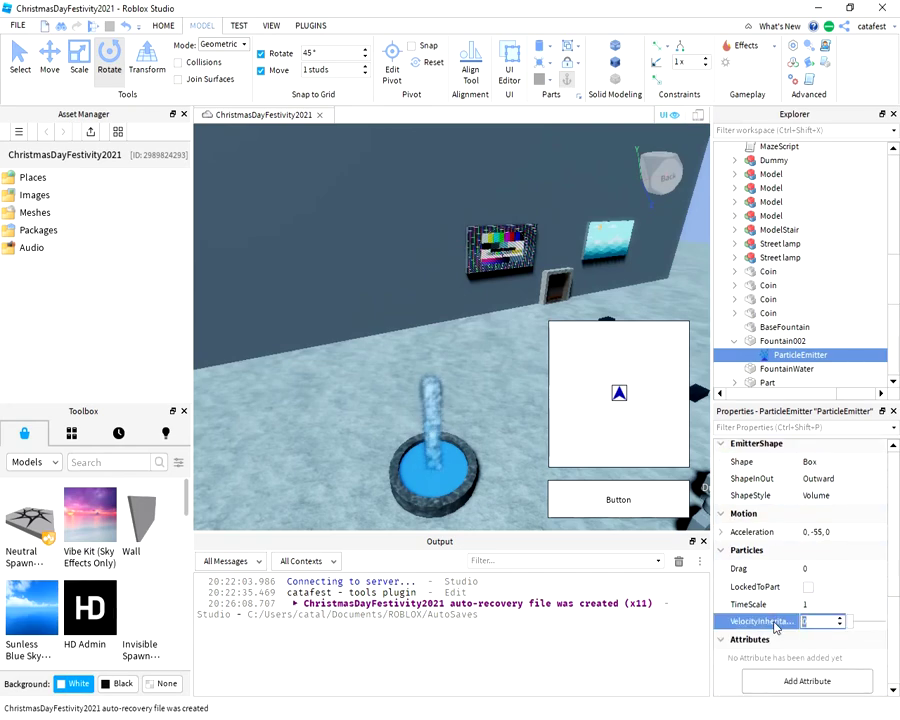
{"action": "type", "text": "6"}
{"action": "key", "text": "Return"}
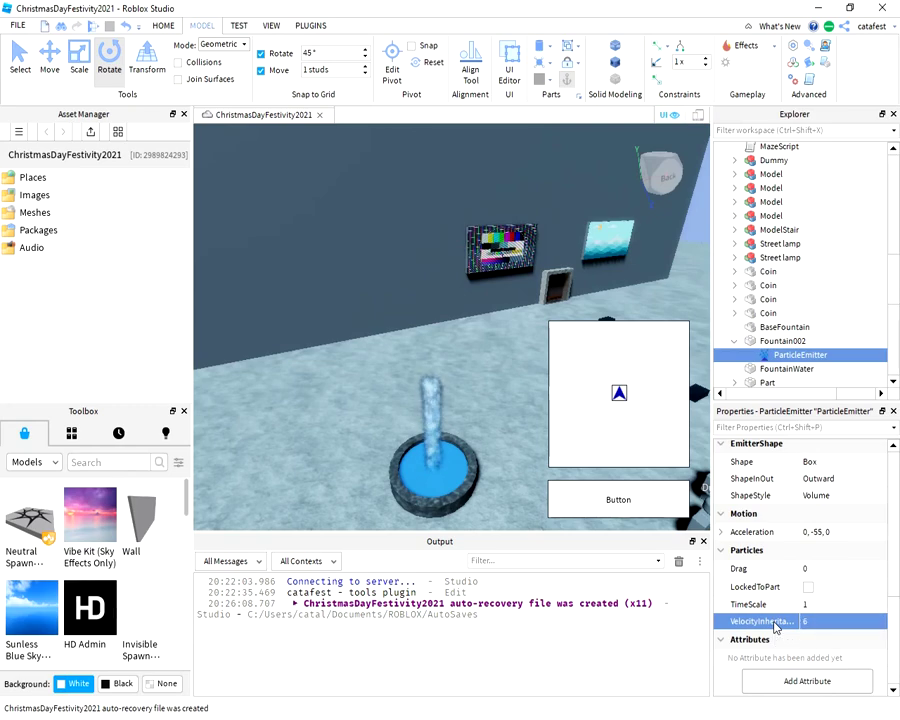
Collapse the Motion properties and change the ParticleEmitter's ShapeStyle to Surface.
{"action": "left_click", "coordinate": [721, 534]}
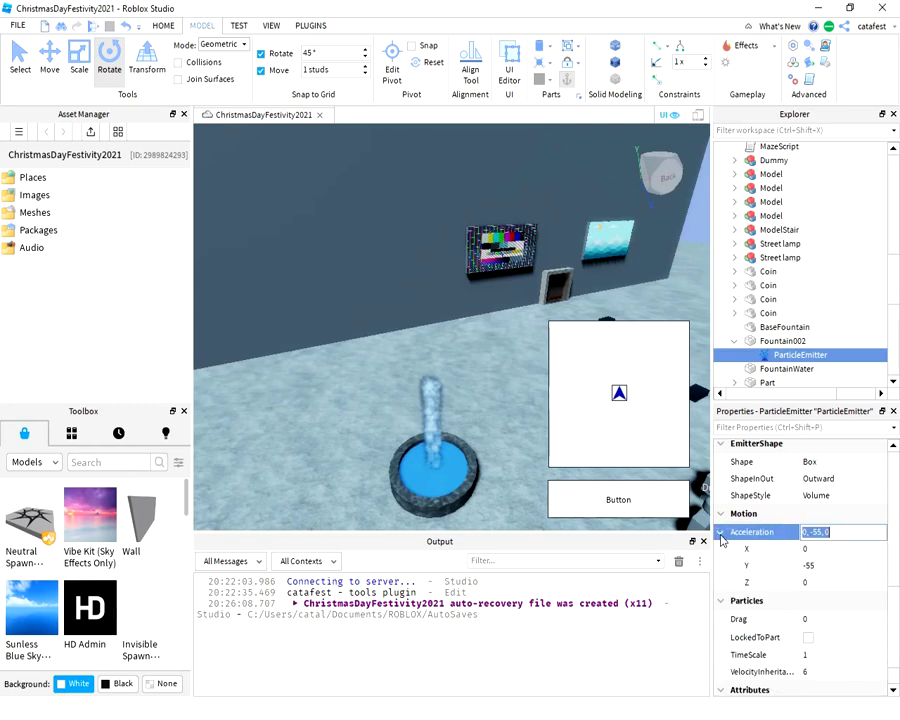
{"action": "left_click", "coordinate": [721, 515]}
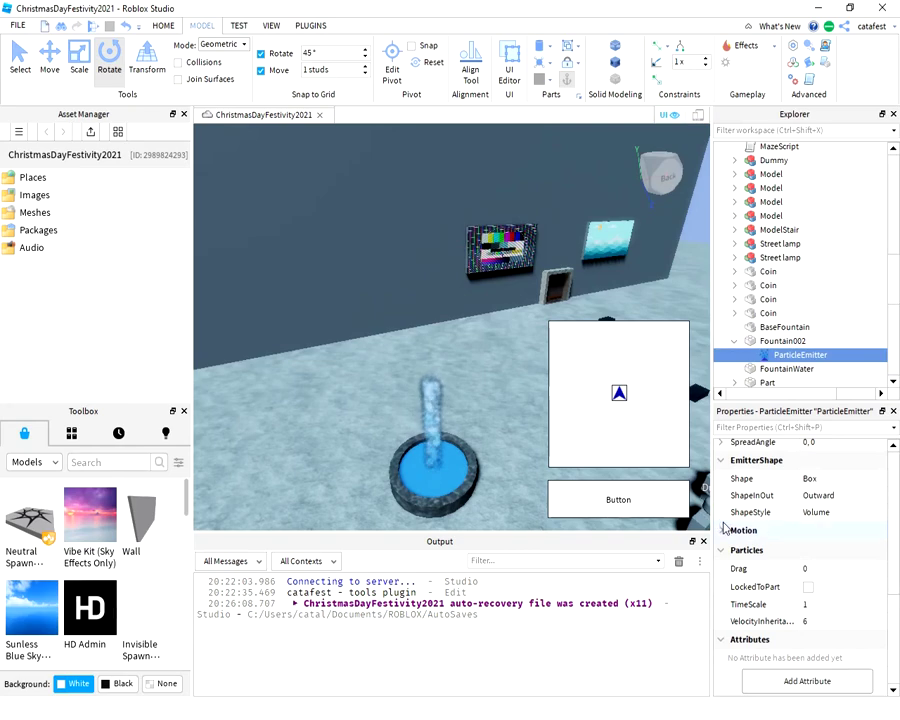
{"action": "left_click", "coordinate": [814, 514]}
{"action": "left_click", "coordinate": [852, 516]}
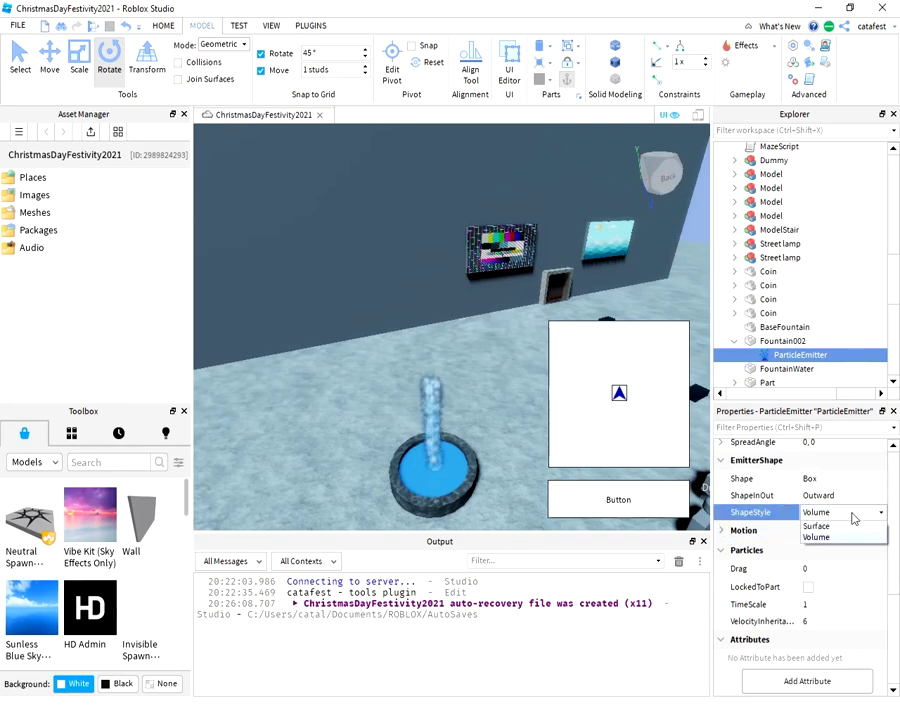
{"action": "left_click", "coordinate": [846, 525]}
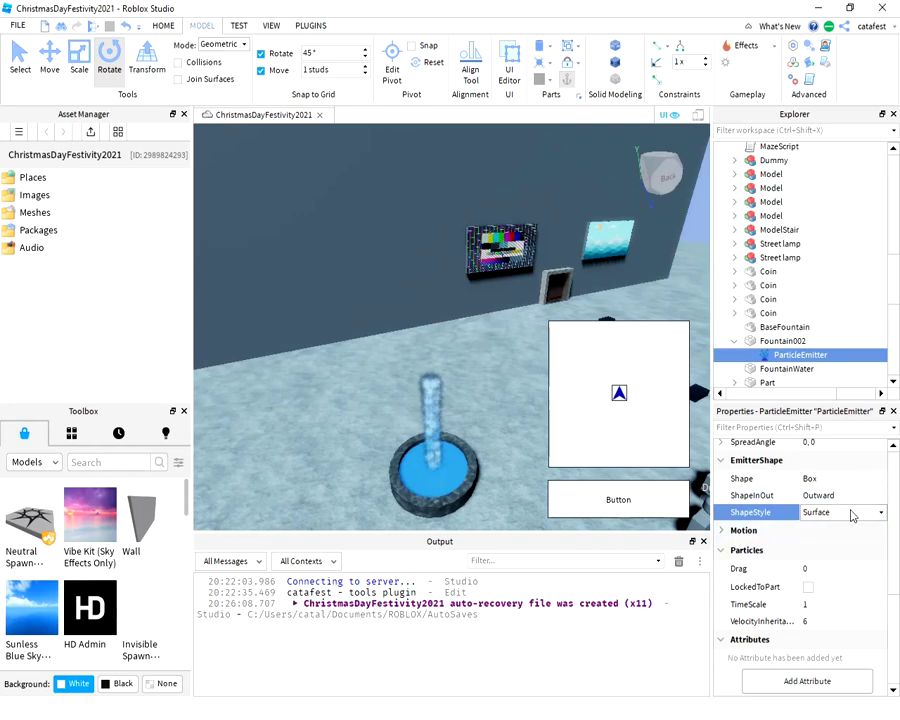
Try a SpreadAngle of 0, 30 on the ParticleEmitter.
{"action": "scroll", "coordinate": [850, 470], "scroll_direction": "up", "scroll_amount": 3}
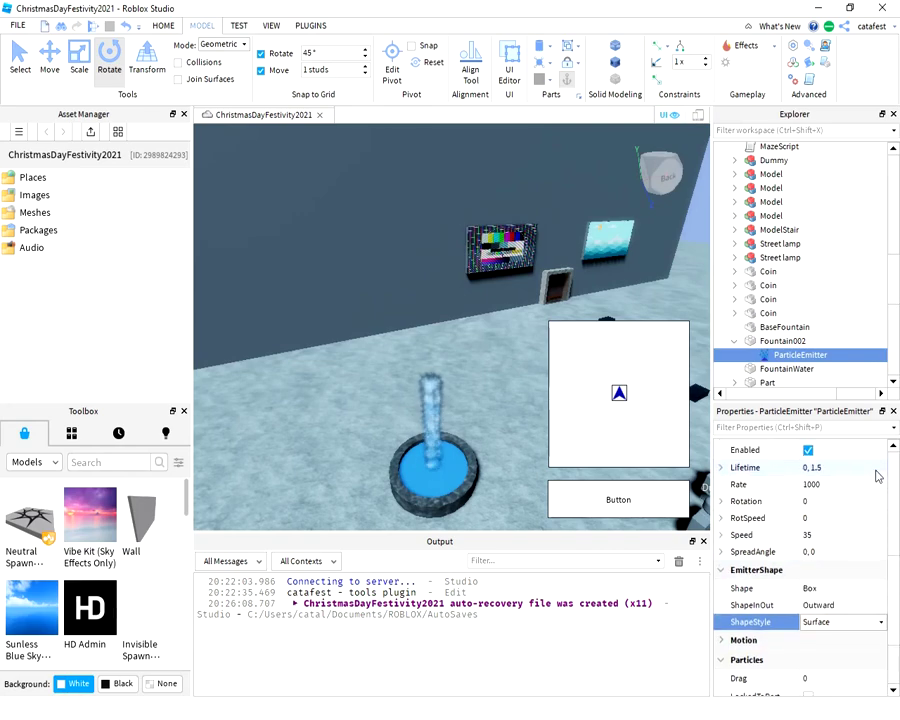
{"action": "left_click", "coordinate": [815, 553]}
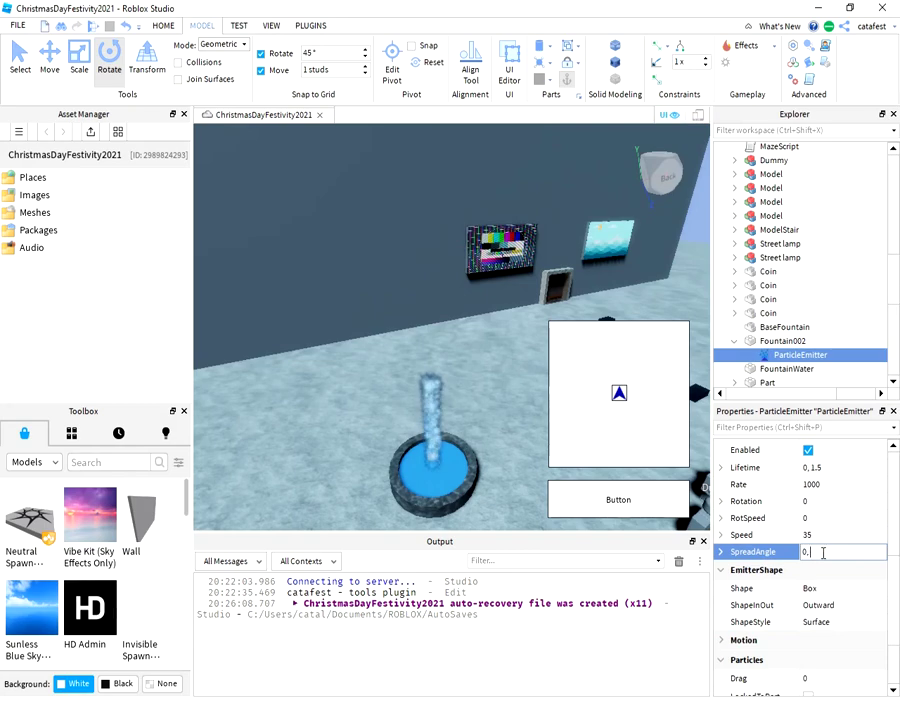
{"action": "type", "text": "0, 30"}
{"action": "key", "text": "Return"}
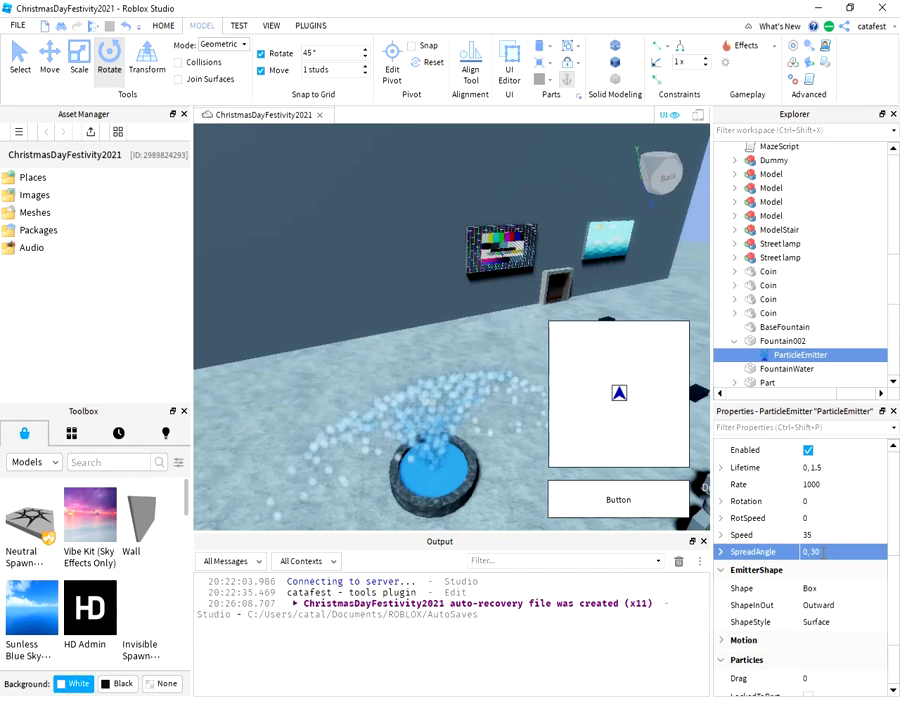
Narrow the ParticleEmitter's SpreadAngle to 0, 3 and view the fountain from different sides.
{"action": "left_click", "coordinate": [817, 552]}
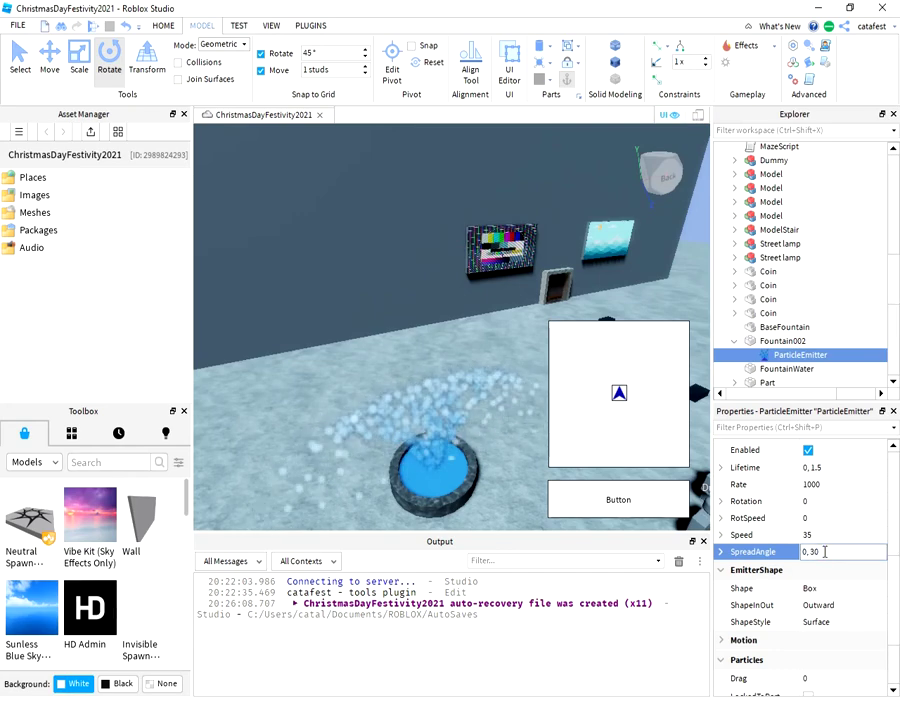
{"action": "type", "text": "0, 3"}
{"action": "key", "text": "Return"}
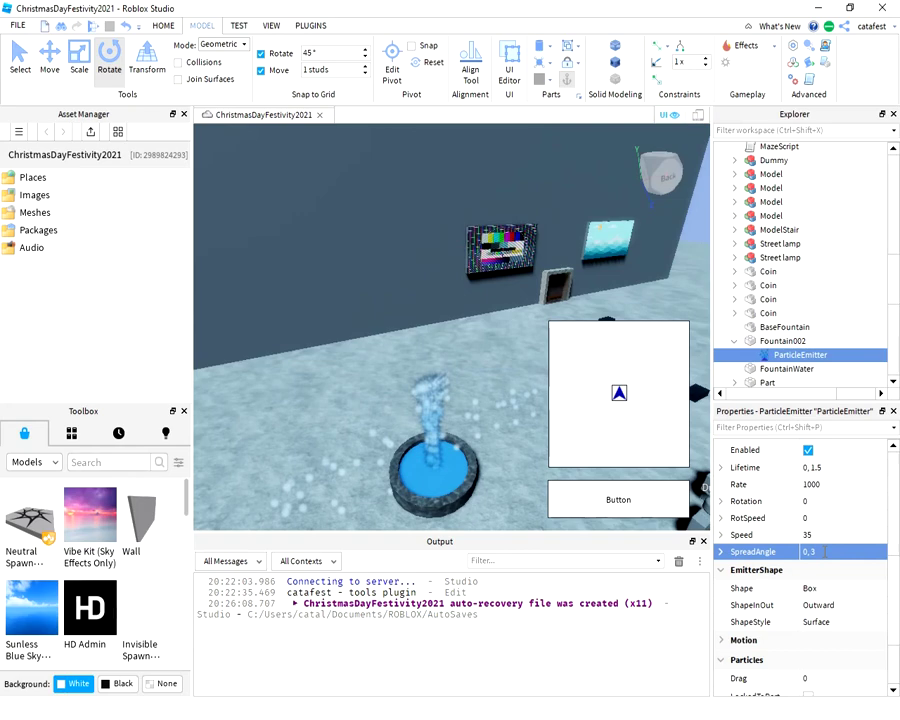
{"action": "right_click_drag", "start_coordinate": [440, 476], "coordinate": [398, 452]}
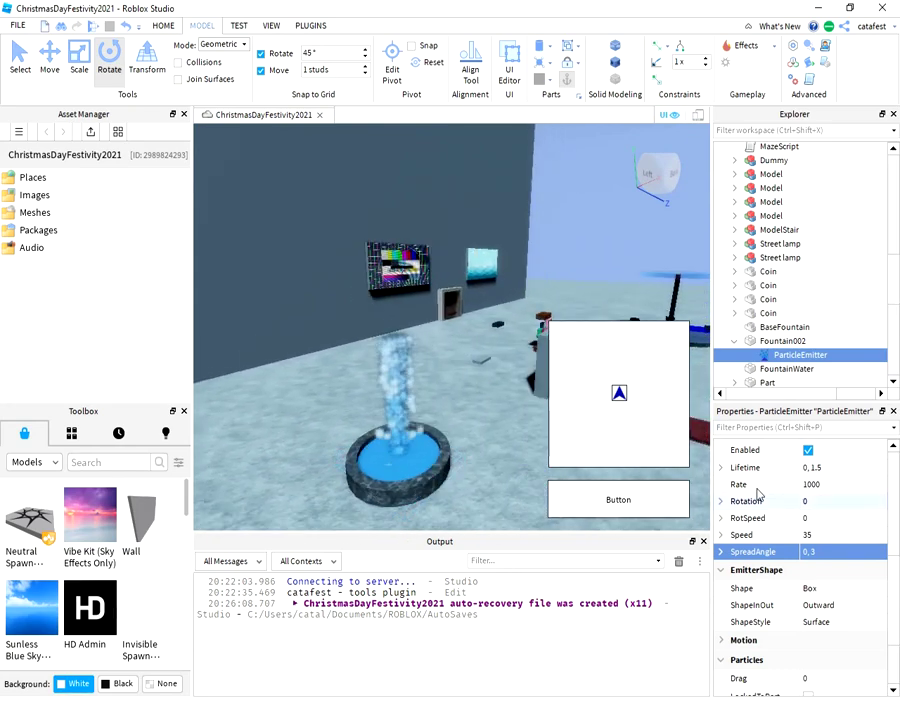
{"action": "right_click_drag", "start_coordinate": [488, 496], "coordinate": [576, 463]}
Try a Lifetime of 0, 1 on the ParticleEmitter.
{"action": "left_click", "coordinate": [814, 467]}
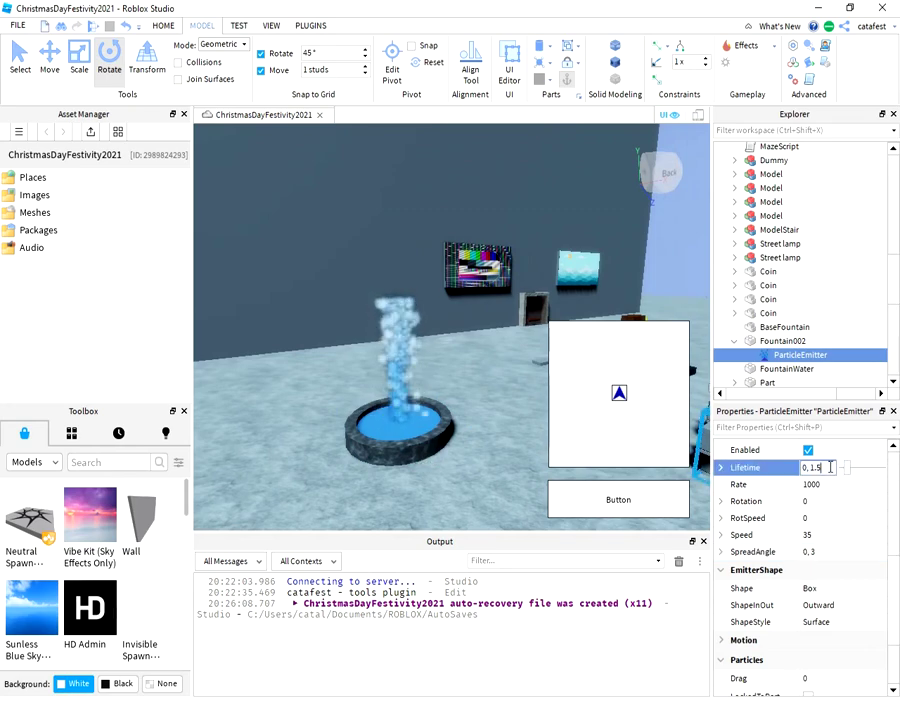
{"action": "key", "text": "BackSpace"}
{"action": "type", "text": "0"}
{"action": "key", "text": "Return"}
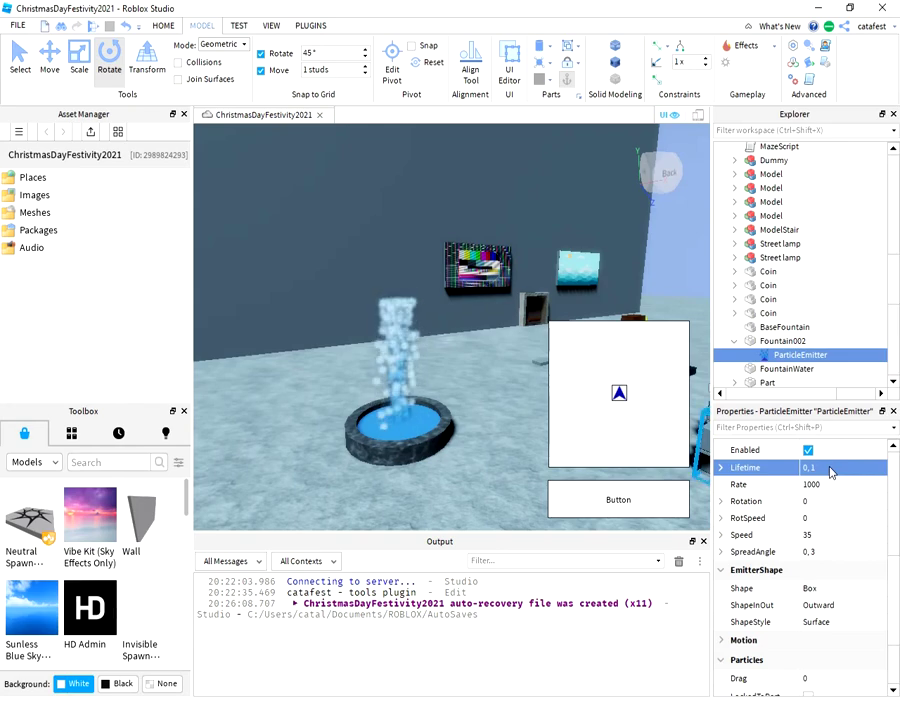
Set the ParticleEmitter's Lifetime to 0, 3.
{"action": "left_click", "coordinate": [821, 470]}
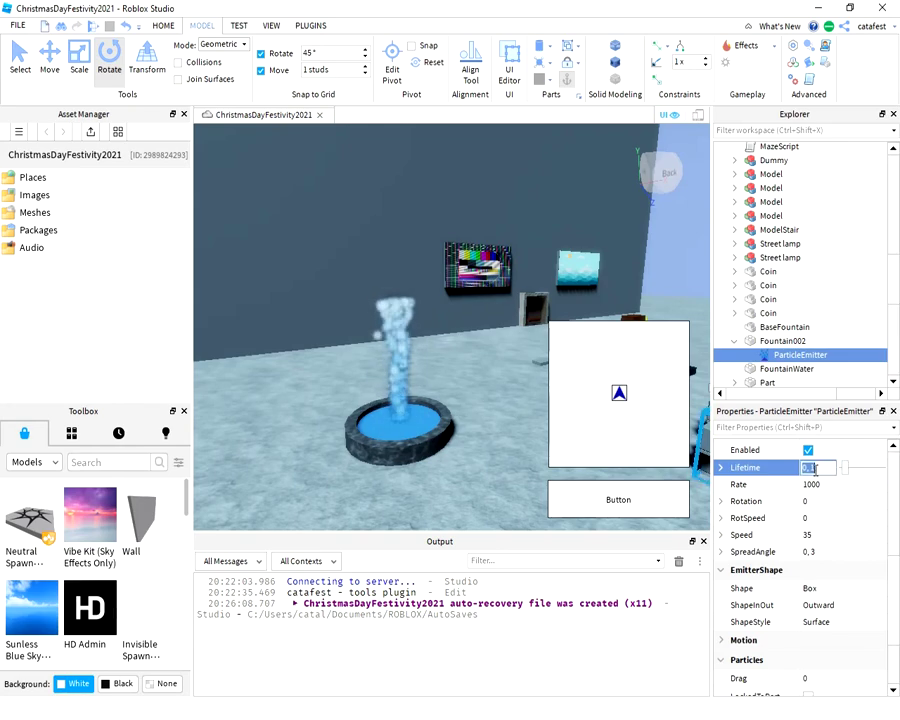
{"action": "key", "text": "BackSpace"}
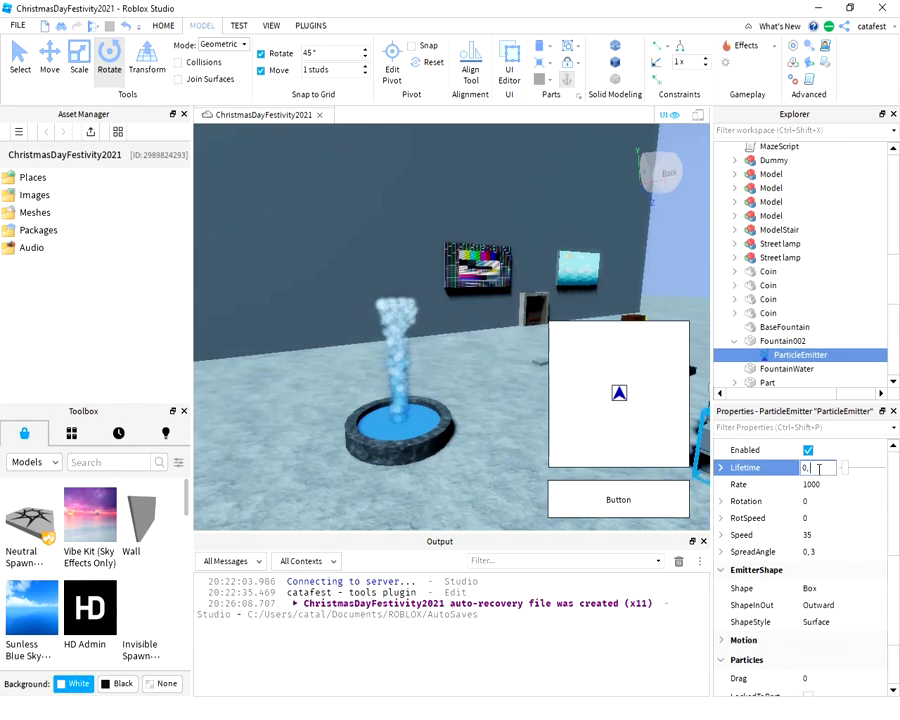
{"action": "type", "text": "3"}
{"action": "key", "text": "Return"}
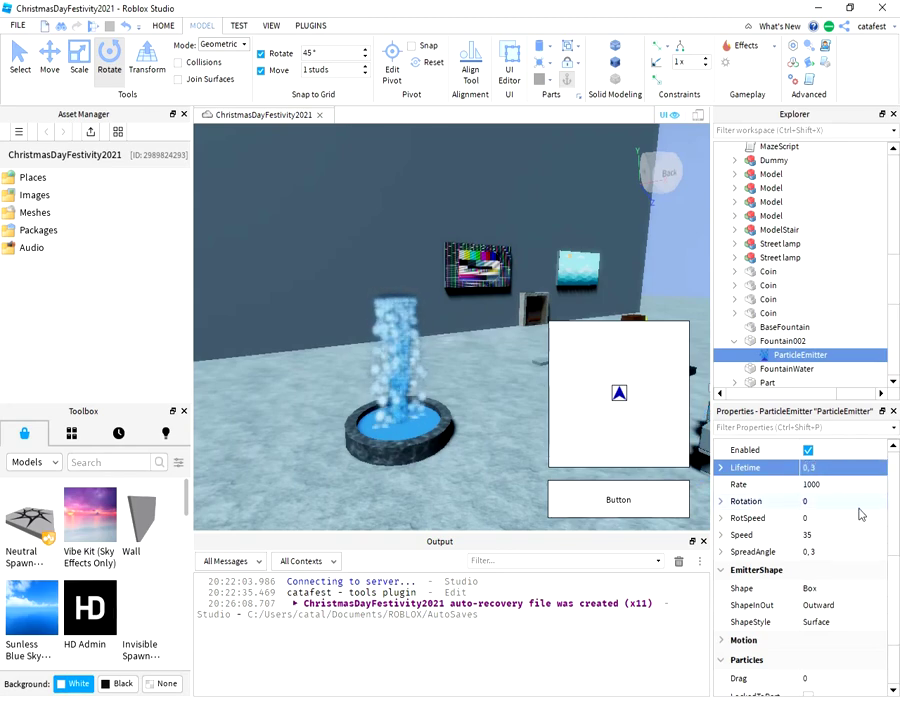
Try a TimeScale of 0.5 on the ParticleEmitter and restore it to 1.
{"action": "scroll", "coordinate": [857, 482], "scroll_direction": "up", "scroll_amount": 2}
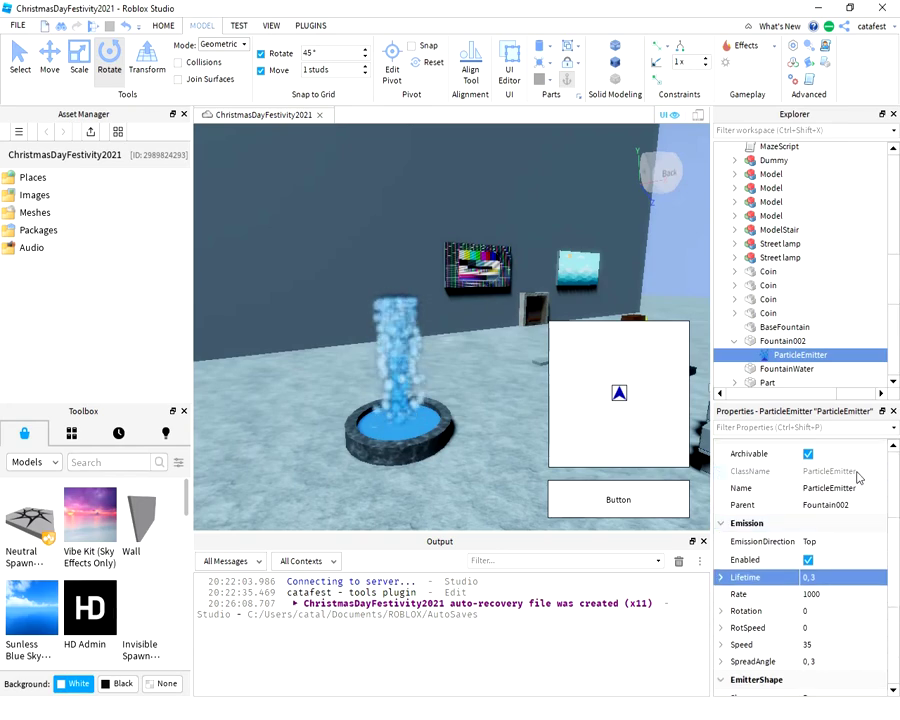
{"action": "scroll", "coordinate": [856, 504], "scroll_direction": "down", "scroll_amount": 4}
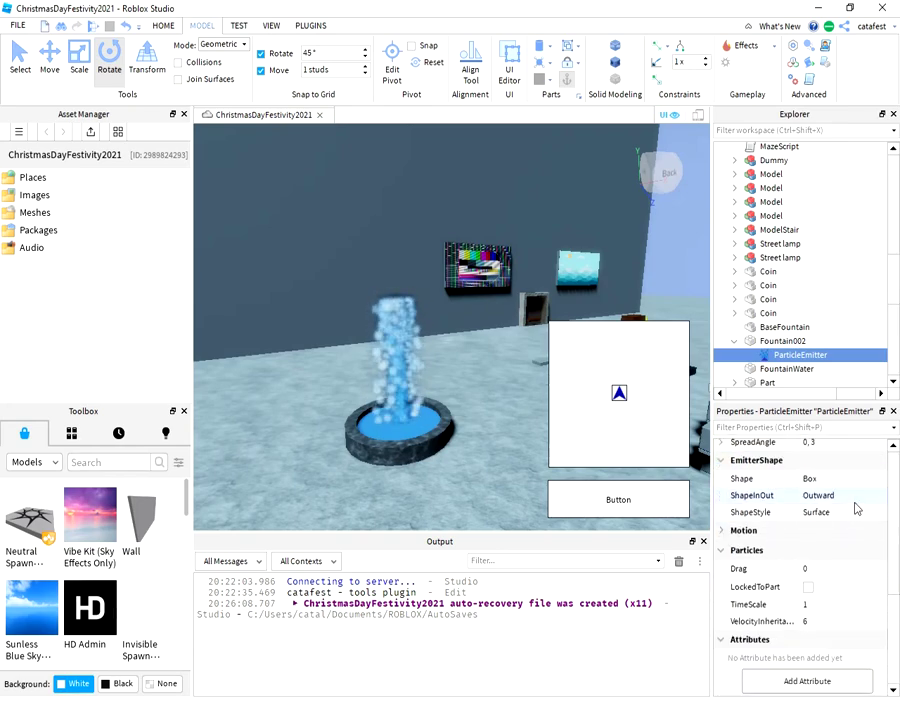
{"action": "left_click", "coordinate": [812, 607]}
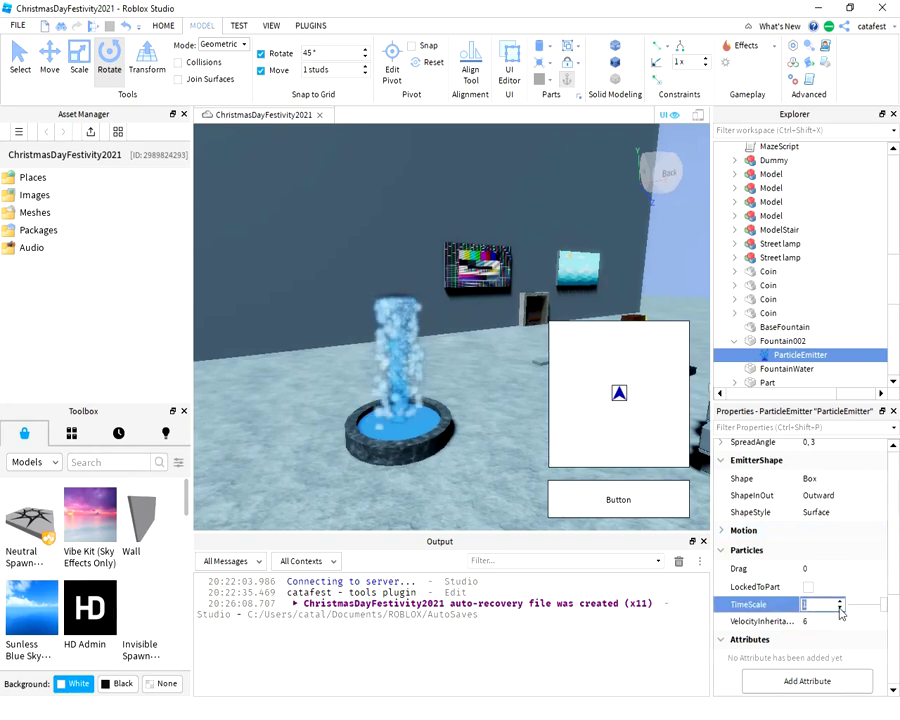
{"action": "type", "text": "0.5"}
{"action": "key", "text": "Return"}
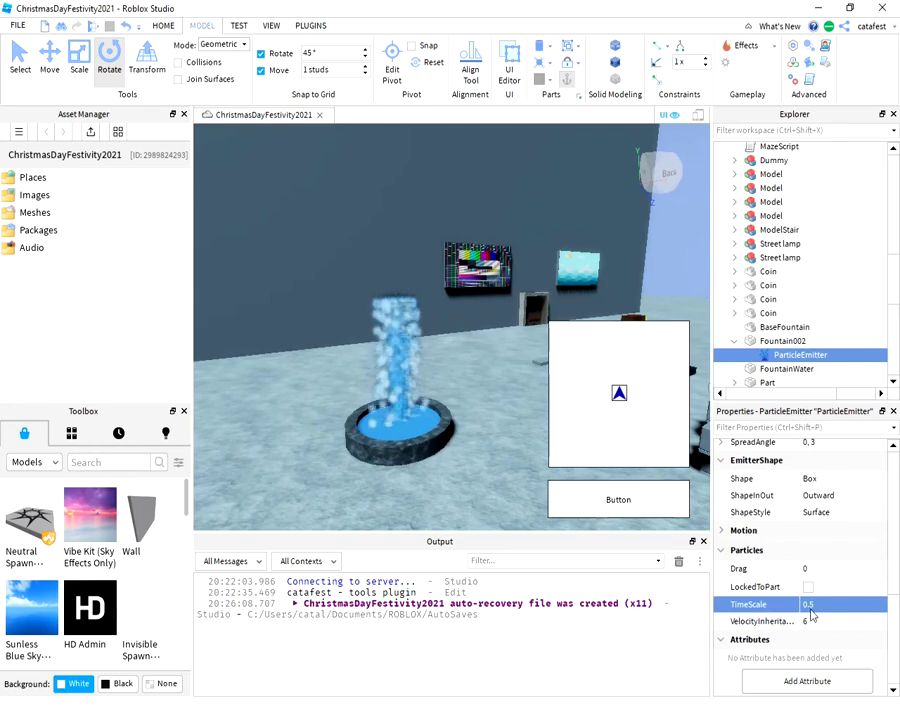
{"action": "left_click", "coordinate": [831, 606]}
{"action": "type", "text": "1"}
{"action": "key", "text": "Return"}
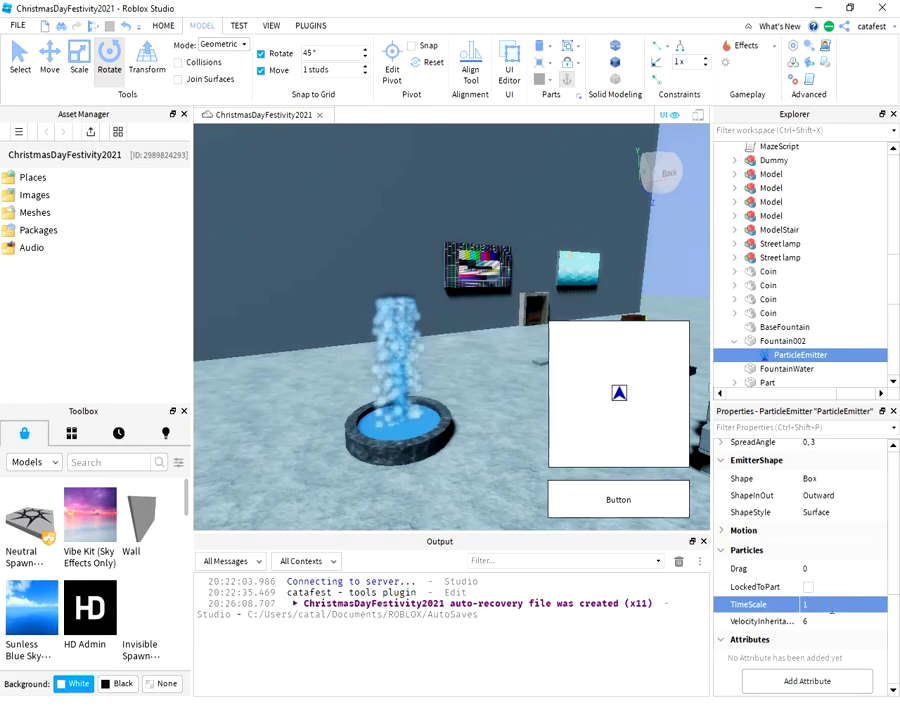
Try Speed values of 5 and 15 on the ParticleEmitter.
{"action": "scroll", "coordinate": [865, 530], "scroll_direction": "up", "scroll_amount": 4}
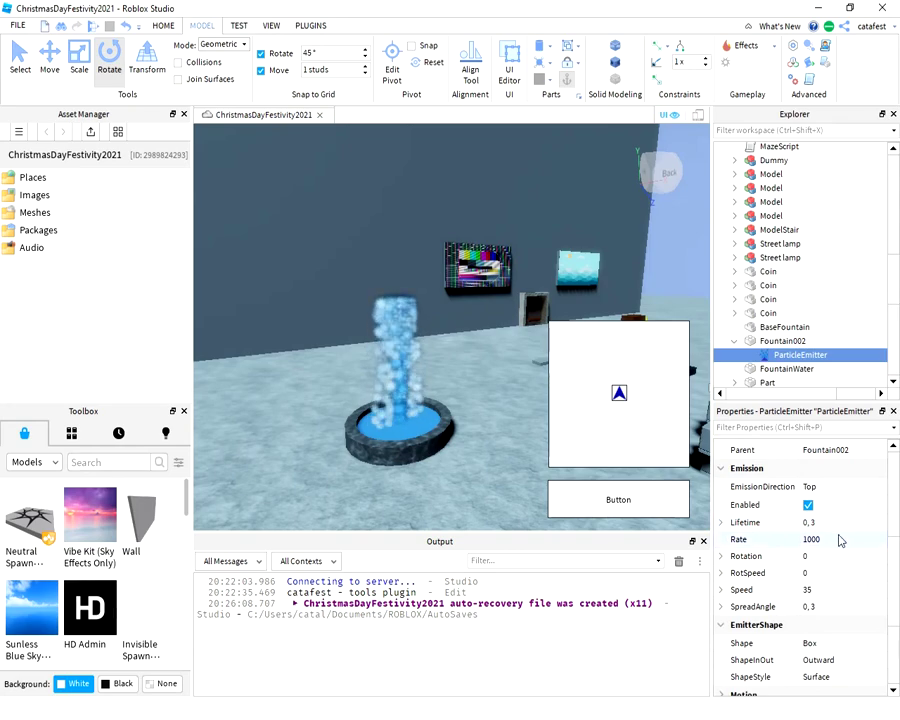
{"action": "left_click", "coordinate": [813, 592]}
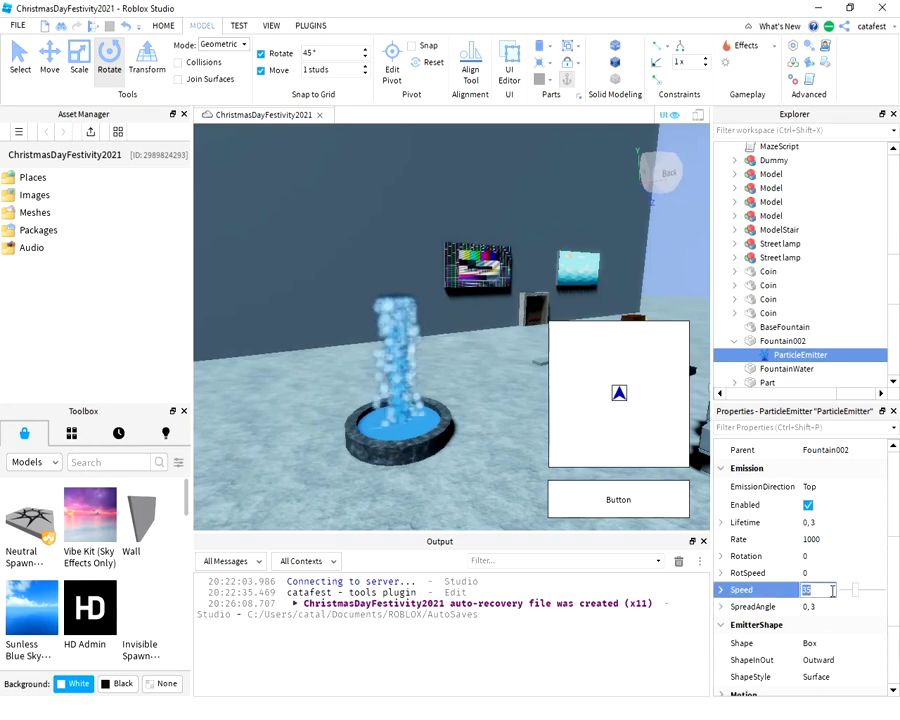
{"action": "type", "text": "5"}
{"action": "key", "text": "Return"}
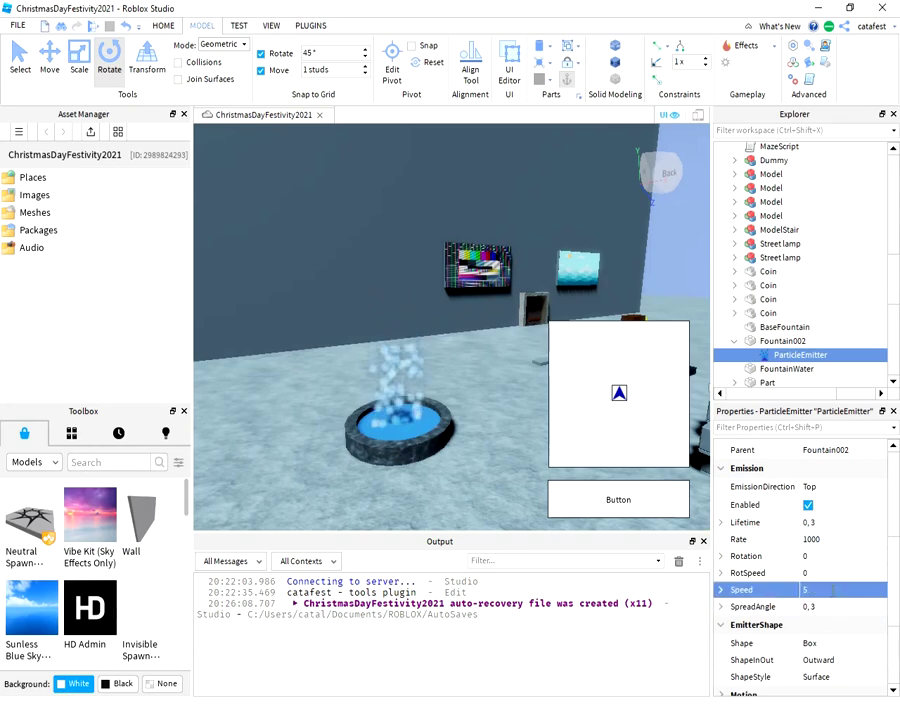
{"action": "left_click", "coordinate": [822, 590]}
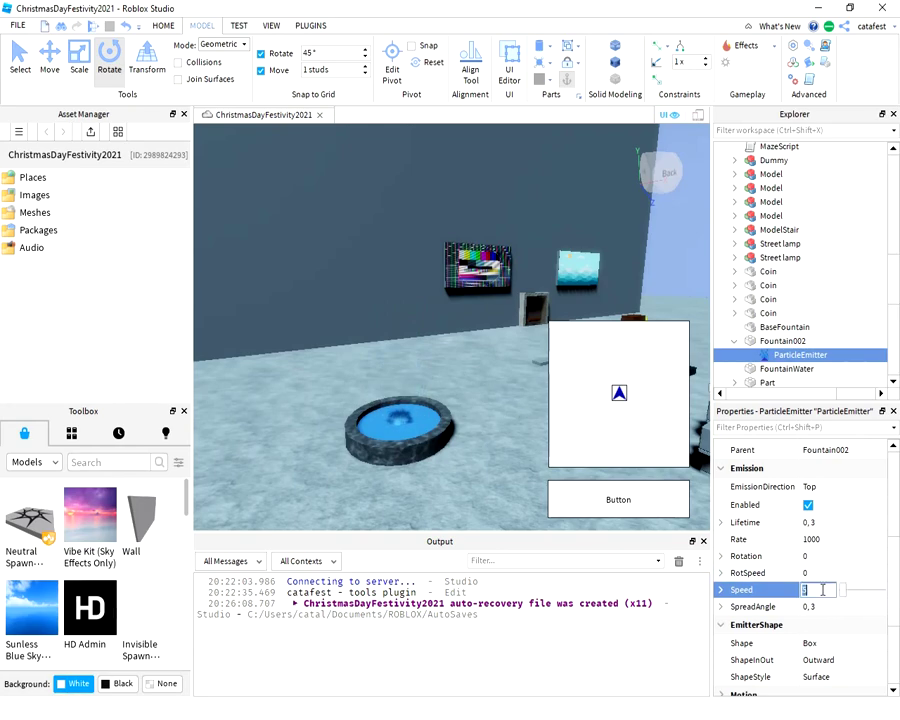
{"action": "type", "text": "15"}
{"action": "key", "text": "Return"}
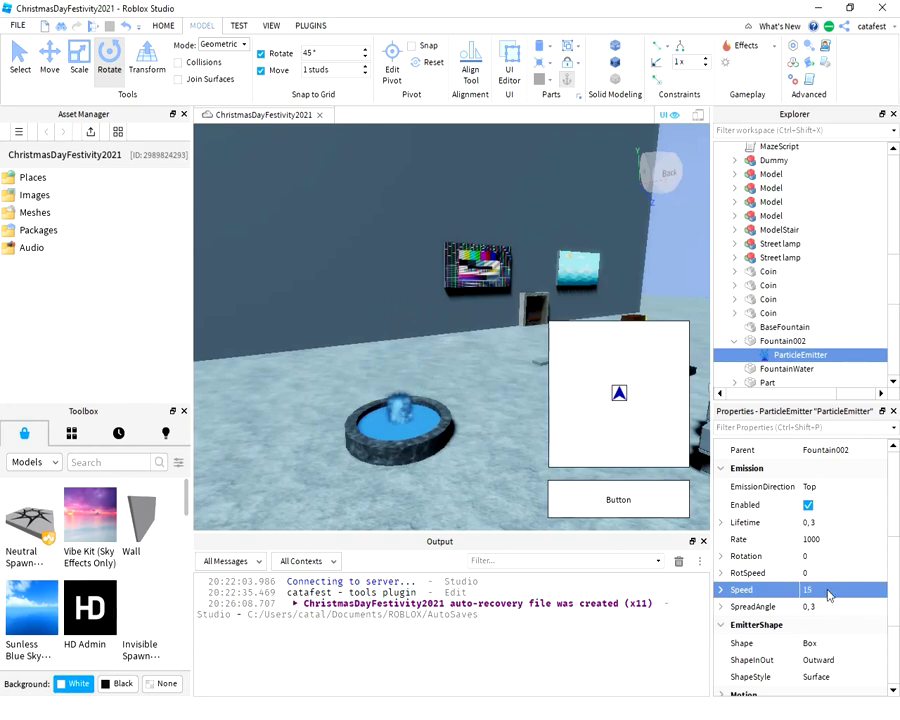
Set the ParticleEmitter's Speed to 25 and inspect the water jet up close.
{"action": "left_click", "coordinate": [820, 590]}
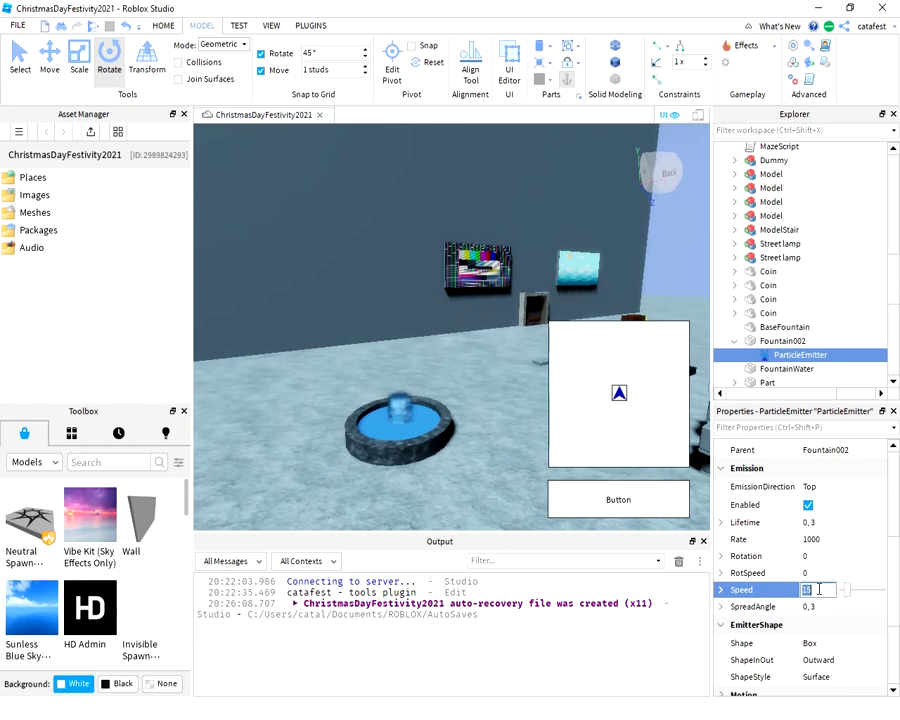
{"action": "type", "text": "25"}
{"action": "key", "text": "Return"}
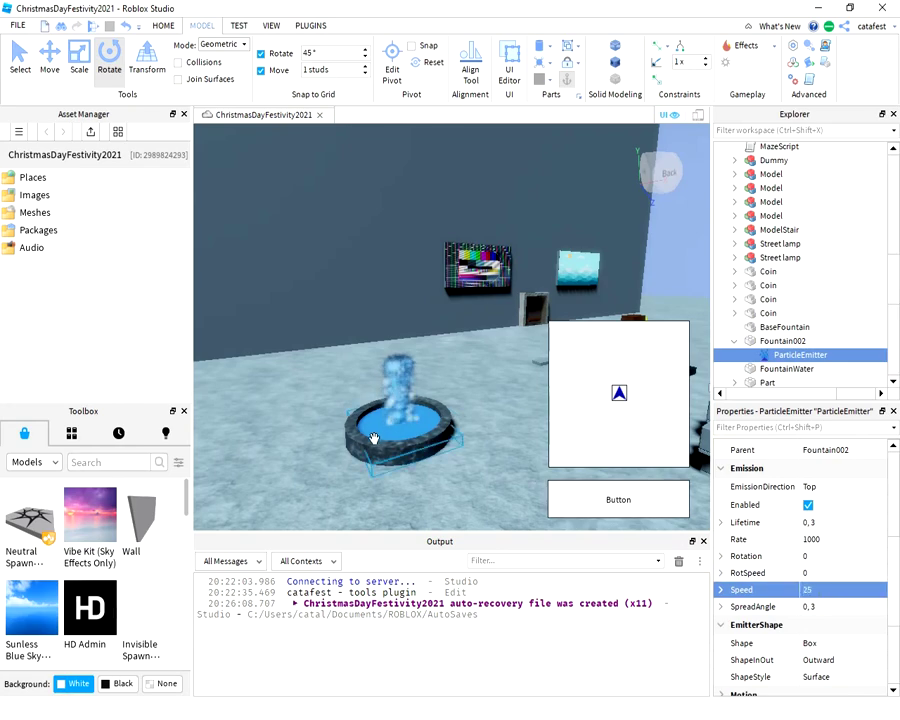
{"action": "right_click_drag", "start_coordinate": [366, 436], "coordinate": [430, 455]}
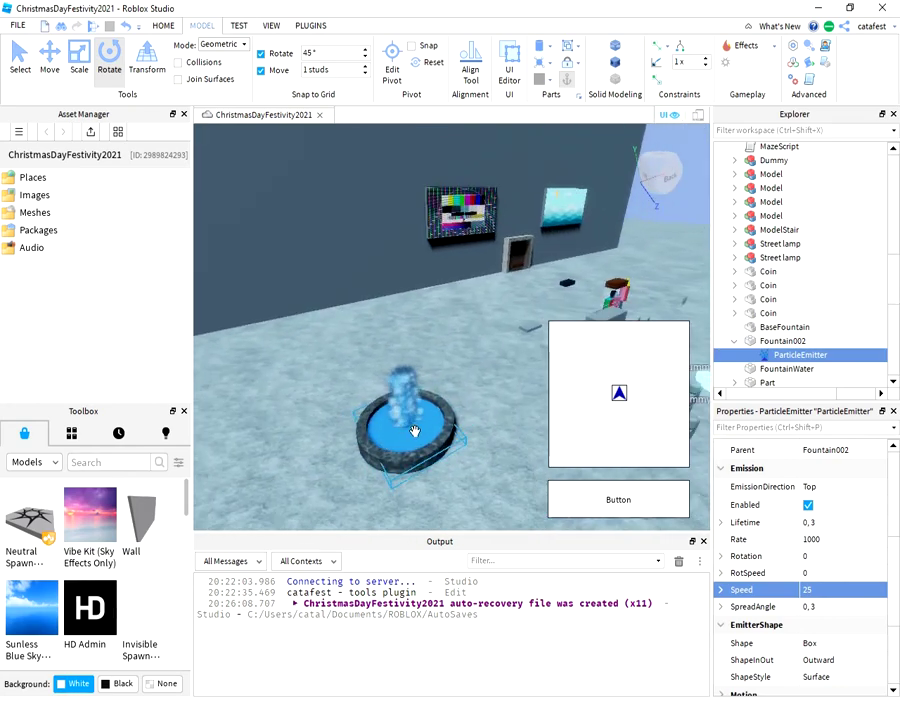
{"action": "scroll", "coordinate": [415, 430], "scroll_direction": "up", "scroll_amount": 5}
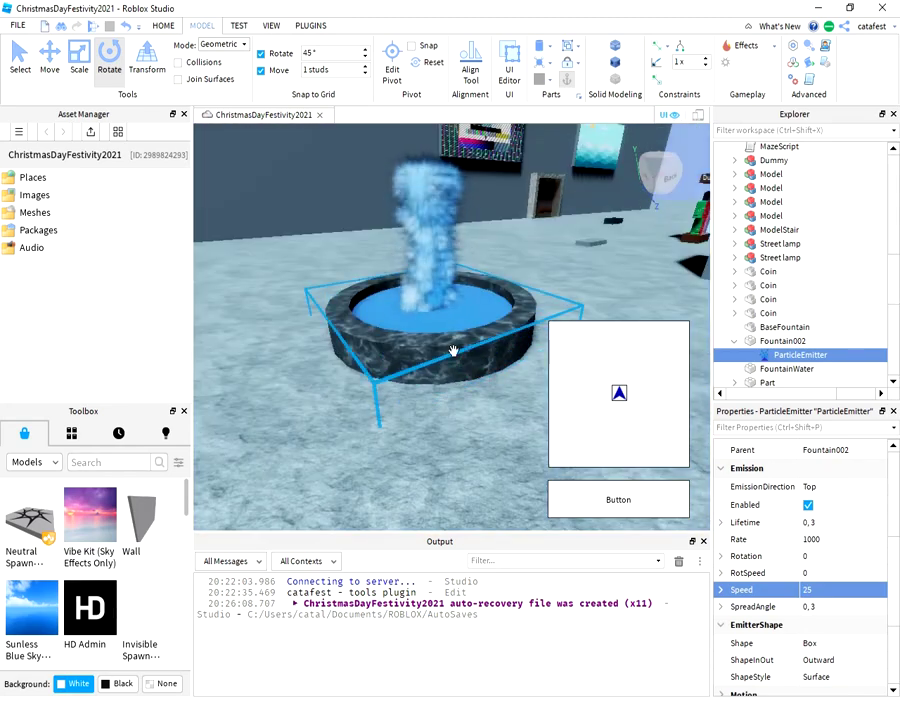
{"action": "right_click_drag", "start_coordinate": [454, 348], "coordinate": [420, 388]}
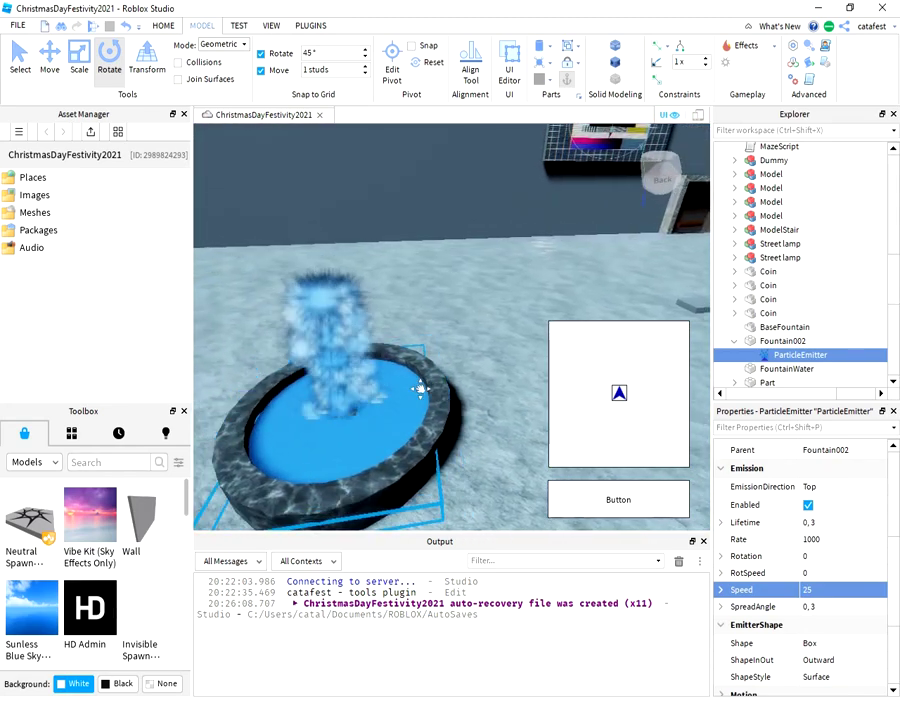
Try the snow_001 image as the ParticleEmitter's Texture and view the jet.
{"action": "left_click", "coordinate": [808, 505]}
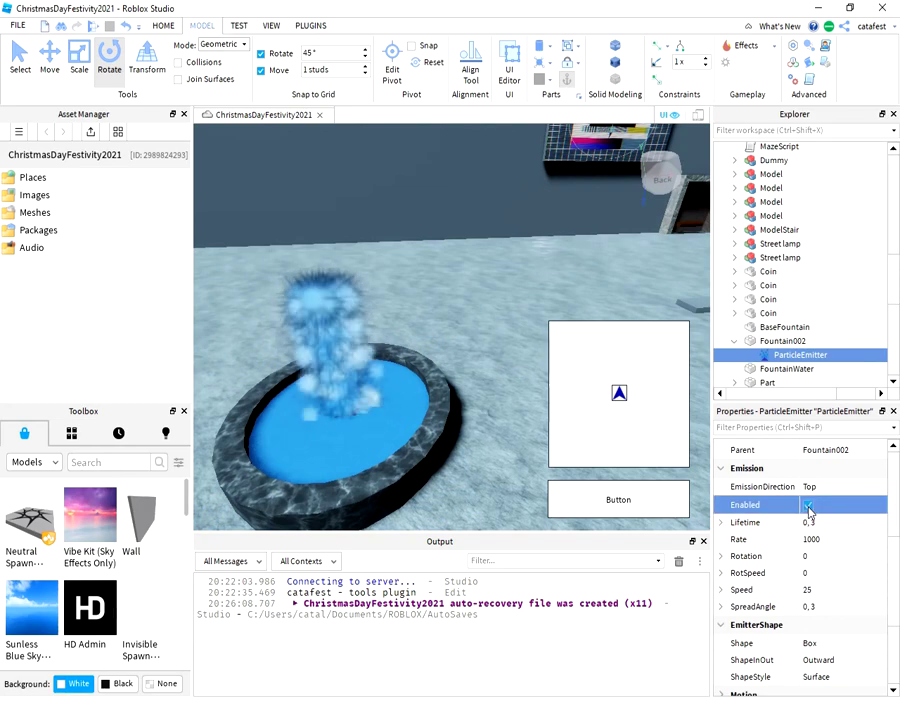
{"action": "scroll", "coordinate": [866, 500], "scroll_direction": "up", "scroll_amount": 1}
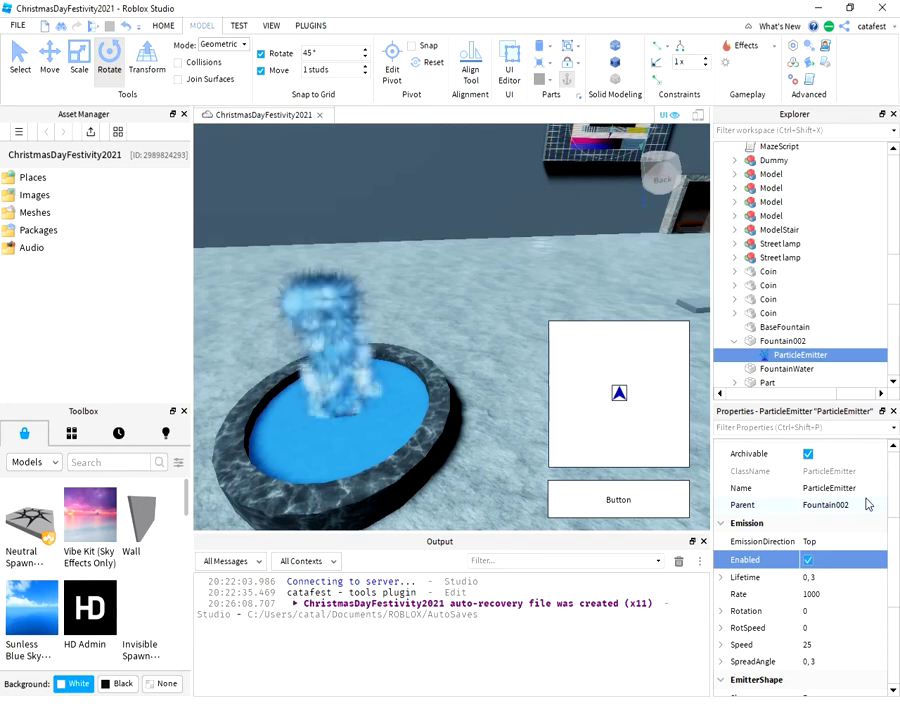
{"action": "scroll", "coordinate": [866, 503], "scroll_direction": "up", "scroll_amount": 1}
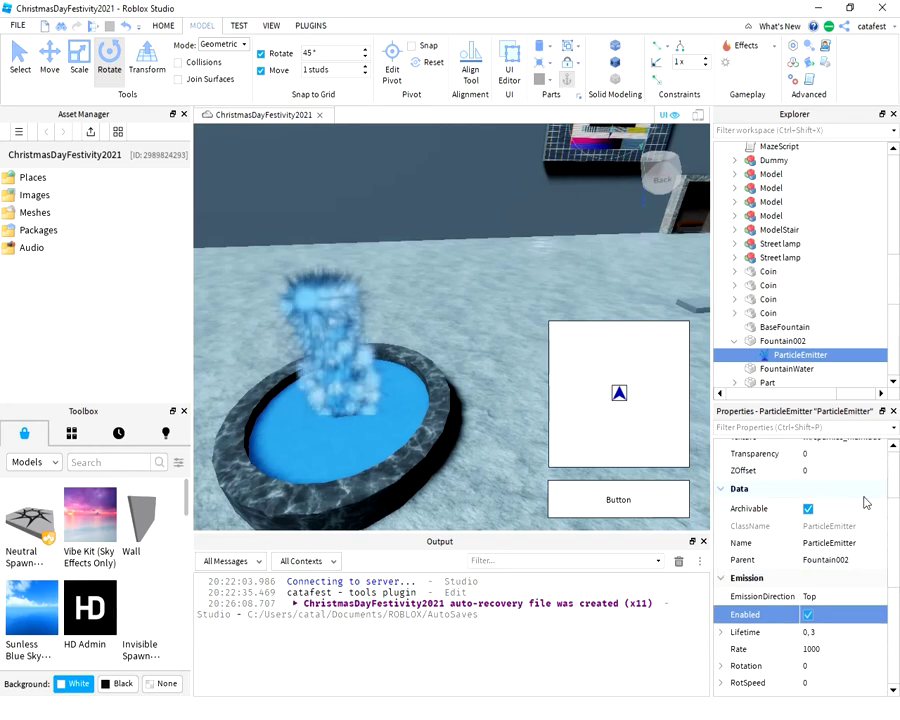
{"action": "scroll", "coordinate": [866, 502], "scroll_direction": "up", "scroll_amount": 2}
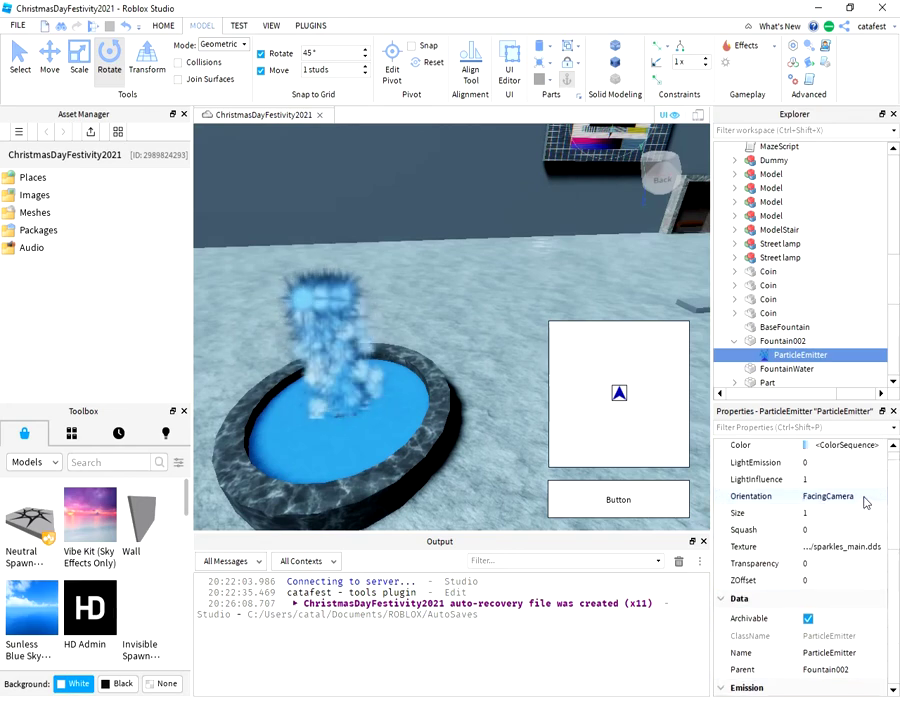
{"action": "left_click", "coordinate": [848, 547]}
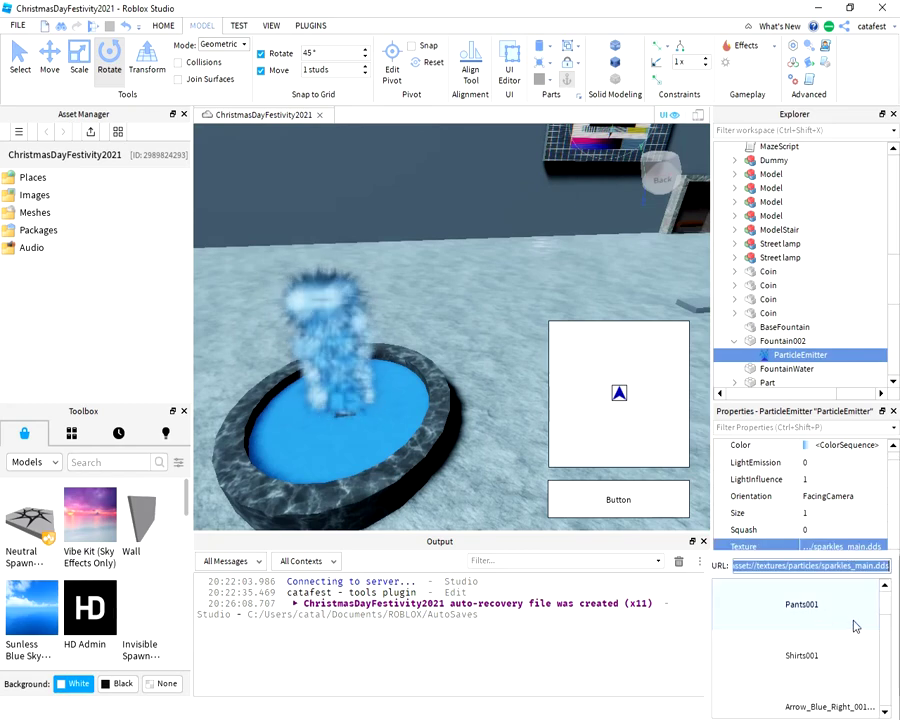
{"action": "scroll", "coordinate": [843, 617], "scroll_direction": "down", "scroll_amount": 2}
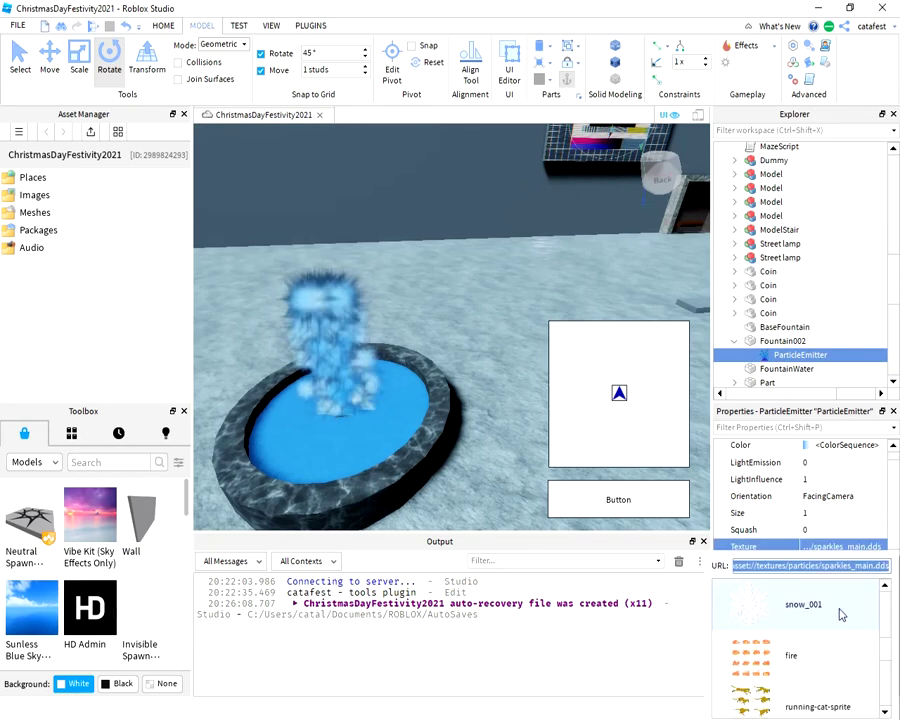
{"action": "scroll", "coordinate": [842, 615], "scroll_direction": "down", "scroll_amount": 2}
{"action": "scroll", "coordinate": [841, 615], "scroll_direction": "up", "scroll_amount": 5}
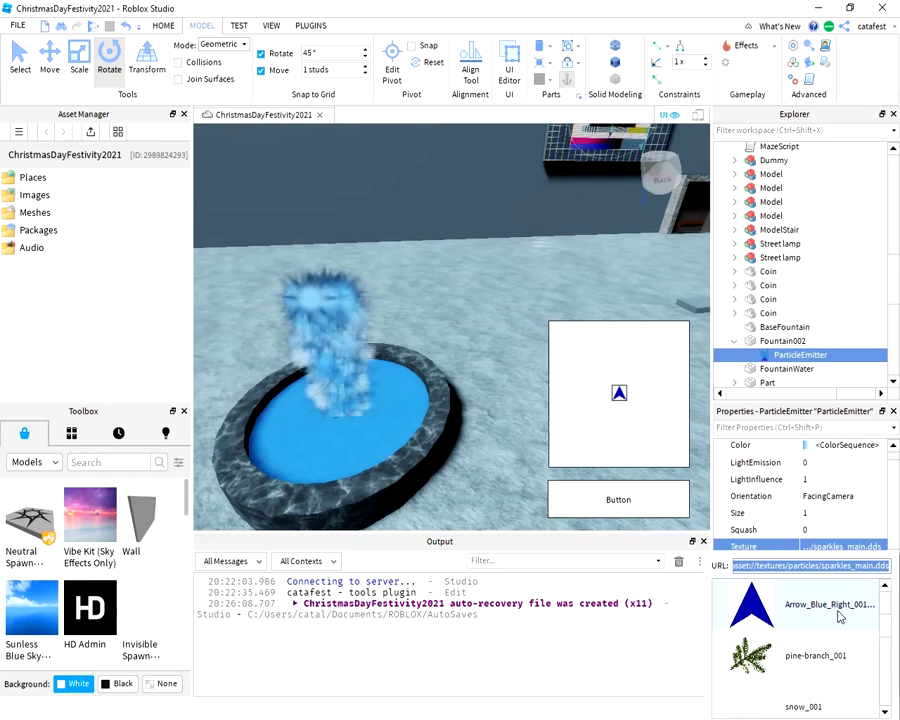
{"action": "scroll", "coordinate": [838, 617], "scroll_direction": "down", "scroll_amount": 2}
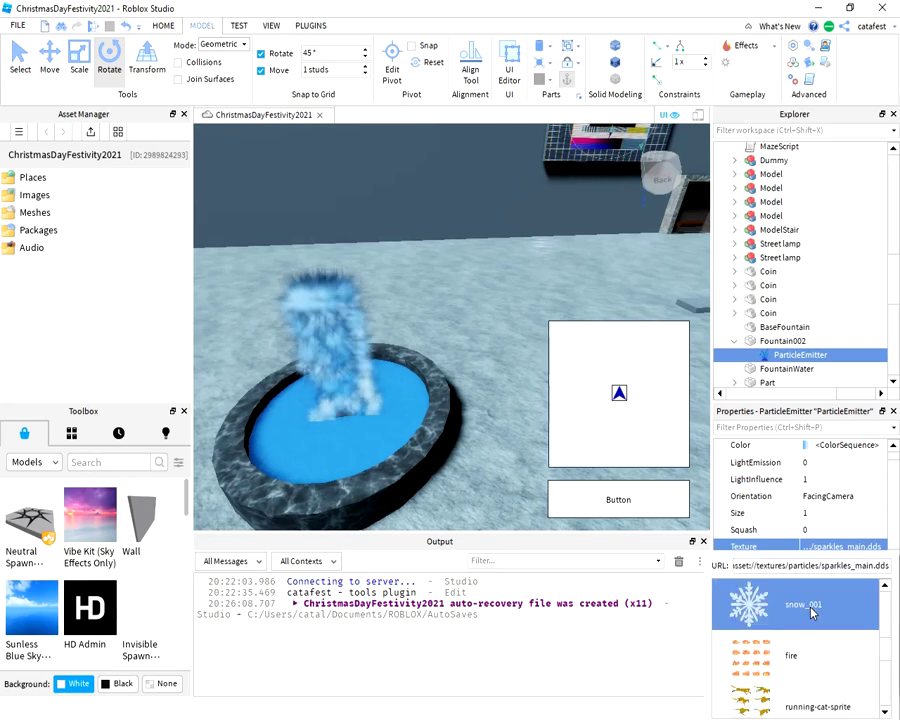
{"action": "left_click", "coordinate": [826, 612]}
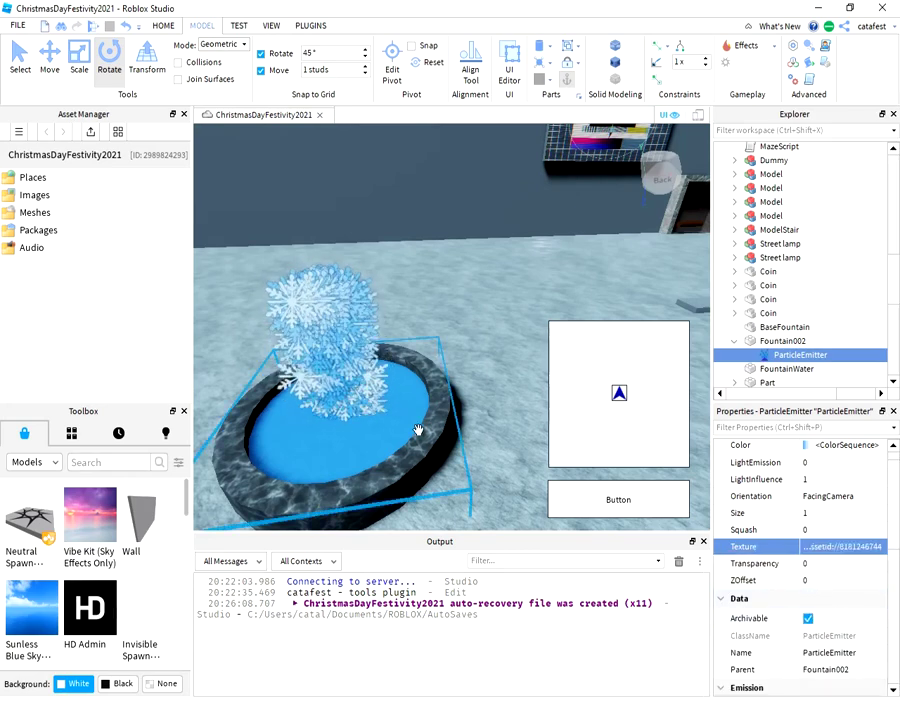
{"action": "middle_click_drag", "start_coordinate": [400, 470], "coordinate": [717, 549]}
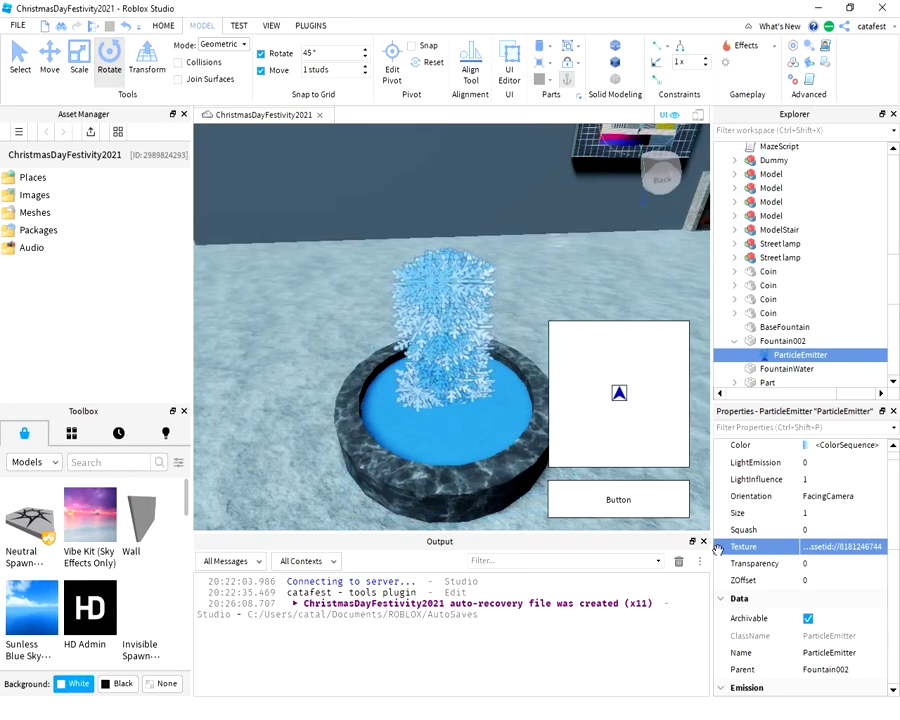
Check the other images offered for the ParticleEmitter's Texture and clear the texture URL.
{"action": "left_click", "coordinate": [830, 546]}
{"action": "scroll", "coordinate": [830, 612], "scroll_direction": "down", "scroll_amount": 1}
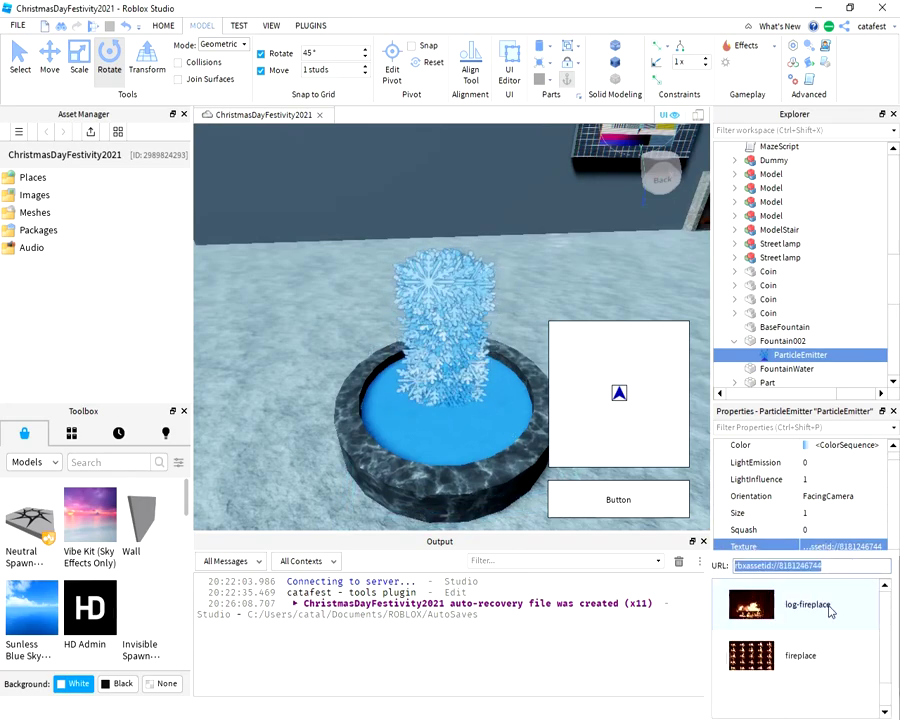
{"action": "scroll", "coordinate": [828, 608], "scroll_direction": "down", "scroll_amount": 1}
{"action": "scroll", "coordinate": [826, 603], "scroll_direction": "up", "scroll_amount": 1}
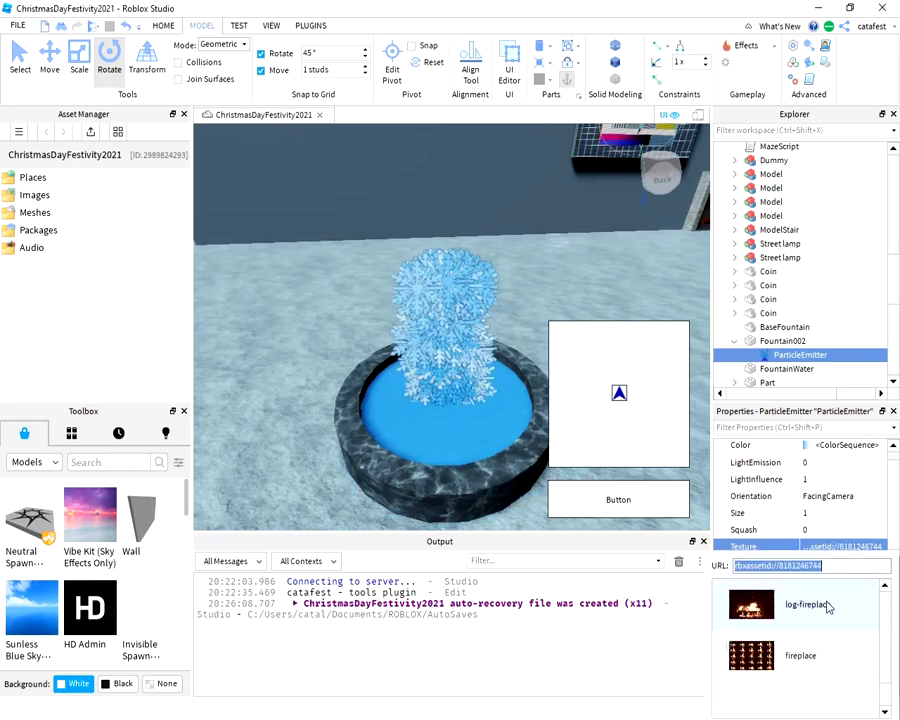
{"action": "scroll", "coordinate": [829, 658], "scroll_direction": "up", "scroll_amount": 1}
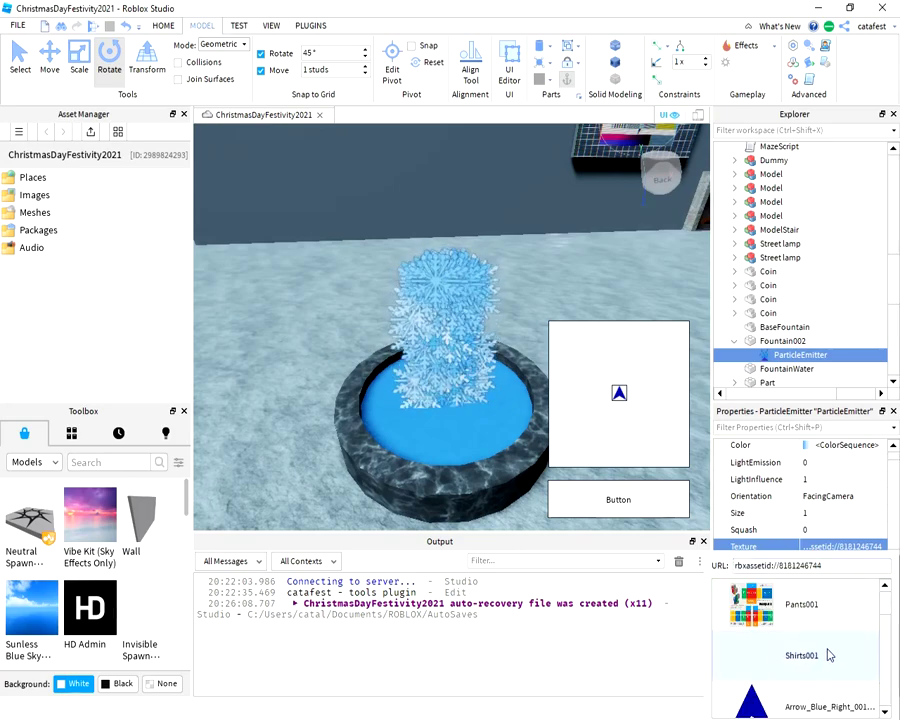
{"action": "left_click", "coordinate": [811, 529]}
{"action": "left_click", "coordinate": [822, 546]}
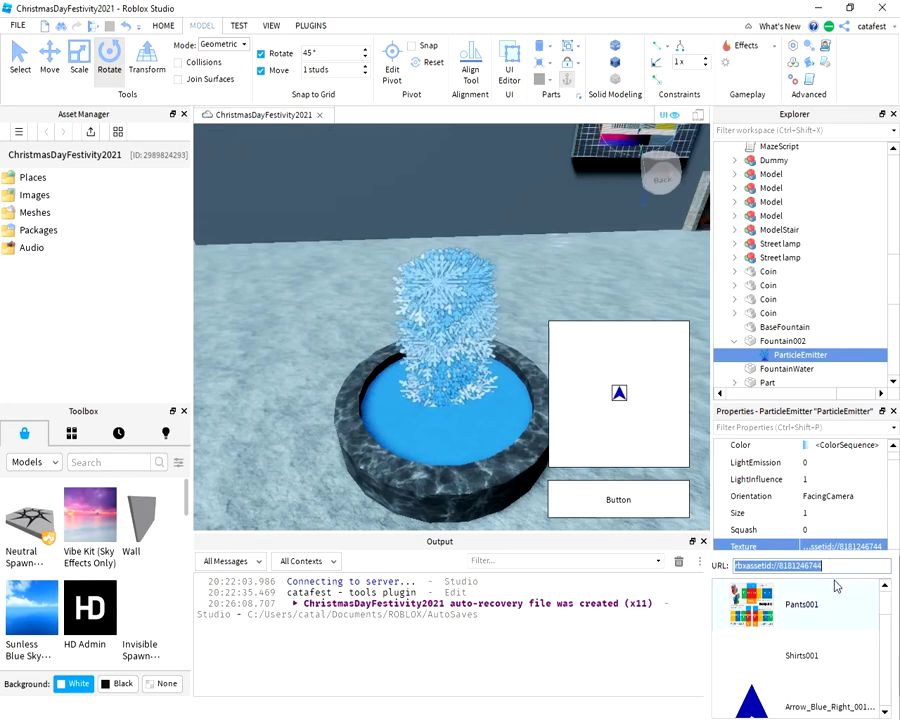
{"action": "key", "text": "BackSpace"}
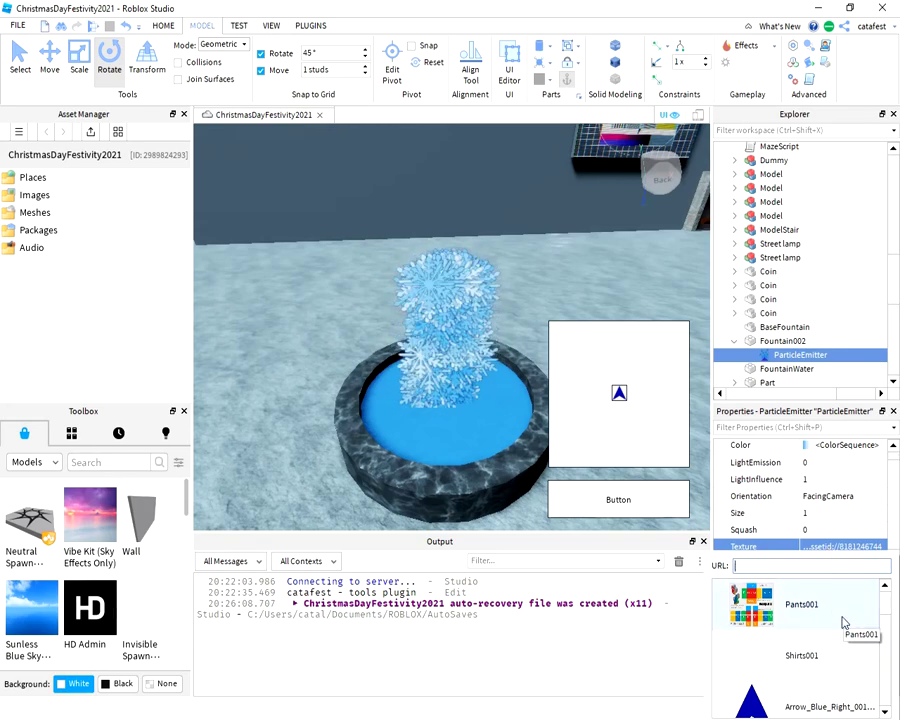
{"action": "key", "text": "Return"}
Look through the place's images for a suitable replacement ParticleEmitter Texture.
{"action": "left_click", "coordinate": [822, 547]}
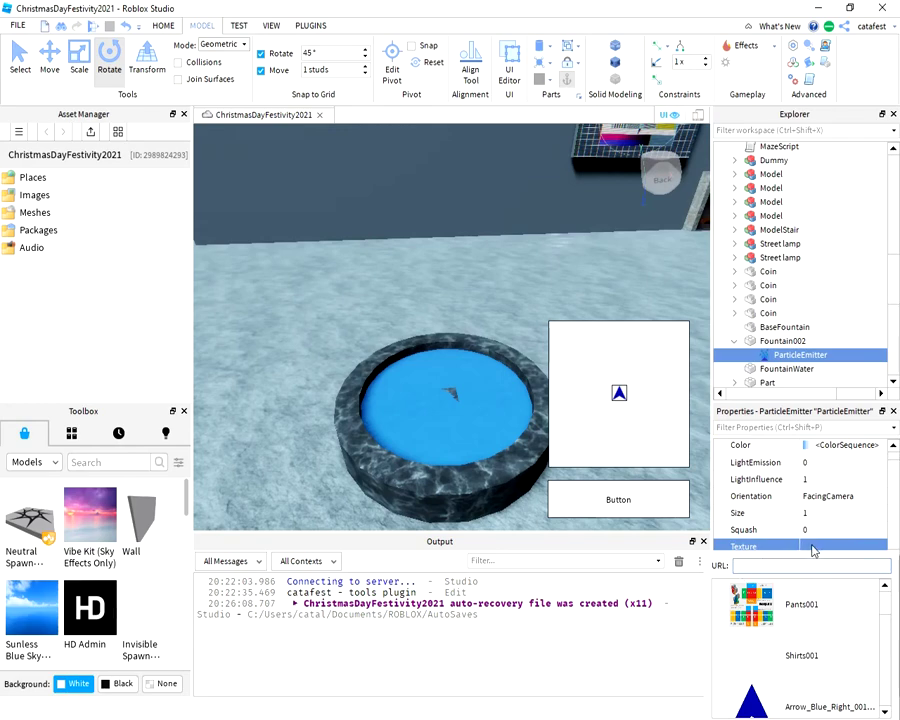
{"action": "left_click", "coordinate": [813, 549]}
{"action": "left_click", "coordinate": [817, 546]}
{"action": "left_click", "coordinate": [844, 511]}
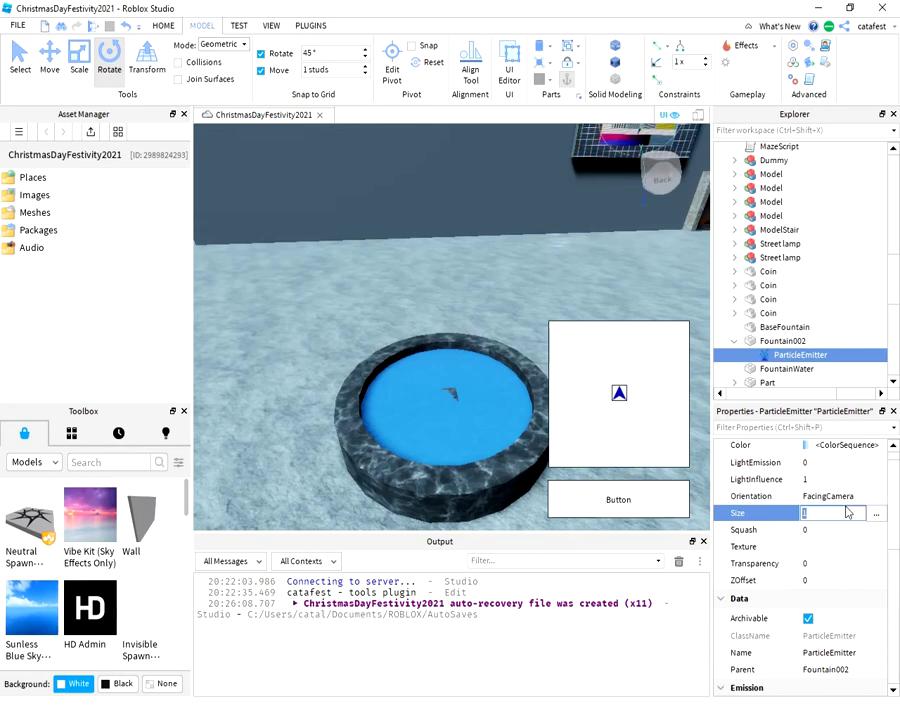
{"action": "left_click", "coordinate": [837, 546]}
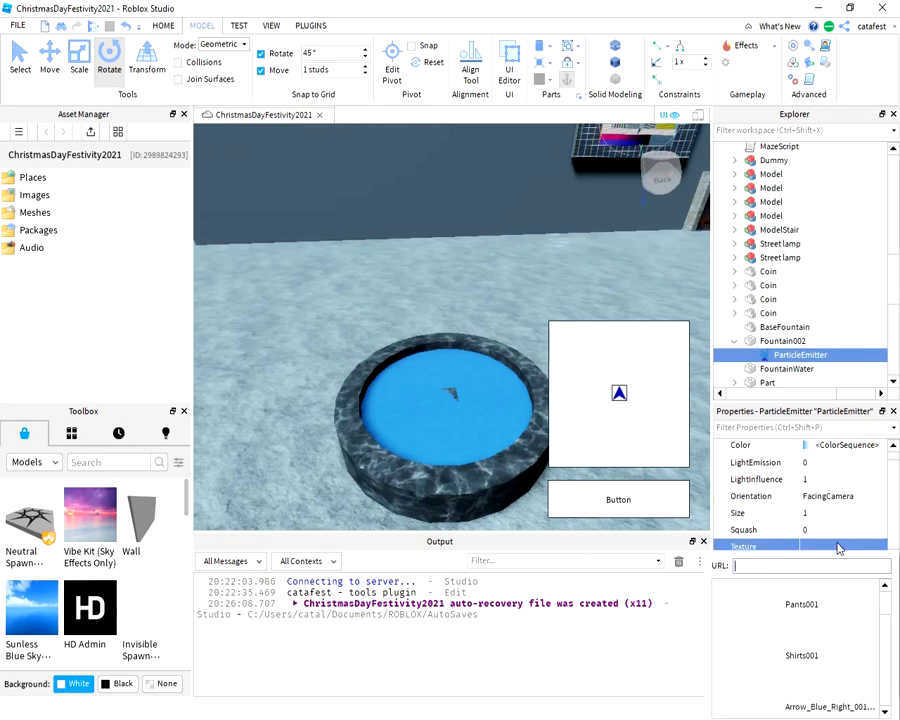
{"action": "scroll", "coordinate": [868, 598], "scroll_direction": "down", "scroll_amount": 5}
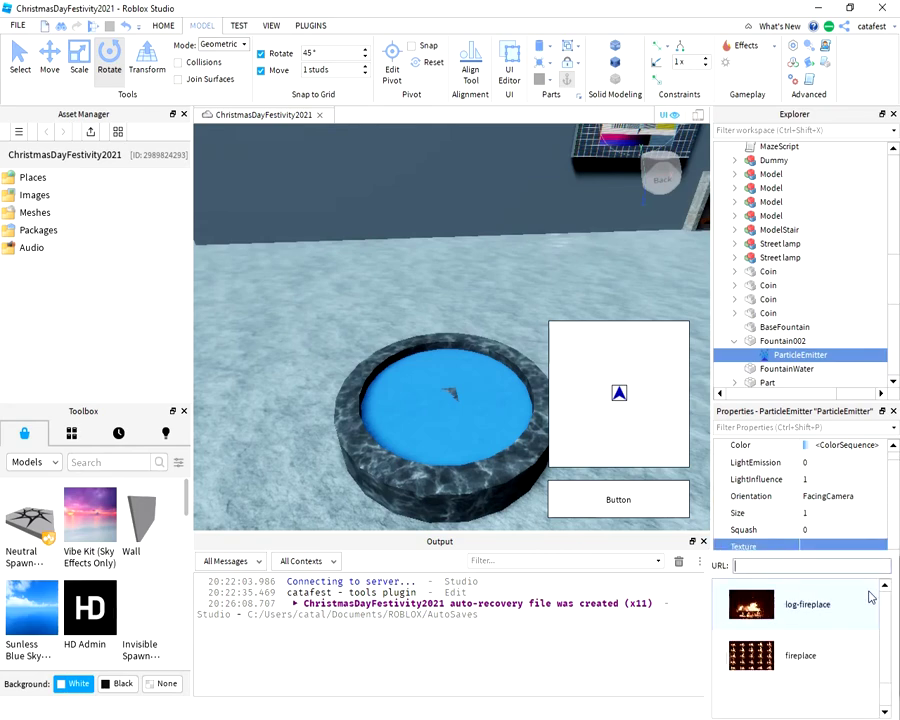
{"action": "scroll", "coordinate": [868, 597], "scroll_direction": "up", "scroll_amount": 5}
{"action": "left_click", "coordinate": [852, 532]}
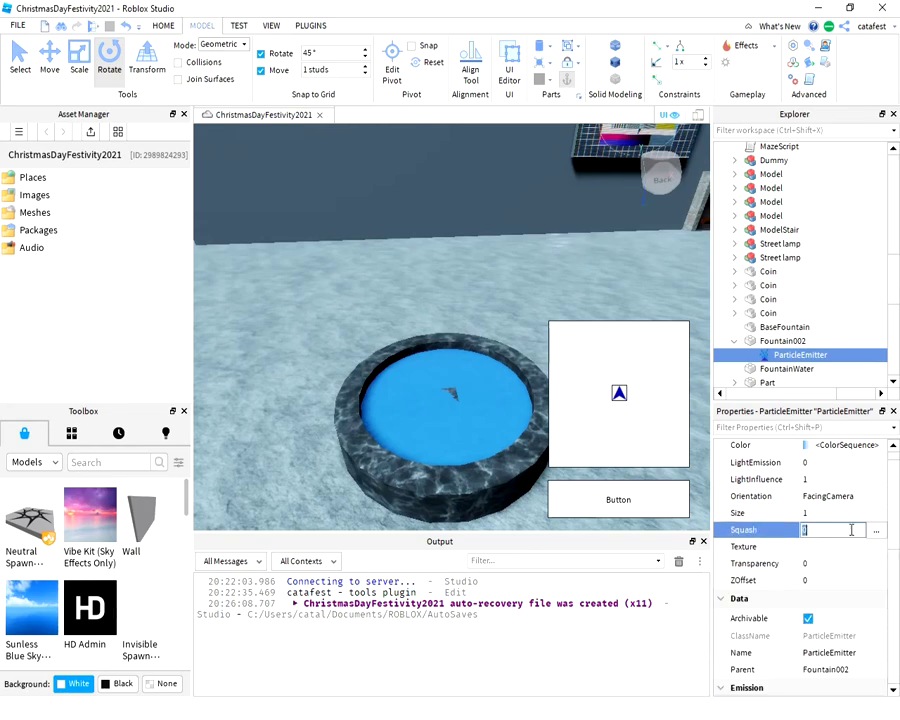
Search the image library for "water" and browse the results.
{"action": "left_click", "coordinate": [34, 462]}
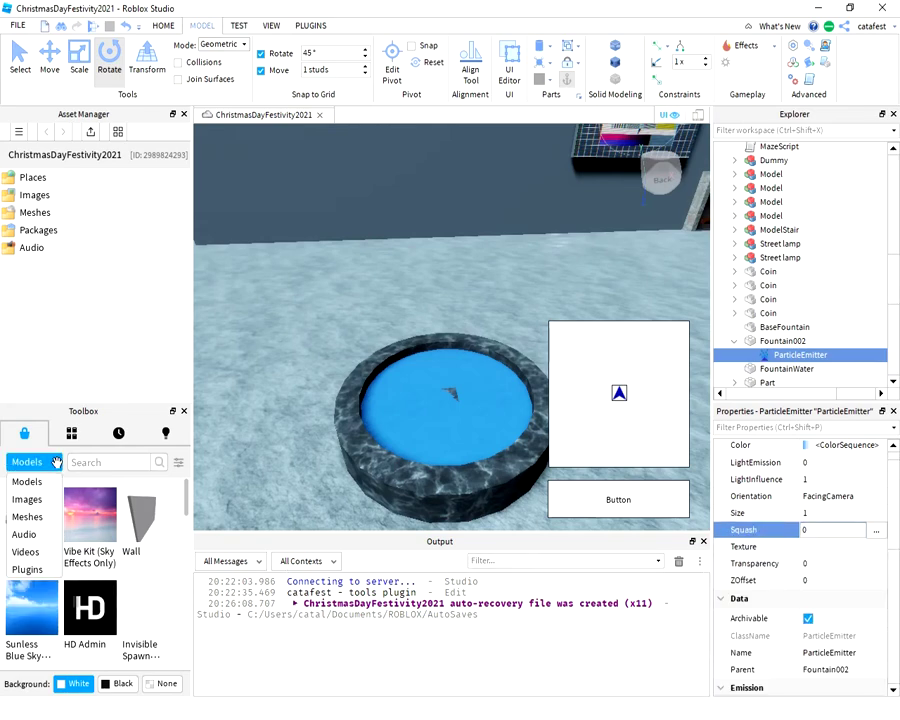
{"action": "left_click", "coordinate": [28, 499]}
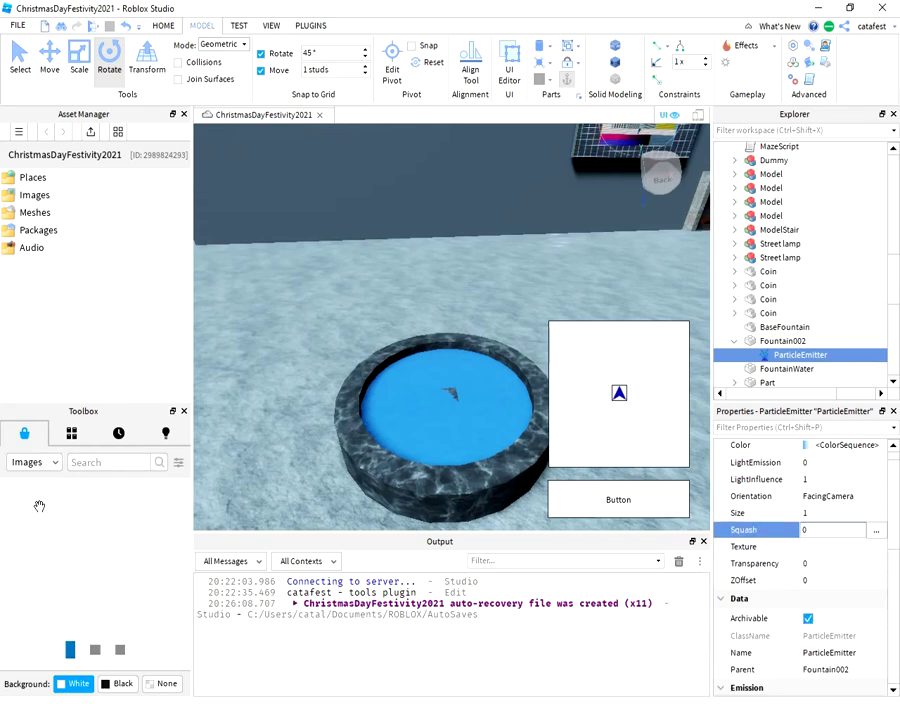
{"action": "left_click", "coordinate": [100, 463]}
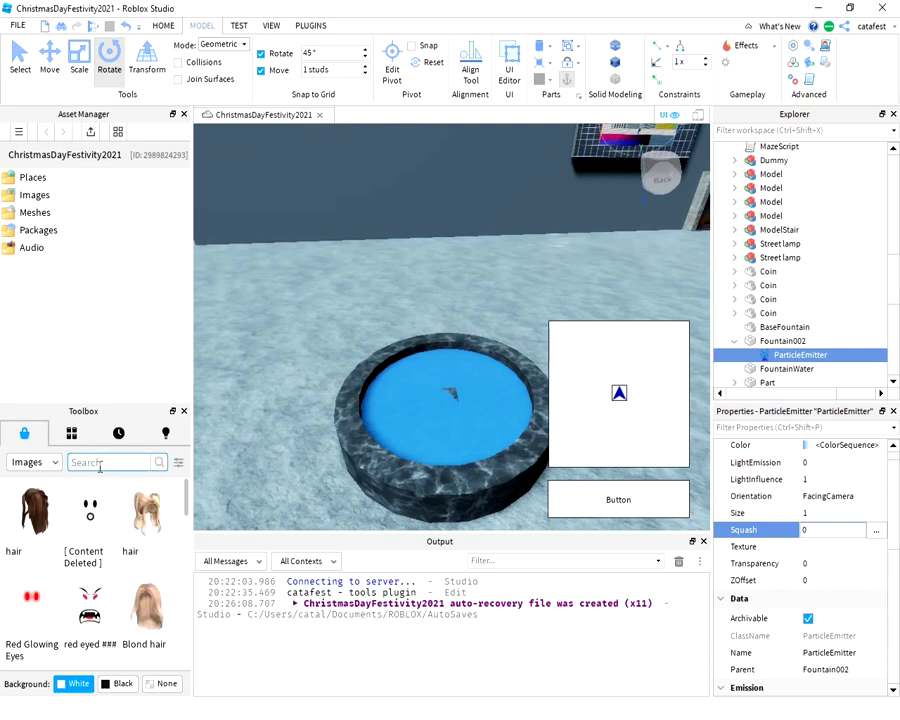
{"action": "type", "text": "water"}
{"action": "key", "text": "Return"}
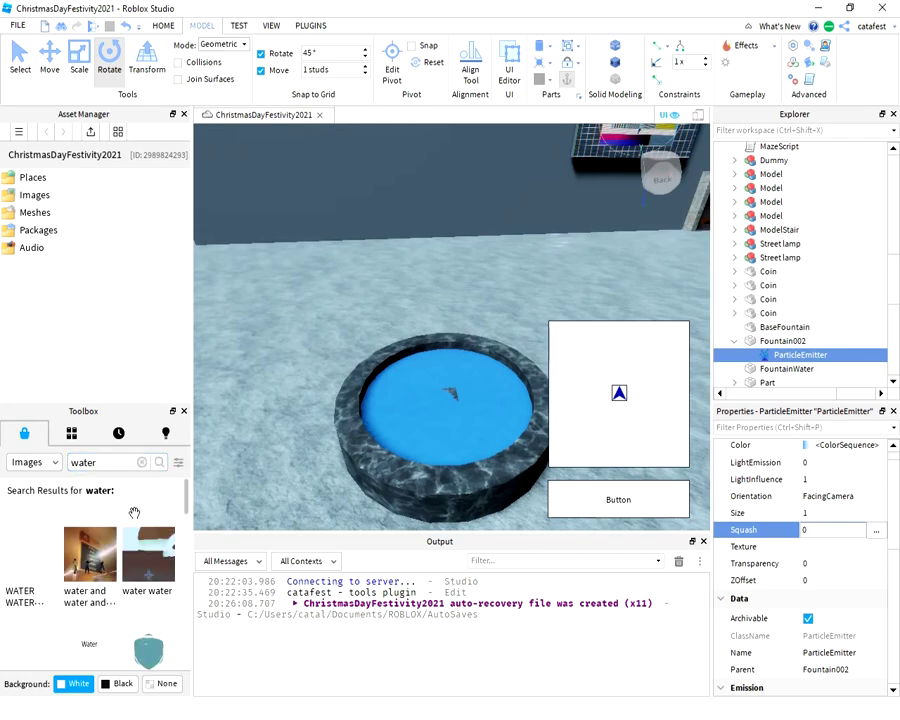
{"action": "scroll", "coordinate": [134, 513], "scroll_direction": "down", "scroll_amount": 2}
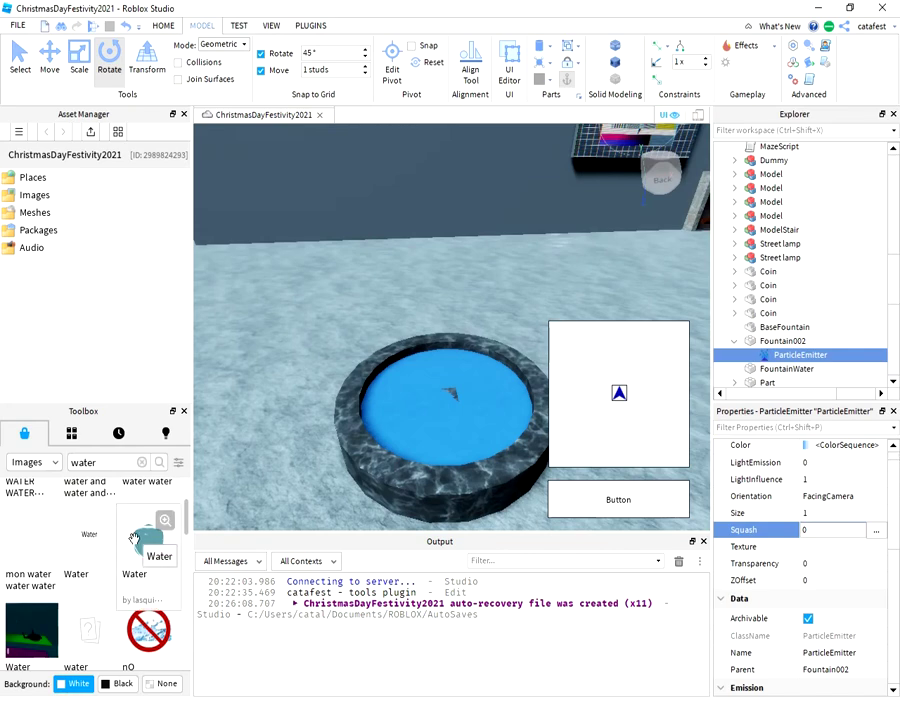
Try adding the water#4833 image from the library results to the ParticleEmitter and check the decal's properties.
{"action": "scroll", "coordinate": [130, 538], "scroll_direction": "down", "scroll_amount": 5}
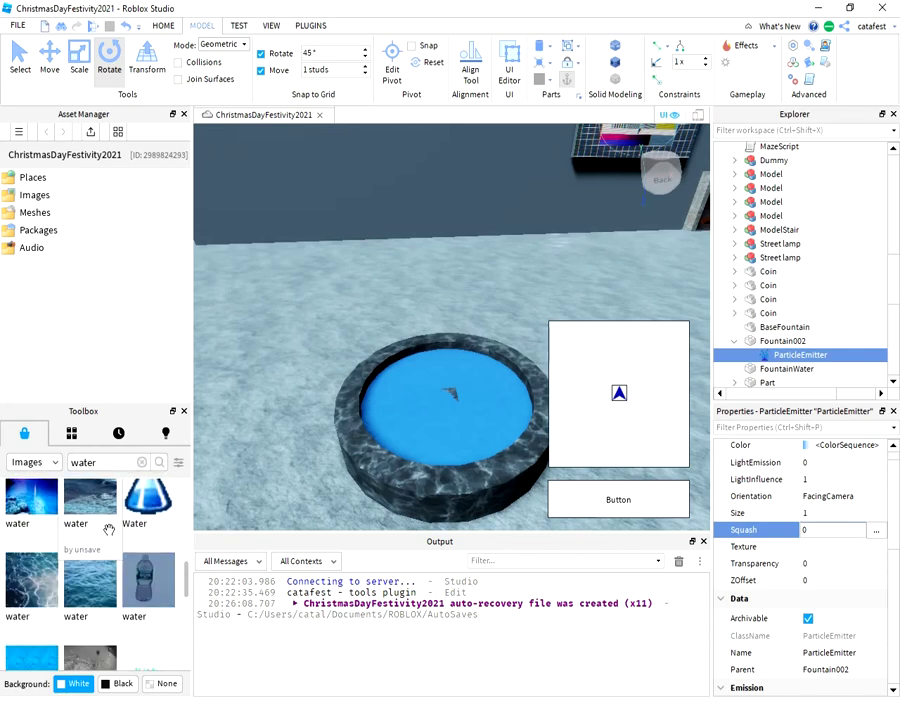
{"action": "scroll", "coordinate": [109, 530], "scroll_direction": "down", "scroll_amount": 2}
{"action": "scroll", "coordinate": [109, 530], "scroll_direction": "down", "scroll_amount": 3}
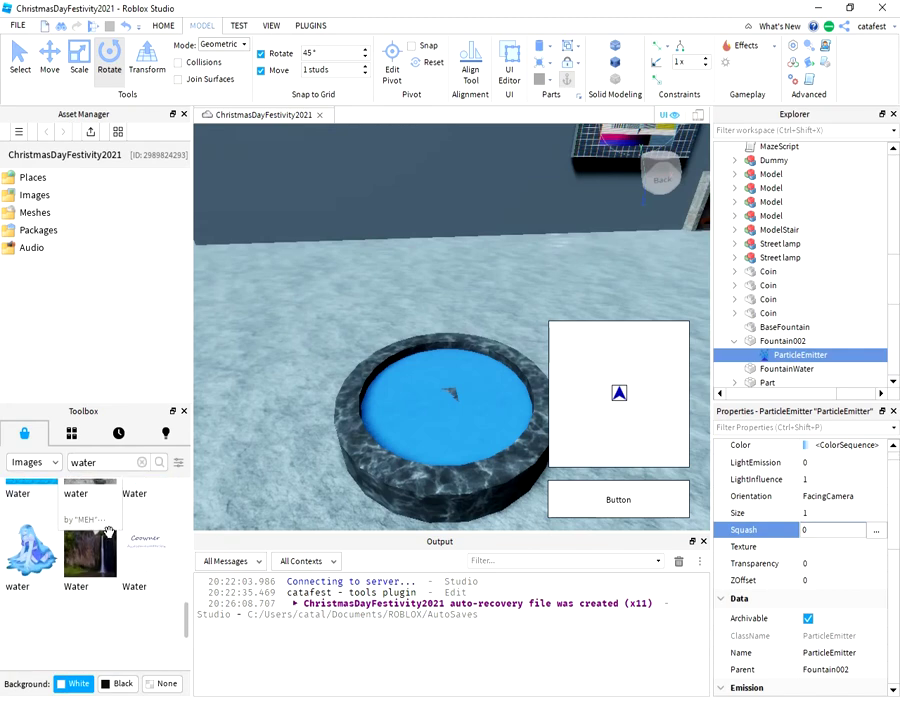
{"action": "scroll", "coordinate": [107, 534], "scroll_direction": "down", "scroll_amount": 3}
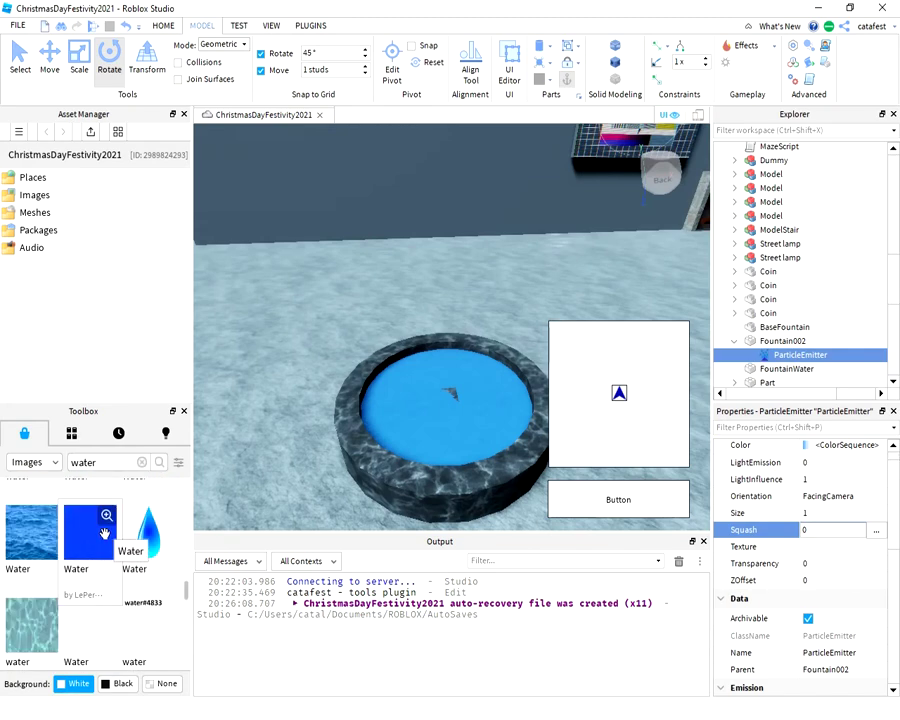
{"action": "scroll", "coordinate": [125, 565], "scroll_direction": "down", "scroll_amount": 2}
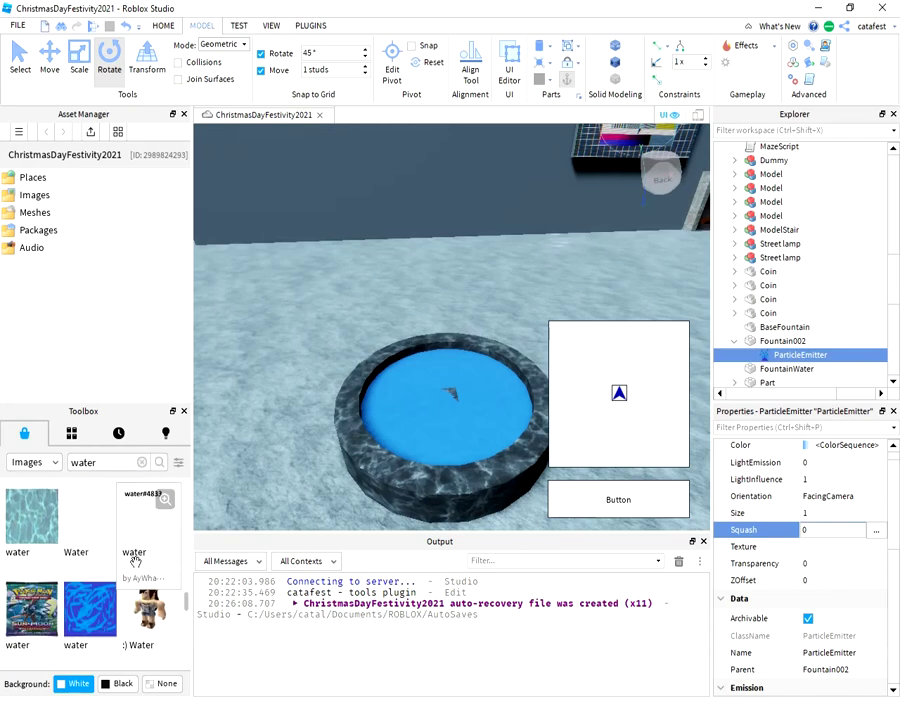
{"action": "left_click", "coordinate": [133, 562]}
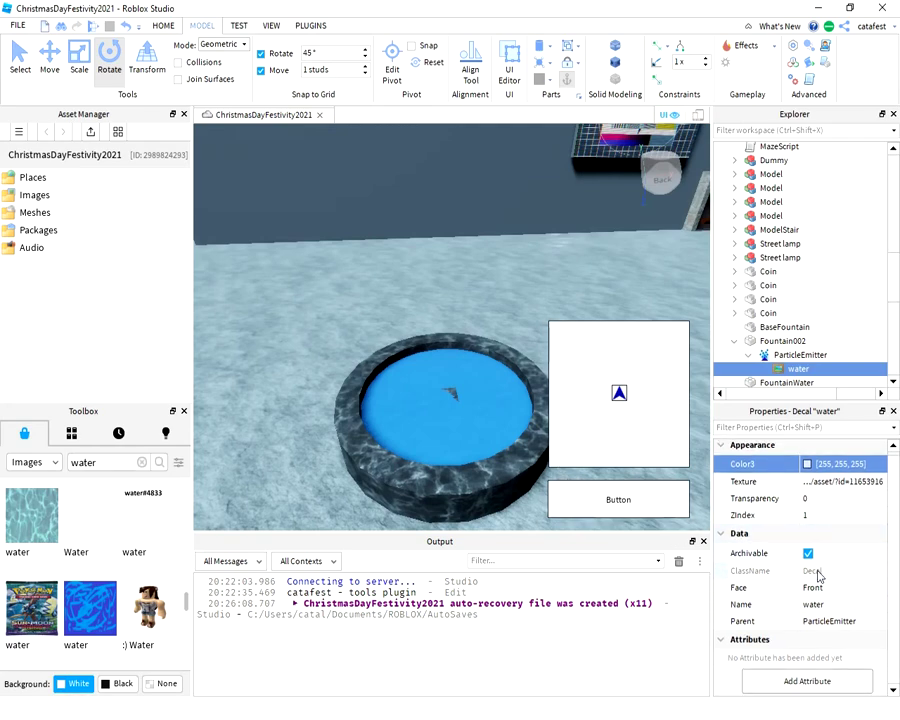
{"action": "scroll", "coordinate": [786, 497], "scroll_direction": "up", "scroll_amount": 1}
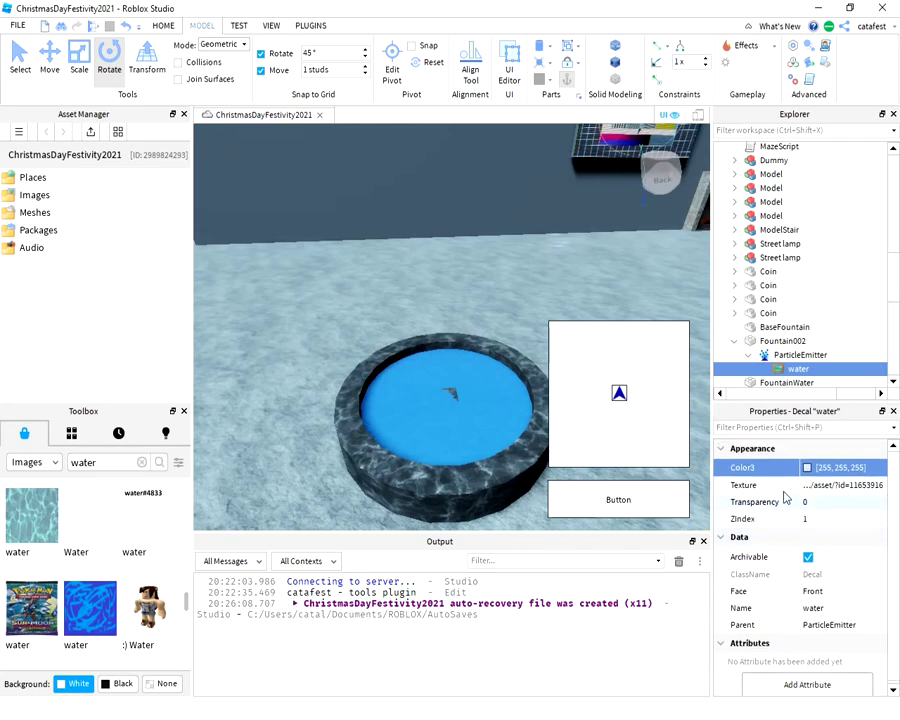
Delete the water decal from under the ParticleEmitter.
{"action": "left_click", "coordinate": [804, 355]}
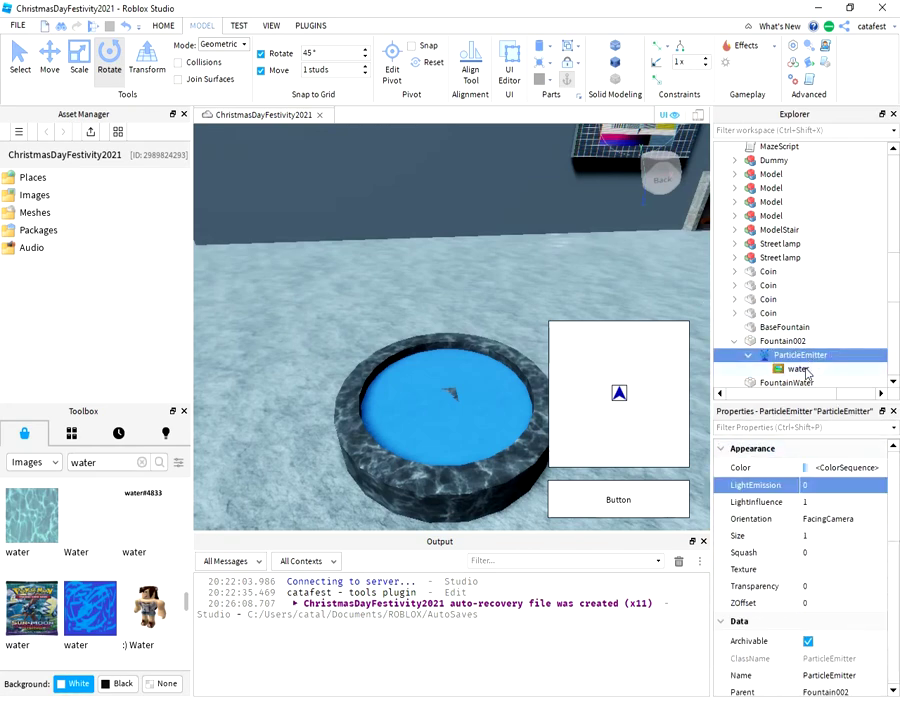
{"action": "left_click", "coordinate": [800, 369]}
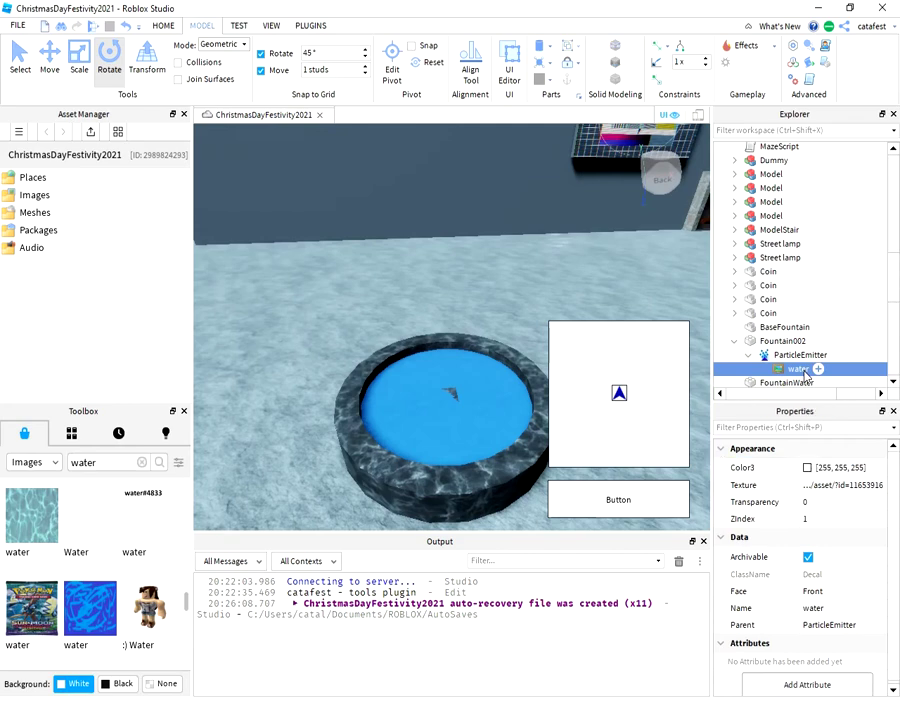
{"action": "key", "text": "Delete"}
Look through the images offered for the ParticleEmitter's Texture for a water image.
{"action": "left_click", "coordinate": [810, 356]}
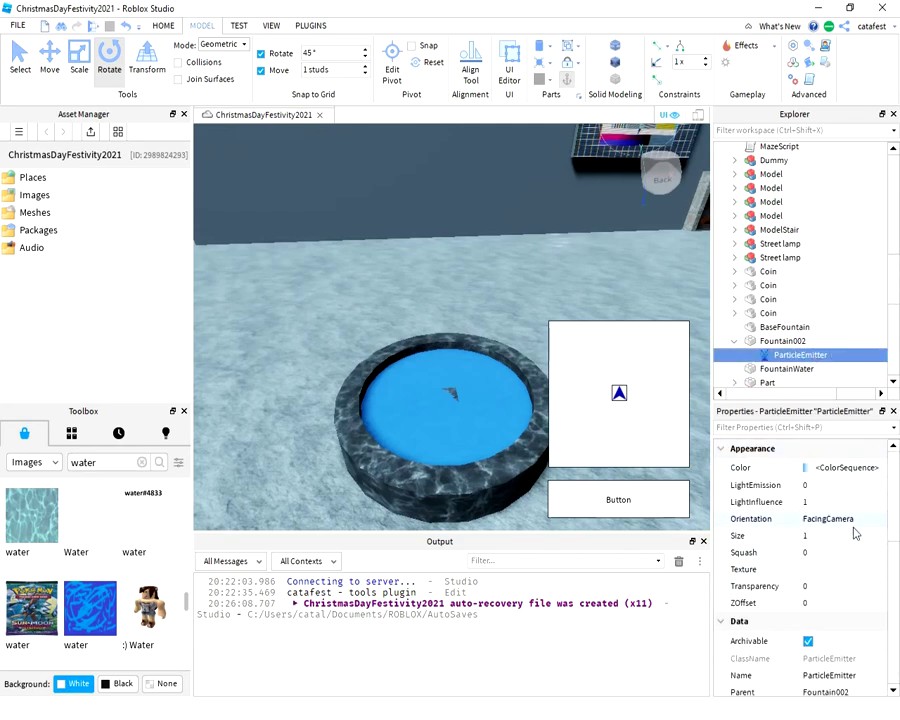
{"action": "left_click", "coordinate": [828, 569]}
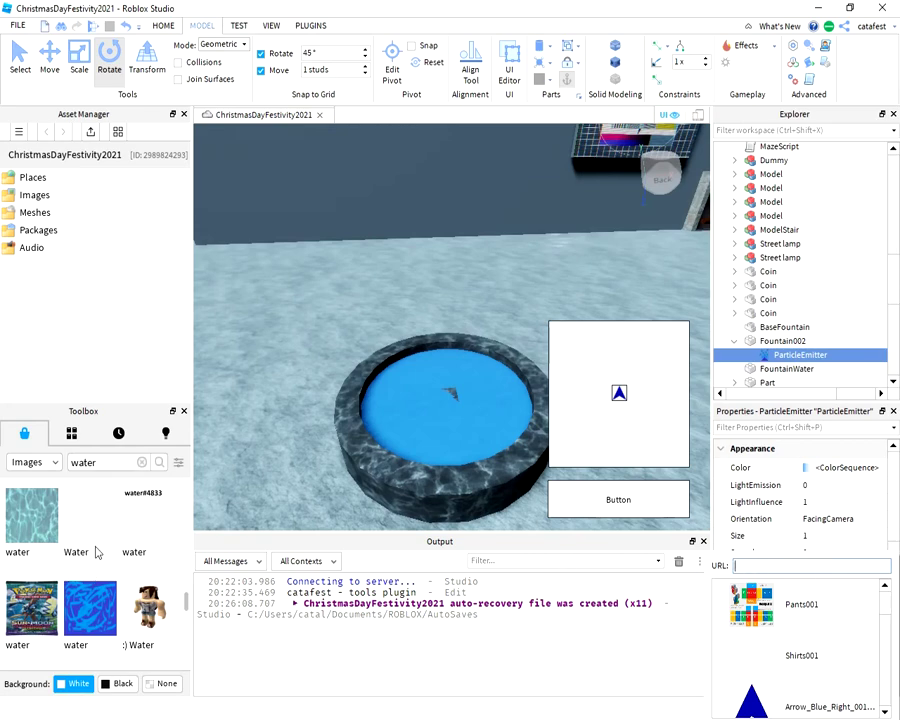
{"action": "scroll", "coordinate": [852, 618], "scroll_direction": "down", "scroll_amount": 5}
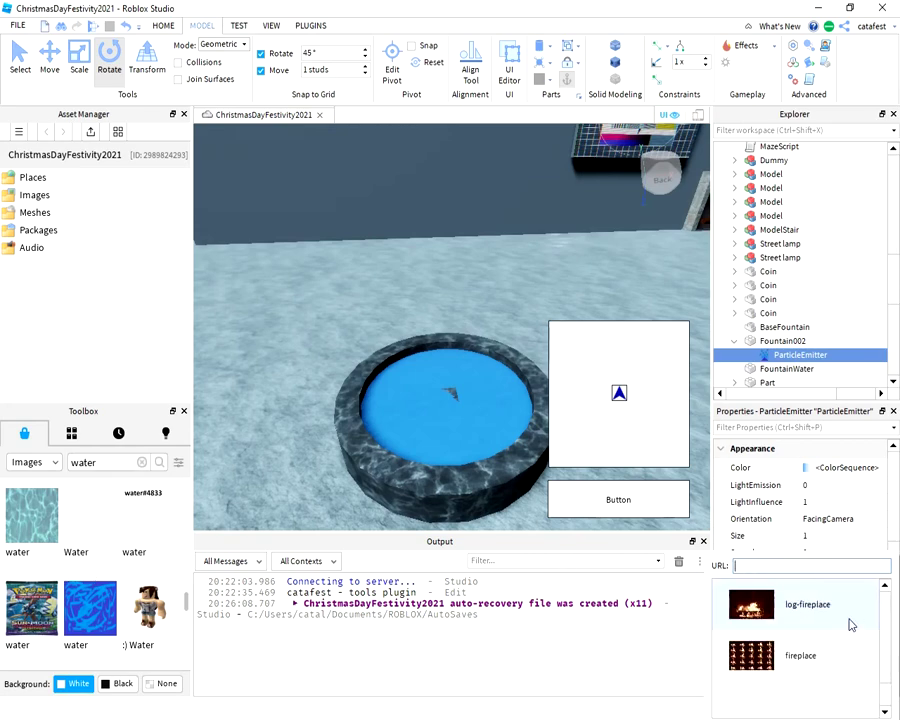
{"action": "scroll", "coordinate": [840, 620], "scroll_direction": "up", "scroll_amount": 3}
{"action": "scroll", "coordinate": [837, 621], "scroll_direction": "up", "scroll_amount": 2}
{"action": "scroll", "coordinate": [836, 621], "scroll_direction": "down", "scroll_amount": 8}
{"action": "scroll", "coordinate": [834, 621], "scroll_direction": "up", "scroll_amount": 4}
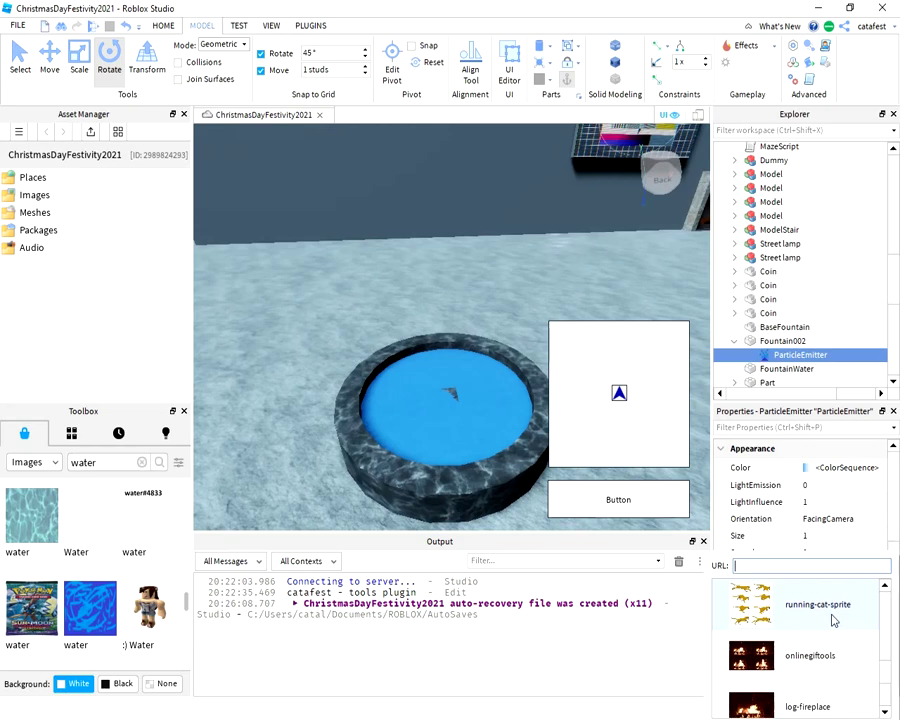
{"action": "scroll", "coordinate": [833, 621], "scroll_direction": "up", "scroll_amount": 3}
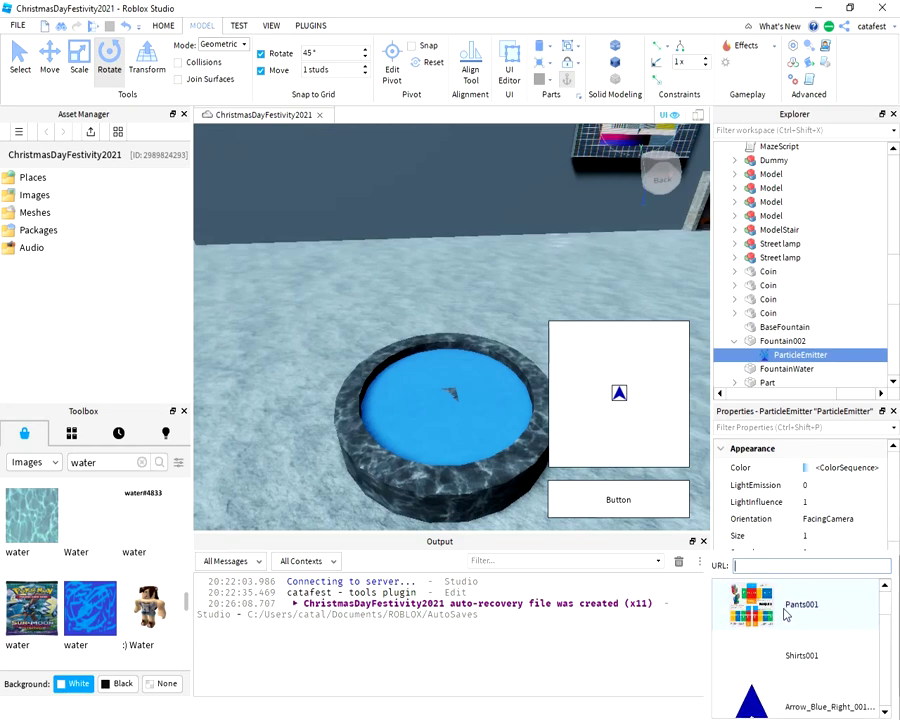
Browse the library's water images for one that could serve as the jet's particle texture.
{"action": "left_click", "coordinate": [189, 610]}
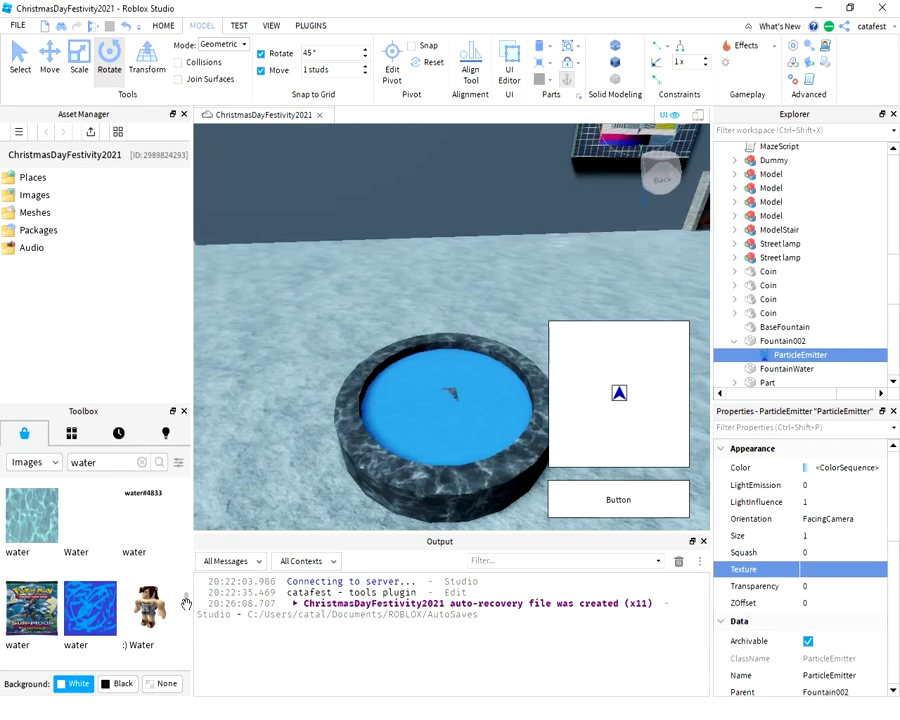
{"action": "scroll", "coordinate": [157, 587], "scroll_direction": "down", "scroll_amount": 3}
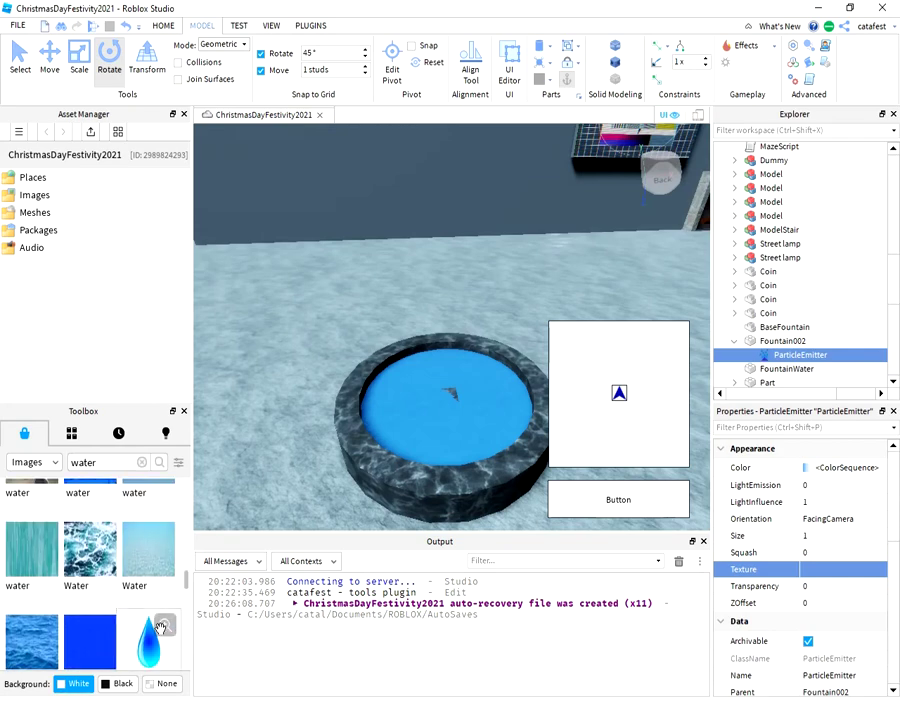
{"action": "mouse_move", "coordinate": [160, 631]}
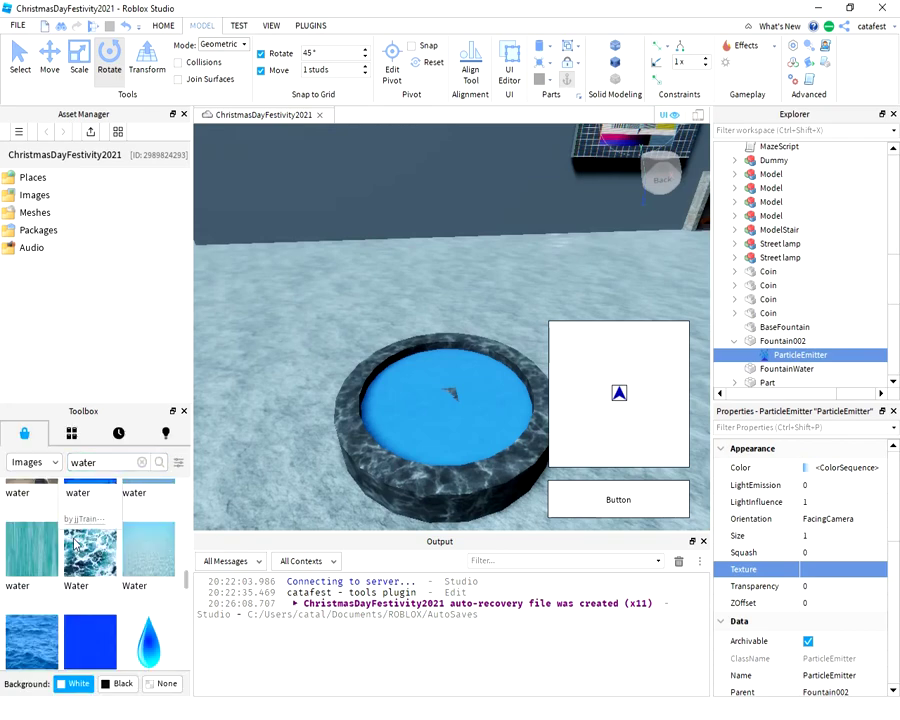
{"action": "scroll", "coordinate": [132, 560], "scroll_direction": "down", "scroll_amount": 3}
{"action": "scroll", "coordinate": [120, 565], "scroll_direction": "down", "scroll_amount": 3}
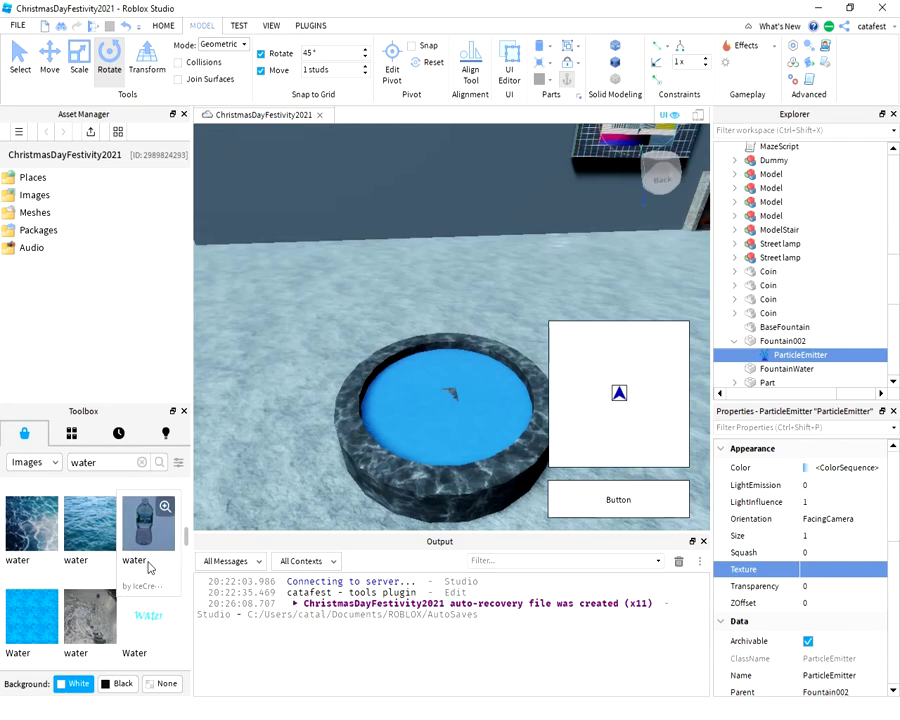
{"action": "scroll", "coordinate": [140, 560], "scroll_direction": "down", "scroll_amount": 2}
{"action": "scroll", "coordinate": [141, 568], "scroll_direction": "down", "scroll_amount": 4}
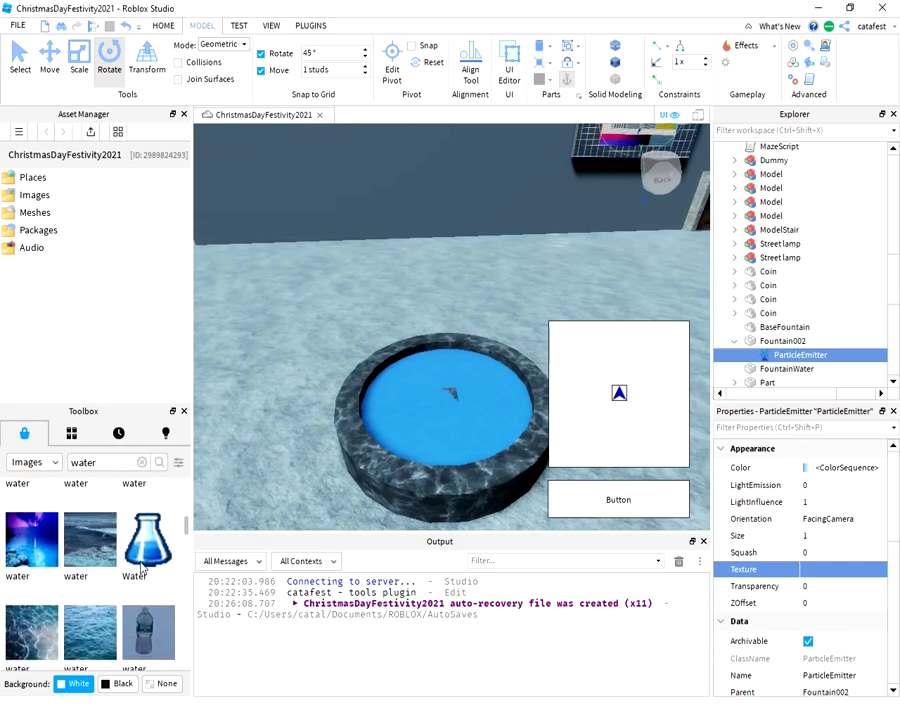
{"action": "scroll", "coordinate": [143, 567], "scroll_direction": "down", "scroll_amount": 2}
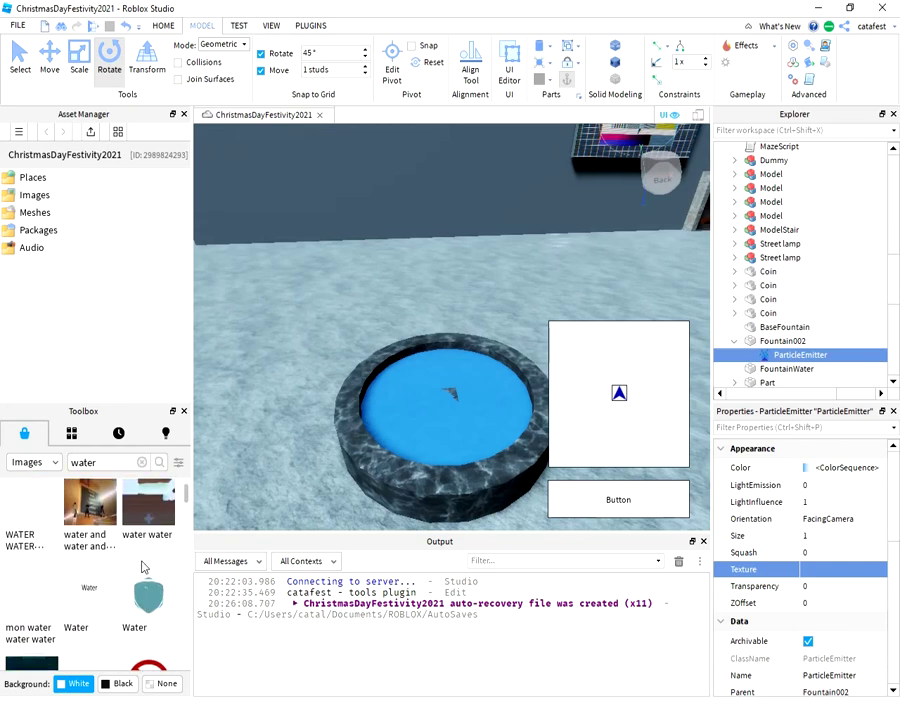
{"action": "scroll", "coordinate": [142, 567], "scroll_direction": "down", "scroll_amount": 6}
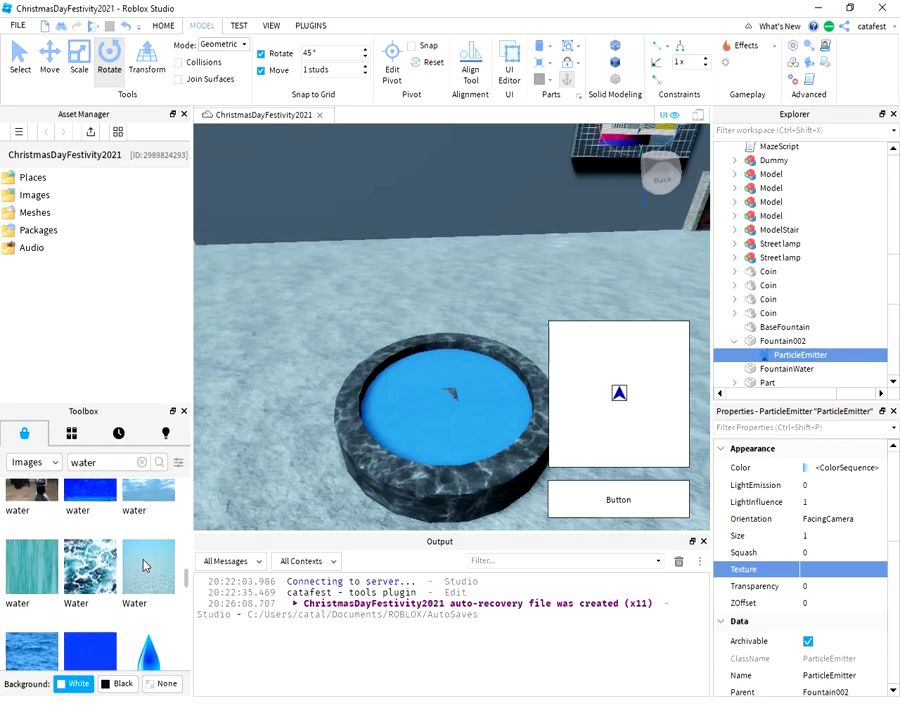
{"action": "scroll", "coordinate": [143, 566], "scroll_direction": "down", "scroll_amount": 1}
{"action": "scroll", "coordinate": [119, 557], "scroll_direction": "down", "scroll_amount": 3}
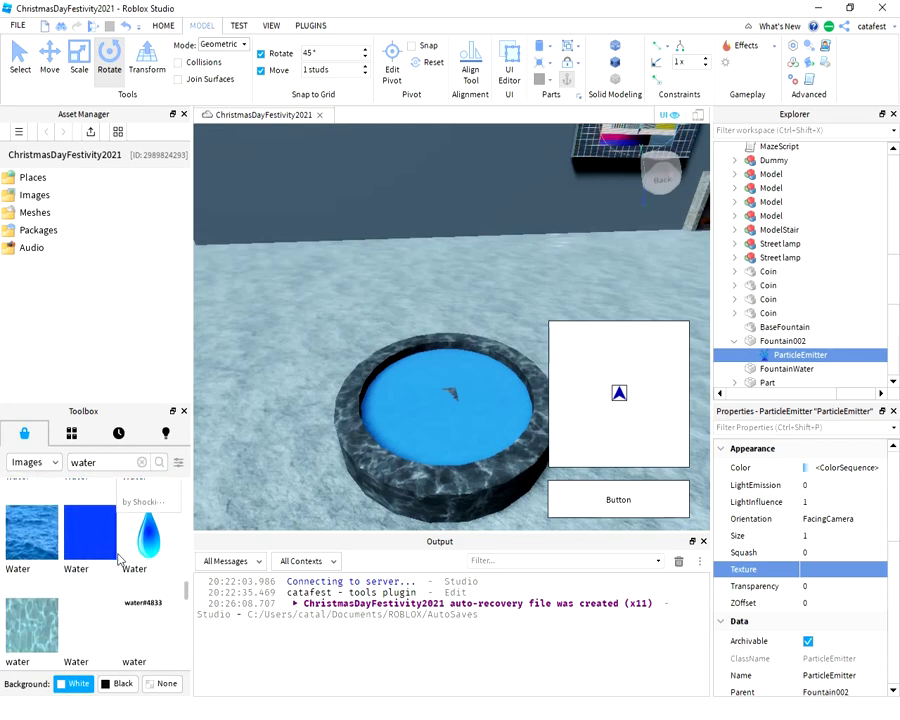
{"action": "scroll", "coordinate": [119, 557], "scroll_direction": "down", "scroll_amount": 3}
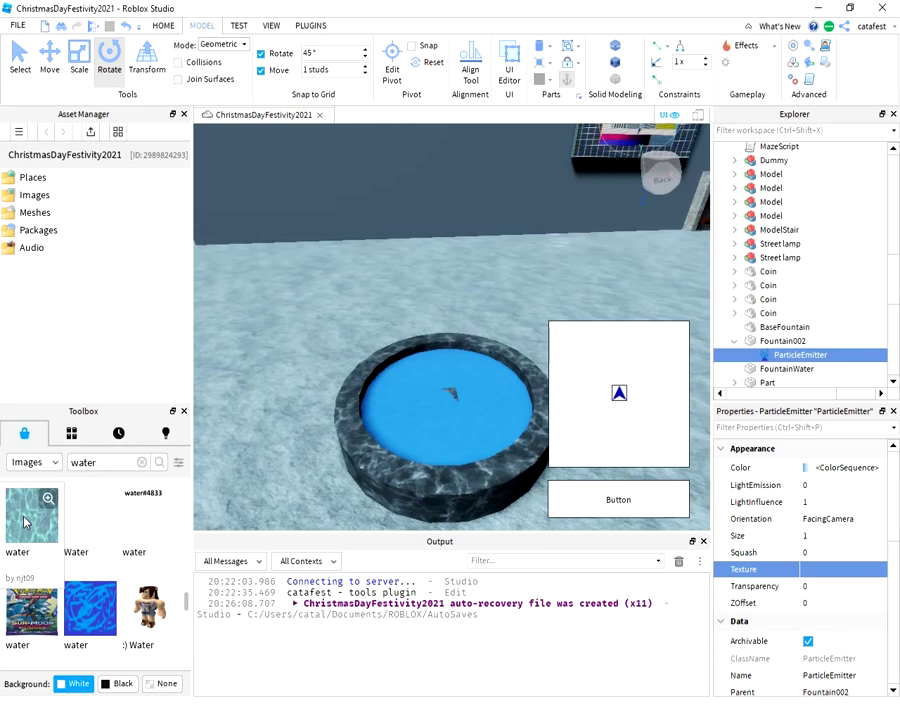
Try to apply the light teal rippled water image from the library to the ParticleEmitter's Texture, and reselect the emitter.
{"action": "left_click_drag", "start_coordinate": [25, 522], "coordinate": [355, 533]}
{"action": "left_click_drag", "start_coordinate": [818, 576], "coordinate": [841, 577]}
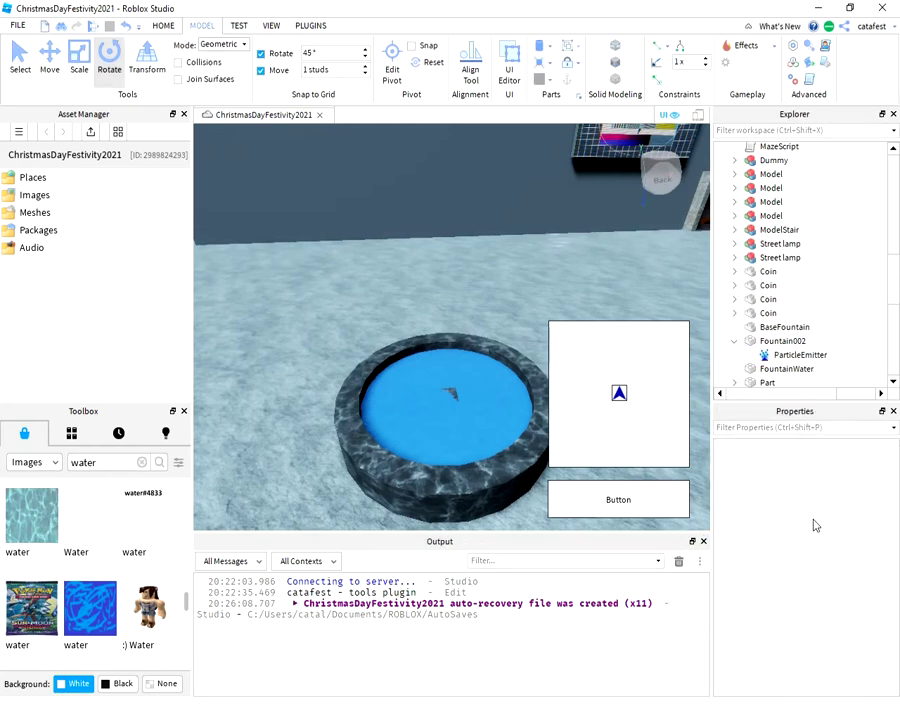
{"action": "left_click", "coordinate": [798, 357]}
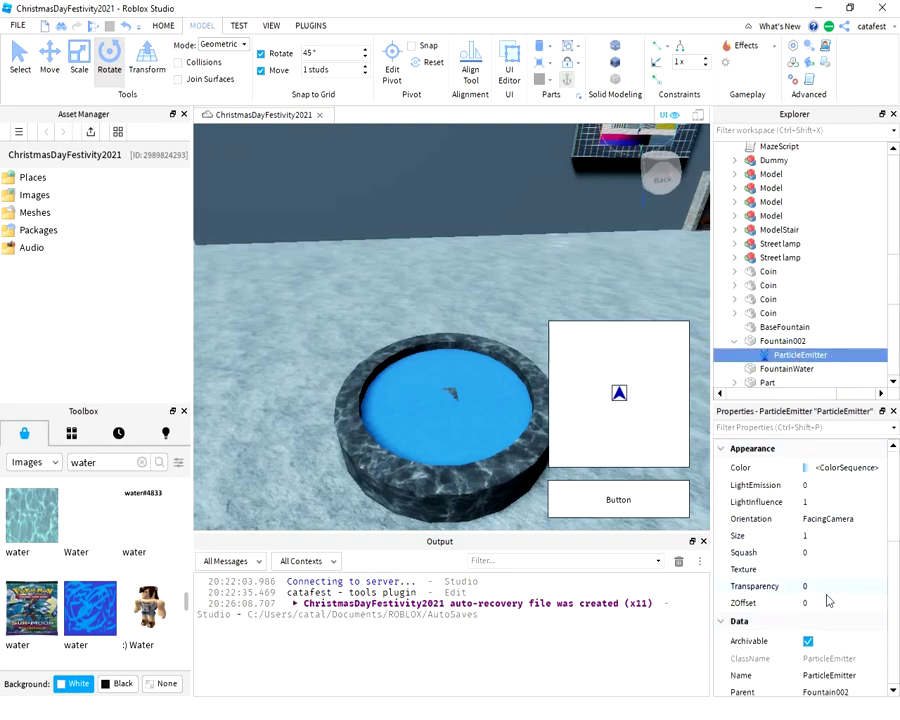
Review the ParticleEmitter's appearance, emission, shape and particle properties.
{"action": "scroll", "coordinate": [828, 600], "scroll_direction": "down", "scroll_amount": 2}
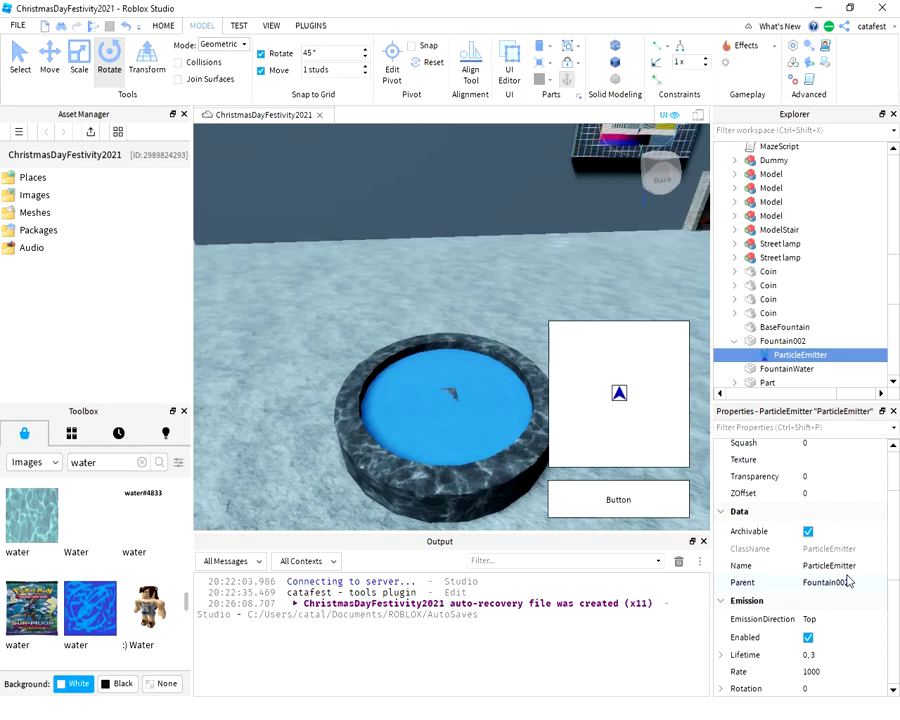
{"action": "scroll", "coordinate": [843, 578], "scroll_direction": "down", "scroll_amount": 2}
{"action": "scroll", "coordinate": [818, 489], "scroll_direction": "down", "scroll_amount": 2}
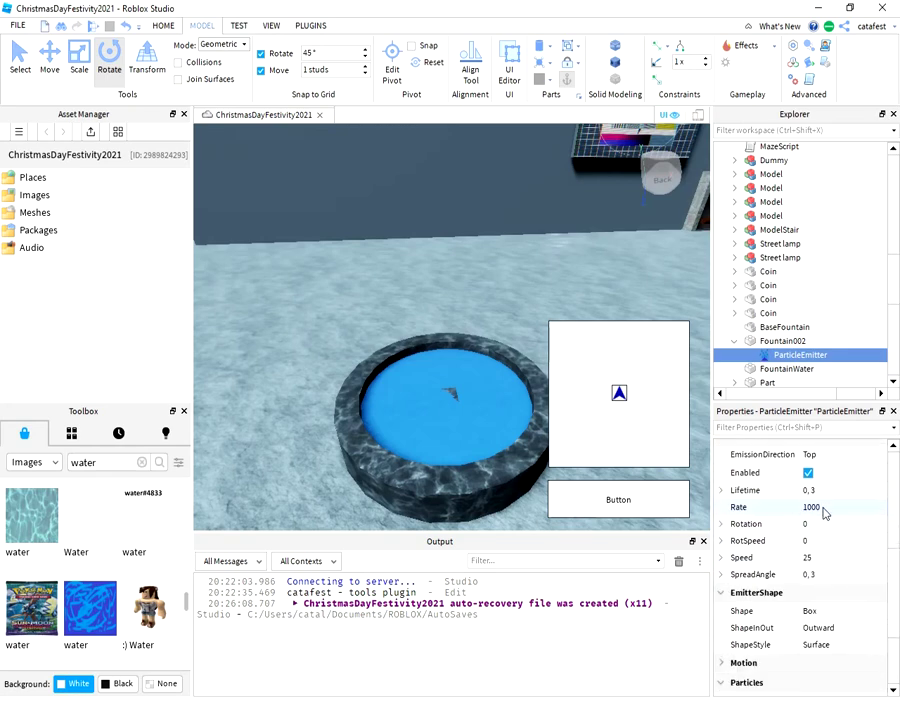
{"action": "scroll", "coordinate": [825, 520], "scroll_direction": "down", "scroll_amount": 2}
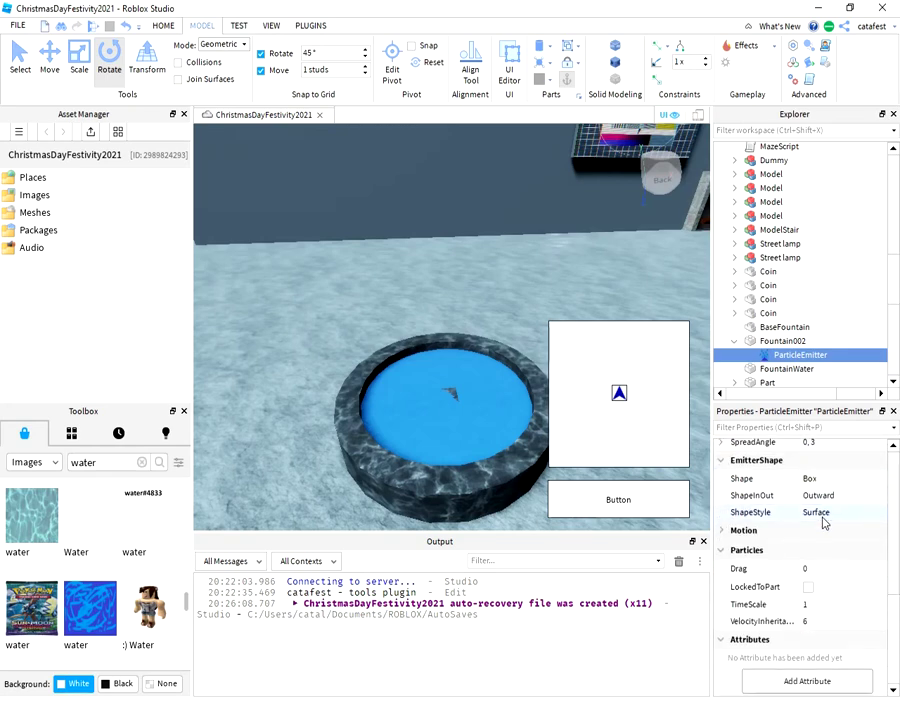
{"action": "scroll", "coordinate": [824, 522], "scroll_direction": "up", "scroll_amount": 5}
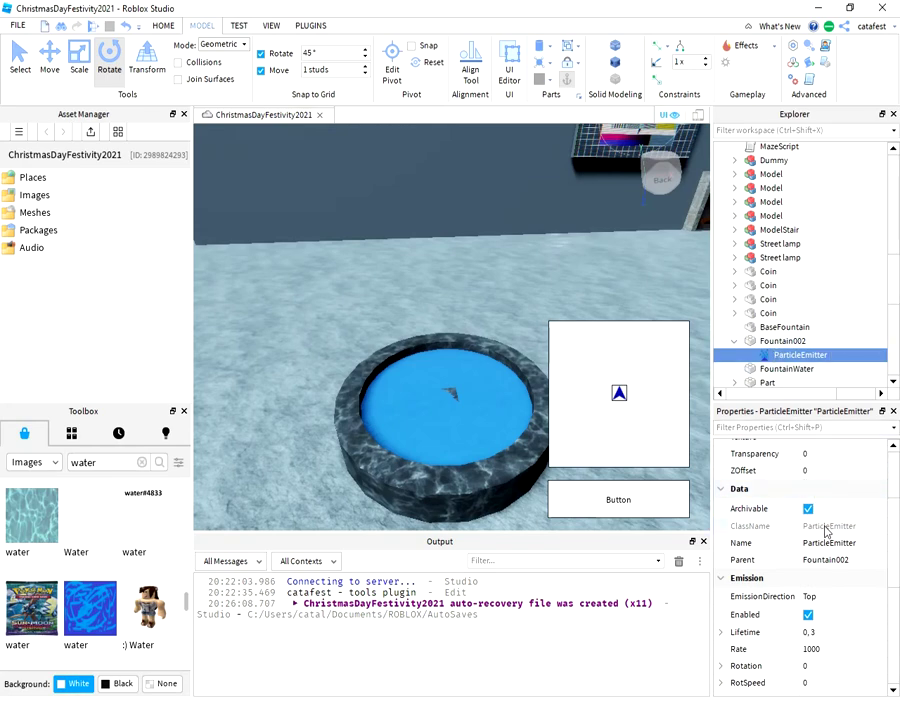
{"action": "scroll", "coordinate": [835, 490], "scroll_direction": "up", "scroll_amount": 2}
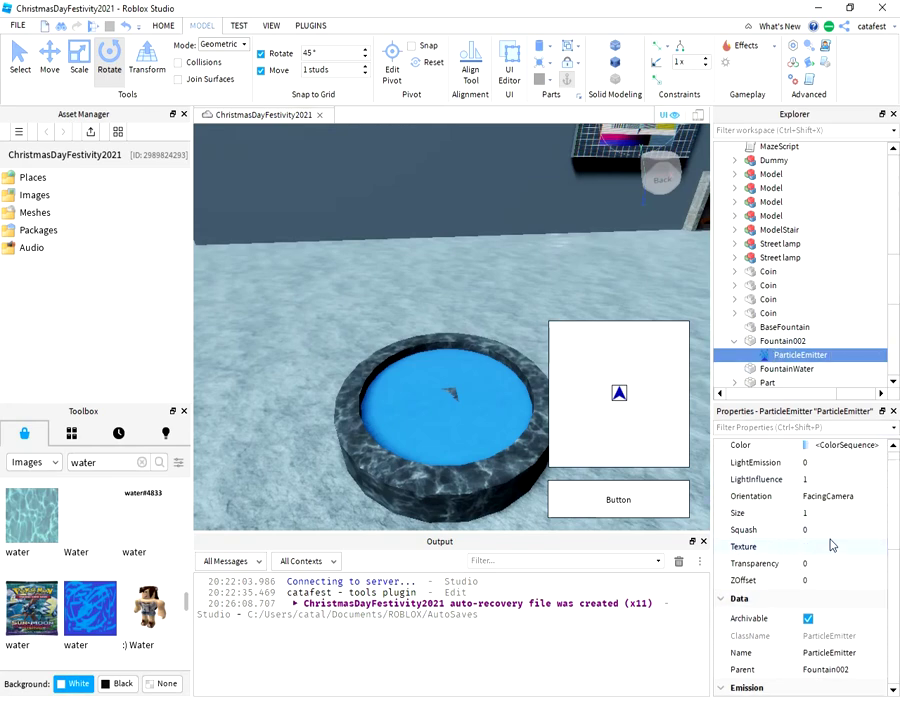
Set the ParticleEmitter's Texture to the snow_001 image and view the fountain jet from above.
{"action": "left_click", "coordinate": [830, 544]}
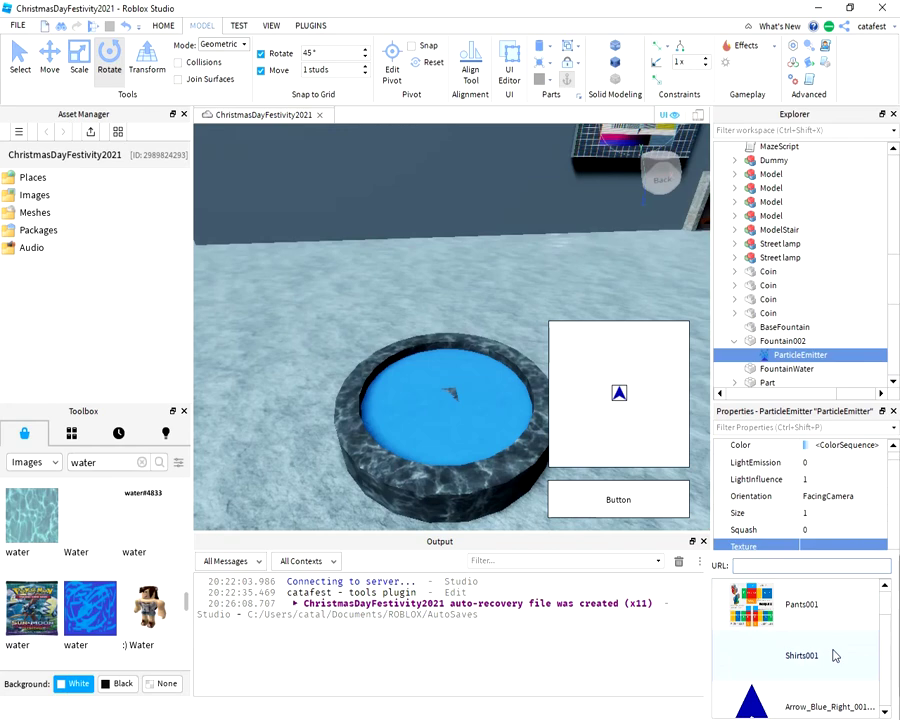
{"action": "scroll", "coordinate": [835, 625], "scroll_direction": "down", "scroll_amount": 5}
{"action": "scroll", "coordinate": [835, 625], "scroll_direction": "up", "scroll_amount": 4}
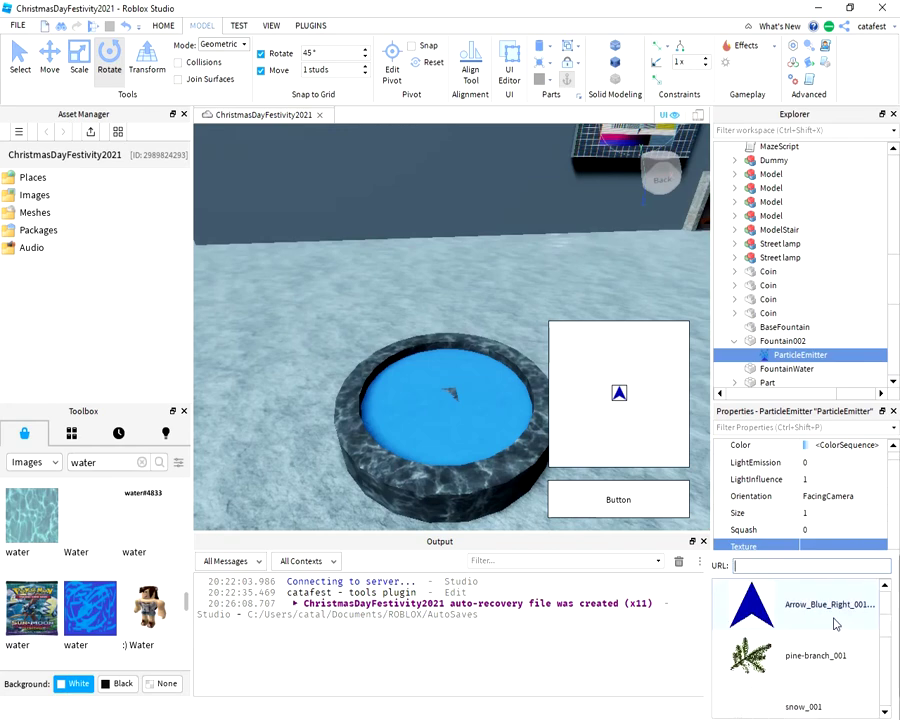
{"action": "scroll", "coordinate": [835, 624], "scroll_direction": "down", "scroll_amount": 1}
{"action": "left_click", "coordinate": [835, 624]}
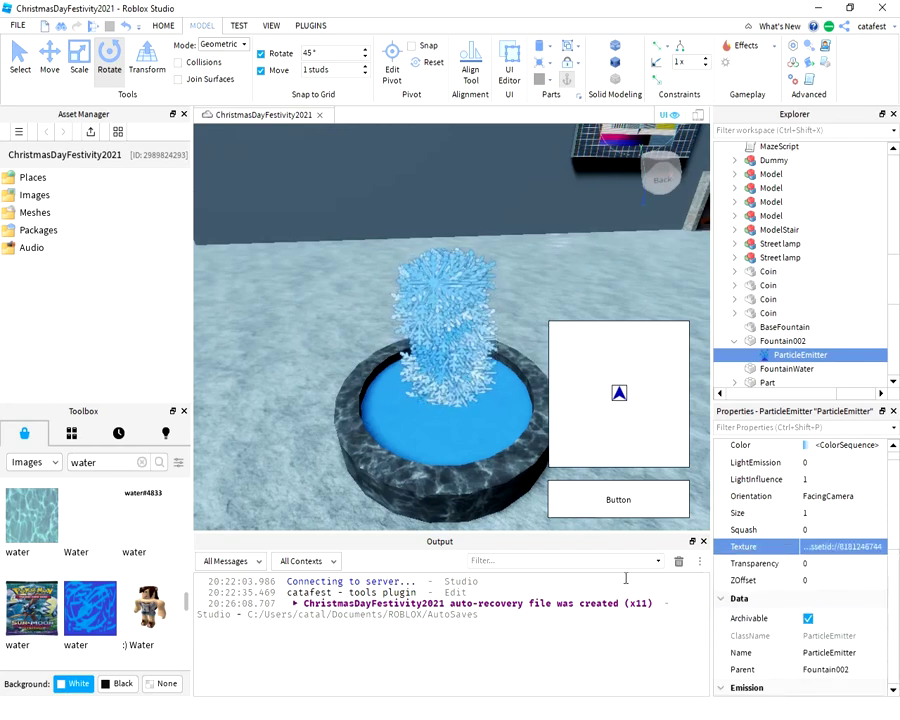
{"action": "right_click_drag", "start_coordinate": [392, 371], "coordinate": [292, 345]}
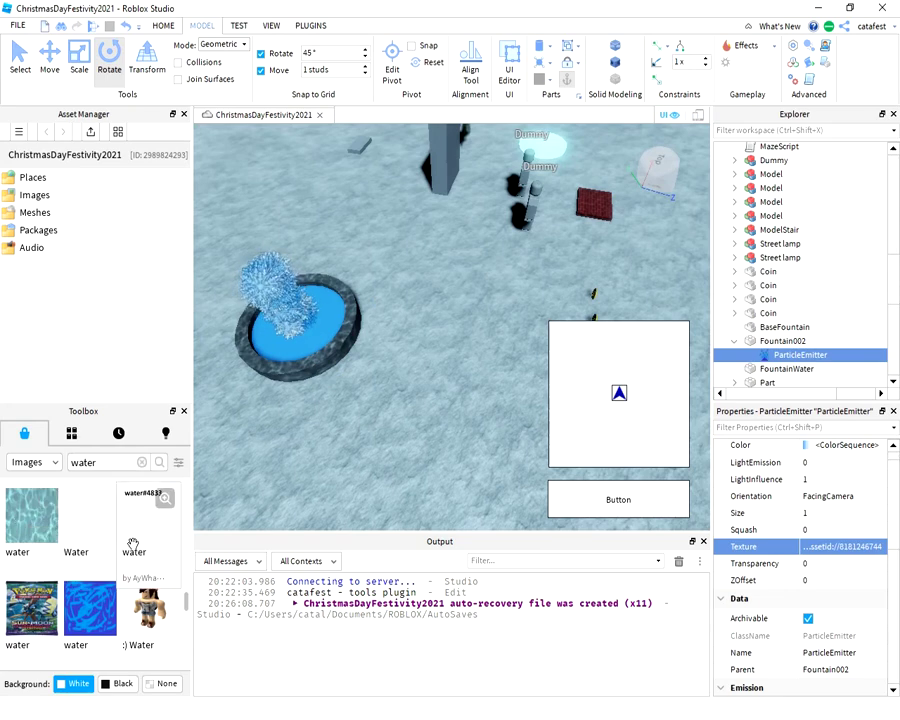
Look through more of the library's water images, including the water drop pictures, for a better particle texture.
{"action": "scroll", "coordinate": [133, 543], "scroll_direction": "down", "scroll_amount": 3}
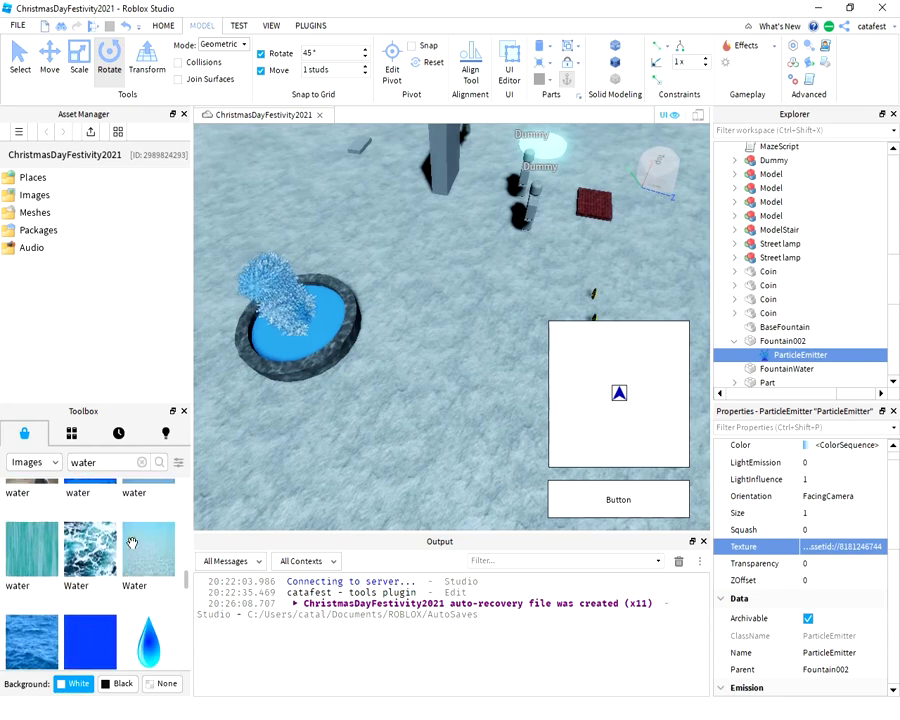
{"action": "scroll", "coordinate": [133, 543], "scroll_direction": "down", "scroll_amount": 5}
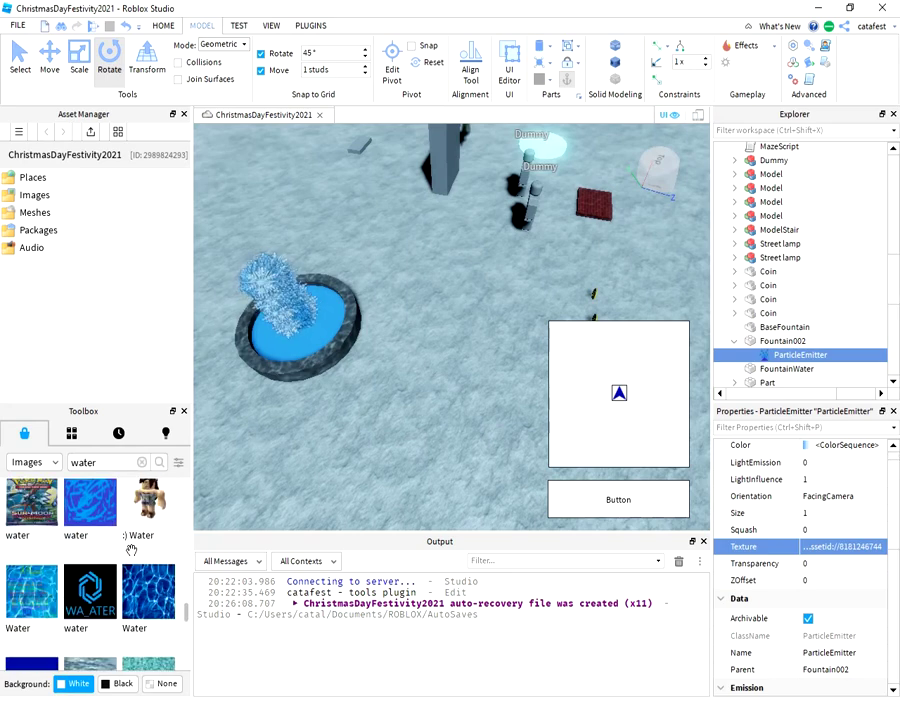
{"action": "scroll", "coordinate": [131, 550], "scroll_direction": "down", "scroll_amount": 3}
{"action": "mouse_move", "coordinate": [132, 550]}
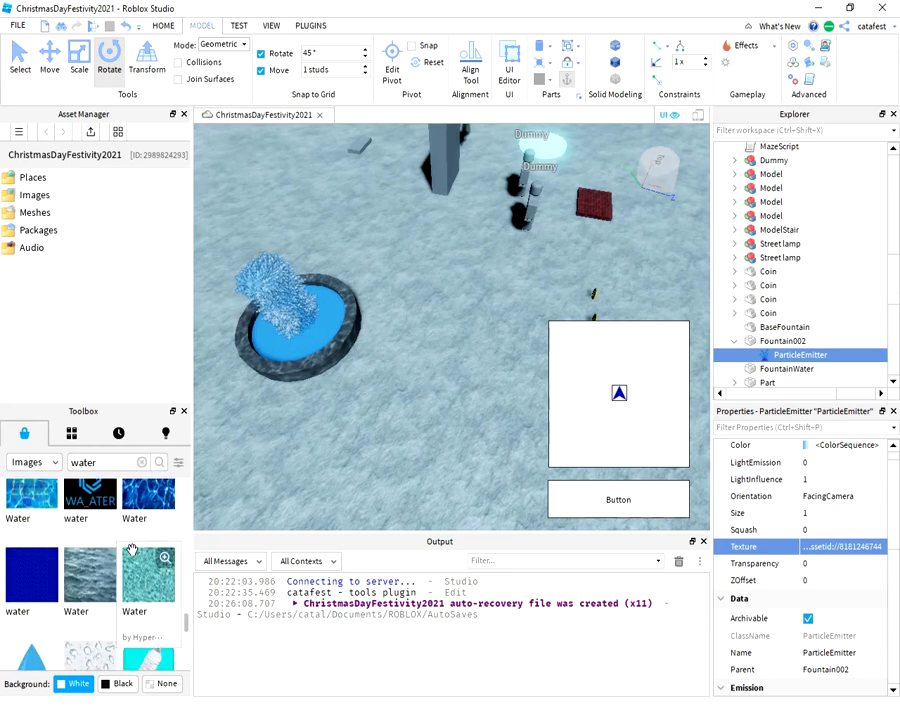
{"action": "scroll", "coordinate": [132, 550], "scroll_direction": "up", "scroll_amount": 2}
{"action": "scroll", "coordinate": [132, 550], "scroll_direction": "down", "scroll_amount": 4}
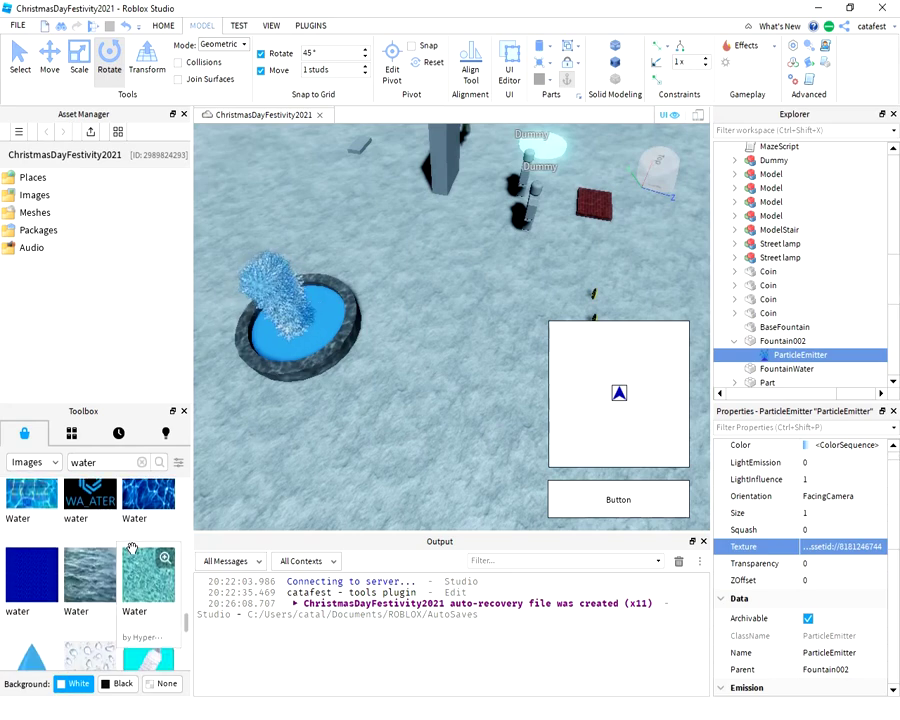
{"action": "mouse_move", "coordinate": [89, 546]}
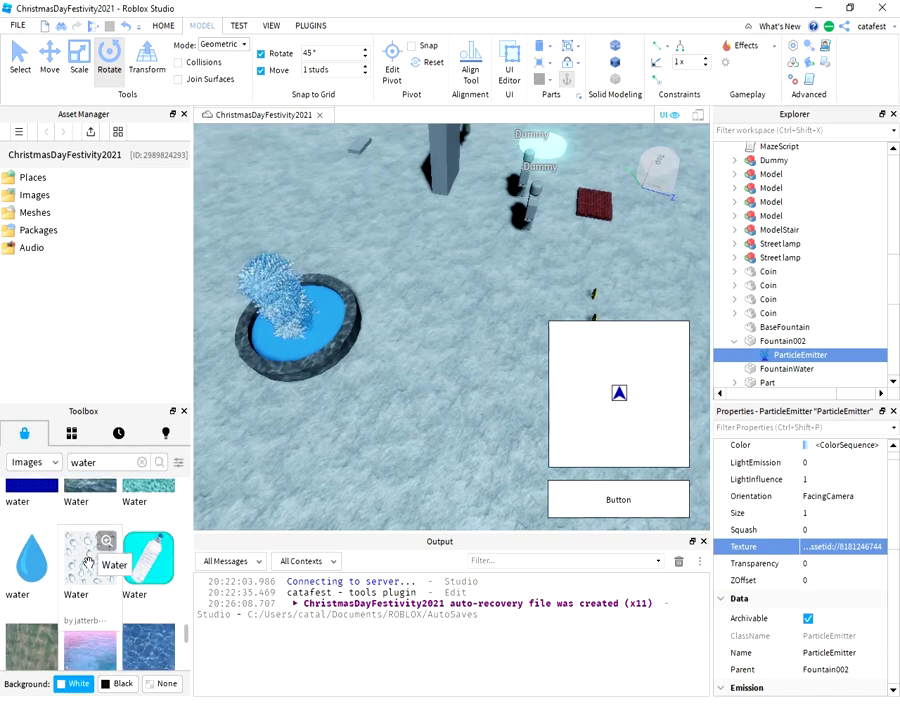
Insert the water-droplets image from the water results as a decal under Fountain002's ParticleEmitter and copy its texture URL.
{"action": "left_click", "coordinate": [88, 544]}
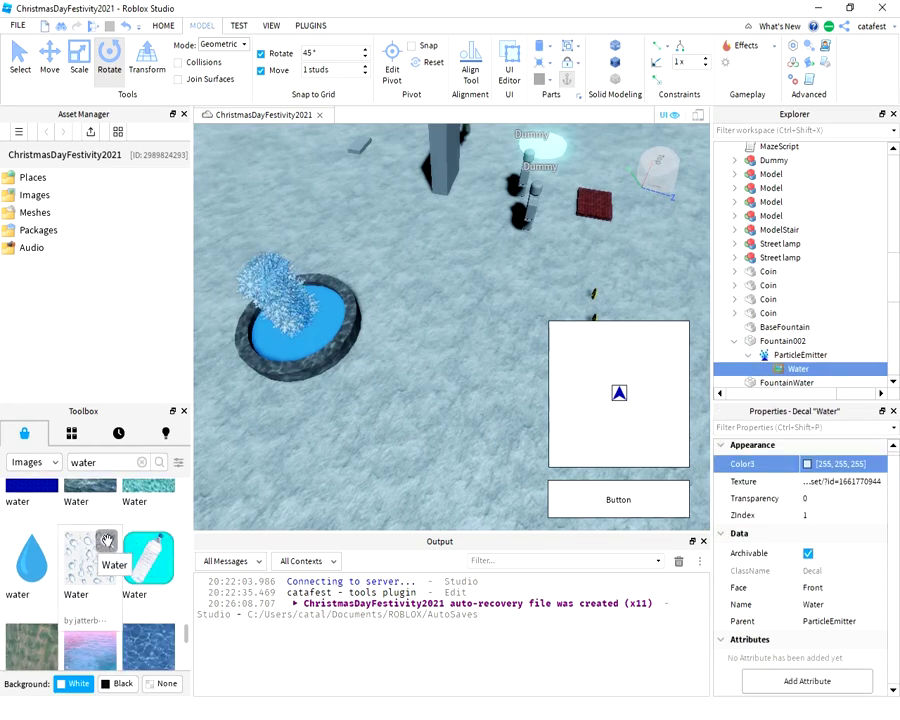
{"action": "left_click", "coordinate": [856, 479]}
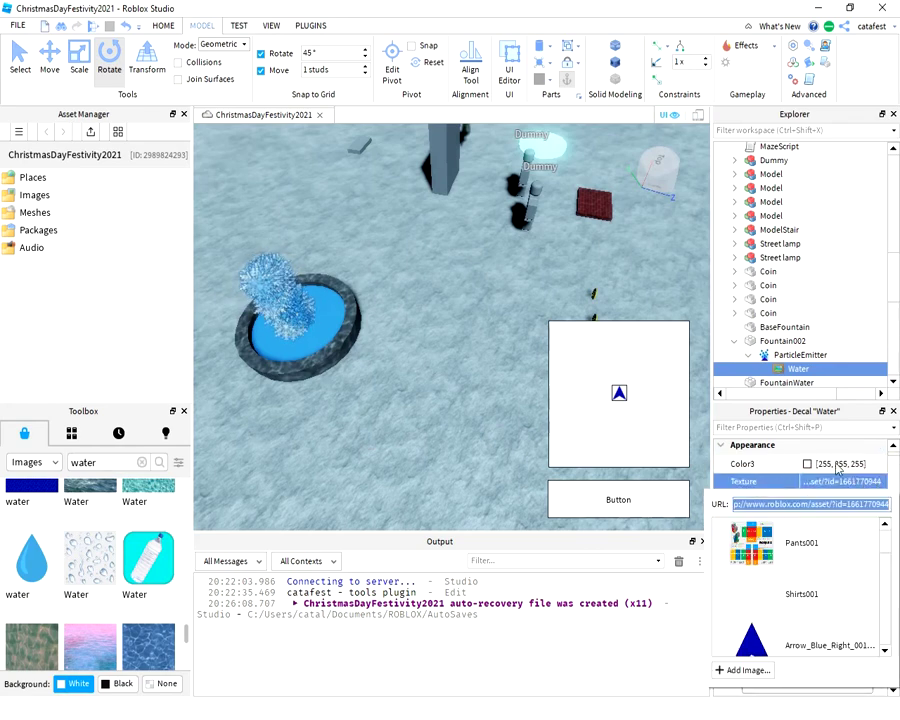
{"action": "right_click", "coordinate": [854, 509]}
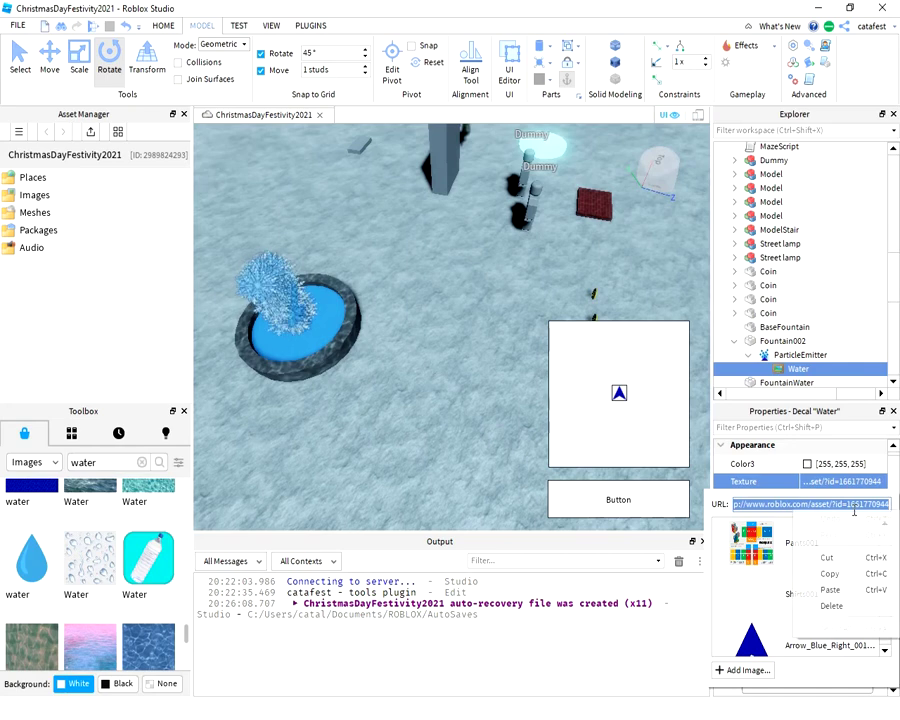
{"action": "left_click", "coordinate": [829, 574]}
{"action": "left_click", "coordinate": [800, 355]}
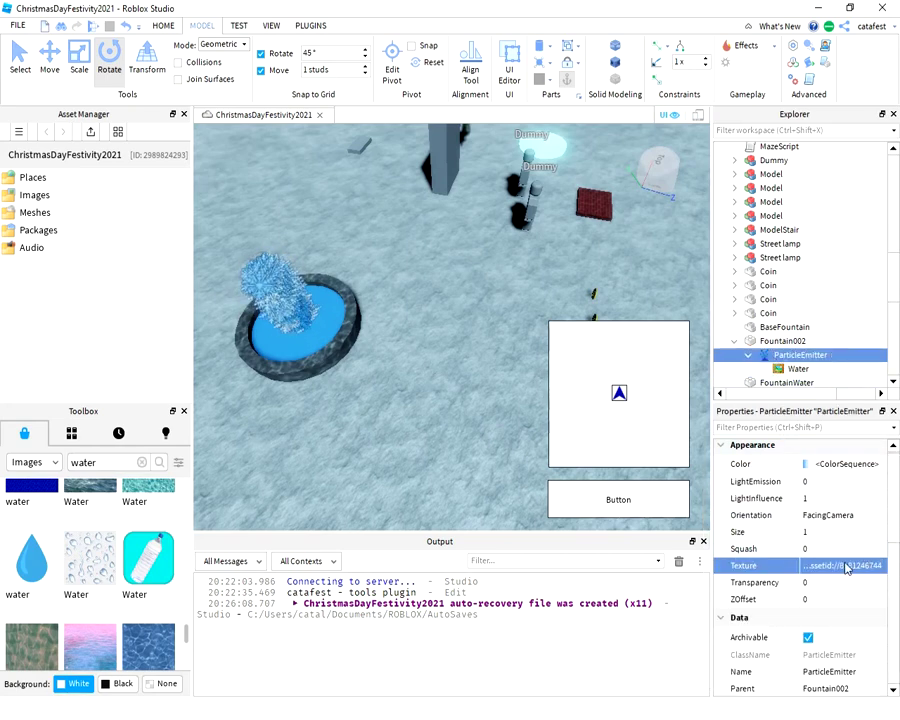
{"action": "left_click", "coordinate": [846, 567]}
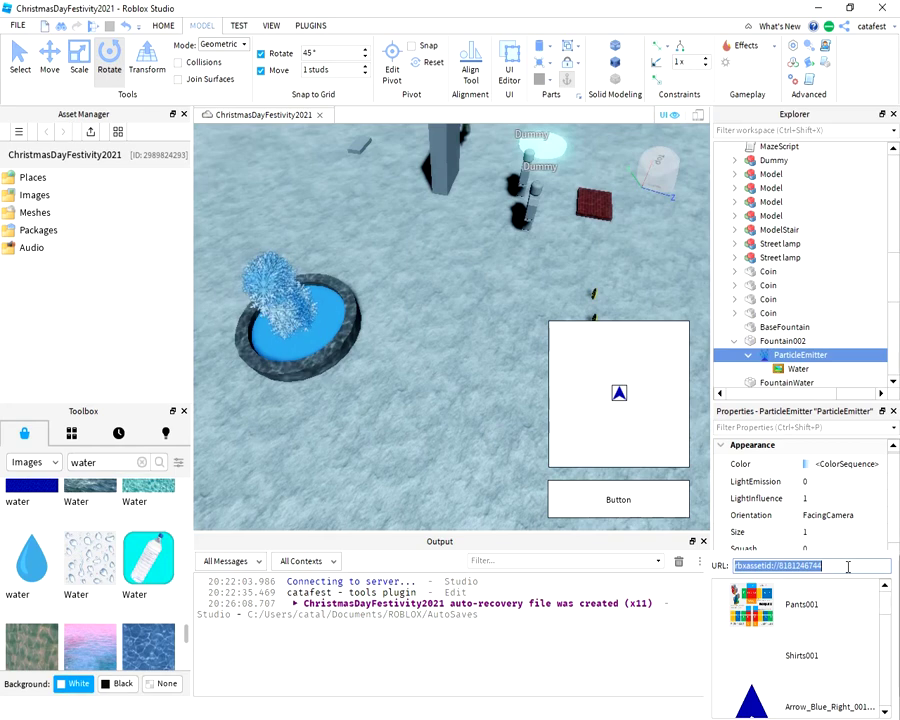
{"action": "key", "text": "ctrl+v"}
{"action": "key", "text": "Return"}
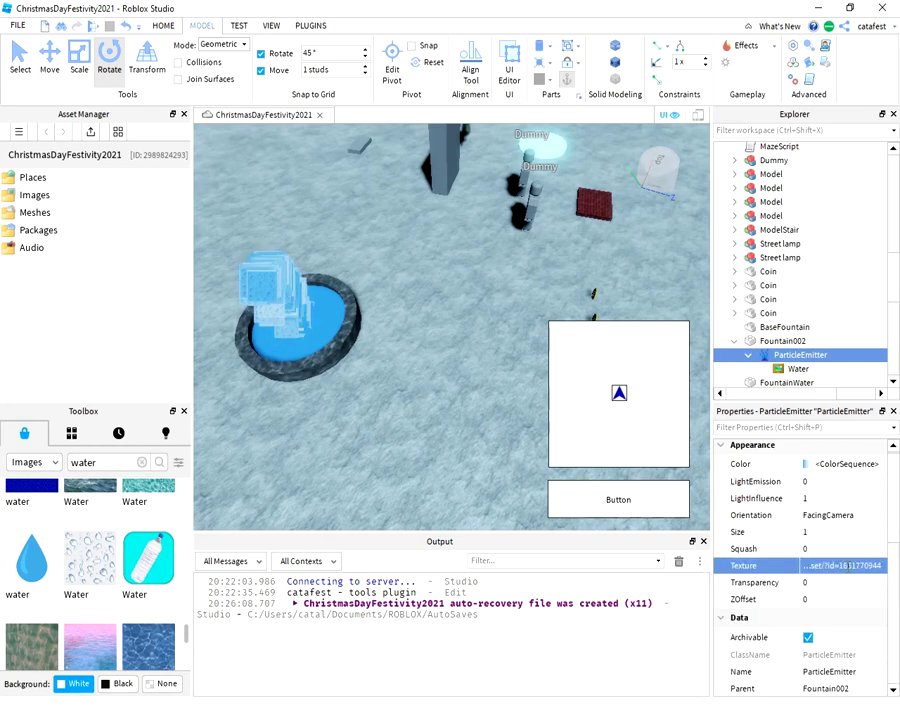
{"action": "right_click_drag", "start_coordinate": [292, 377], "coordinate": [313, 387]}
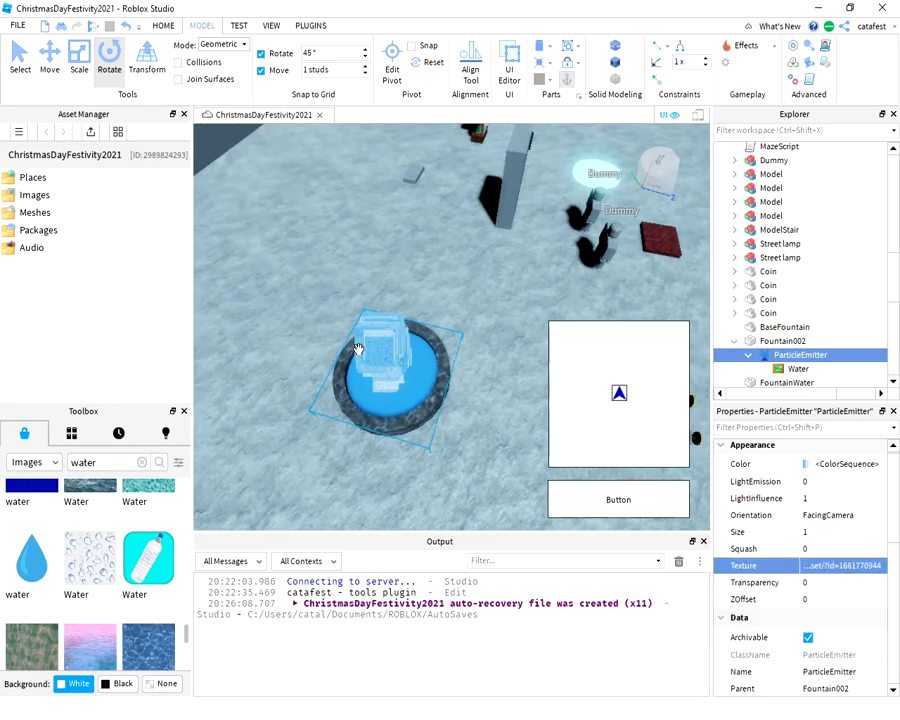
{"action": "scroll", "coordinate": [358, 349], "scroll_direction": "up", "scroll_amount": 8}
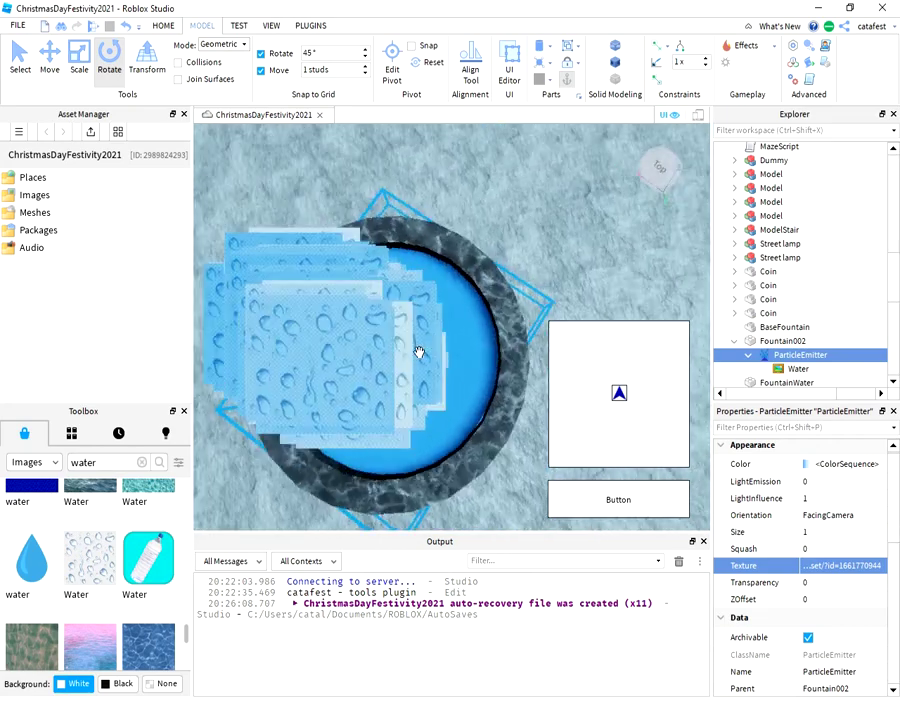
{"action": "scroll", "coordinate": [419, 352], "scroll_direction": "down", "scroll_amount": 10}
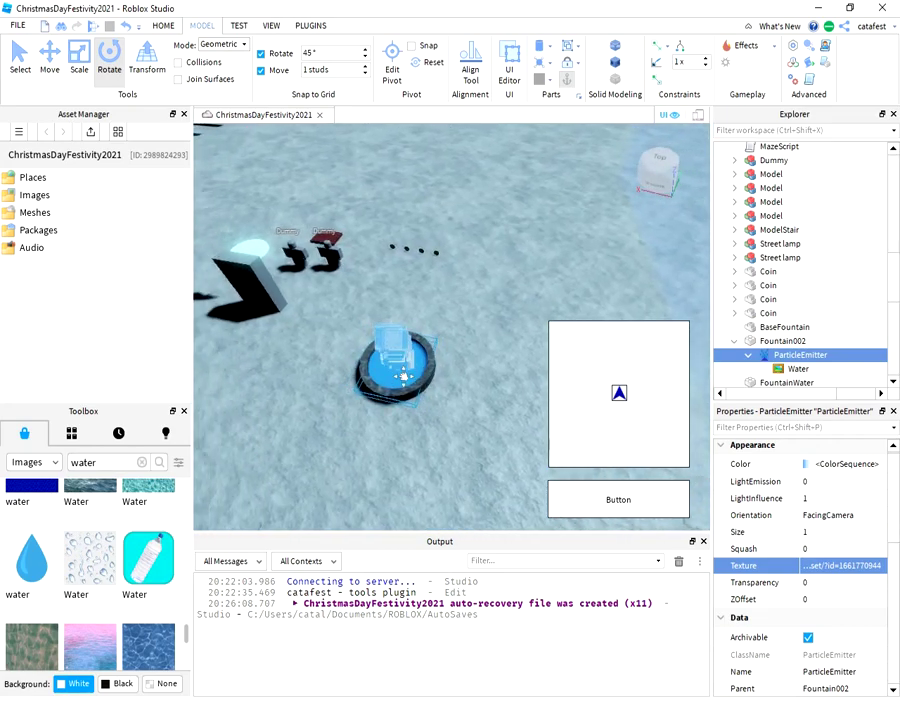
Insert the blue water drop image from the water results under the ParticleEmitter, adding a second copy from its preview.
{"action": "scroll", "coordinate": [100, 580], "scroll_direction": "down", "scroll_amount": 3}
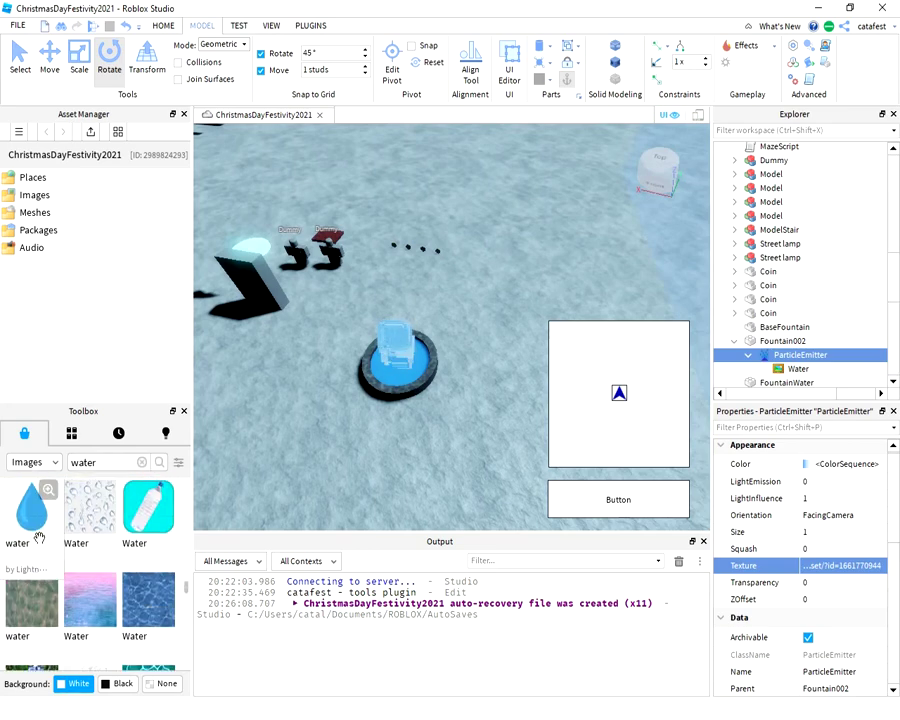
{"action": "left_click", "coordinate": [47, 538]}
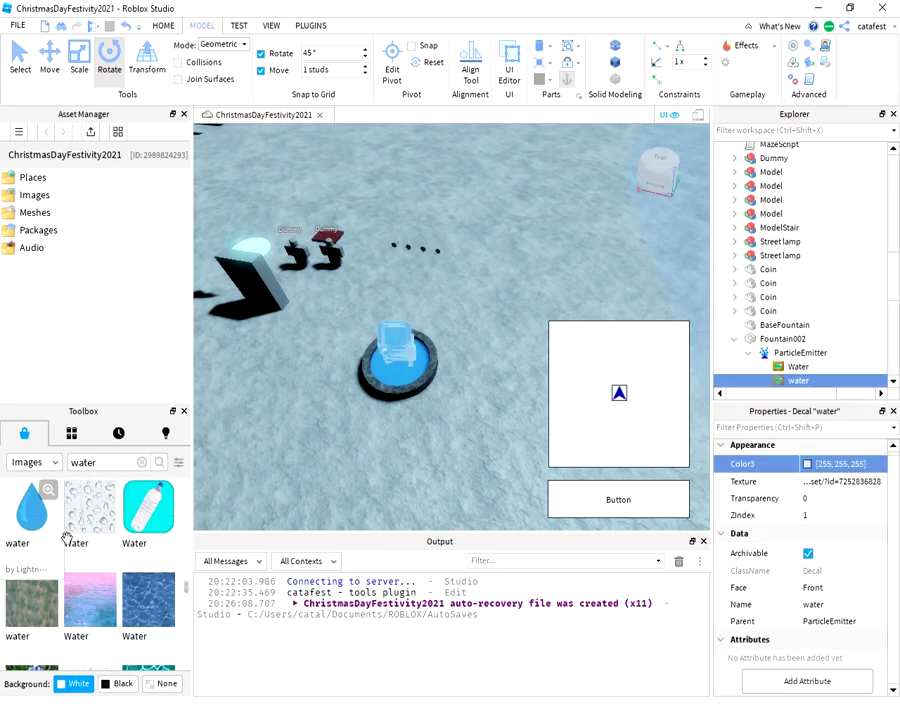
{"action": "left_click", "coordinate": [48, 489]}
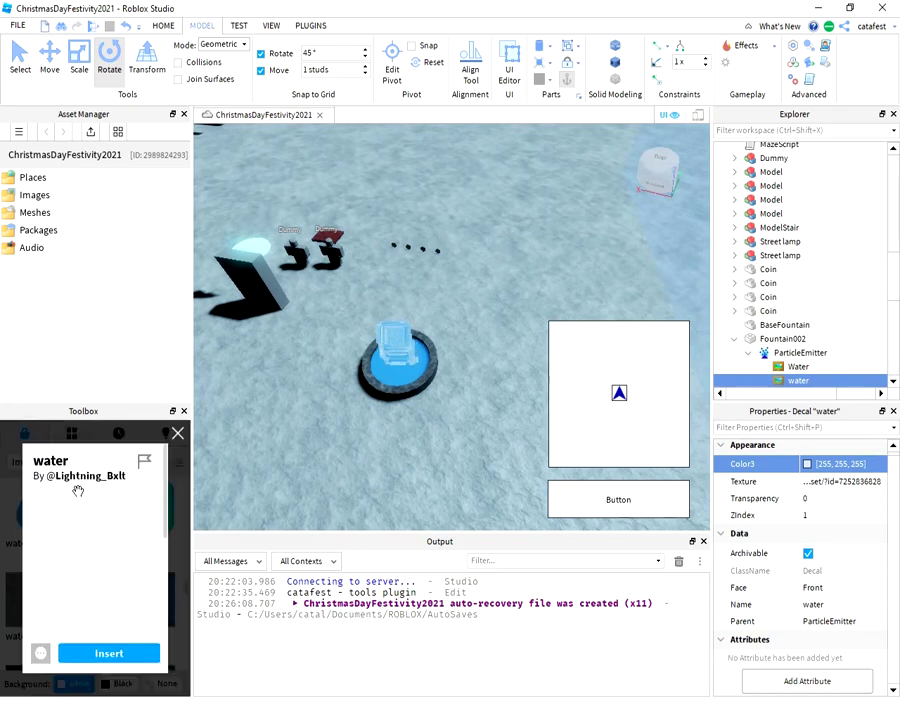
{"action": "left_click", "coordinate": [75, 654]}
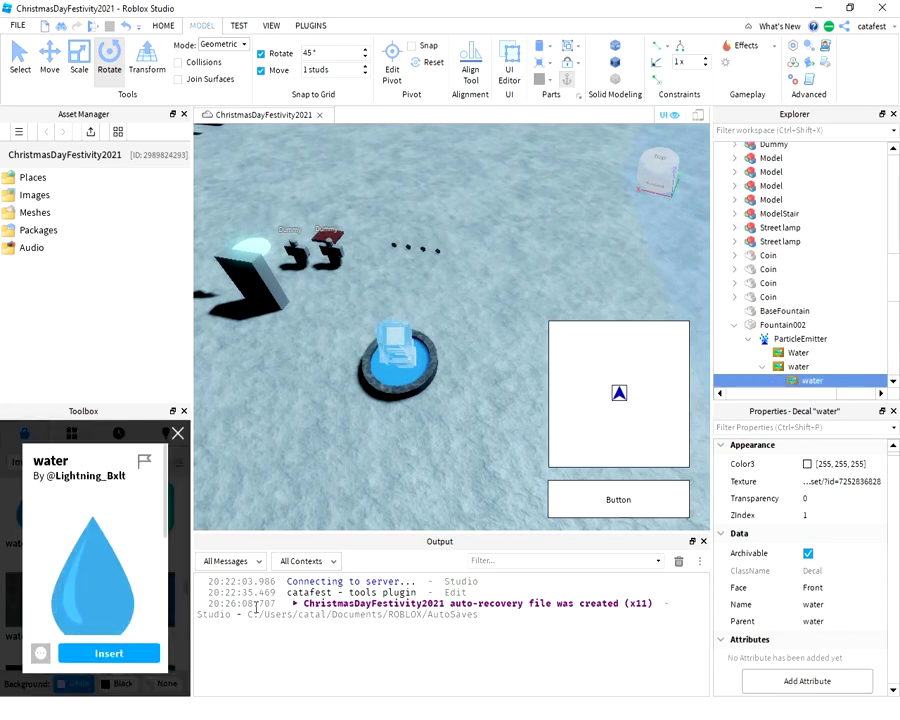
{"action": "left_click", "coordinate": [800, 367]}
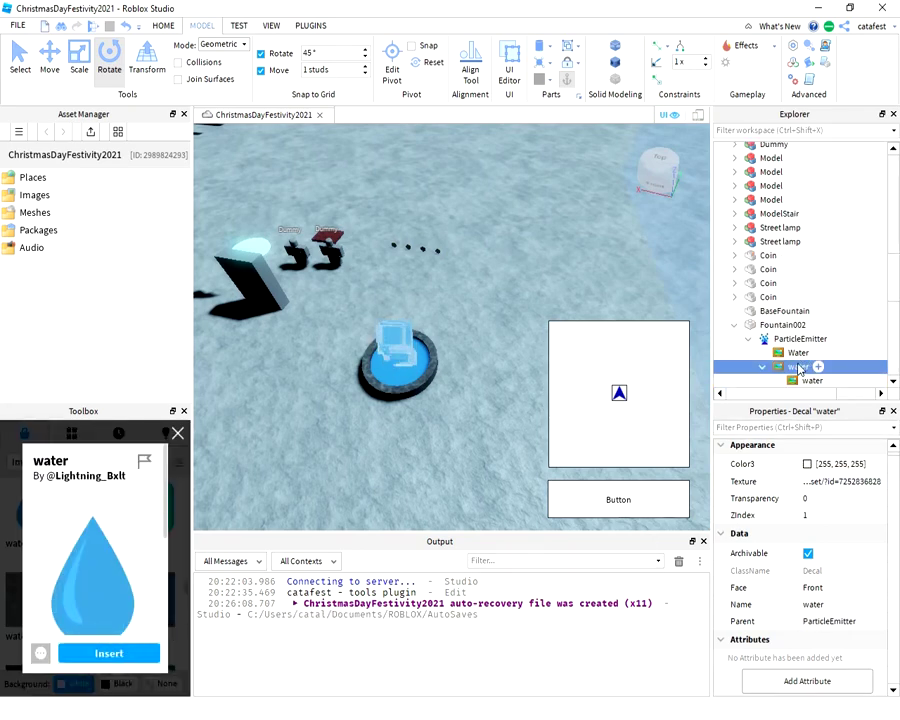
{"action": "left_click", "coordinate": [810, 380]}
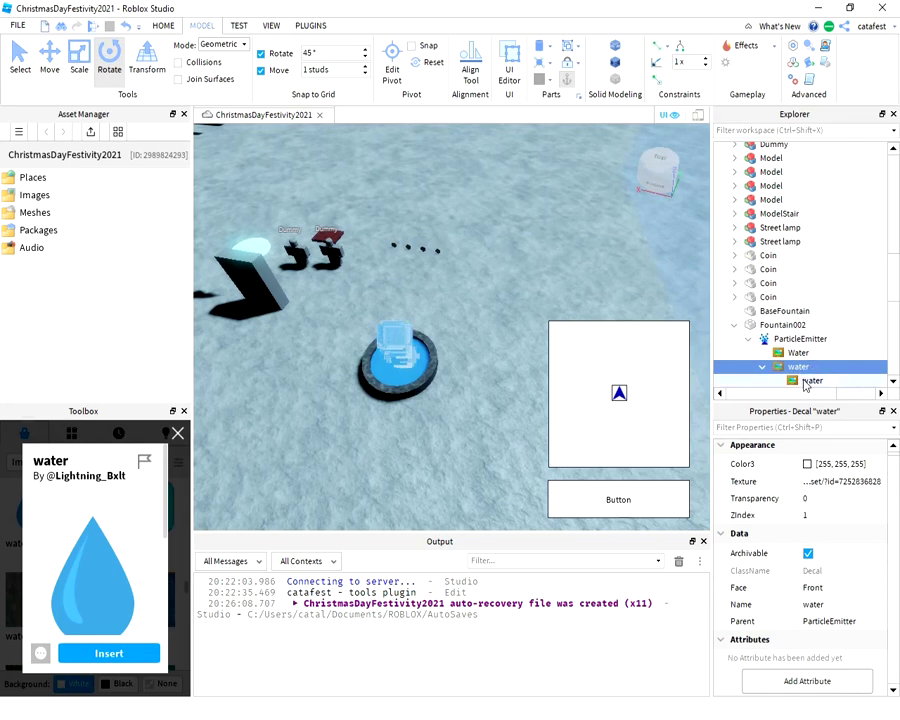
{"action": "left_click", "coordinate": [854, 483]}
{"action": "right_click", "coordinate": [850, 505]}
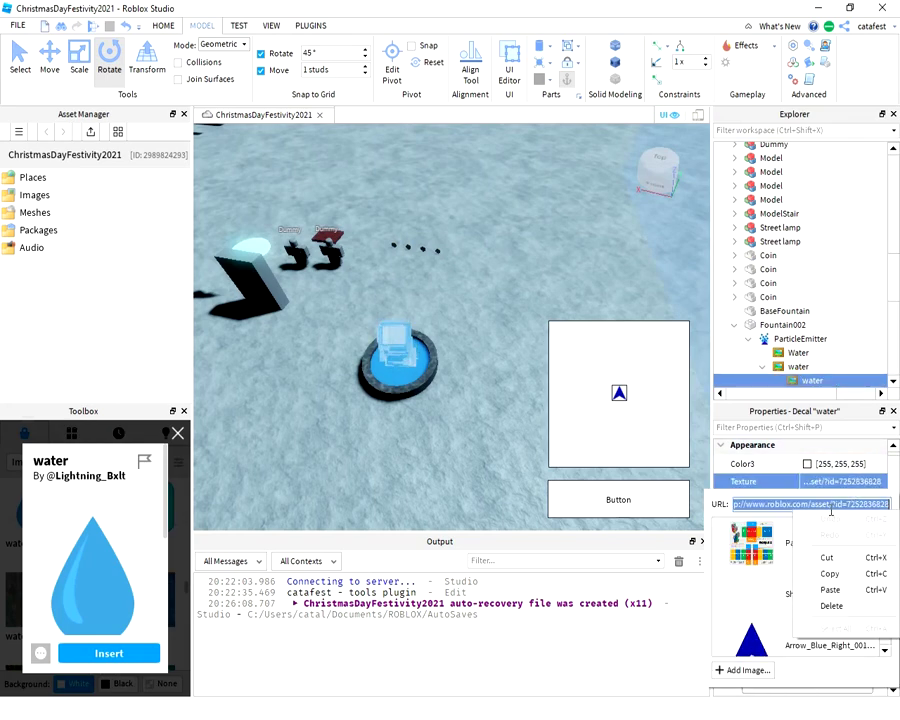
{"action": "left_click", "coordinate": [848, 573]}
{"action": "left_click", "coordinate": [798, 339]}
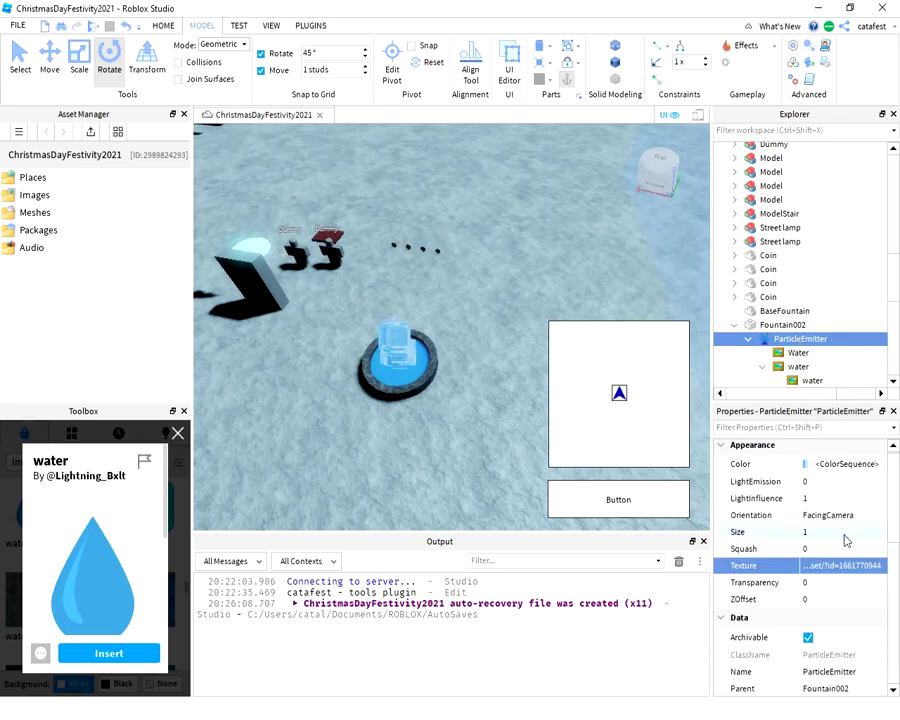
{"action": "left_click", "coordinate": [845, 565]}
{"action": "key", "text": "ctrl+v"}
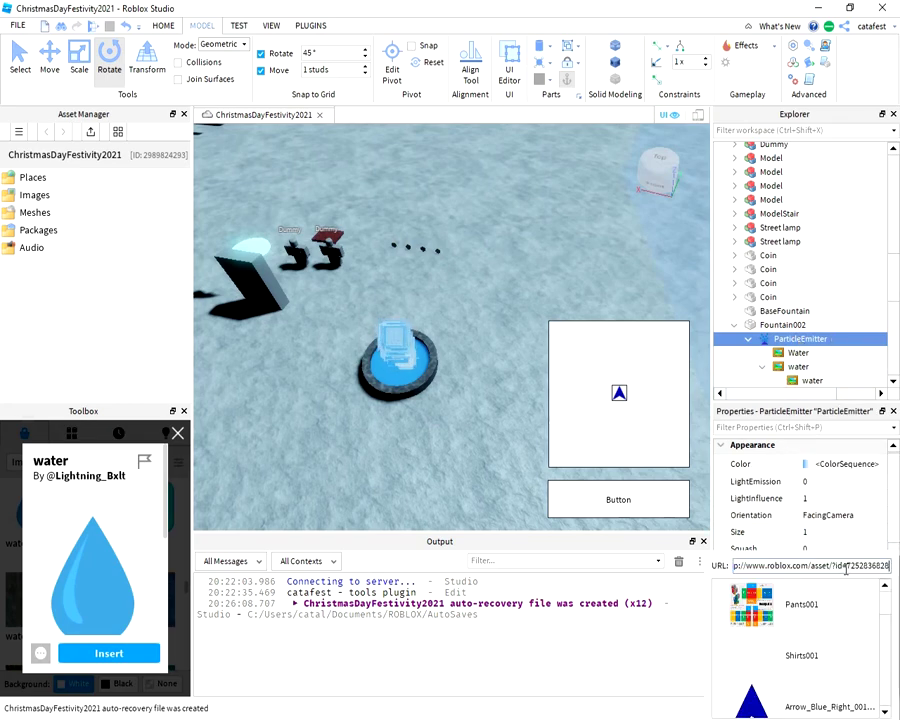
{"action": "key", "text": "Return"}
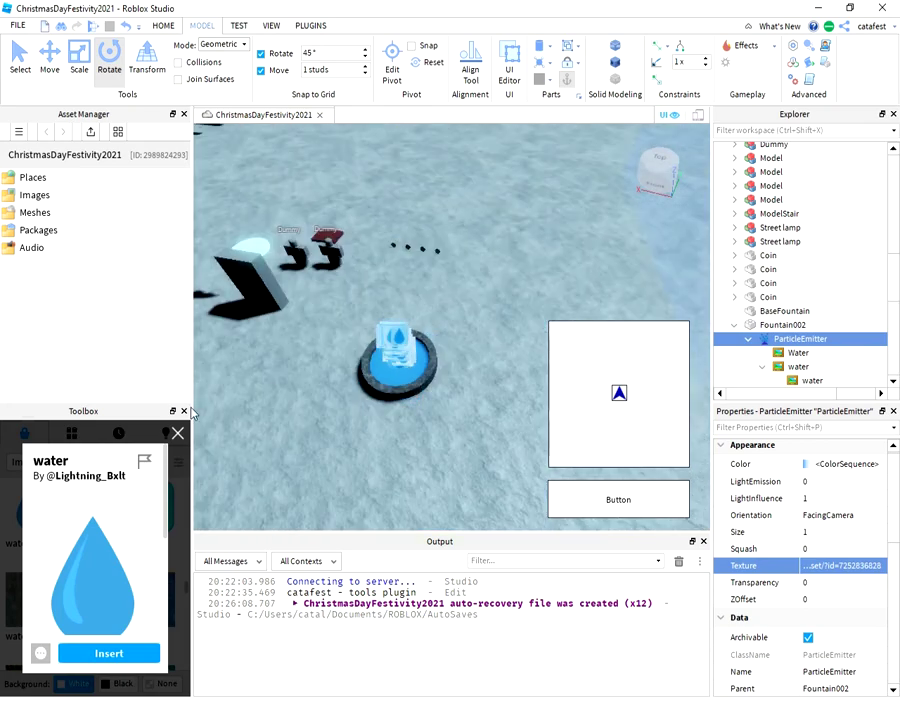
Find the white Water image with scattered small droplets further down the results and insert it as a decal under the ParticleEmitter.
{"action": "left_click", "coordinate": [177, 433]}
{"action": "scroll", "coordinate": [120, 548], "scroll_direction": "down", "scroll_amount": 3}
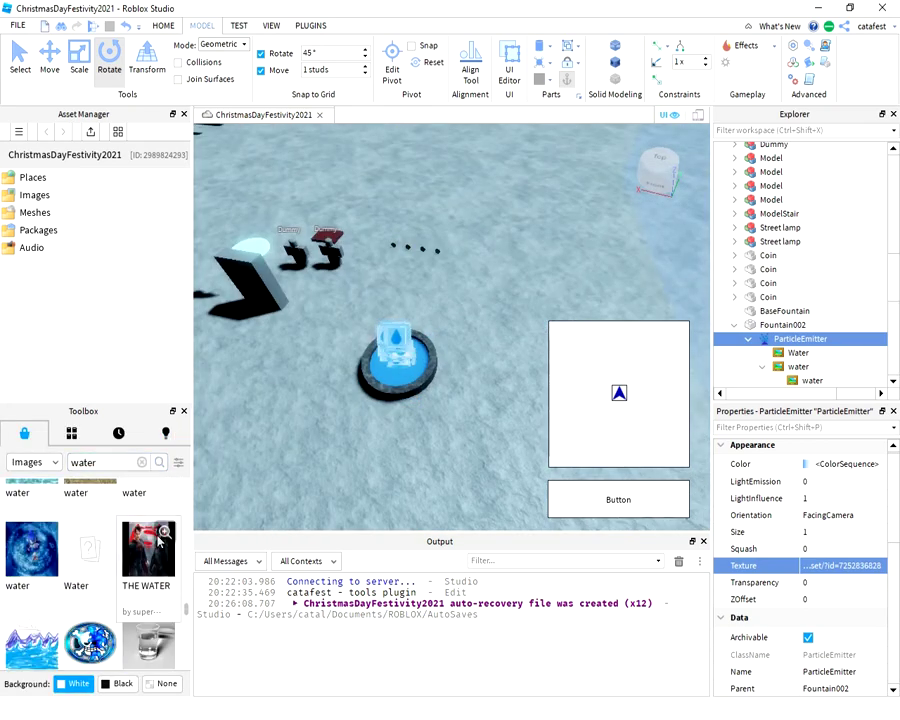
{"action": "scroll", "coordinate": [145, 540], "scroll_direction": "down", "scroll_amount": 5}
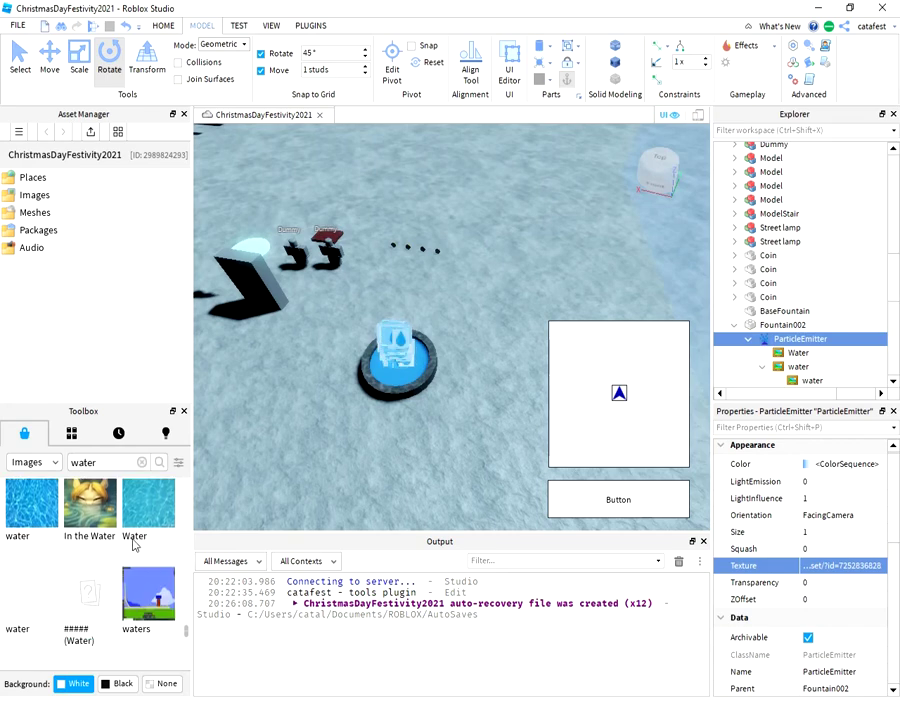
{"action": "scroll", "coordinate": [134, 544], "scroll_direction": "down", "scroll_amount": 5}
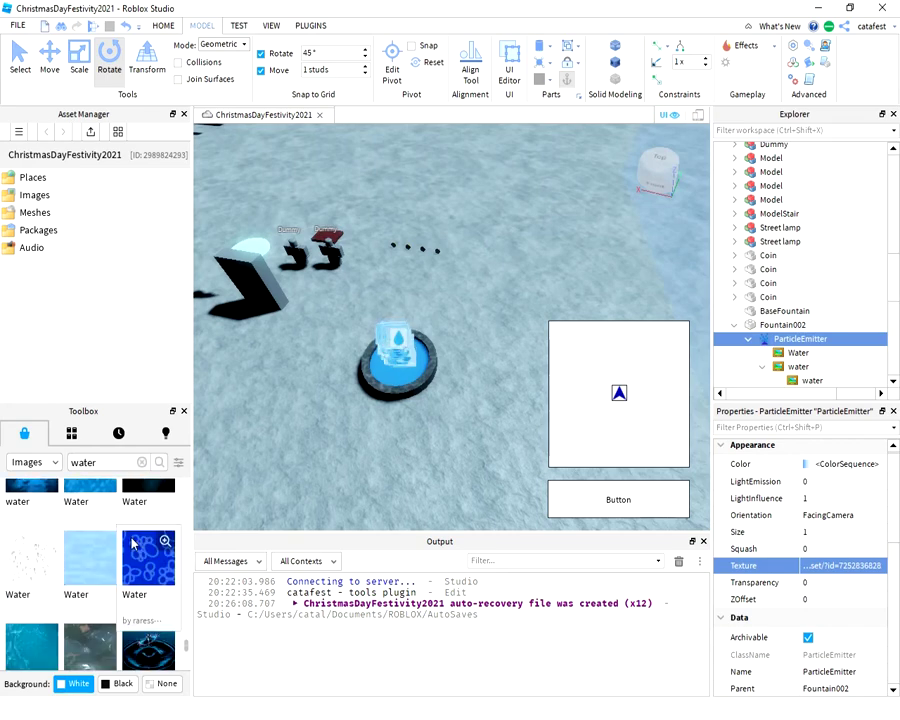
{"action": "left_click", "coordinate": [40, 560]}
{"action": "left_click", "coordinate": [48, 541]}
{"action": "left_click", "coordinate": [843, 482]}
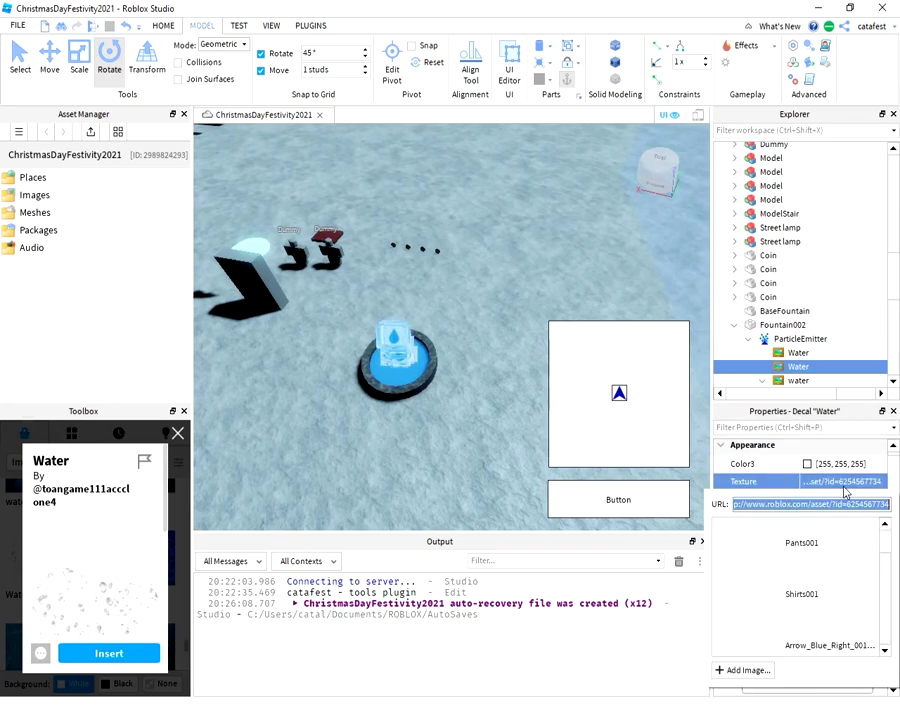
{"action": "right_click", "coordinate": [843, 503]}
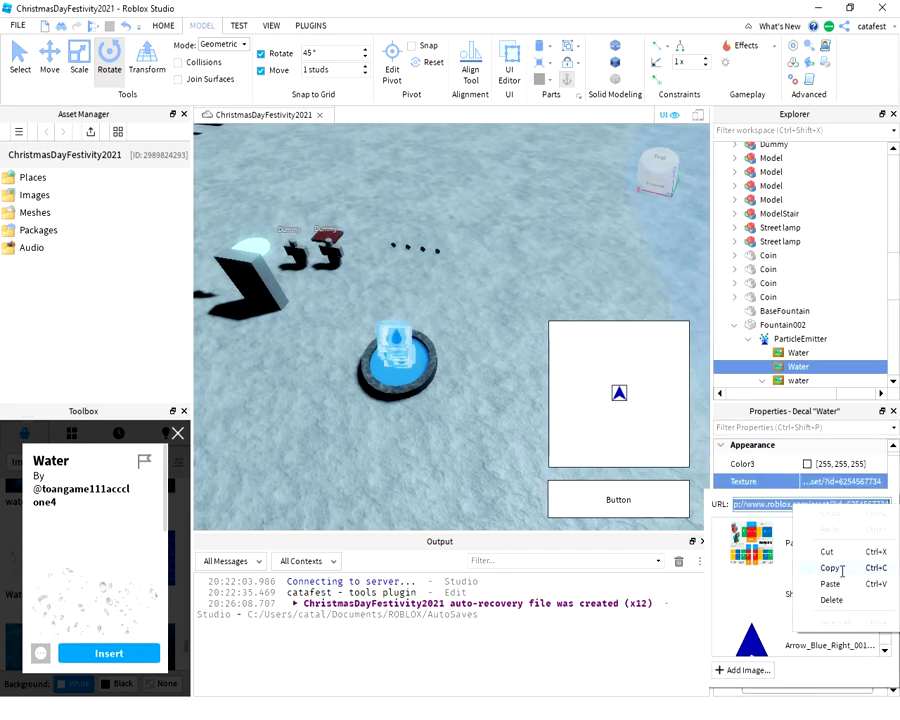
{"action": "left_click", "coordinate": [838, 566]}
{"action": "left_click", "coordinate": [800, 339]}
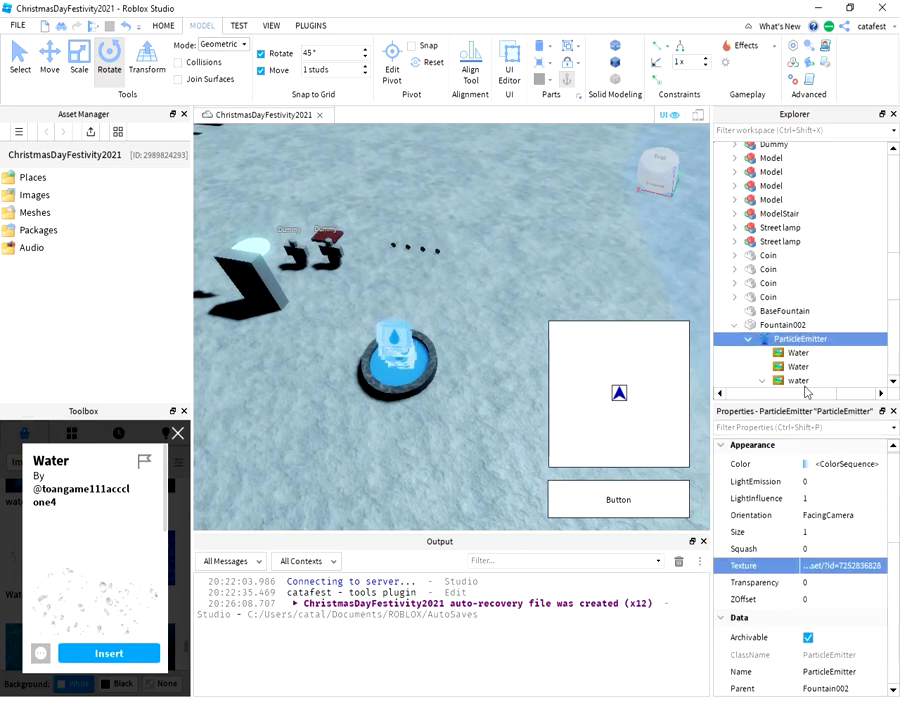
{"action": "left_click", "coordinate": [850, 566]}
{"action": "key", "text": "ctrl+v"}
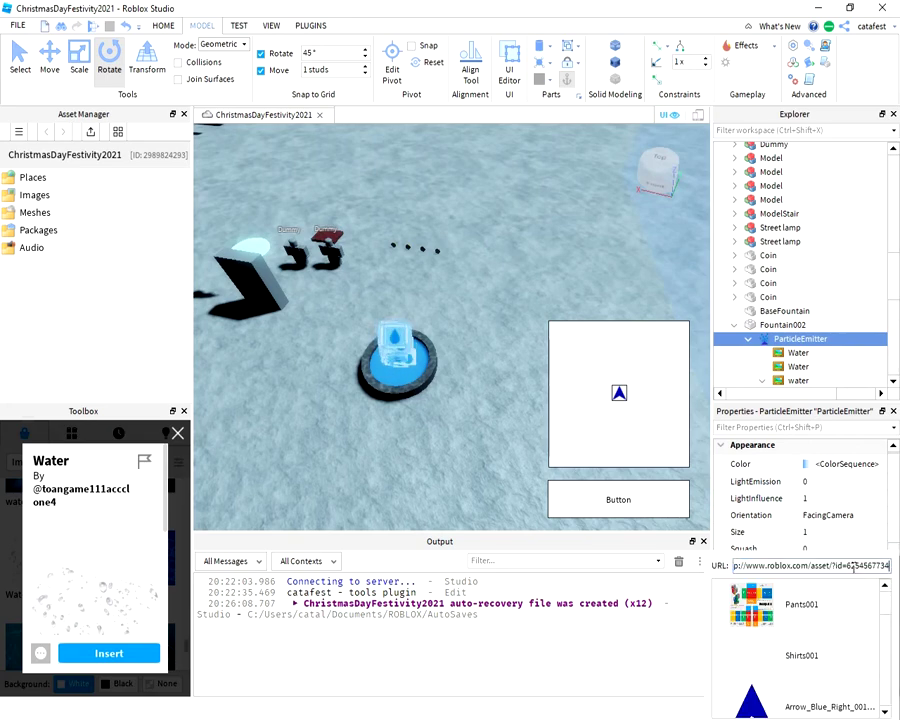
{"action": "key", "text": "Return"}
{"action": "scroll", "coordinate": [491, 341], "scroll_direction": "down", "scroll_amount": 3}
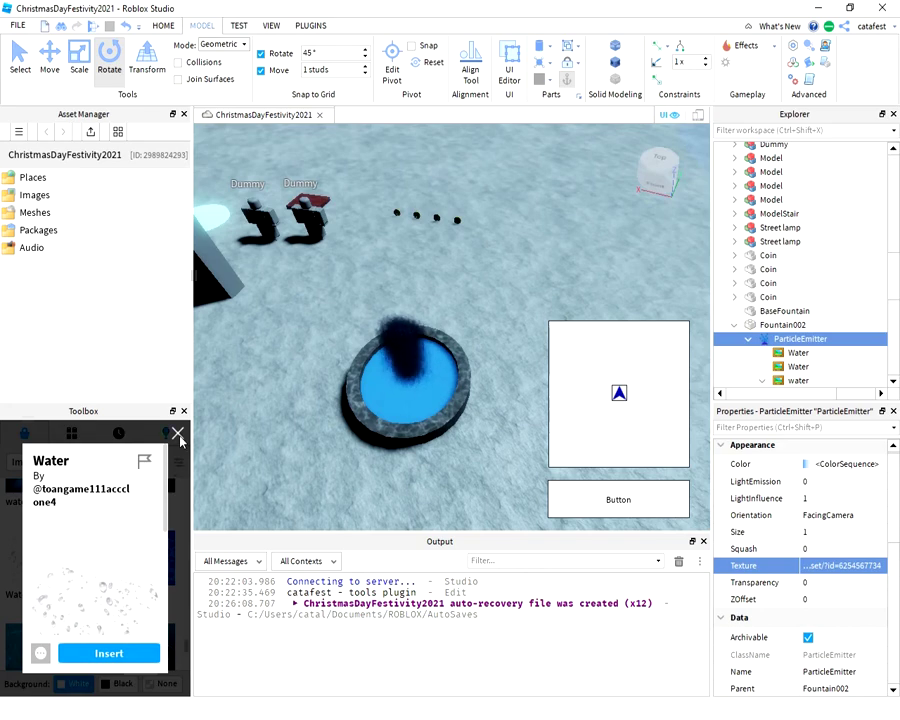
{"action": "left_click", "coordinate": [178, 434]}
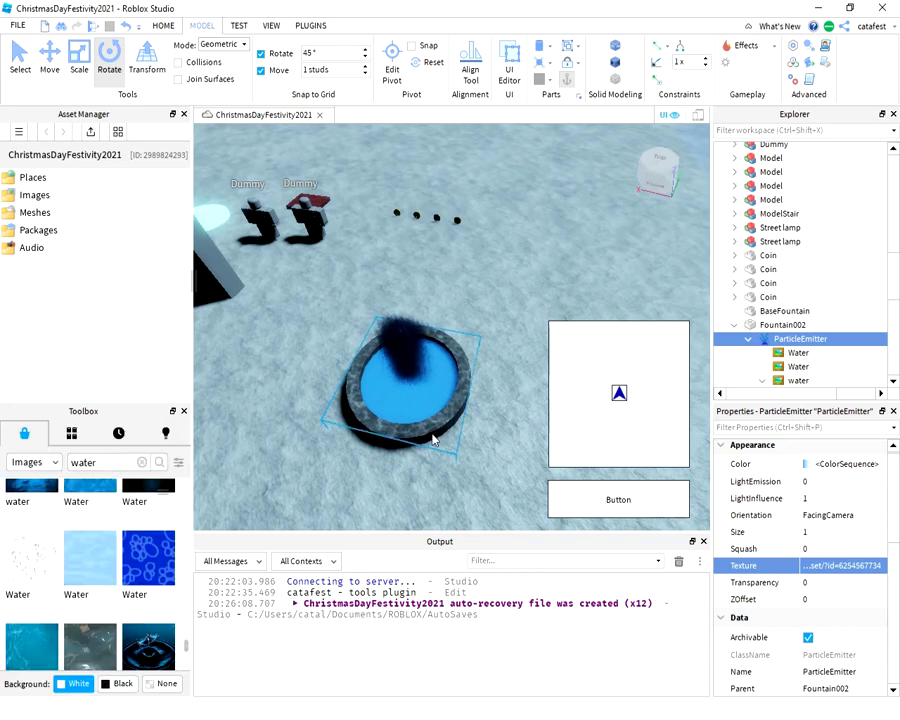
{"action": "key", "text": "a"}
{"action": "right_click_drag", "start_coordinate": [375, 353], "coordinate": [437, 381]}
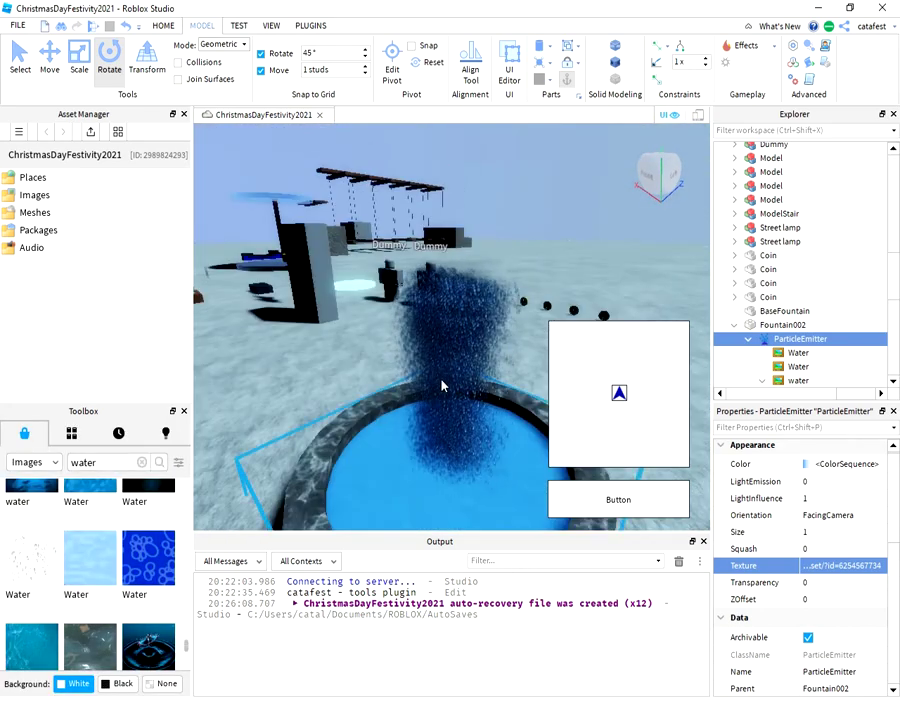
{"action": "mouse_move", "coordinate": [85, 566]}
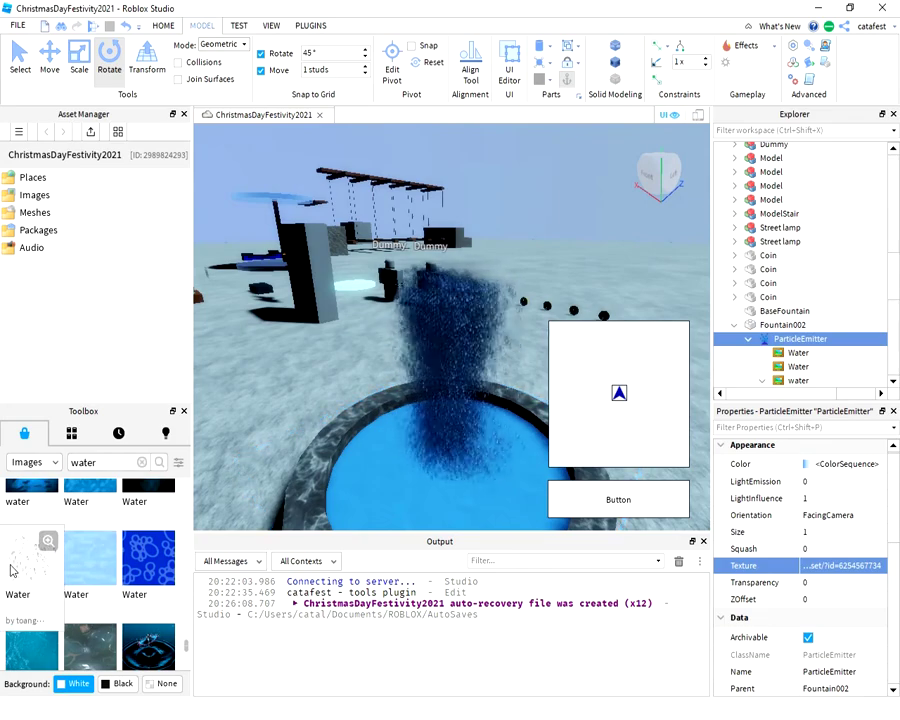
Delete all the leftover water decals under Fountain002's ParticleEmitter, then reselect the emitter and view the fountain.
{"action": "left_click", "coordinate": [810, 356]}
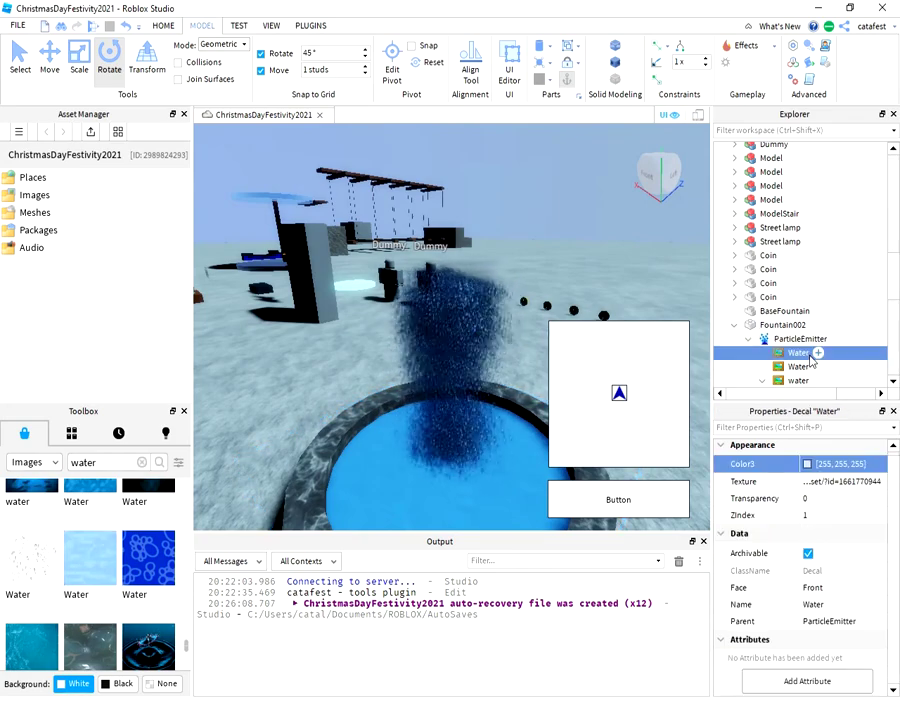
{"action": "key", "text": "Delete"}
{"action": "left_click", "coordinate": [797, 356]}
{"action": "key", "text": "Delete"}
{"action": "left_click", "coordinate": [797, 354]}
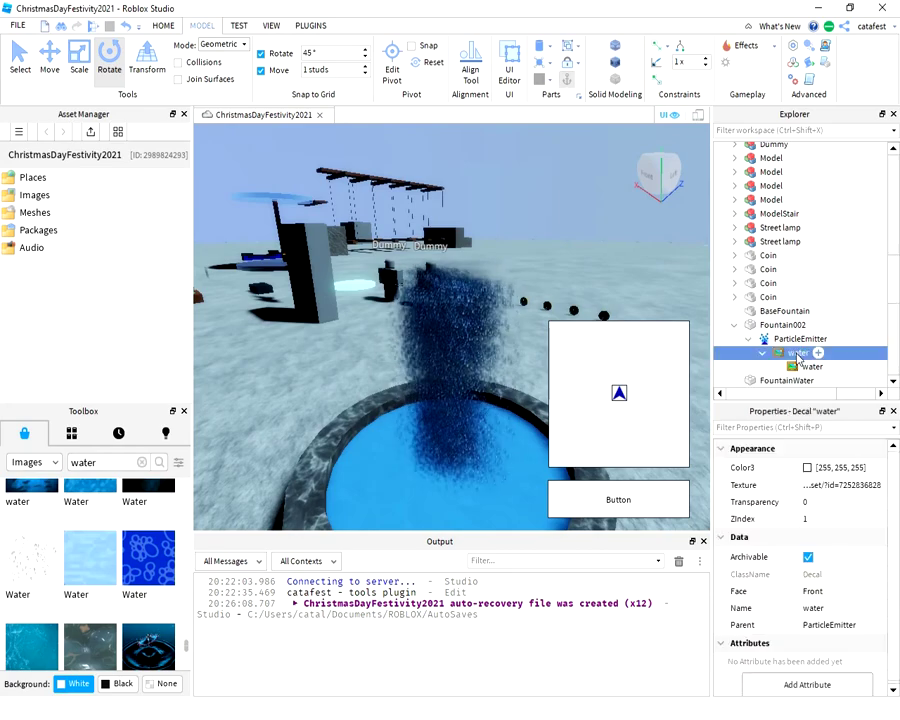
{"action": "key", "text": "Delete"}
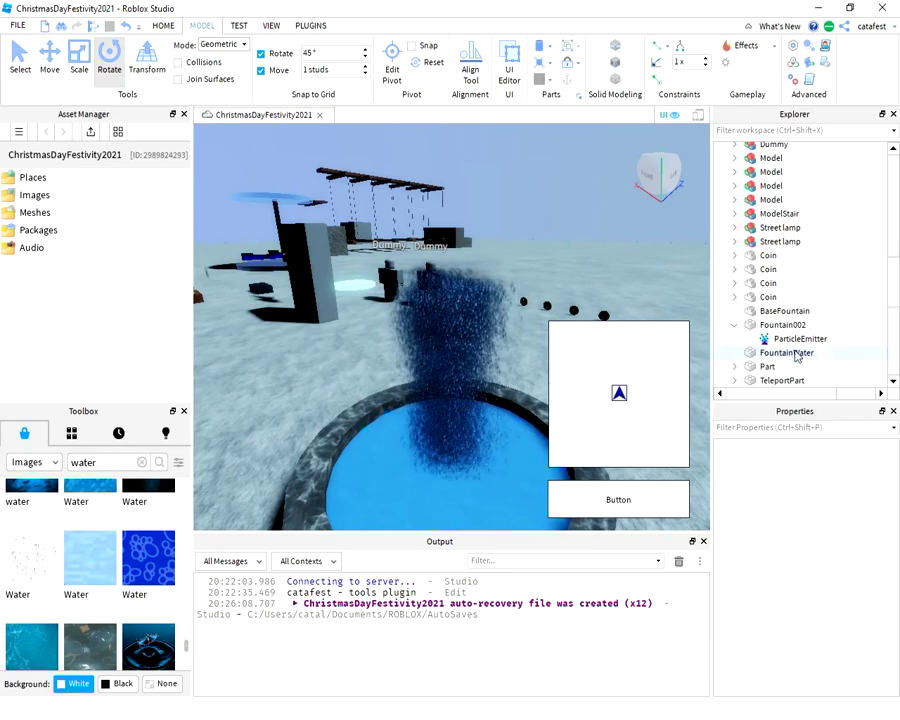
{"action": "left_click", "coordinate": [788, 339]}
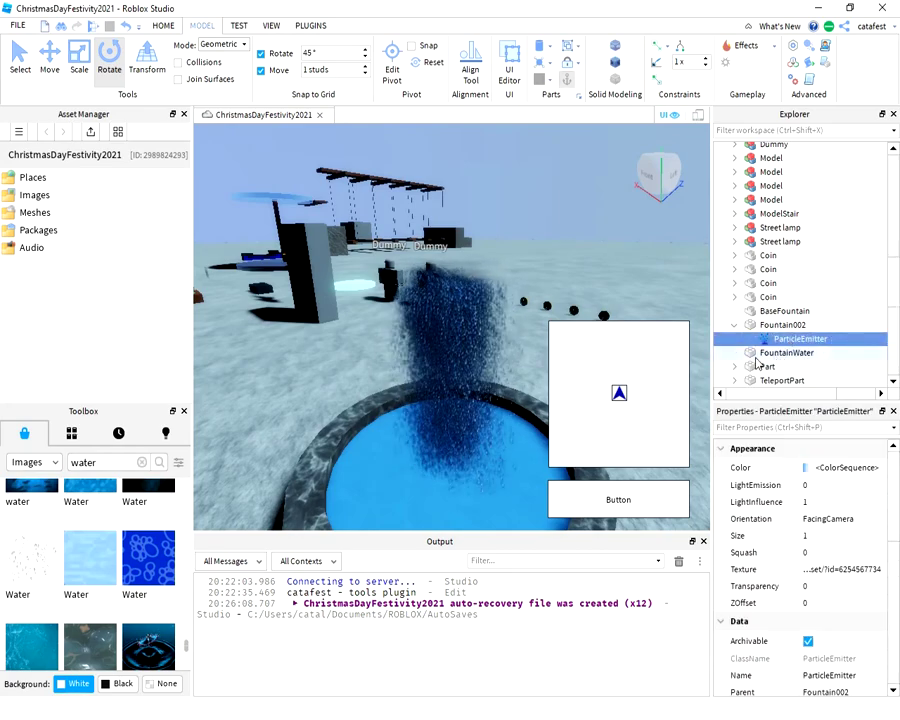
{"action": "scroll", "coordinate": [450, 428], "scroll_direction": "down", "scroll_amount": 3}
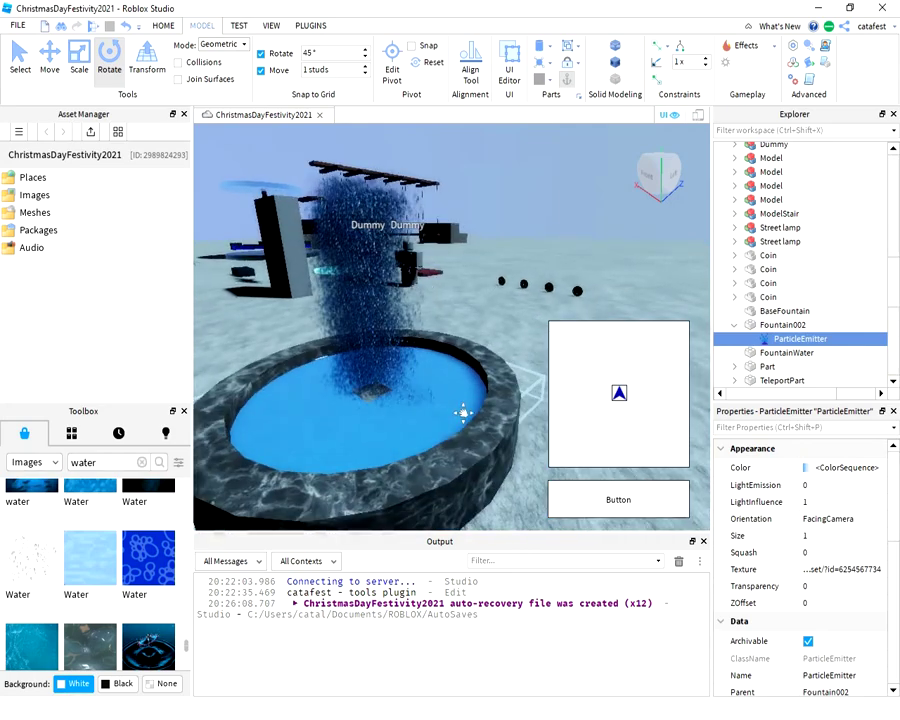
Open the ParticleEmitter's Color sequence, move its middle keypoint to time 0.0166, and delete that keypoint.
{"action": "left_click", "coordinate": [843, 467]}
{"action": "left_click", "coordinate": [878, 467]}
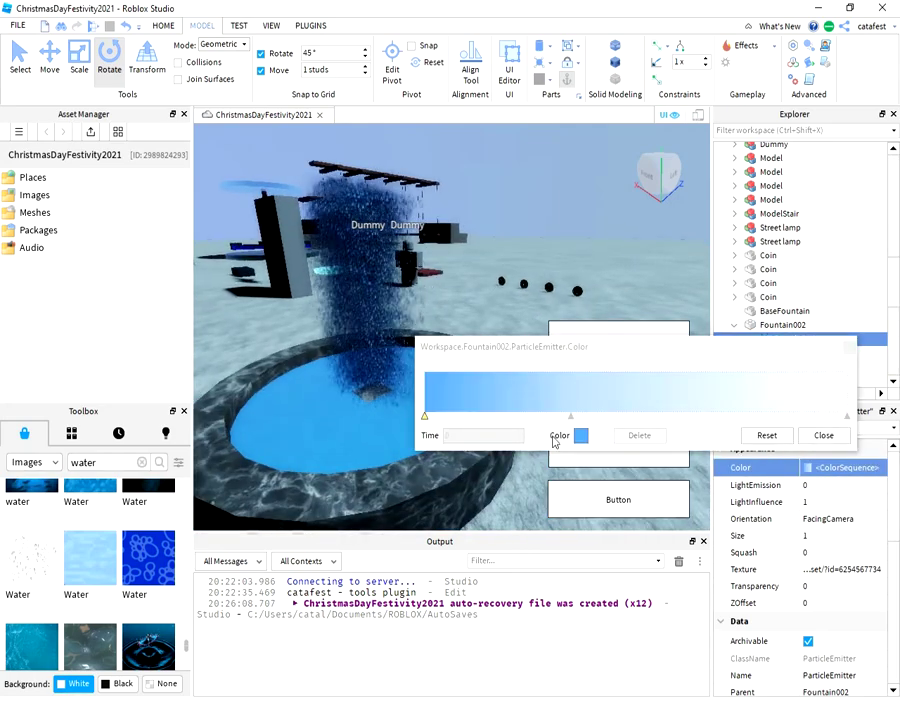
{"action": "left_click", "coordinate": [505, 418]}
{"action": "left_click_drag", "start_coordinate": [505, 418], "coordinate": [431, 418]}
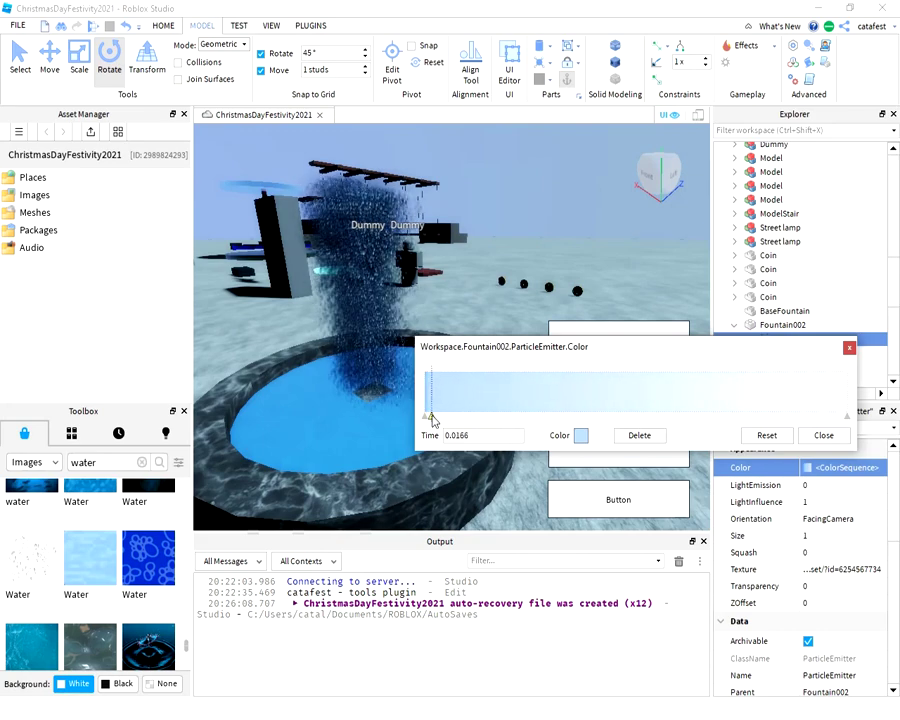
{"action": "left_click", "coordinate": [639, 437]}
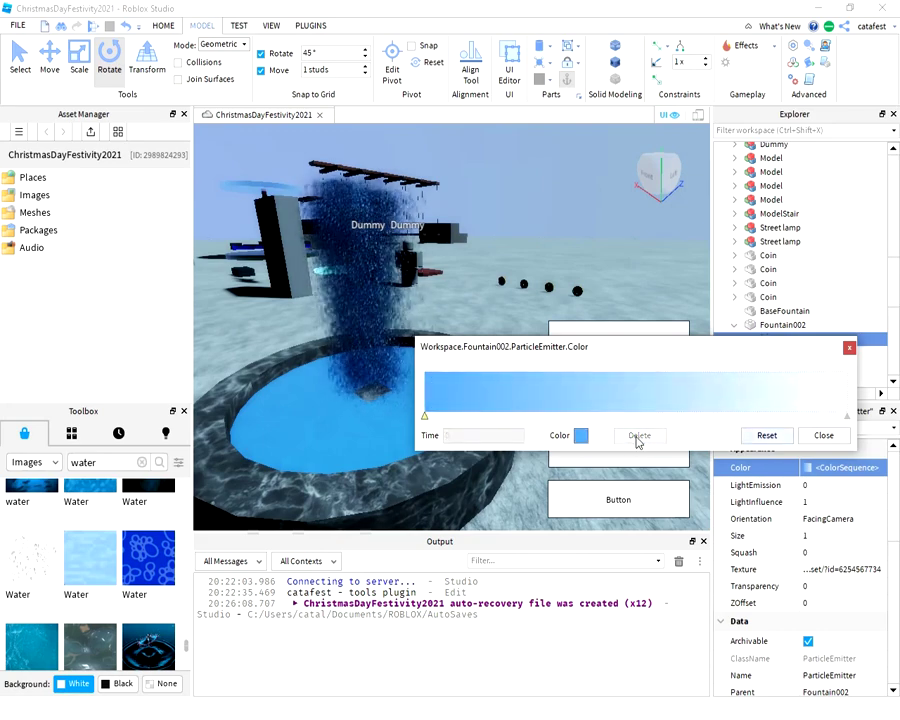
Add a keypoint close to the start of the colour gradient, set the start keypoint's colour to white #ffffff, and close the gradient editor.
{"action": "left_click", "coordinate": [515, 412]}
{"action": "left_click_drag", "start_coordinate": [515, 413], "coordinate": [434, 412]}
{"action": "left_click", "coordinate": [581, 436]}
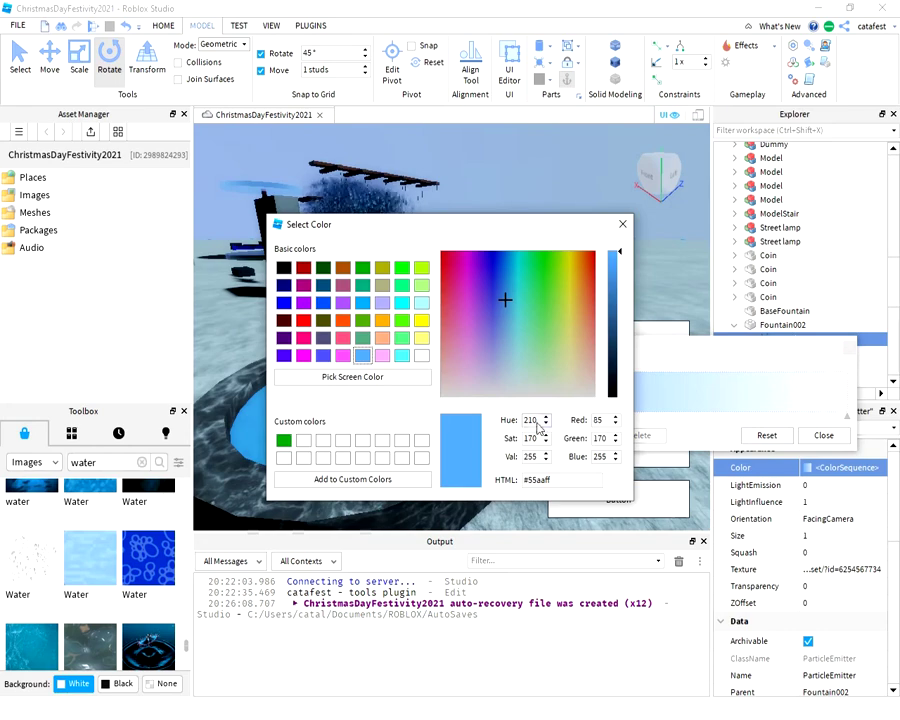
{"action": "left_click", "coordinate": [421, 356]}
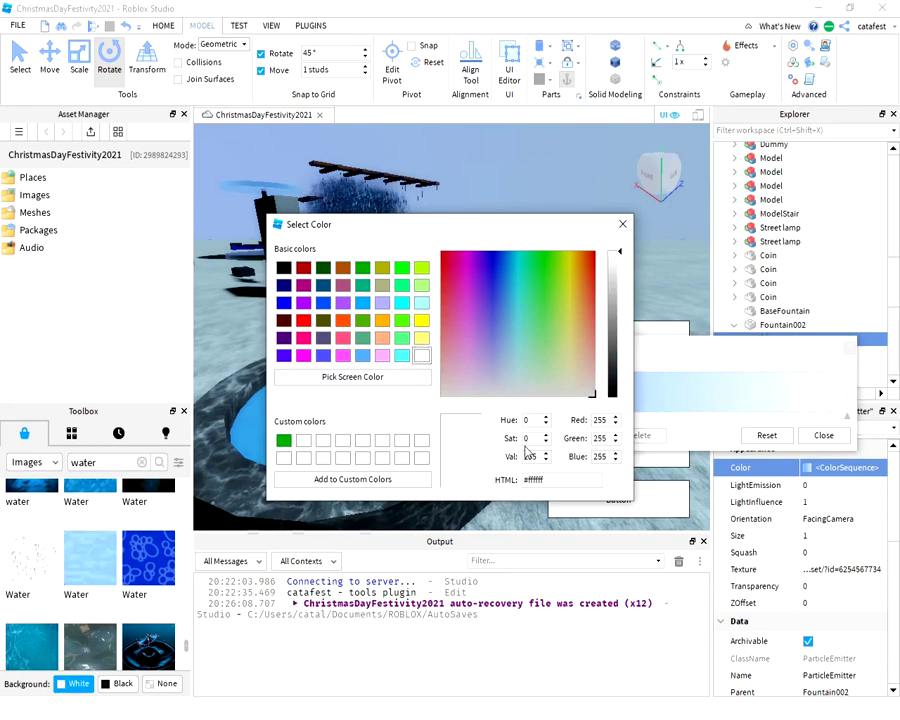
{"action": "left_click", "coordinate": [622, 224]}
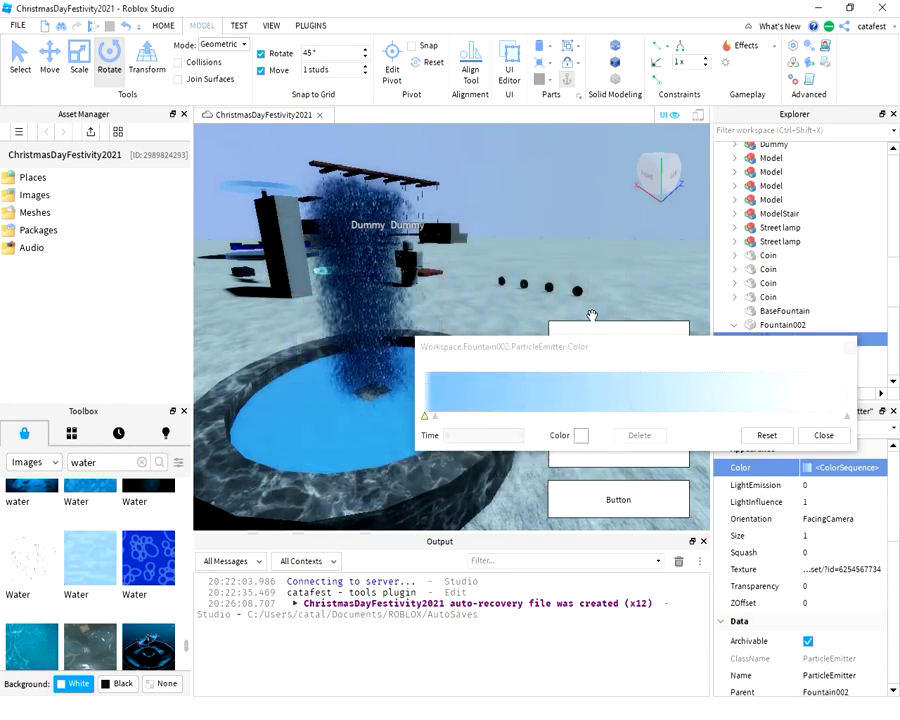
{"action": "left_click", "coordinate": [822, 436]}
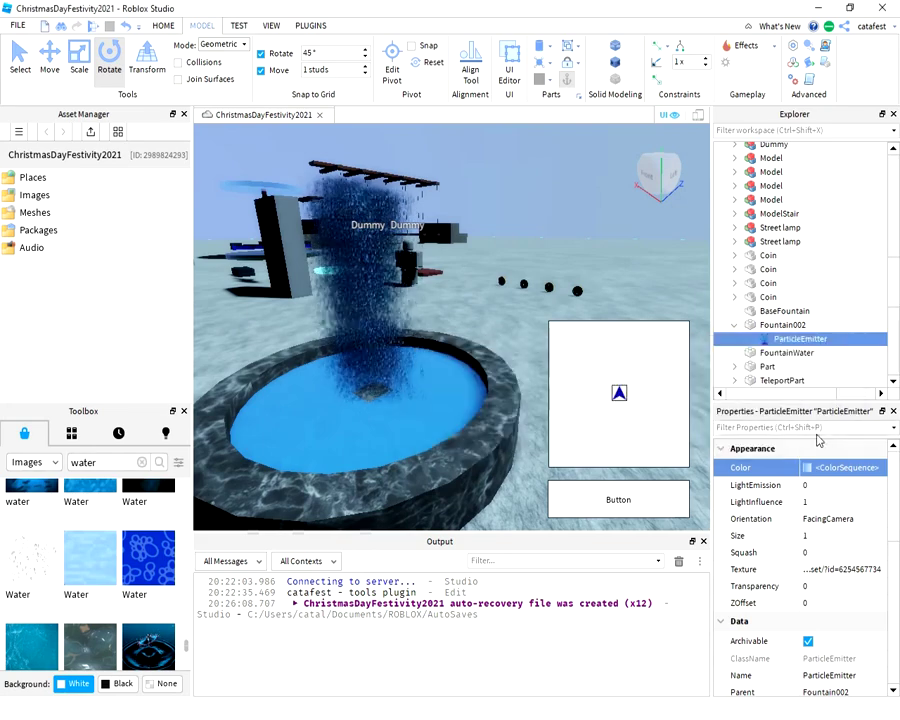
Try smaller particles by setting the ParticleEmitter's Size to 0.3 and then 0.5.
{"action": "left_click", "coordinate": [835, 538]}
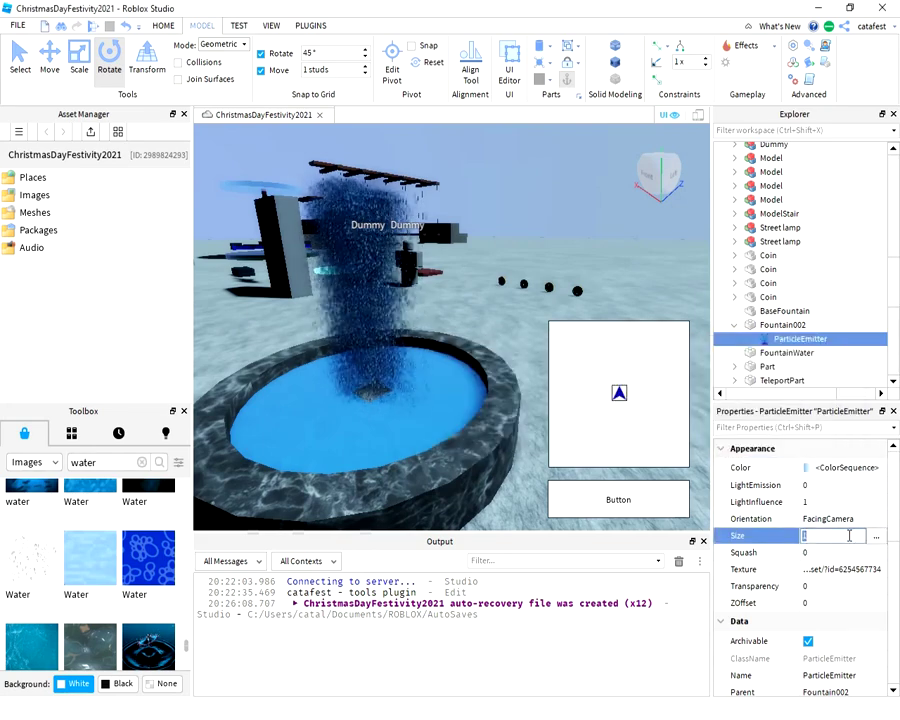
{"action": "key", "text": "Return"}
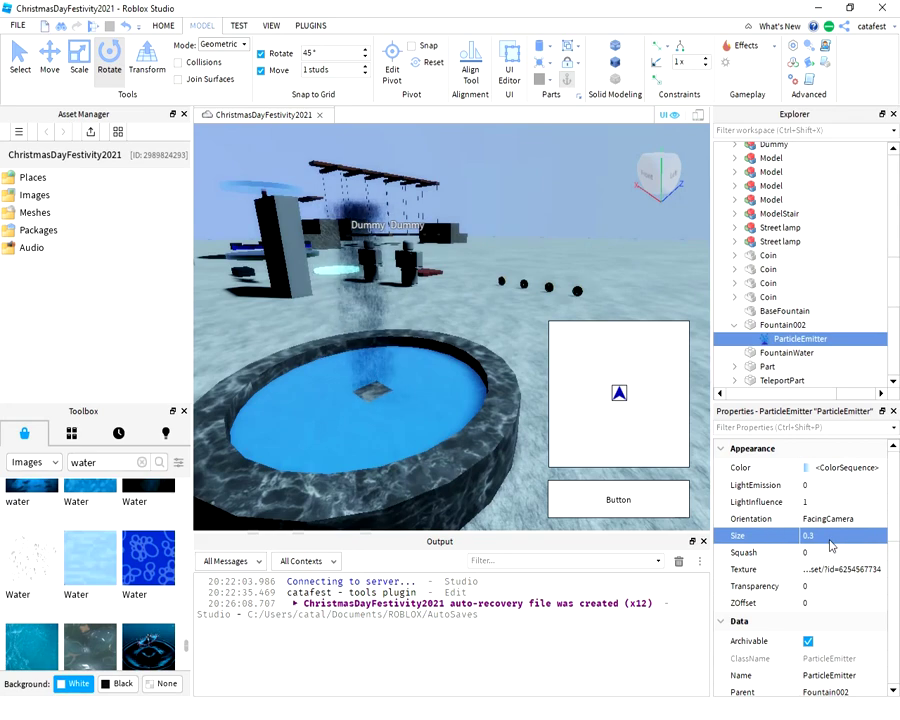
{"action": "left_click", "coordinate": [835, 539]}
{"action": "type", "text": "0.5"}
{"action": "key", "text": "Return"}
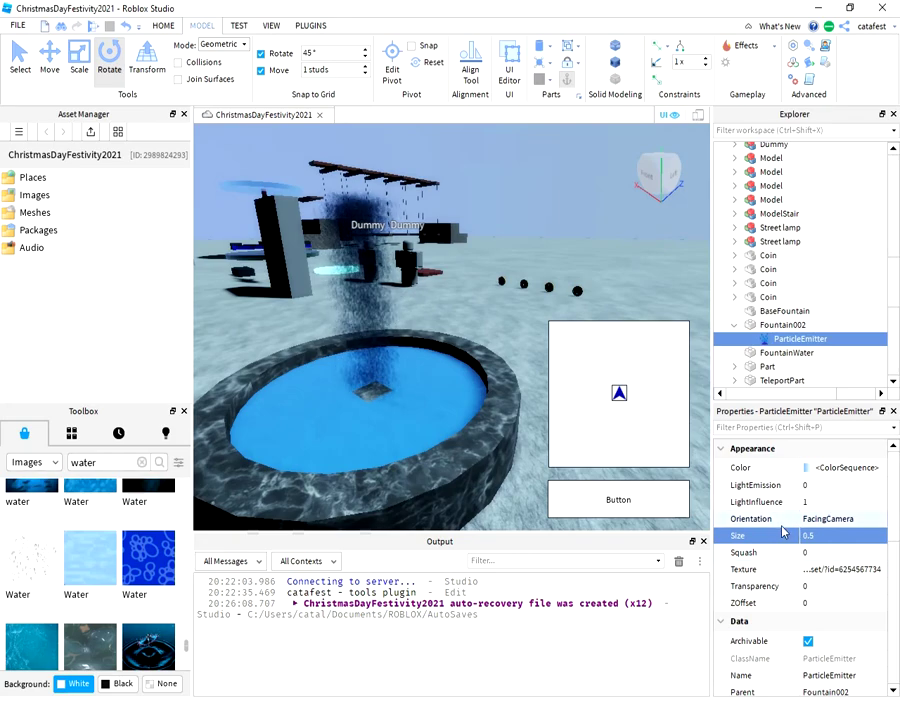
Try a ParticleEmitter Size of 2 and inspect the fountain spray up close.
{"action": "left_click", "coordinate": [817, 539]}
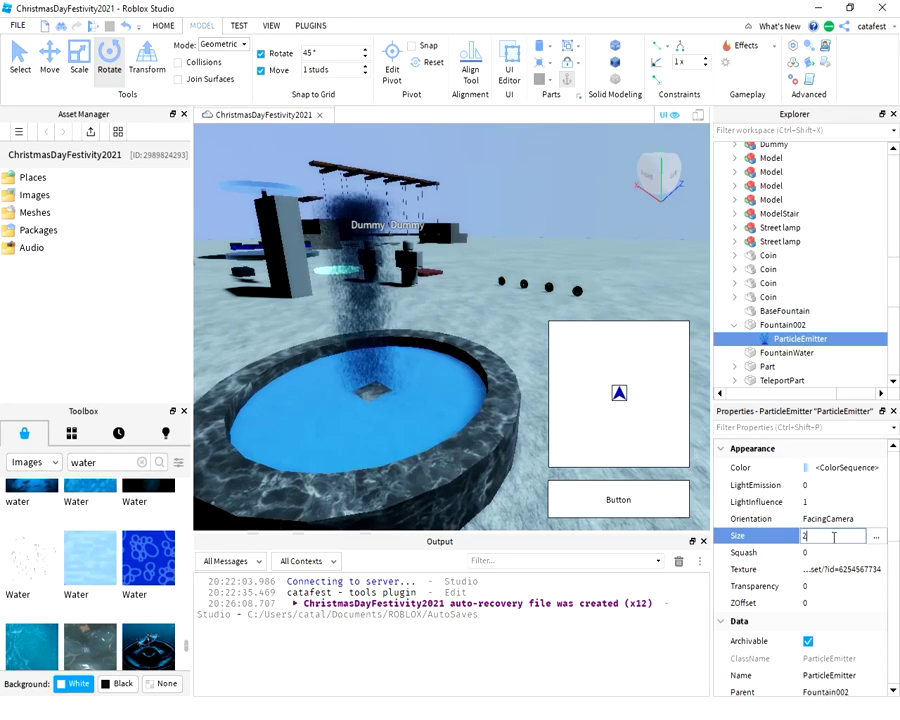
{"action": "key", "text": "Return"}
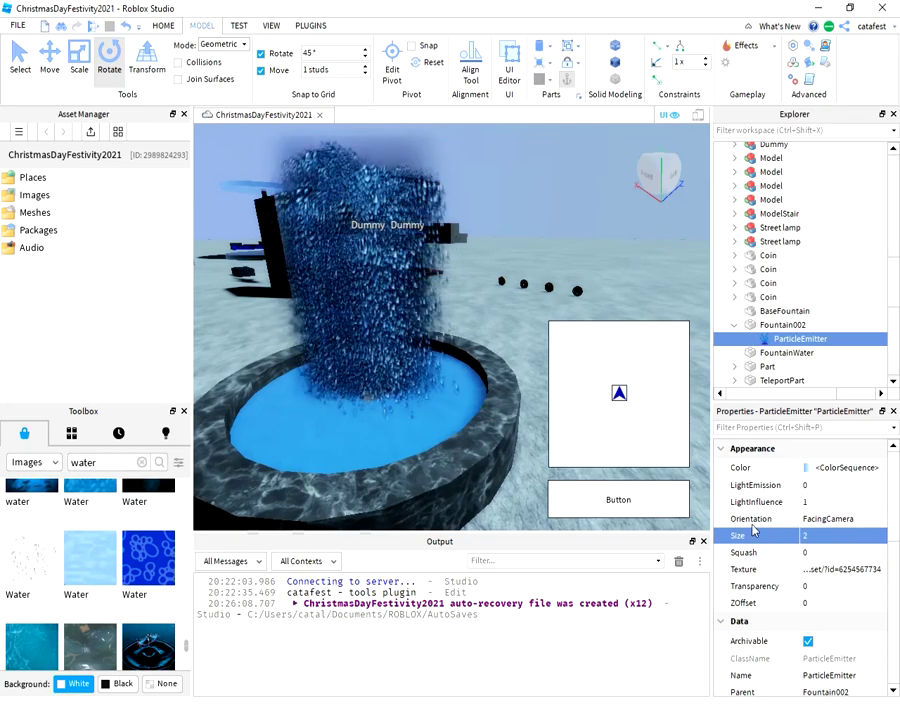
{"action": "scroll", "coordinate": [486, 438], "scroll_direction": "up", "scroll_amount": 5}
{"action": "mouse_move", "coordinate": [486, 438]}
{"action": "right_mouse_down"}
{"action": "mouse_move", "coordinate": [492, 426]}
{"action": "mouse_move", "coordinate": [470, 430]}
{"action": "mouse_move", "coordinate": [476, 440]}
{"action": "right_mouse_up"}
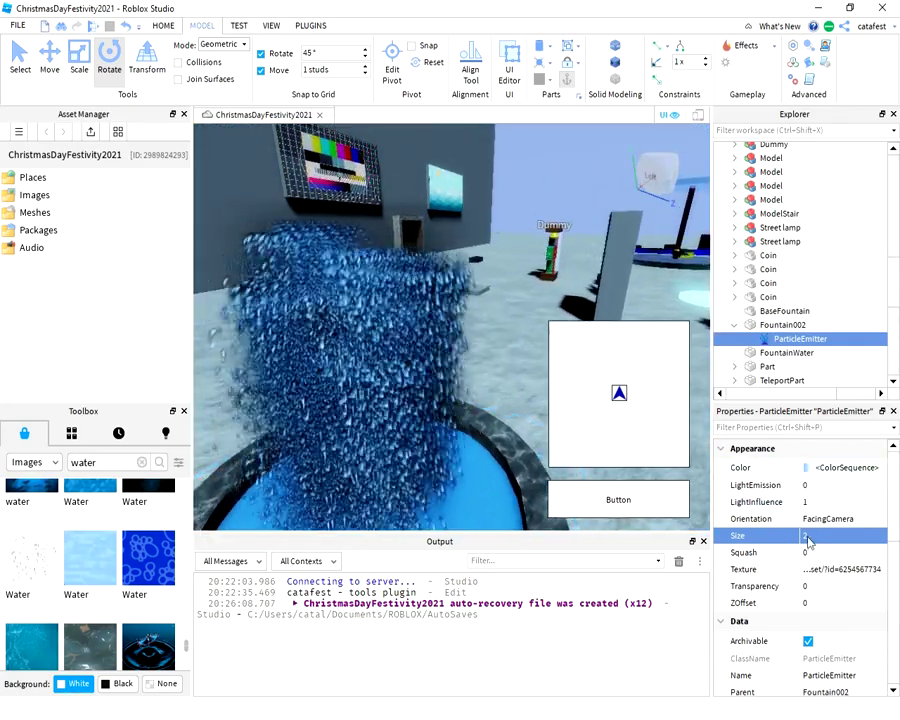
Try a ParticleEmitter Size of 1.5 and check the spray from far away and close up.
{"action": "left_click", "coordinate": [808, 538]}
{"action": "type", "text": "1"}
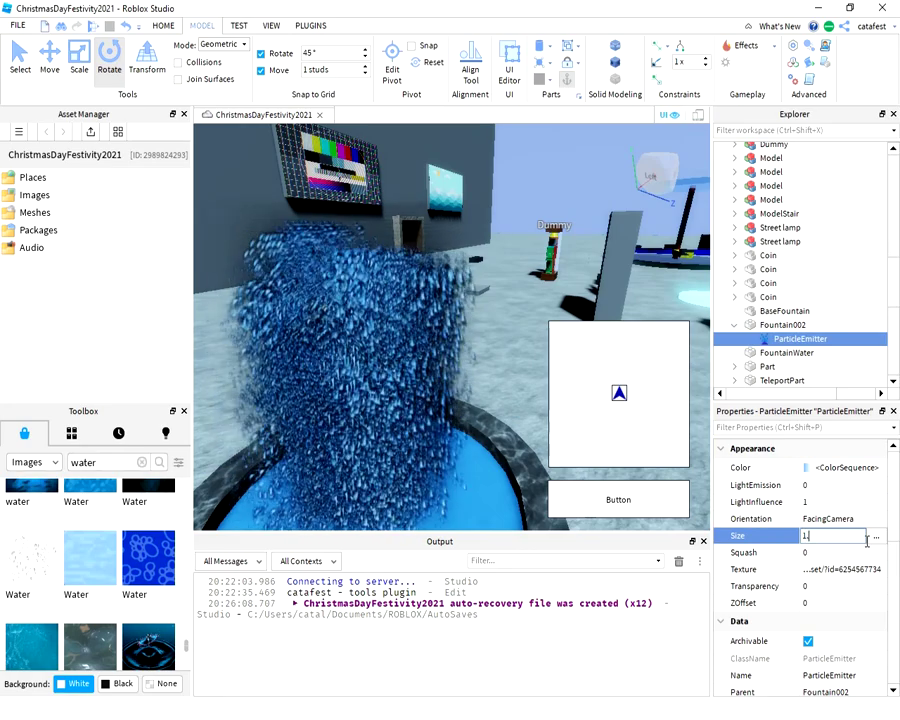
{"action": "type", "text": ".5"}
{"action": "key", "text": "Return"}
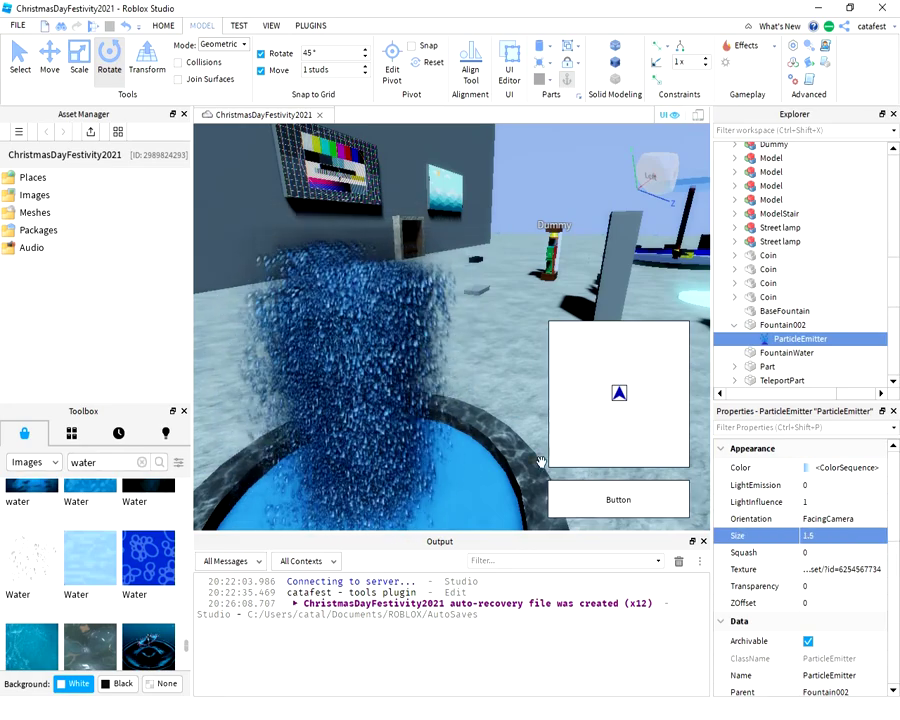
{"action": "scroll", "coordinate": [469, 433], "scroll_direction": "down", "scroll_amount": 5}
{"action": "scroll", "coordinate": [474, 452], "scroll_direction": "down", "scroll_amount": 2}
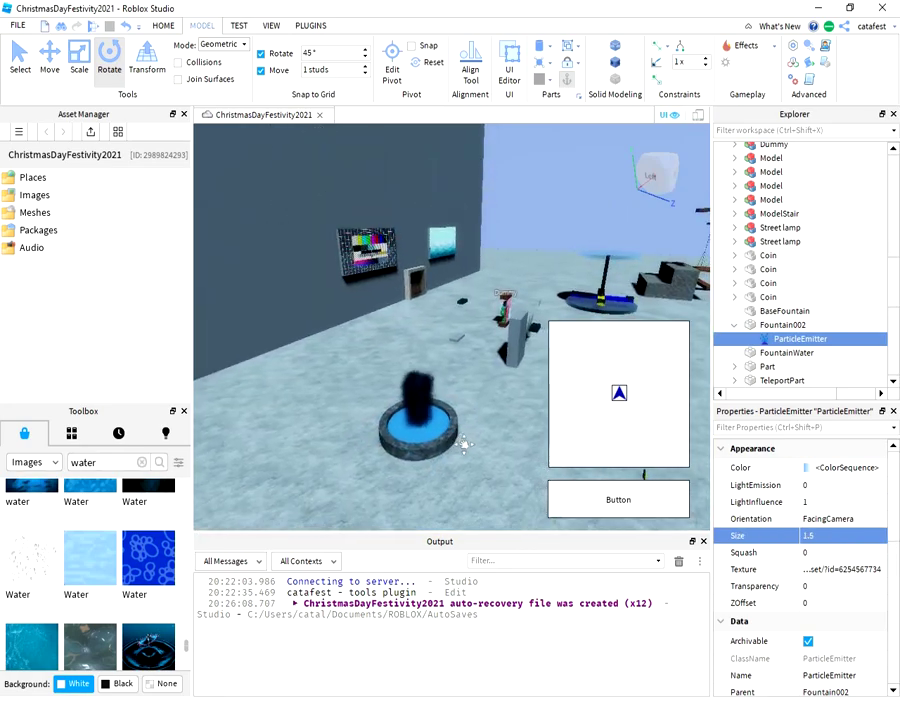
{"action": "scroll", "coordinate": [405, 450], "scroll_direction": "up", "scroll_amount": 6}
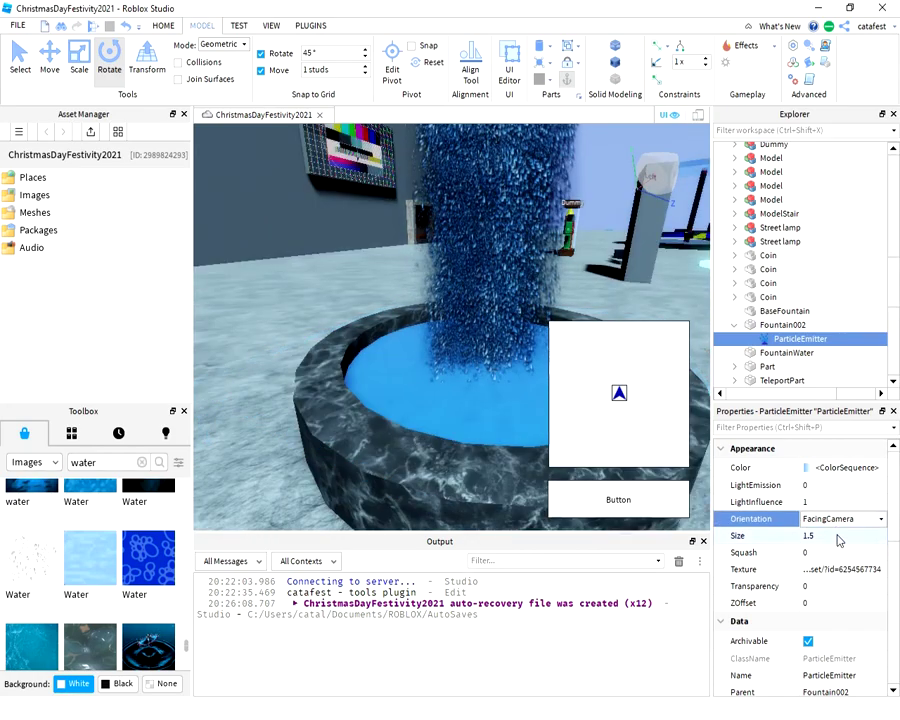
Set the ParticleEmitter's Size to 1 and view the whole fountain from a distance.
{"action": "left_click", "coordinate": [838, 537]}
{"action": "type", "text": "1"}
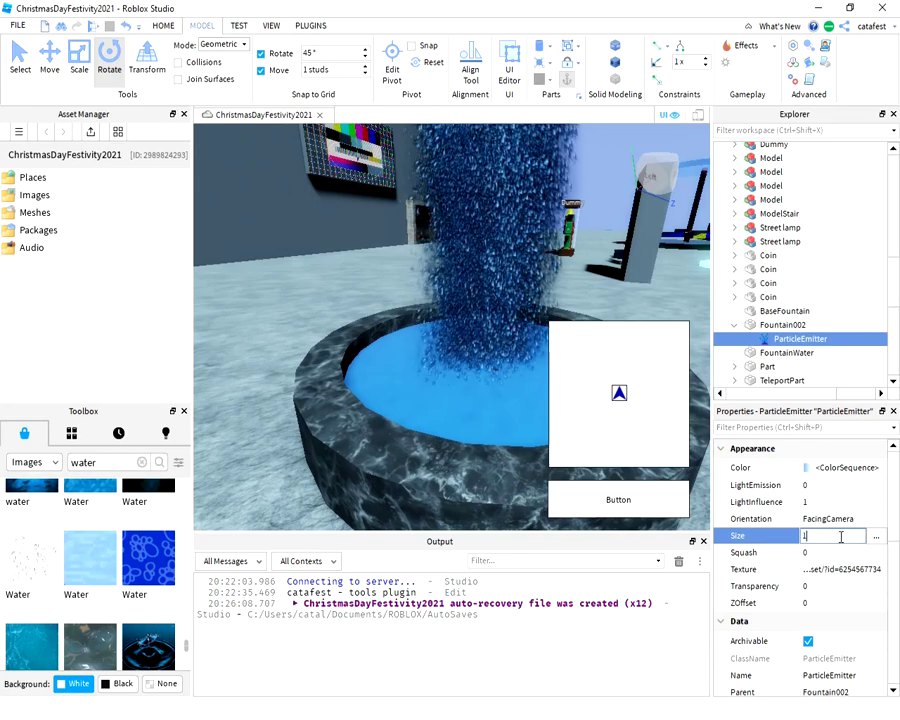
{"action": "key", "text": "Return"}
{"action": "scroll", "coordinate": [470, 350], "scroll_direction": "down", "scroll_amount": 8}
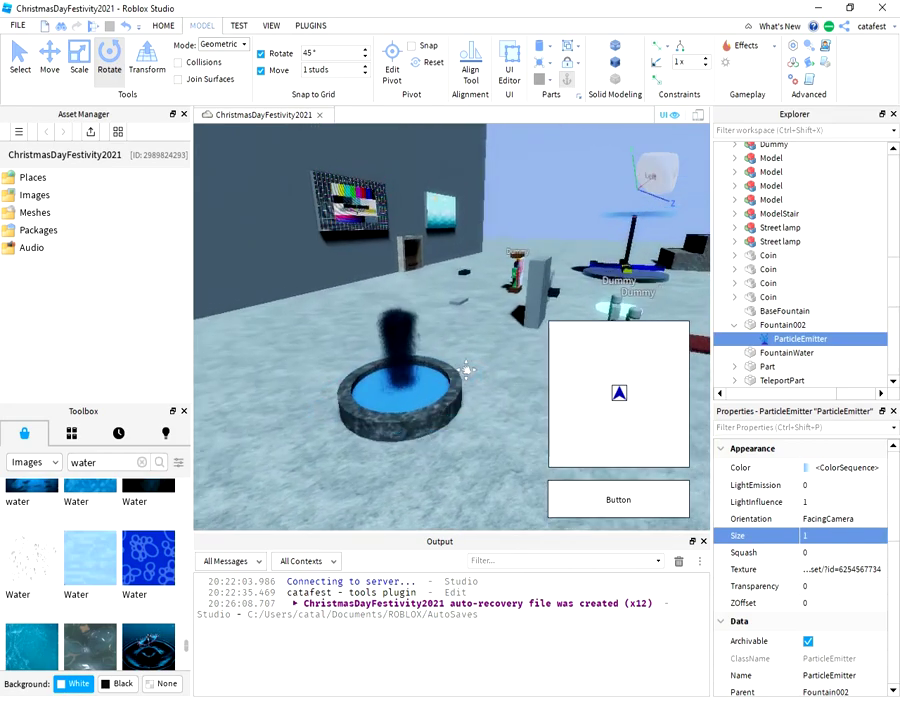
{"action": "right_click_drag", "start_coordinate": [466, 370], "coordinate": [466, 370]}
Set the ParticleEmitter's emission Rate to 500.
{"action": "scroll", "coordinate": [828, 580], "scroll_direction": "down", "scroll_amount": 2}
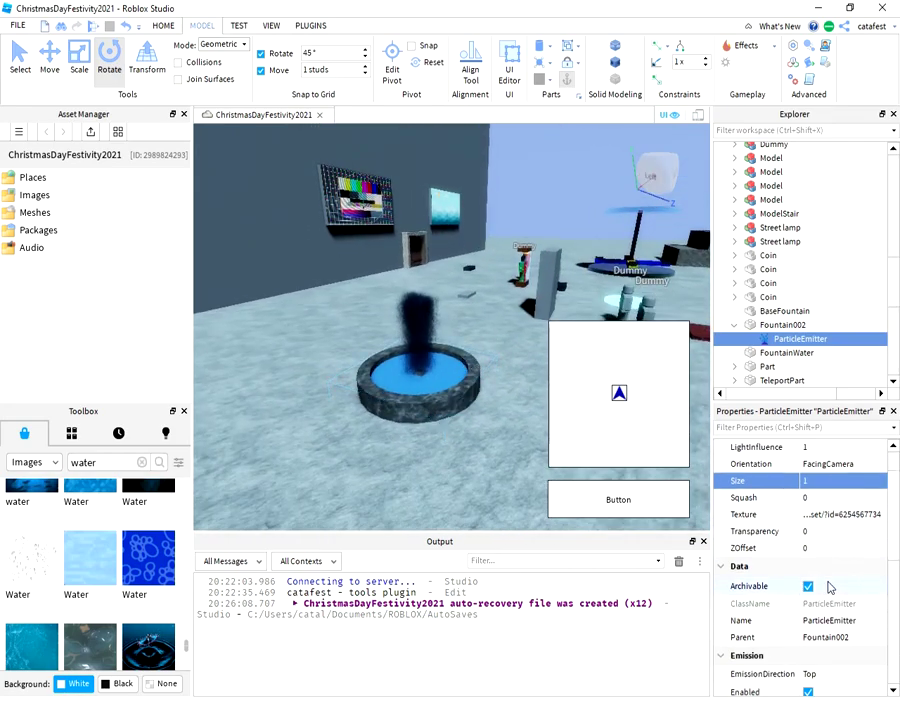
{"action": "scroll", "coordinate": [880, 548], "scroll_direction": "down", "scroll_amount": 1}
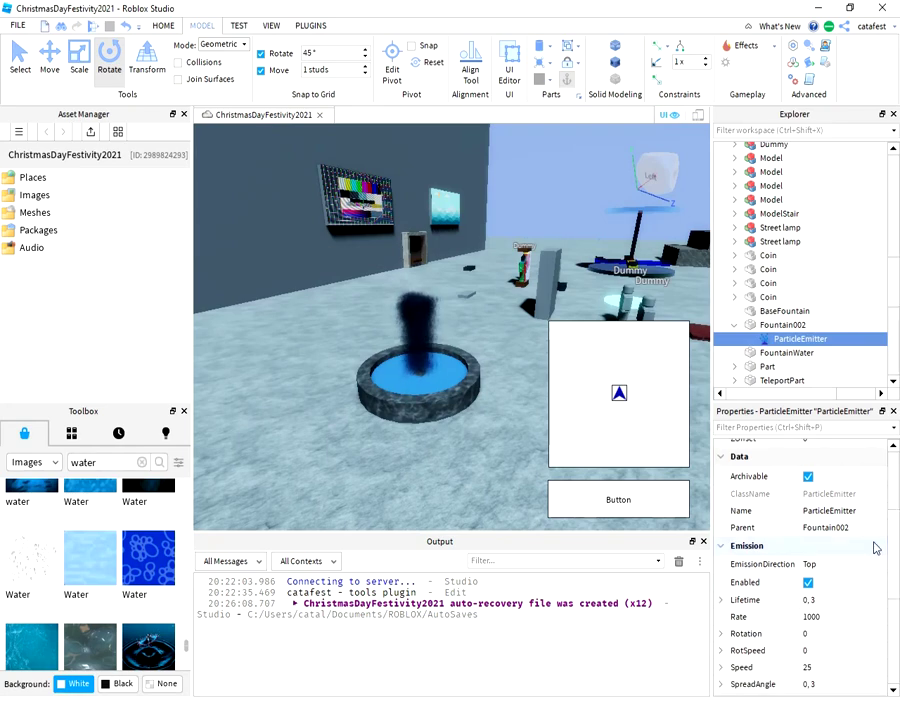
{"action": "left_click", "coordinate": [822, 605]}
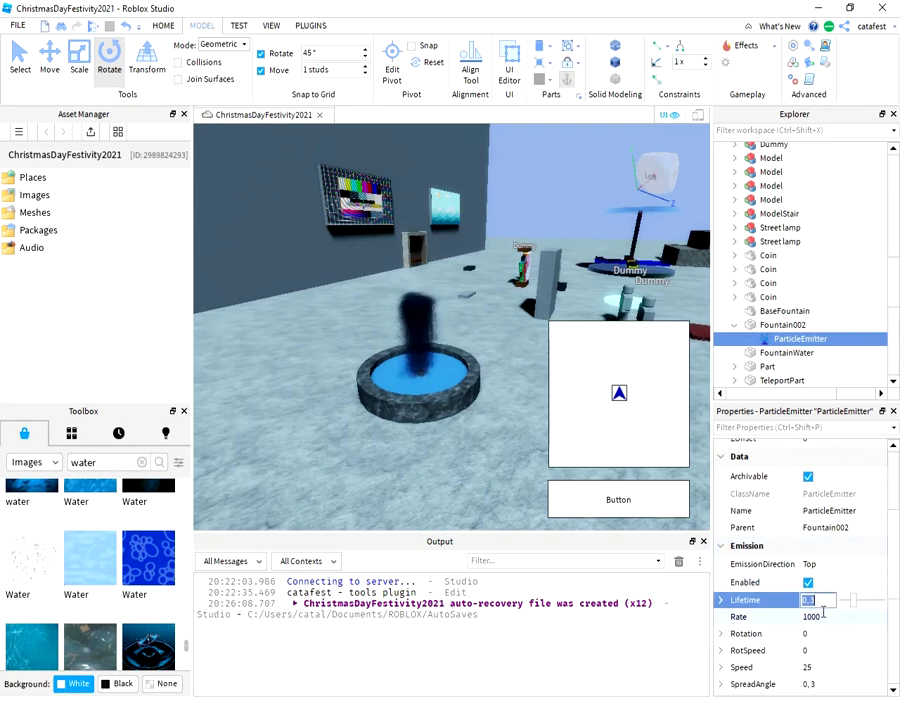
{"action": "left_click", "coordinate": [823, 616]}
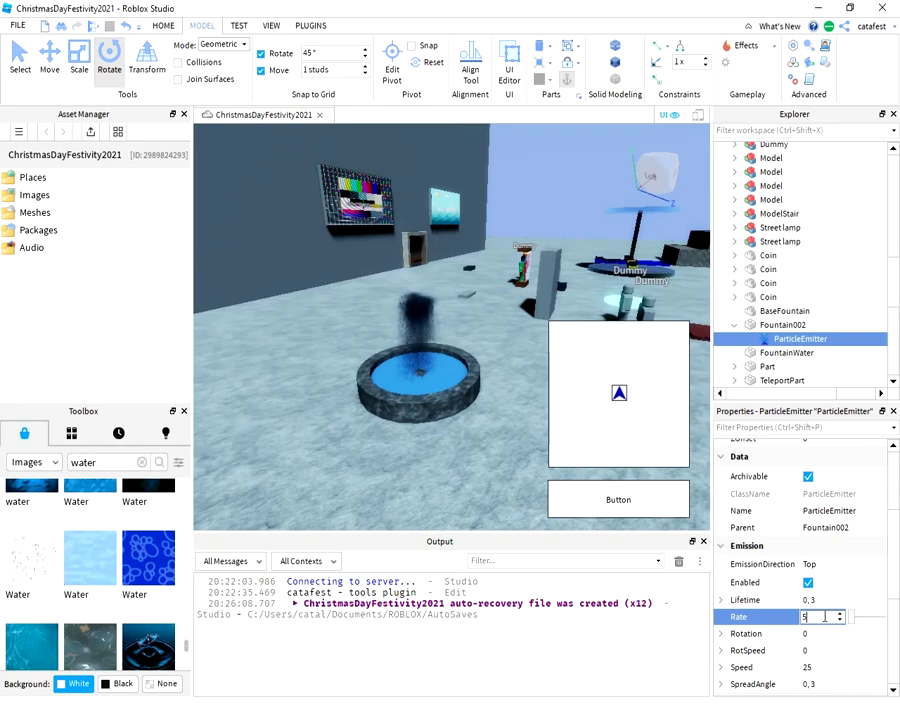
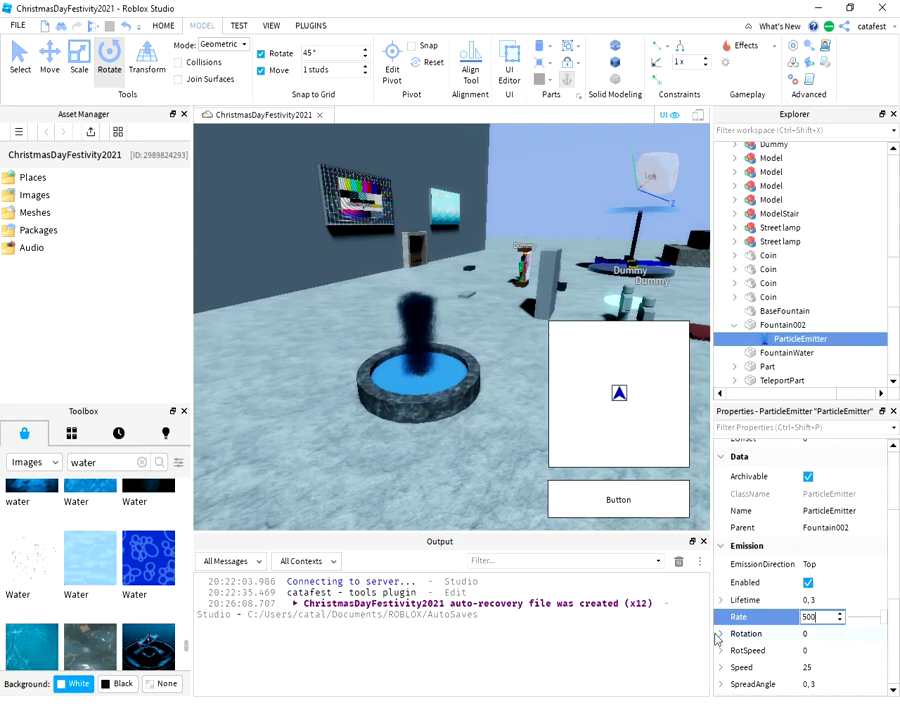
Set the ParticleEmitter's Rotation to 20 and its RotSpeed to 30.
{"action": "left_click", "coordinate": [827, 636]}
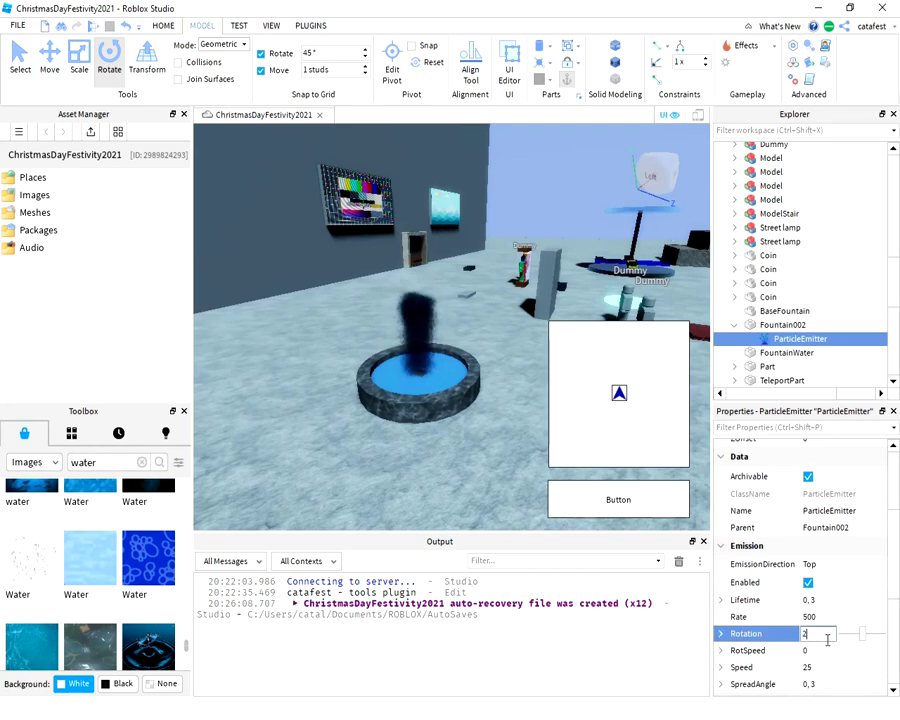
{"action": "key", "text": "Return"}
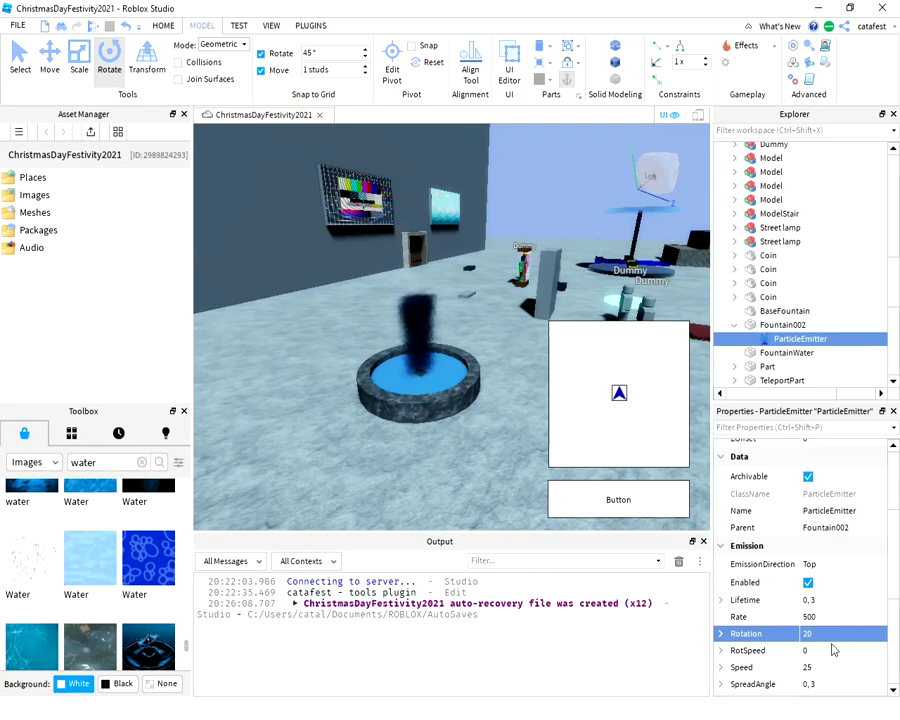
{"action": "left_click", "coordinate": [830, 651]}
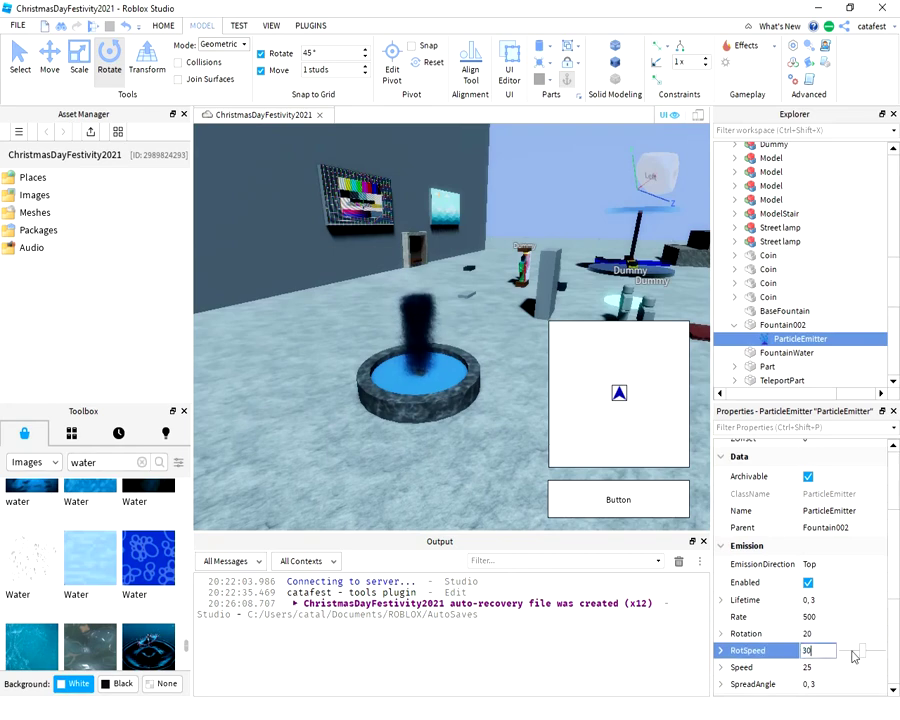
{"action": "key", "text": "Return"}
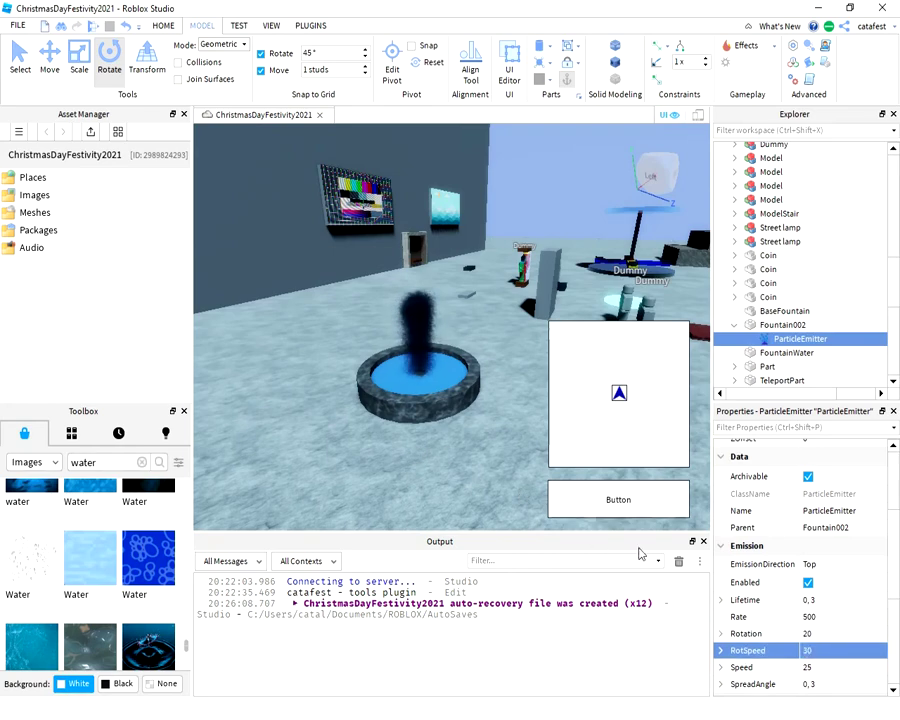
Set the ParticleEmitter's Speed to 15 and inspect the spray up close.
{"action": "scroll", "coordinate": [838, 610], "scroll_direction": "down", "scroll_amount": 1}
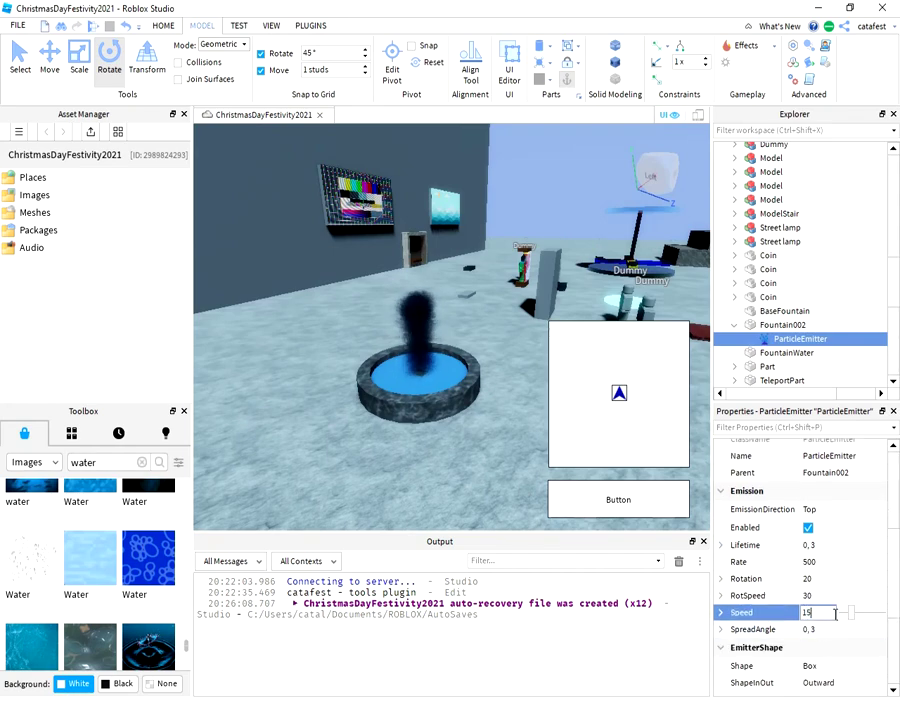
{"action": "key", "text": "Return"}
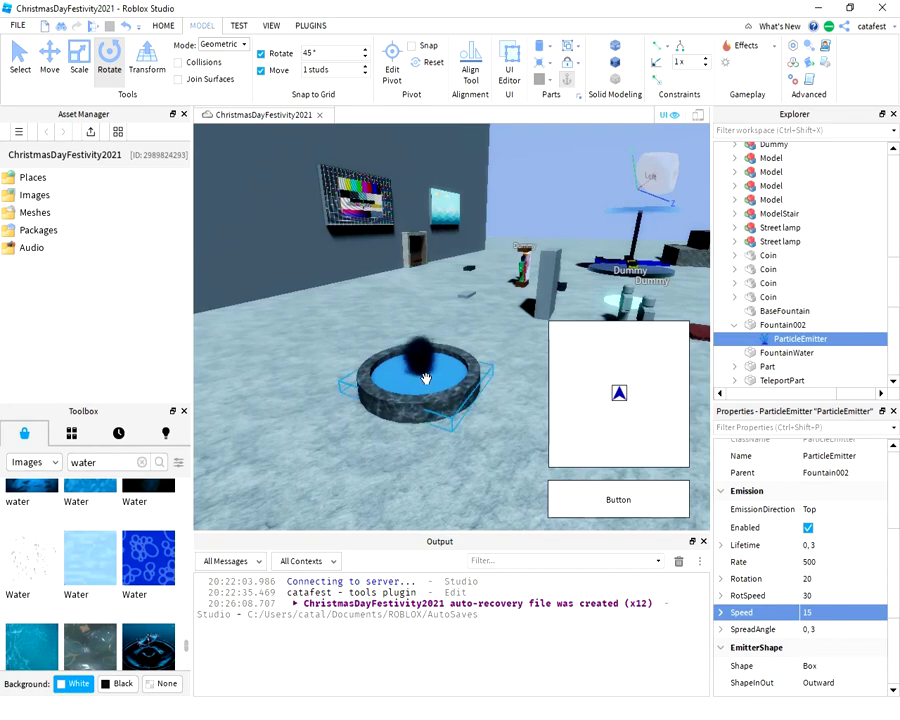
{"action": "scroll", "coordinate": [425, 378], "scroll_direction": "up", "scroll_amount": 5}
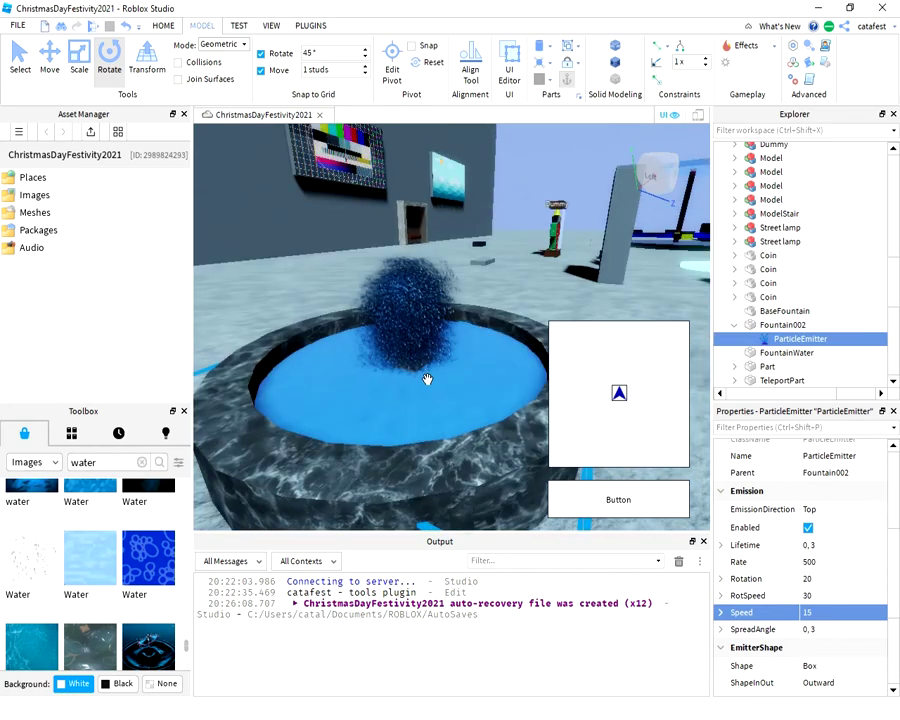
Set the ParticleEmitter's SpreadAngle to 0.5, 0.5.
{"action": "left_click", "coordinate": [825, 629]}
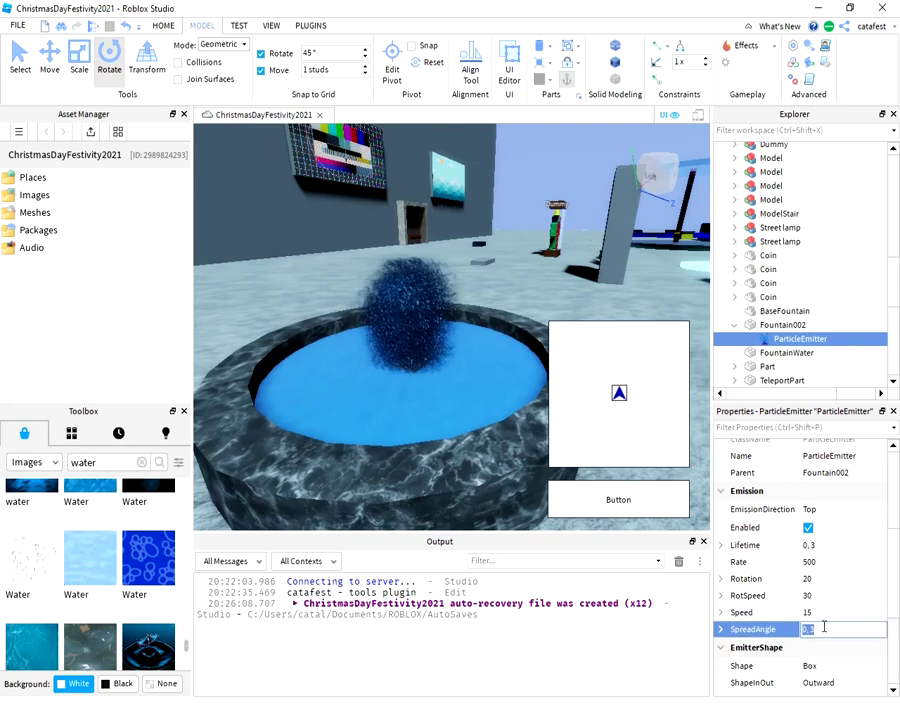
{"action": "type", "text": "0.5"}
{"action": "key", "text": "Return"}
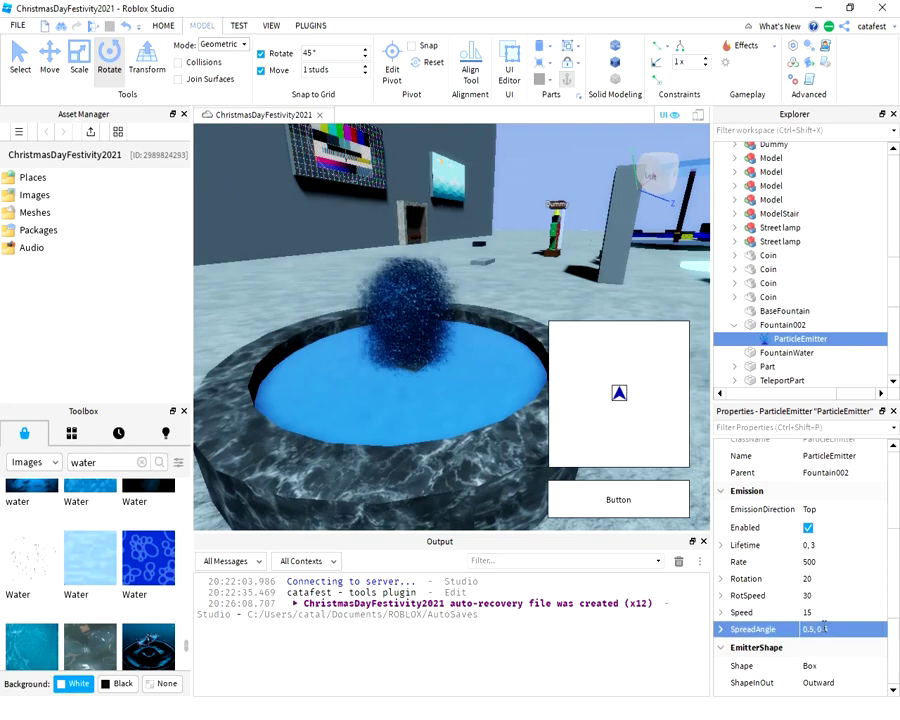
{"action": "left_click", "coordinate": [835, 628]}
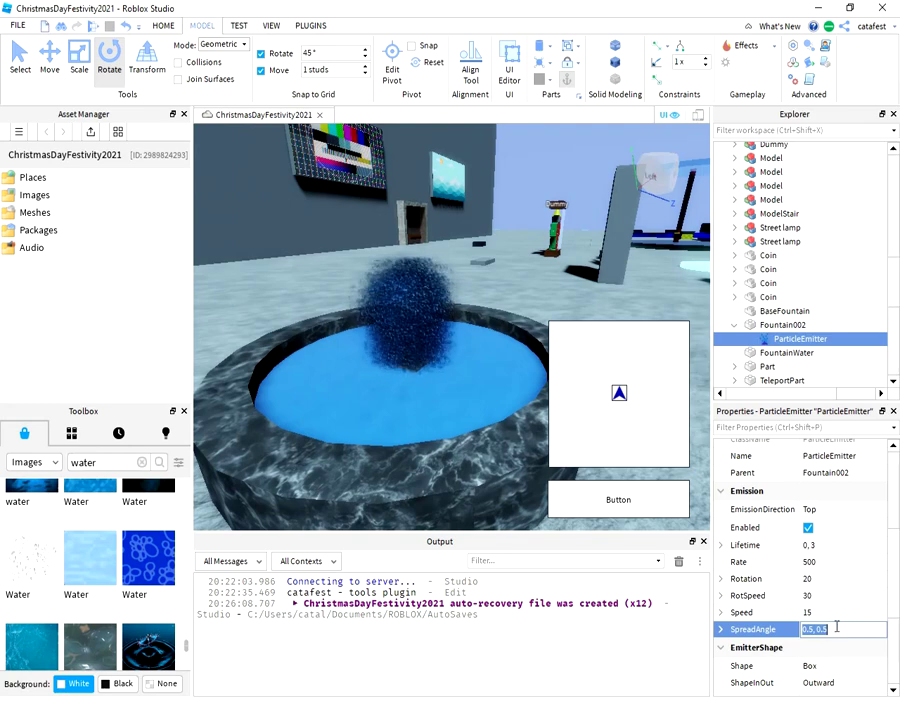
{"action": "type", "text": "0,"}
{"action": "key", "text": "Return"}
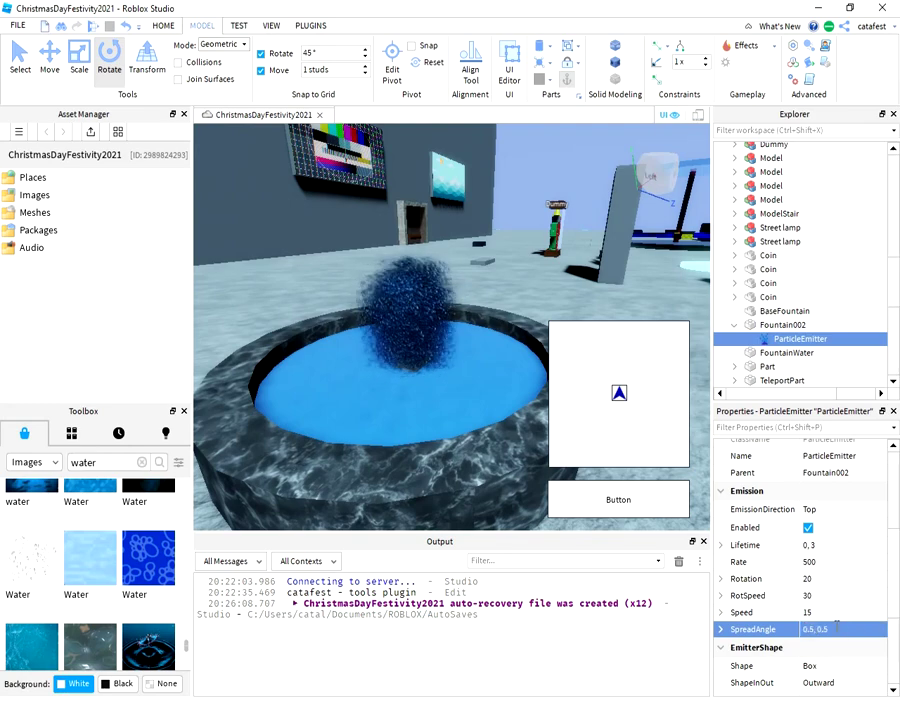
Set the ParticleEmitter's SpreadAngle to 0.1, 0.5.
{"action": "left_click", "coordinate": [836, 627]}
{"action": "key", "text": "BackSpace"}
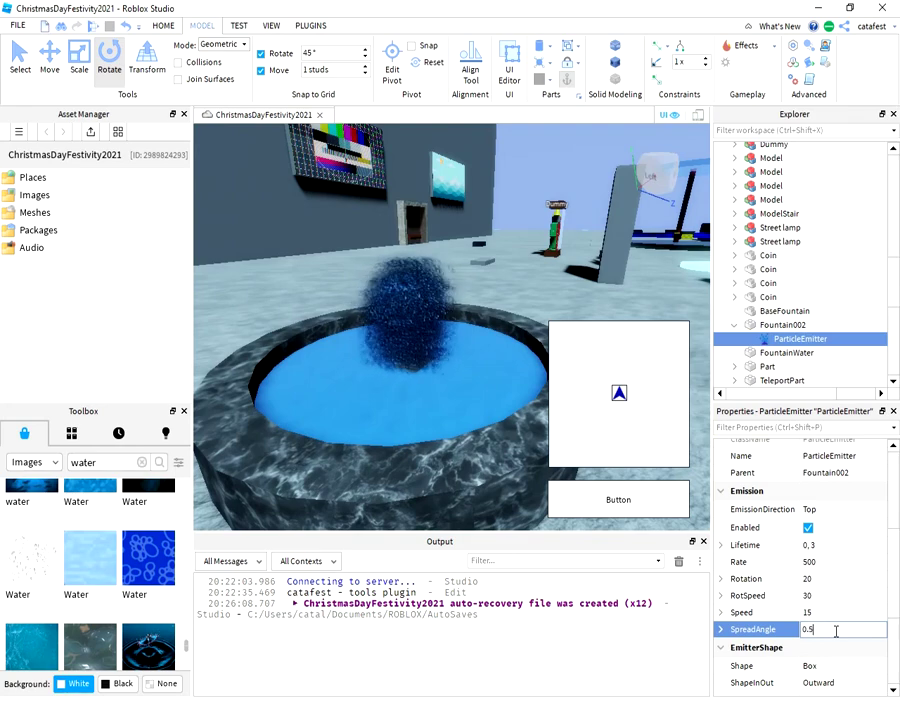
{"action": "key", "text": "Return"}
{"action": "left_click", "coordinate": [830, 629]}
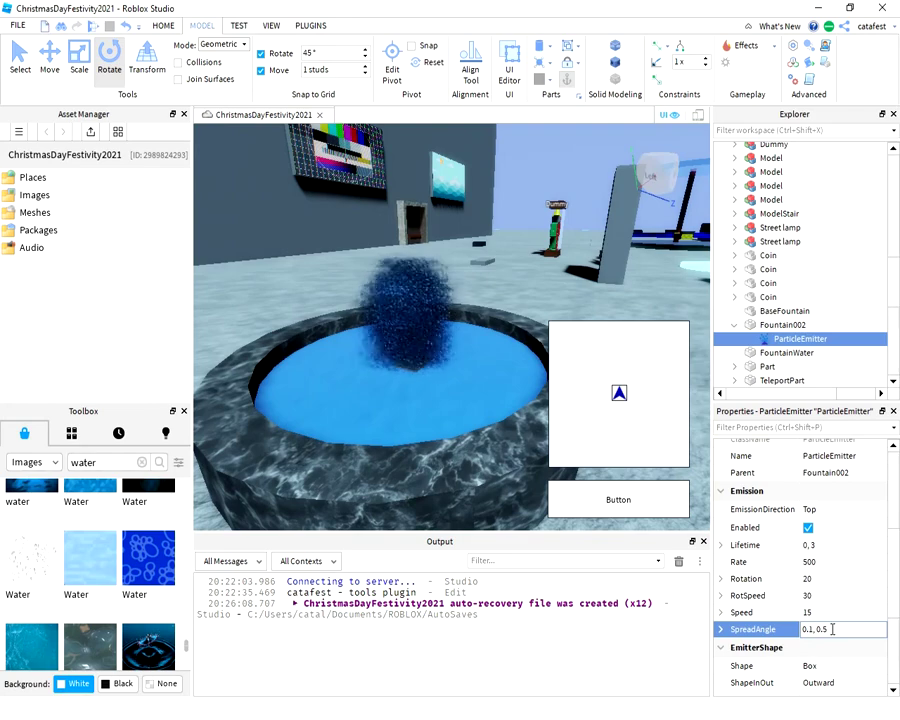
{"action": "key", "text": "Return"}
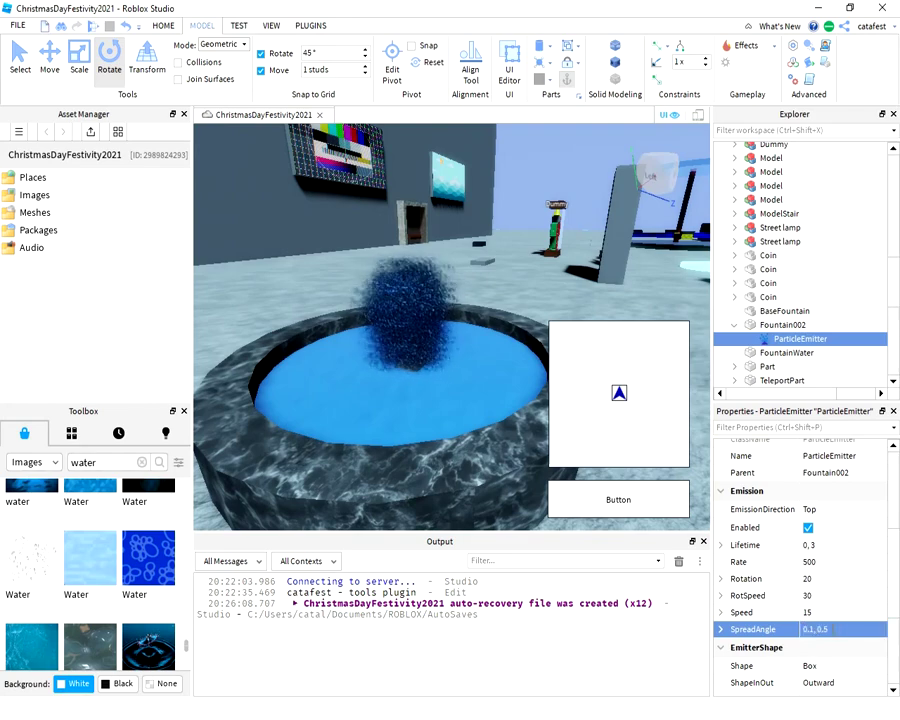
Set the ParticleEmitter's Speed to 25.
{"action": "left_click", "coordinate": [816, 612]}
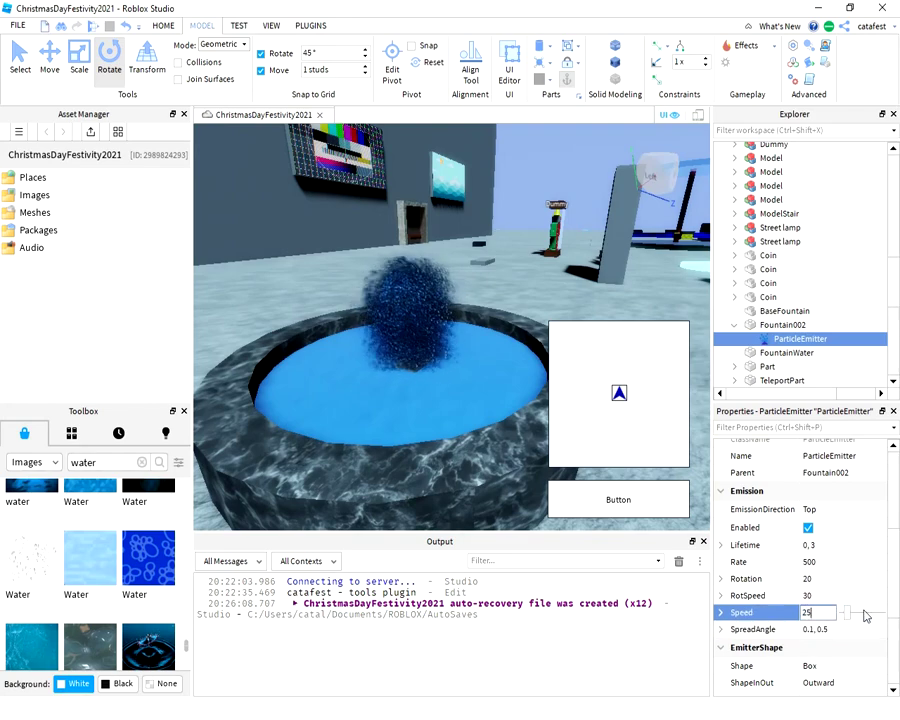
{"action": "type", "text": "25"}
{"action": "key", "text": "Return"}
{"action": "scroll", "coordinate": [416, 328], "scroll_direction": "down", "scroll_amount": 5}
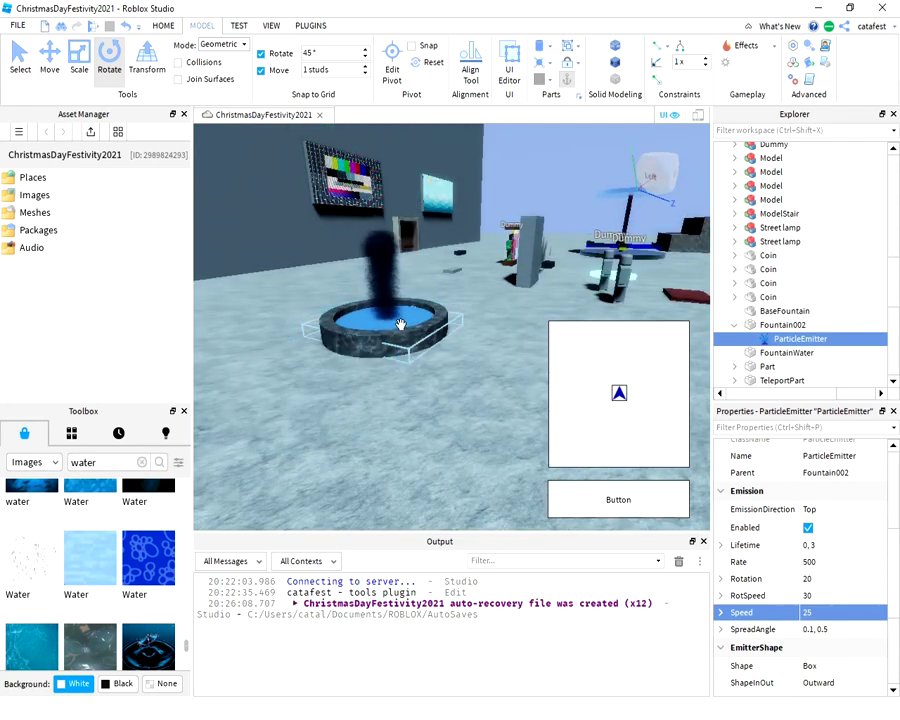
{"action": "scroll", "coordinate": [828, 585], "scroll_direction": "down", "scroll_amount": 1}
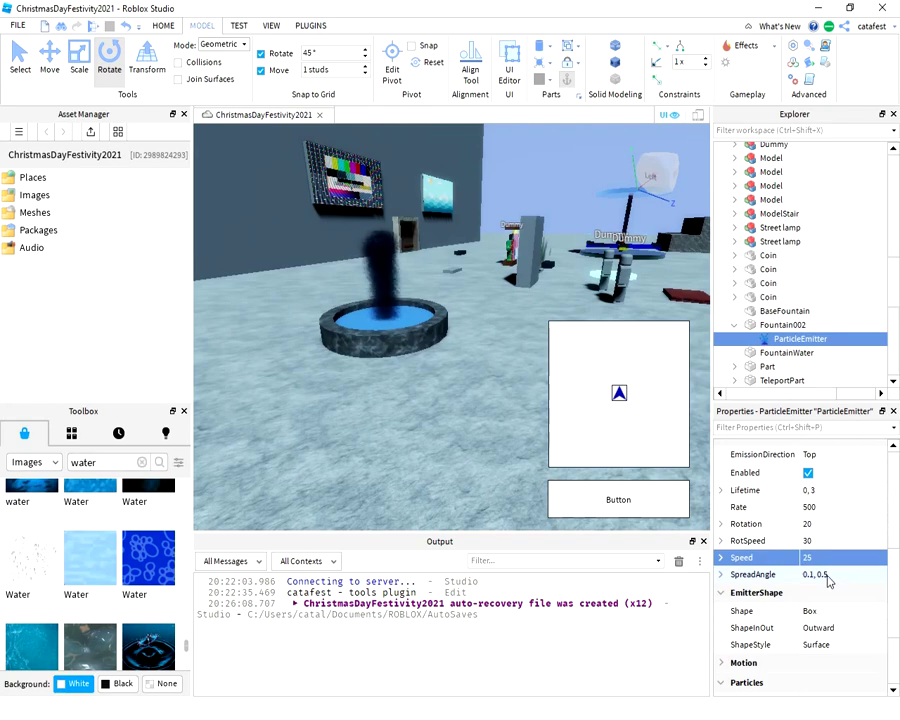
Examine the fountain's particle spray from several angles, both up close and from a distance.
{"action": "right_click_drag", "start_coordinate": [428, 412], "coordinate": [475, 399]}
{"action": "key", "text": "f"}
{"action": "scroll", "coordinate": [432, 396], "scroll_direction": "up", "scroll_amount": 5}
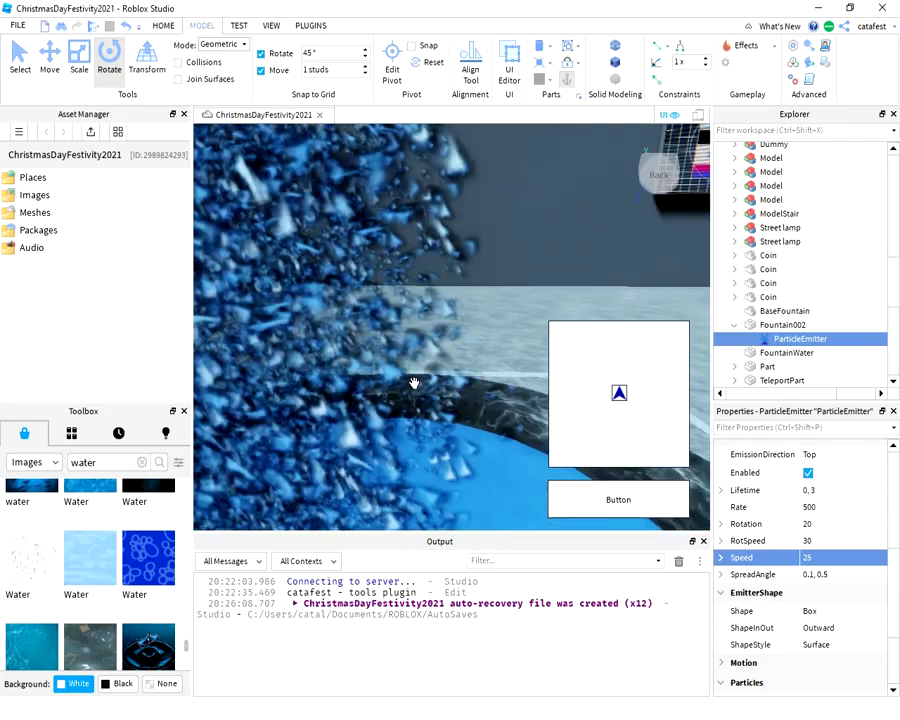
{"action": "scroll", "coordinate": [413, 380], "scroll_direction": "down", "scroll_amount": 5}
{"action": "scroll", "coordinate": [413, 380], "scroll_direction": "up", "scroll_amount": 5}
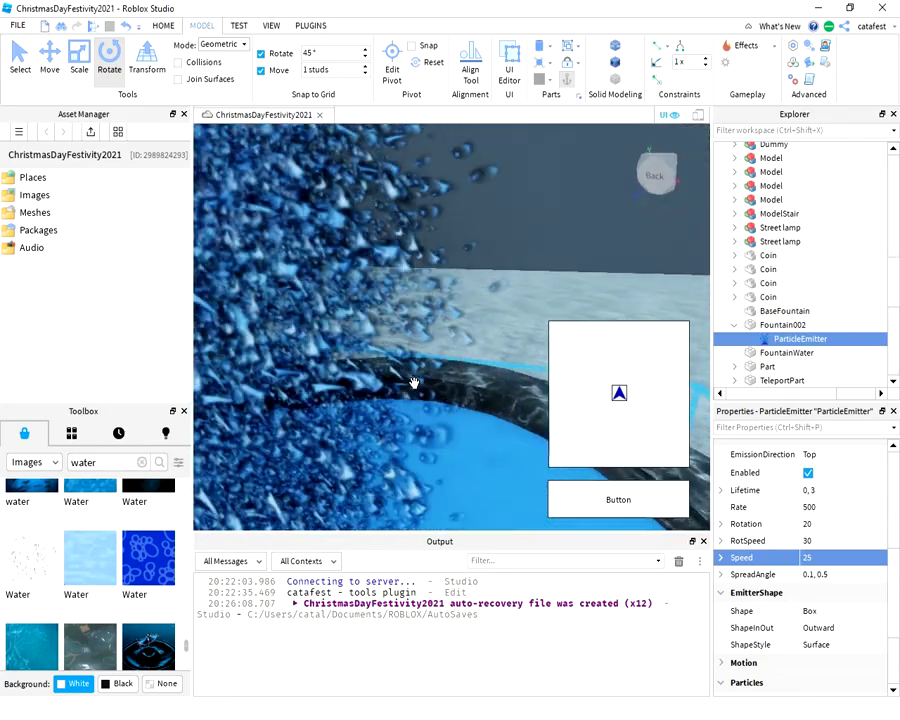
{"action": "right_click_drag", "start_coordinate": [413, 382], "coordinate": [413, 382]}
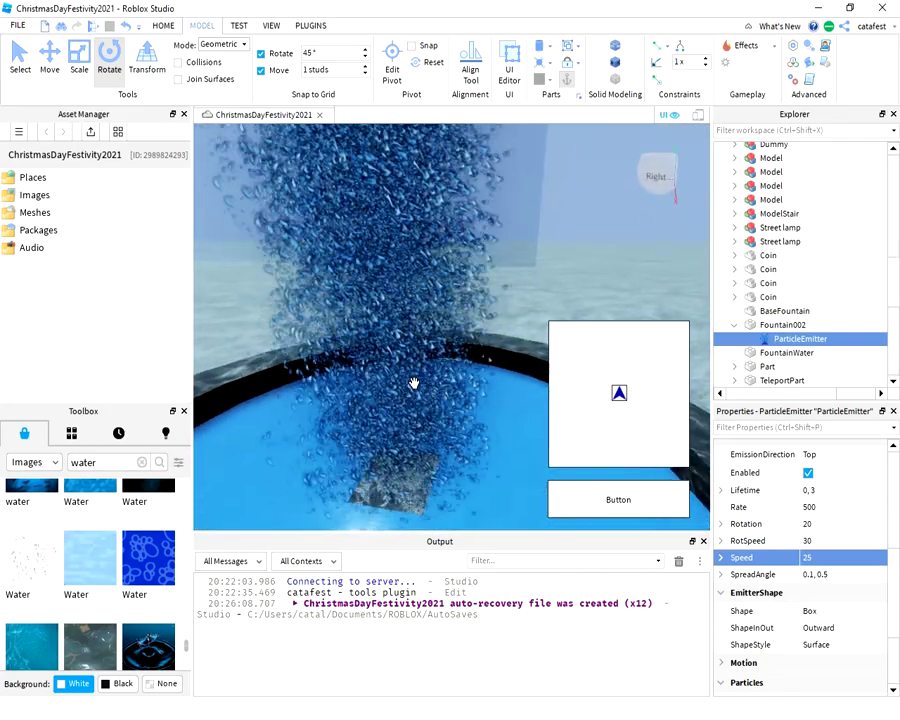
{"action": "scroll", "coordinate": [413, 382], "scroll_direction": "down", "scroll_amount": 5}
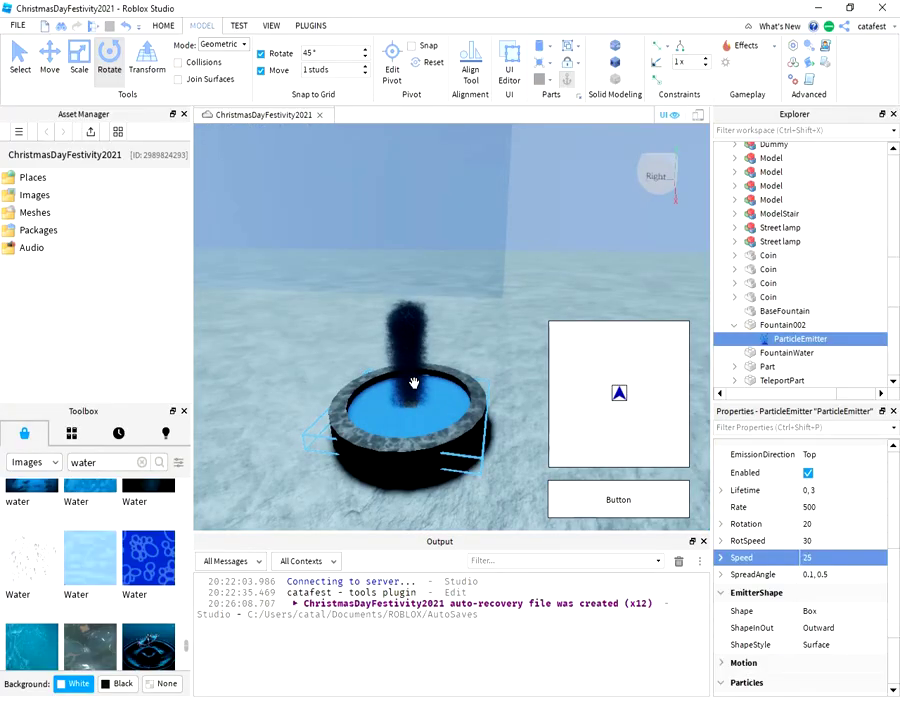
{"action": "scroll", "coordinate": [413, 382], "scroll_direction": "up", "scroll_amount": 5}
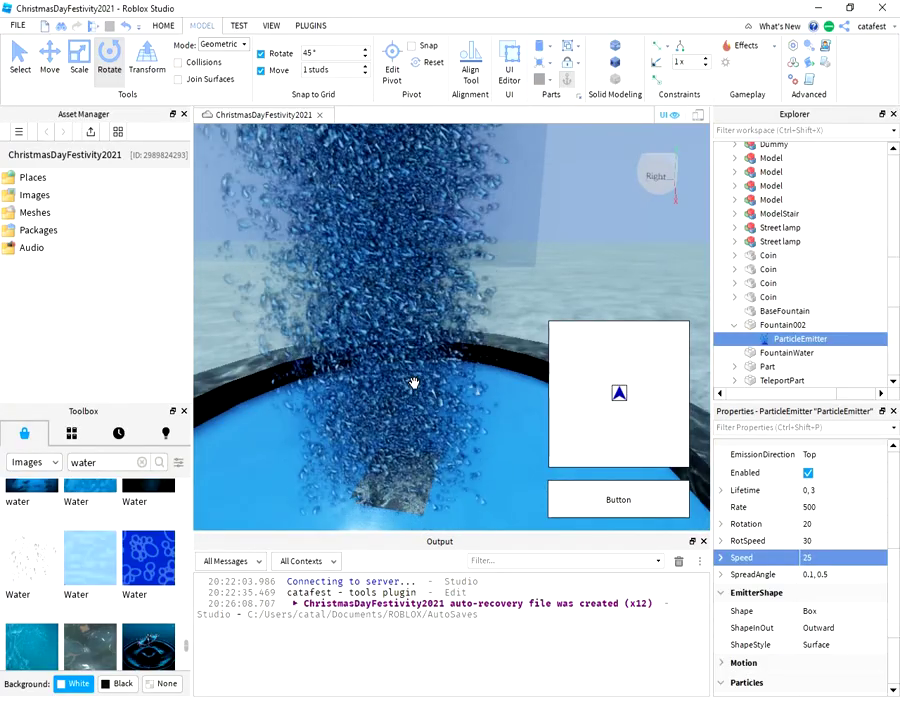
Try a Transparency of 1 on the ParticleEmitter and settle on 0.2.
{"action": "scroll", "coordinate": [860, 500], "scroll_direction": "up", "scroll_amount": 3}
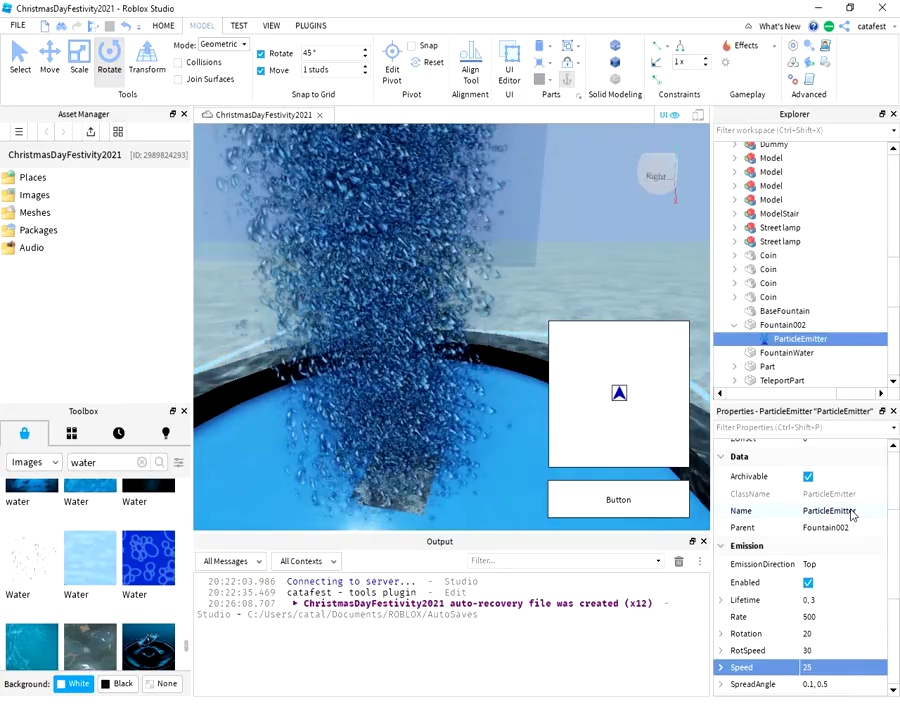
{"action": "scroll", "coordinate": [851, 515], "scroll_direction": "up", "scroll_amount": 4}
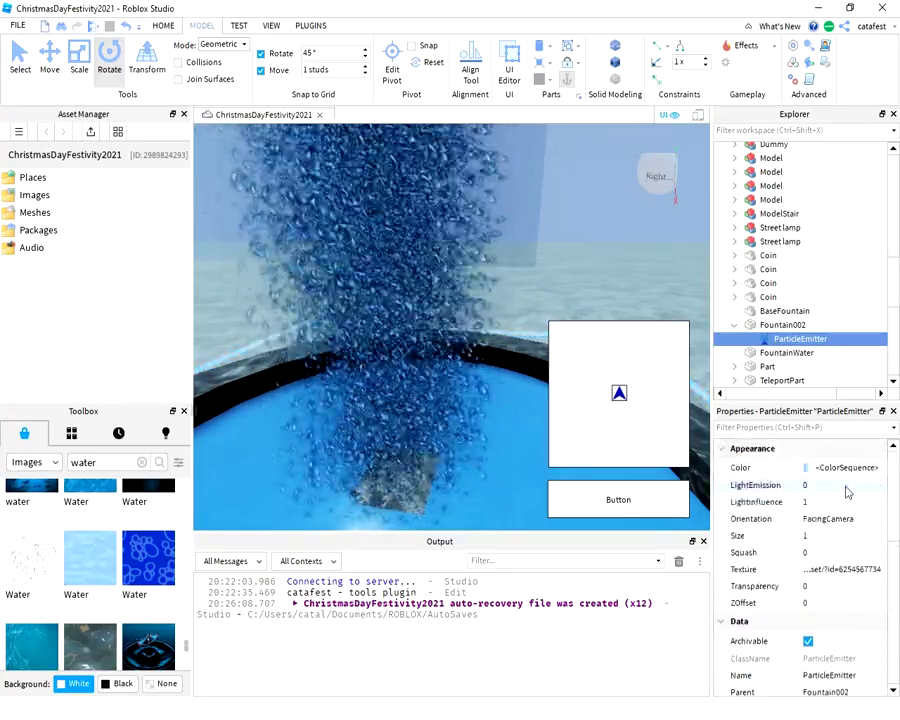
{"action": "left_click", "coordinate": [835, 586]}
{"action": "type", "text": "1"}
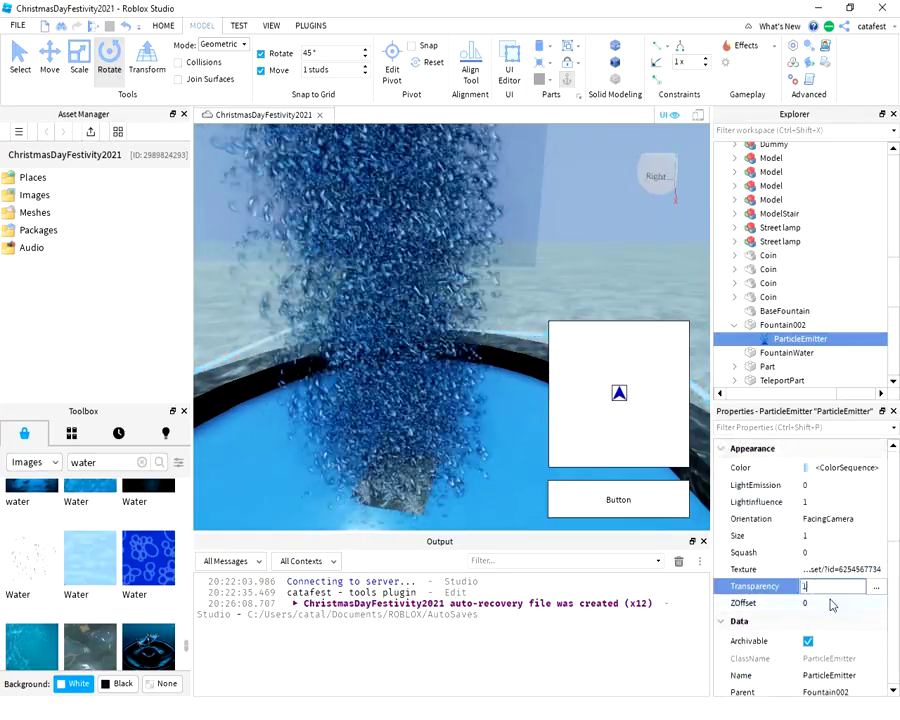
{"action": "left_click", "coordinate": [833, 603]}
{"action": "left_click", "coordinate": [826, 586]}
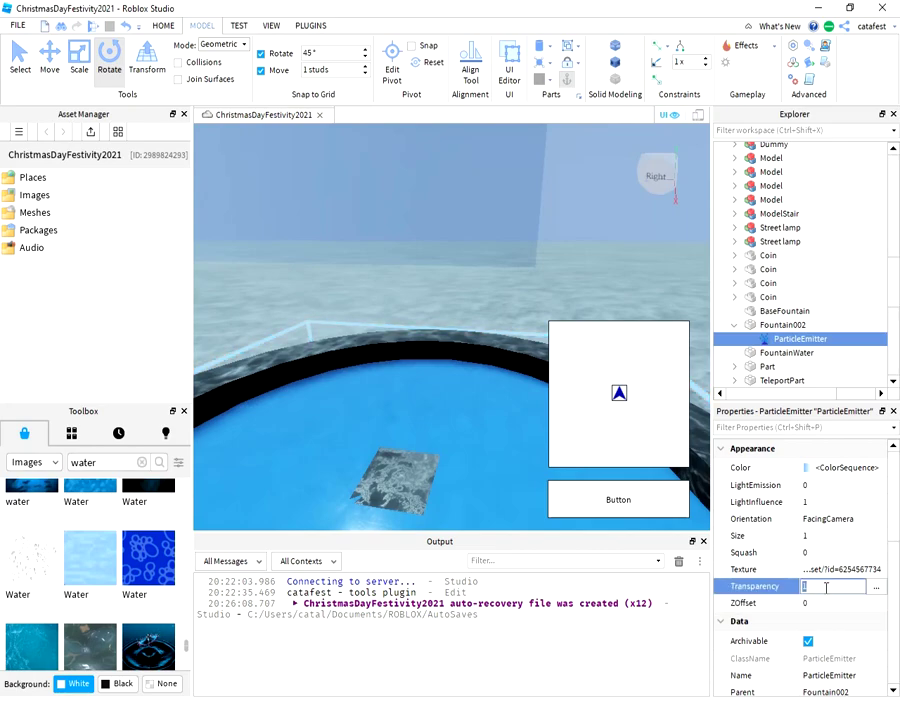
{"action": "type", "text": "0.2"}
{"action": "key", "text": "Return"}
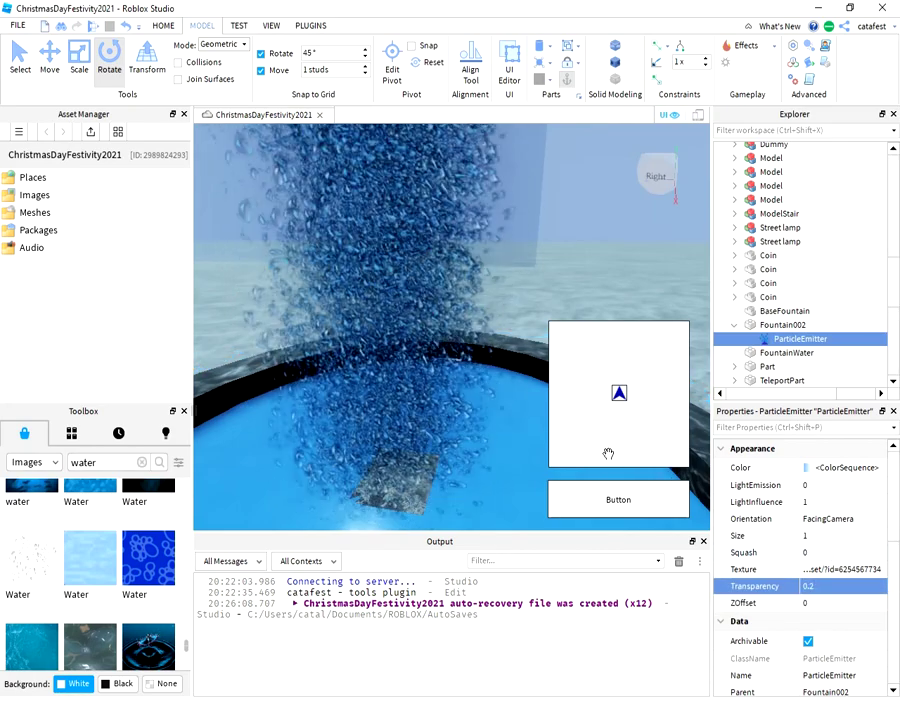
Check the spray from further away and set the ParticleEmitter's LightInfluence to 0.
{"action": "scroll", "coordinate": [502, 400], "scroll_direction": "down", "scroll_amount": 5}
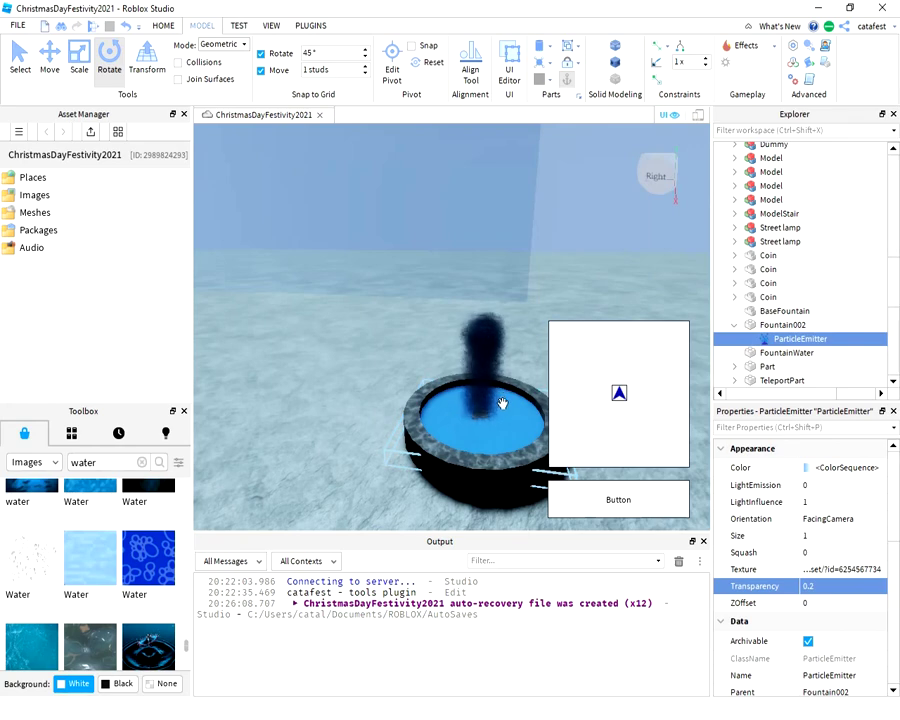
{"action": "right_click_drag", "start_coordinate": [502, 403], "coordinate": [480, 440]}
{"action": "left_click", "coordinate": [825, 502]}
{"action": "type", "text": "0"}
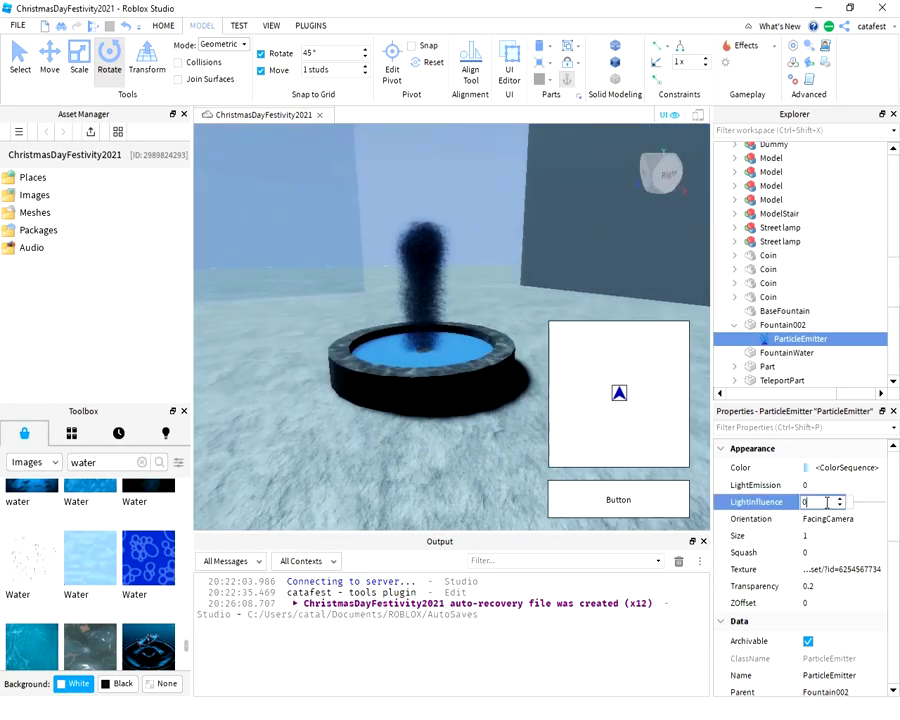
{"action": "key", "text": "Return"}
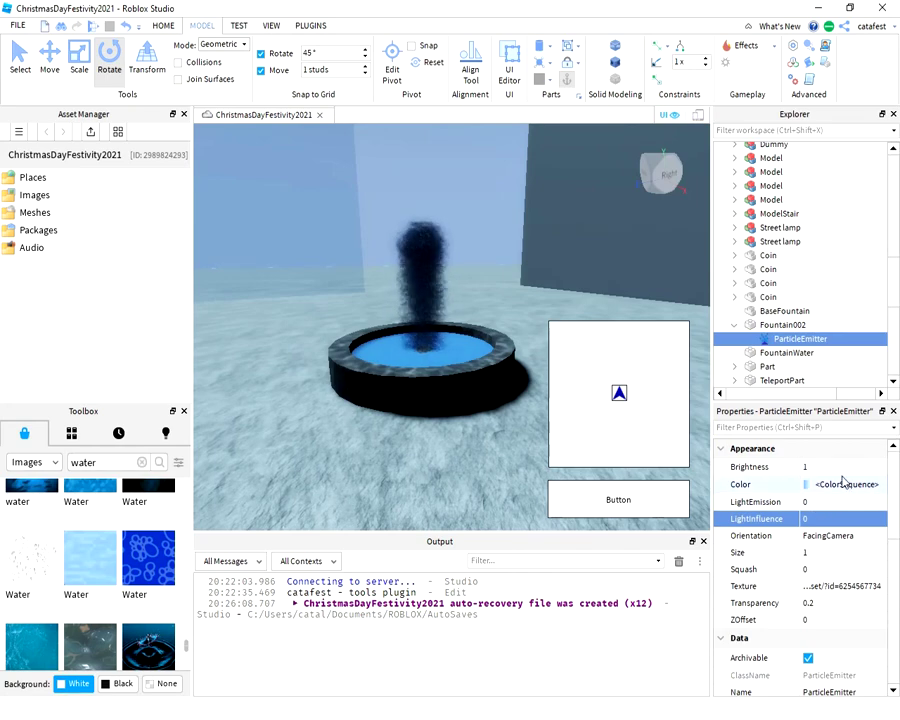
Try a Brightness of 0.5 on the ParticleEmitter and restore it to 1.
{"action": "left_click", "coordinate": [822, 468]}
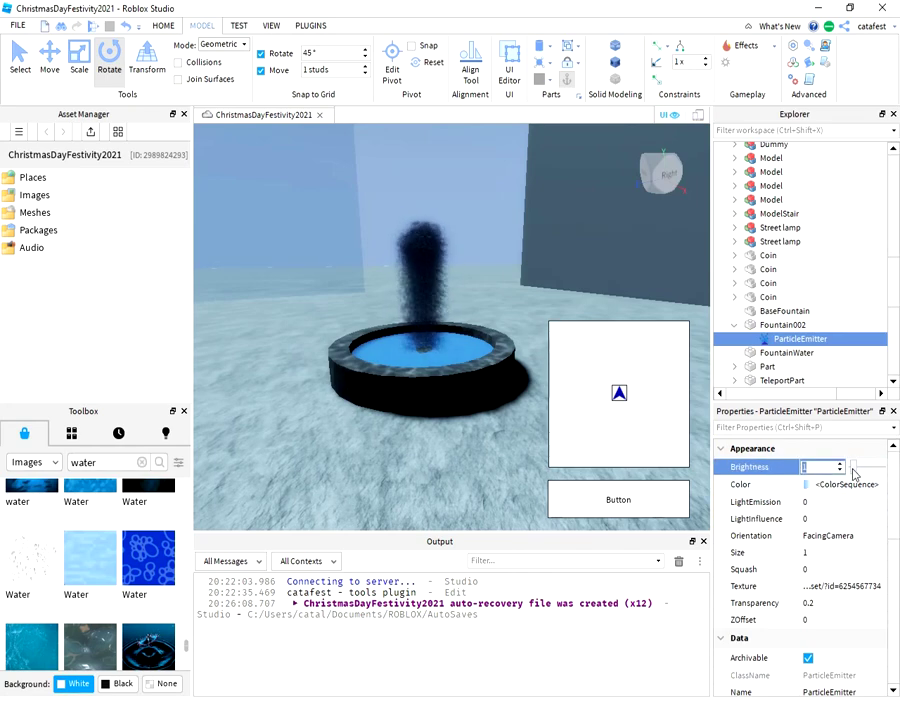
{"action": "type", "text": "0.5"}
{"action": "key", "text": "Return"}
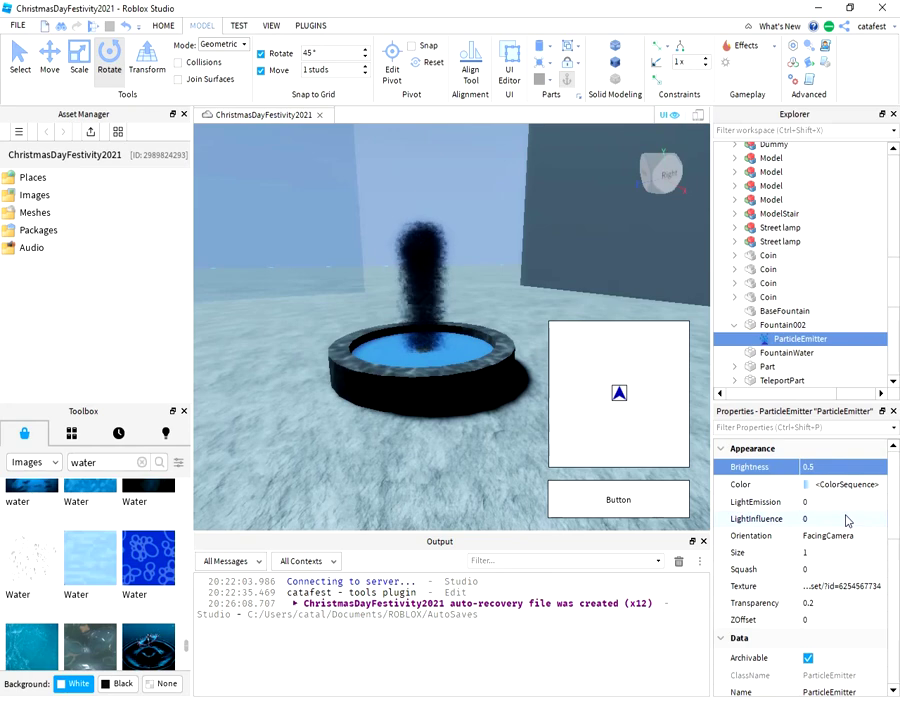
{"action": "left_click", "coordinate": [862, 467]}
{"action": "type", "text": "1"}
{"action": "left_click", "coordinate": [841, 485]}
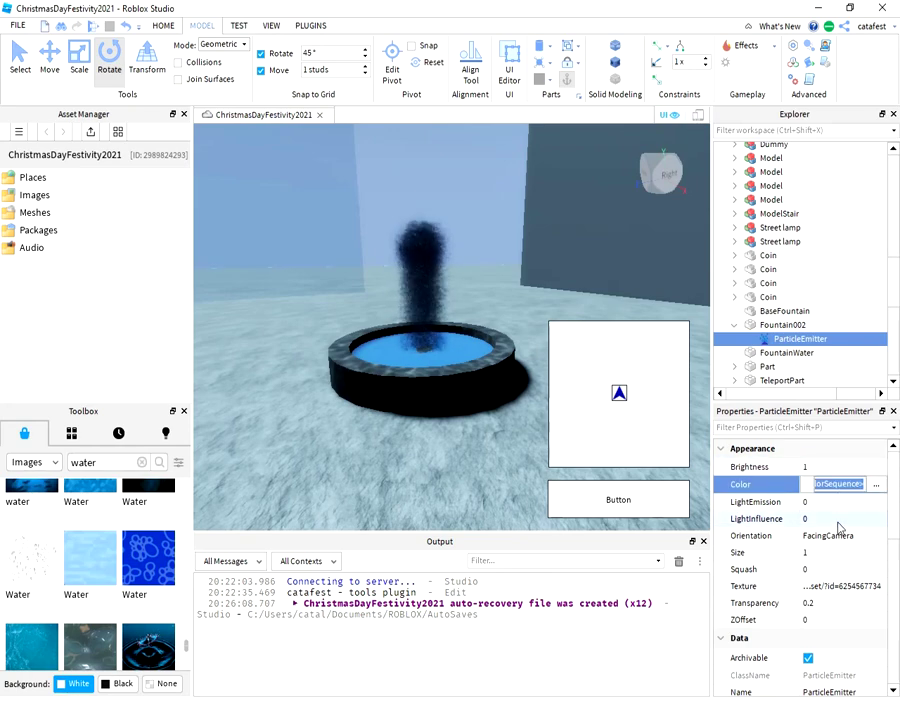
Look through the ParticleEmitter's emission, shape, particle and appearance properties.
{"action": "scroll", "coordinate": [845, 555], "scroll_direction": "down", "scroll_amount": 5}
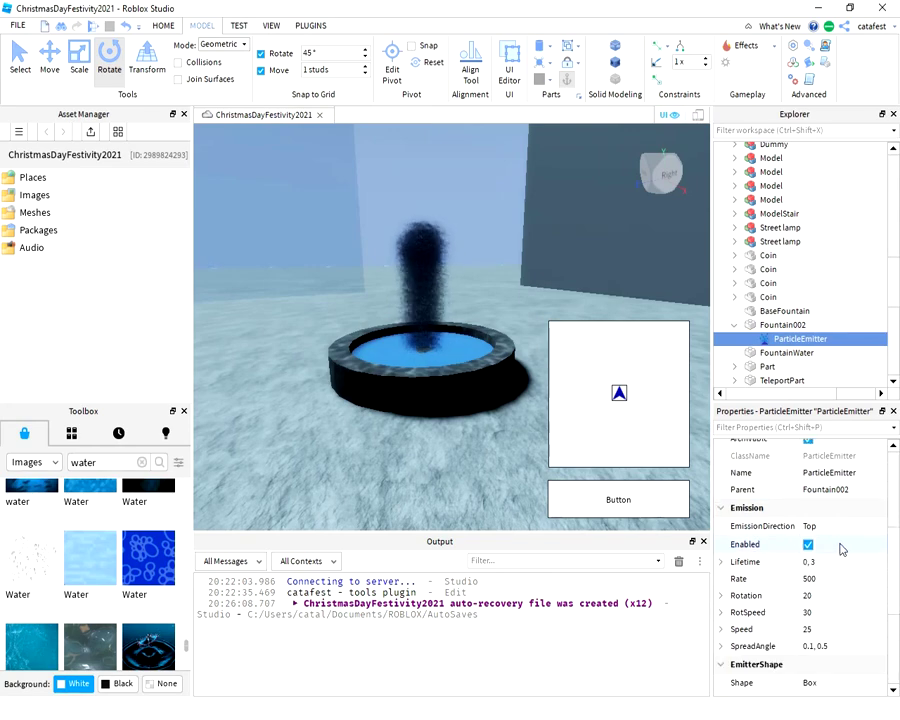
{"action": "scroll", "coordinate": [840, 550], "scroll_direction": "down", "scroll_amount": 5}
{"action": "scroll", "coordinate": [840, 551], "scroll_direction": "down", "scroll_amount": 1}
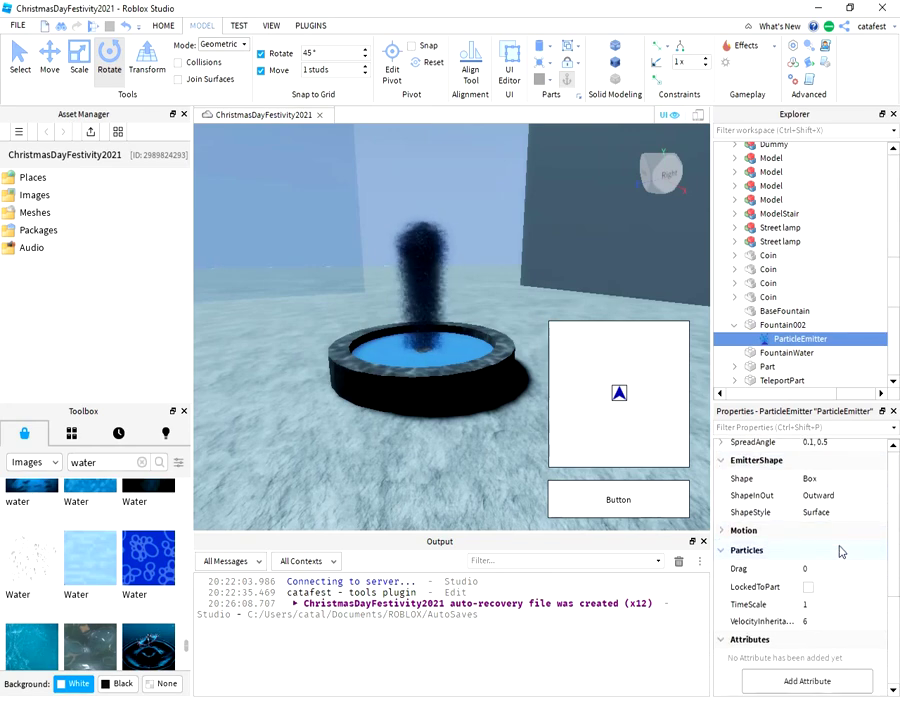
{"action": "scroll", "coordinate": [840, 551], "scroll_direction": "up", "scroll_amount": 3}
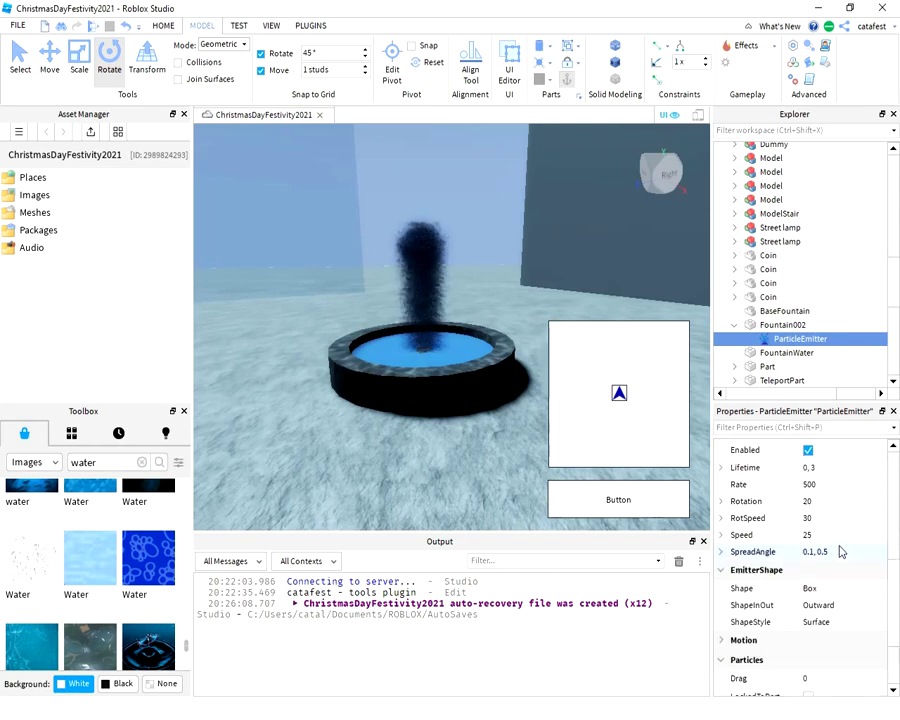
{"action": "scroll", "coordinate": [840, 551], "scroll_direction": "up", "scroll_amount": 4}
{"action": "scroll", "coordinate": [840, 551], "scroll_direction": "up", "scroll_amount": 3}
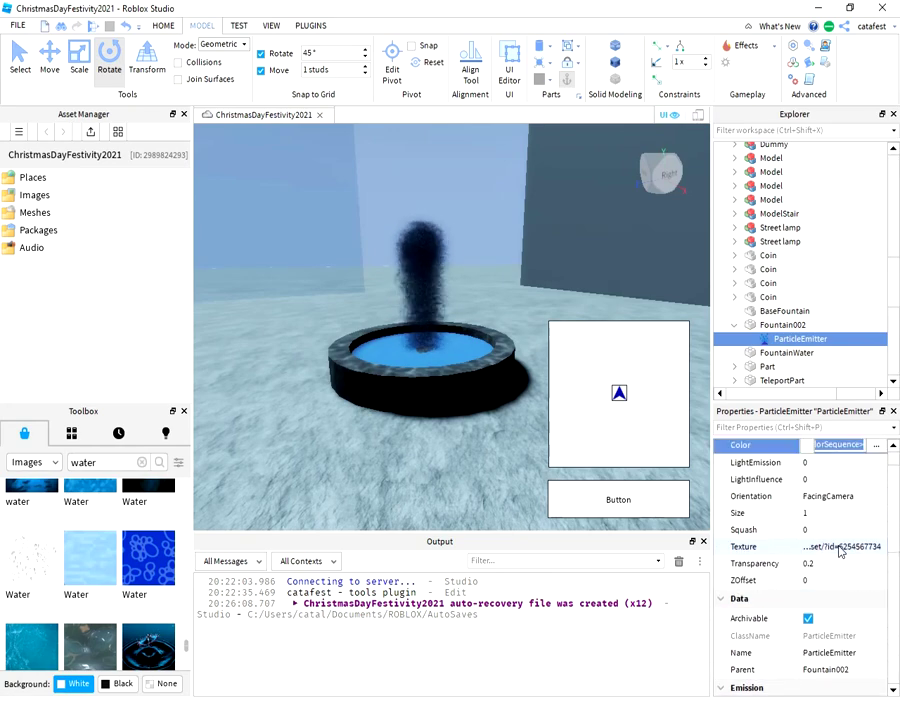
{"action": "scroll", "coordinate": [840, 551], "scroll_direction": "up", "scroll_amount": 1}
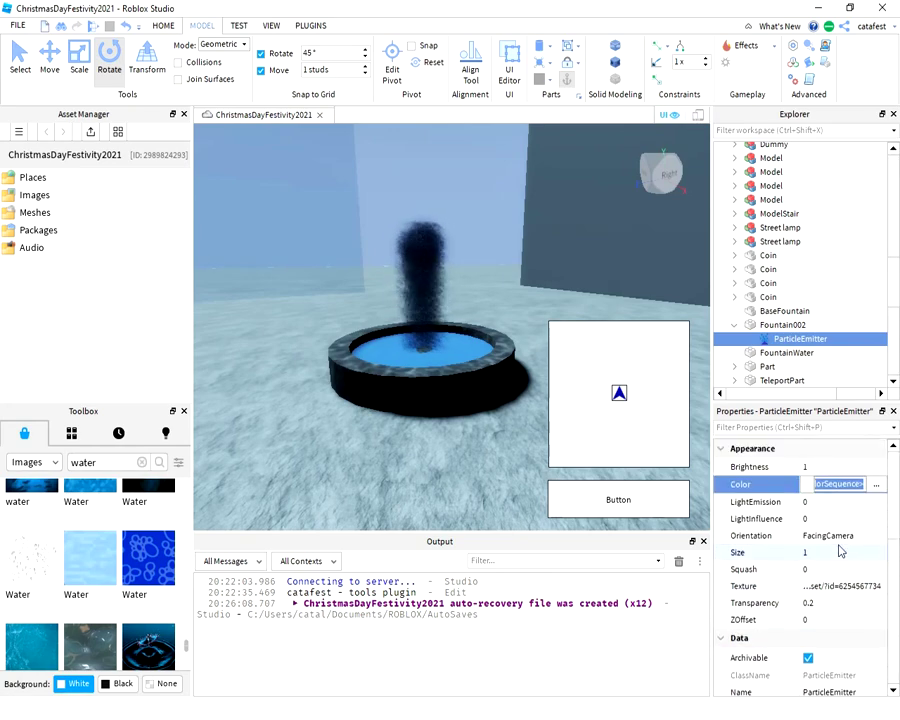
Filter the ParticleEmitter's properties by "Sh" and clear the filter.
{"action": "left_click", "coordinate": [765, 428]}
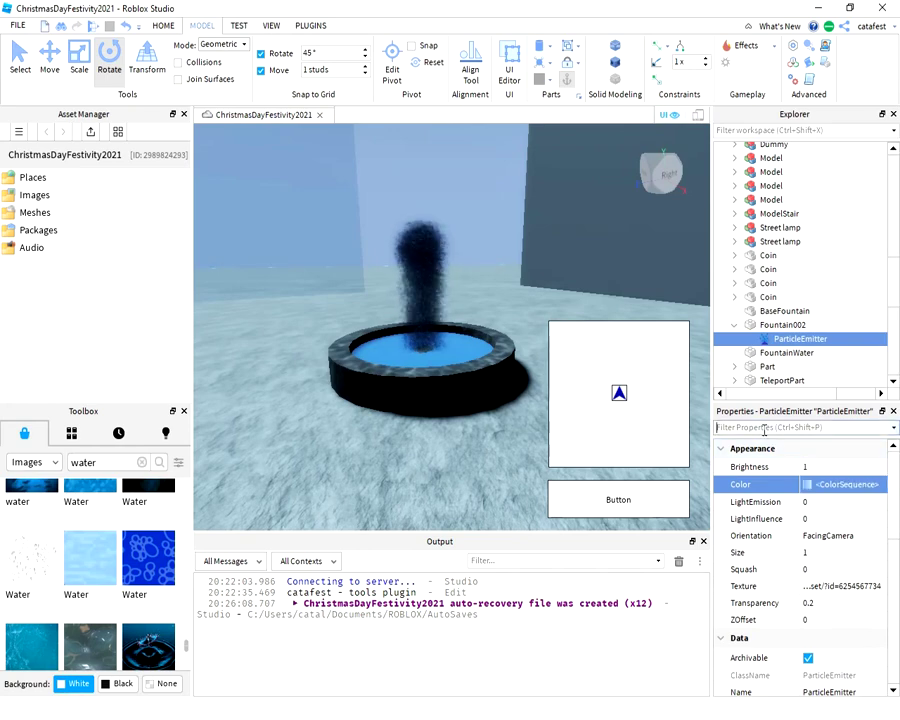
{"action": "type", "text": "Sh"}
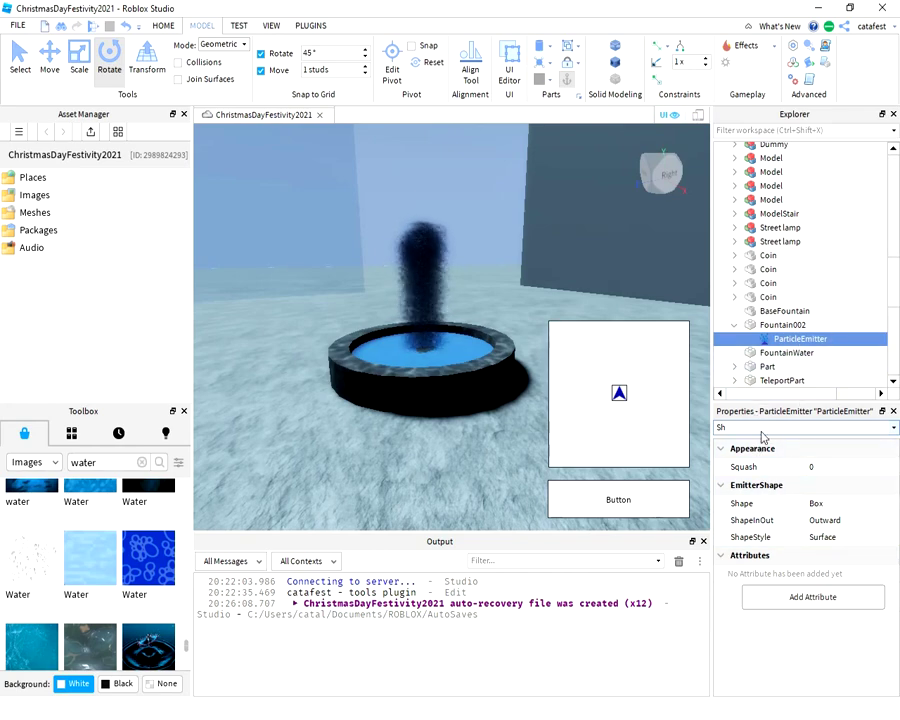
{"action": "key", "text": "BackSpace"}
{"action": "key", "text": "BackSpace"}
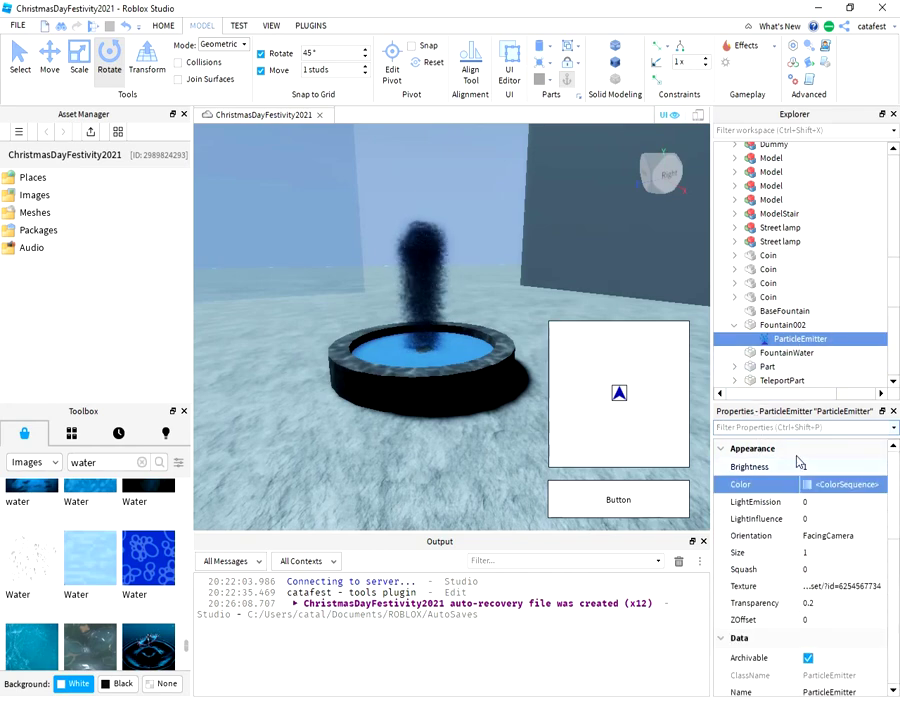
Try LightEmission values of 0.1, 0.5 and 1 on the ParticleEmitter and settle on 0.9.
{"action": "left_click", "coordinate": [835, 503]}
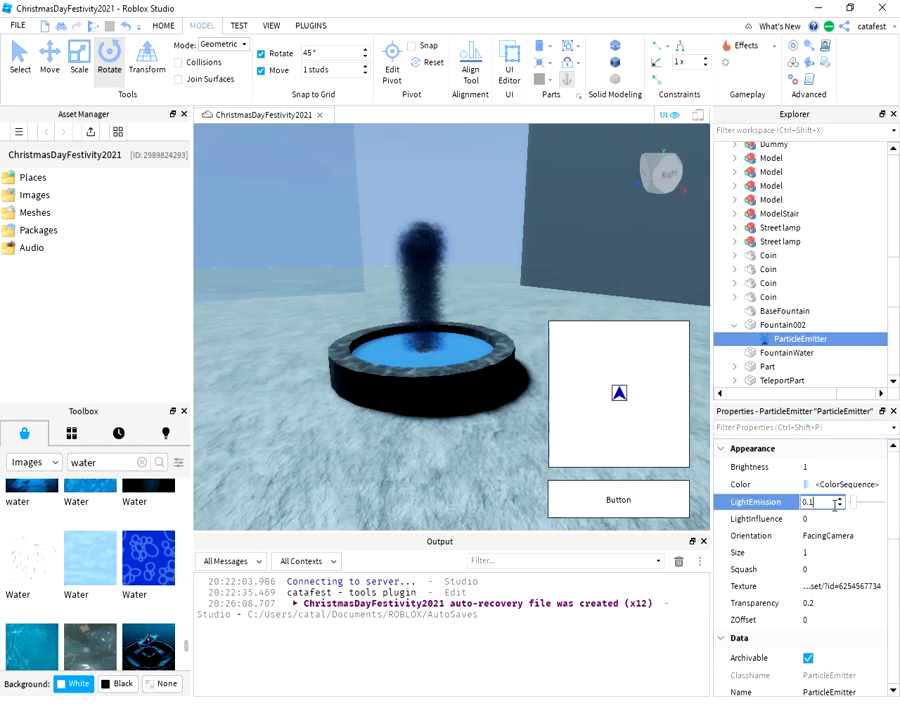
{"action": "key", "text": "Return"}
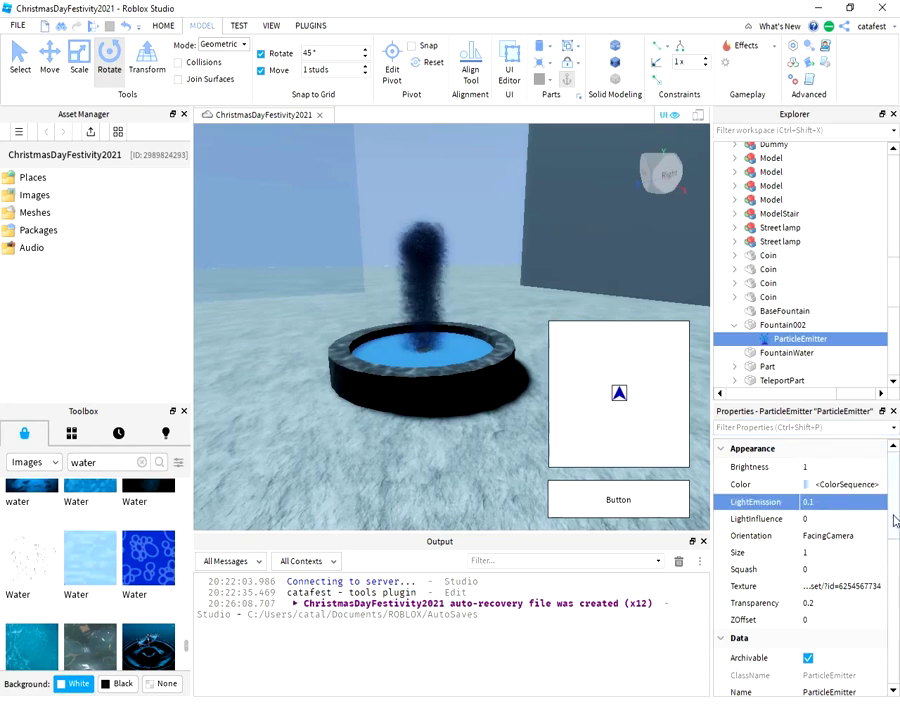
{"action": "left_click", "coordinate": [846, 508]}
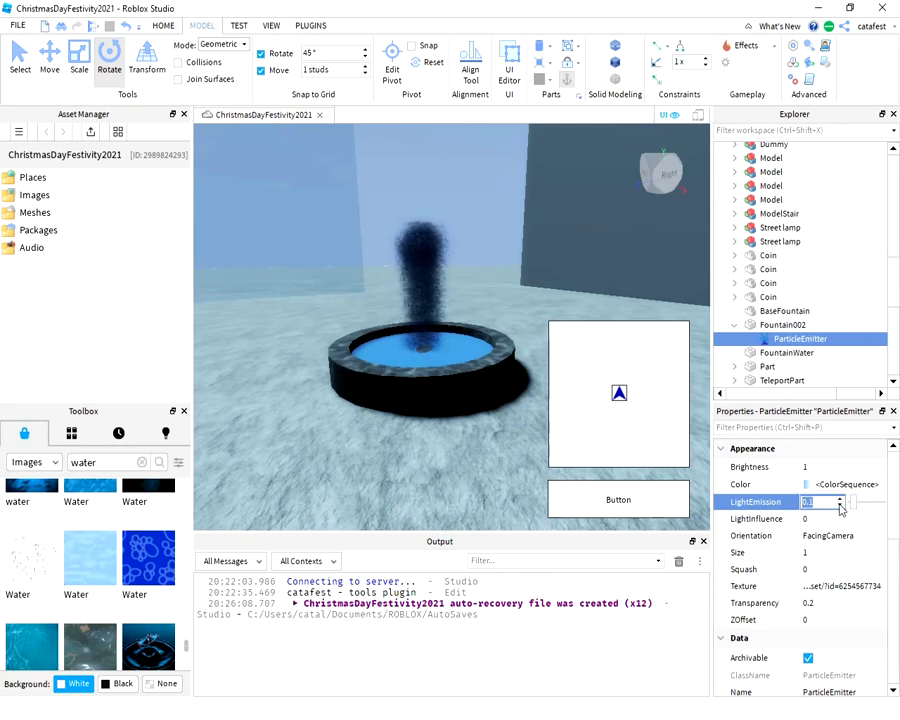
{"action": "type", "text": "0.5"}
{"action": "key", "text": "Return"}
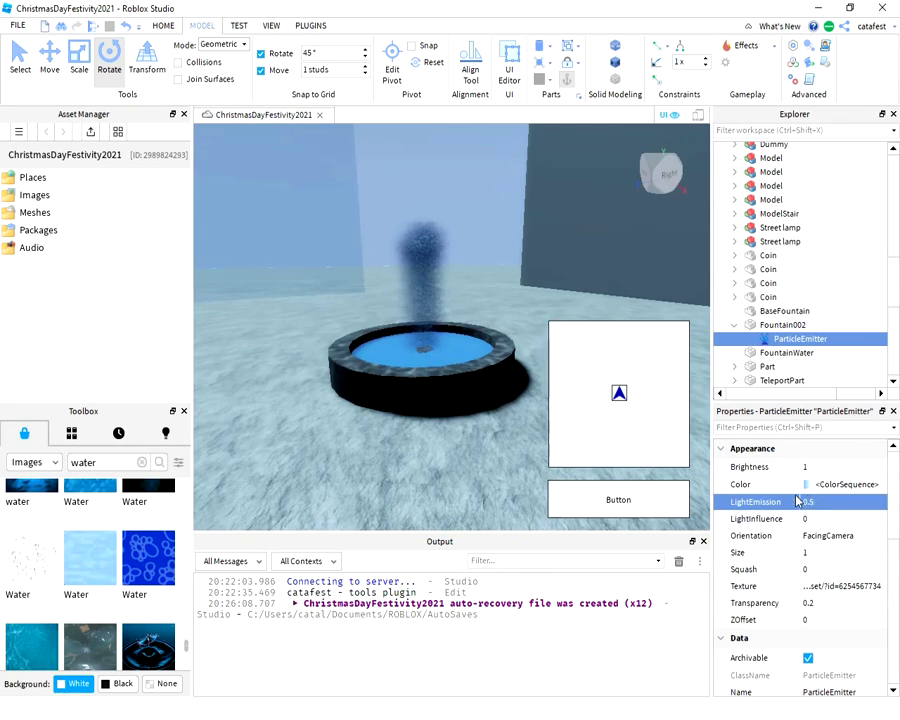
{"action": "left_click", "coordinate": [825, 503]}
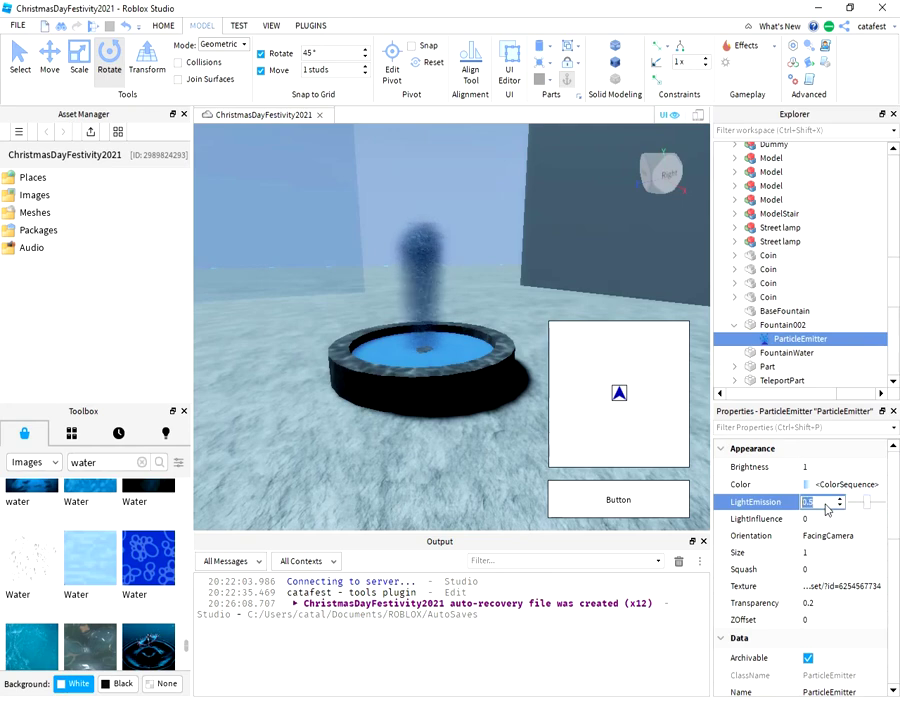
{"action": "type", "text": "1"}
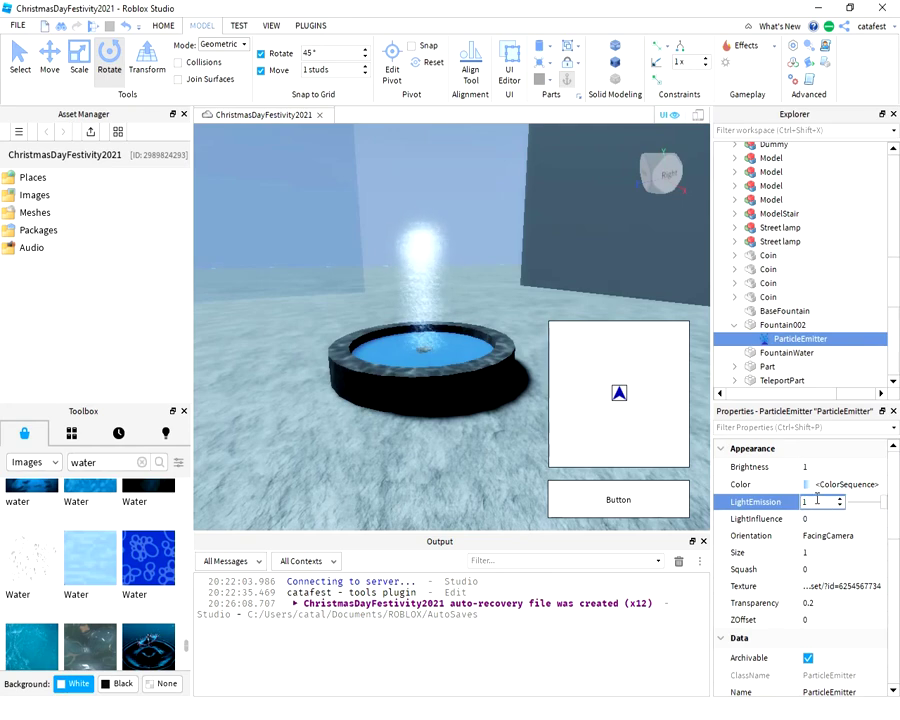
{"action": "key", "text": "BackSpace"}
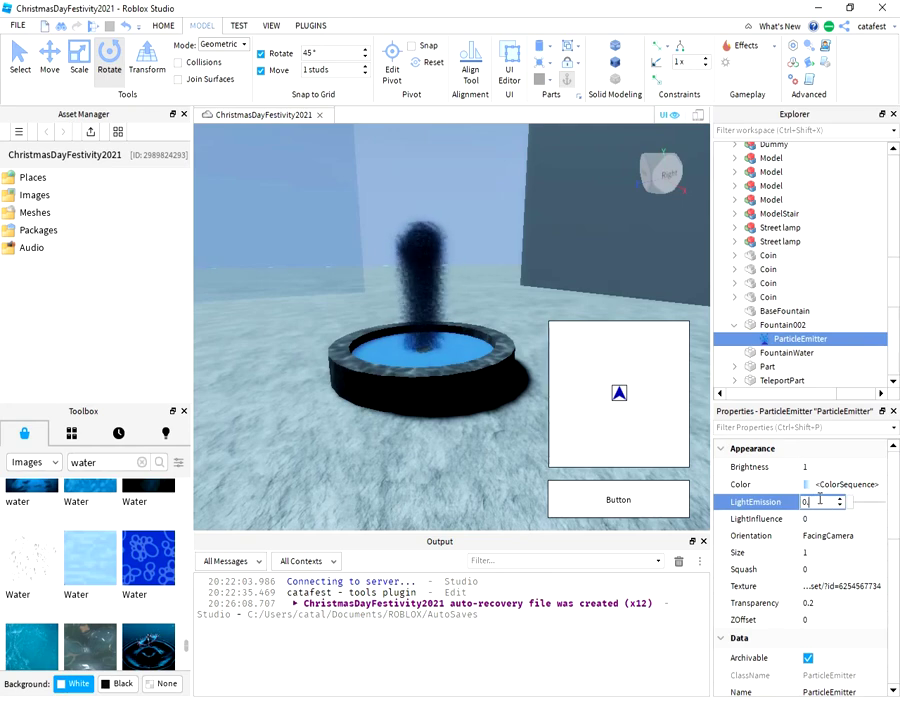
{"action": "key", "text": "Return"}
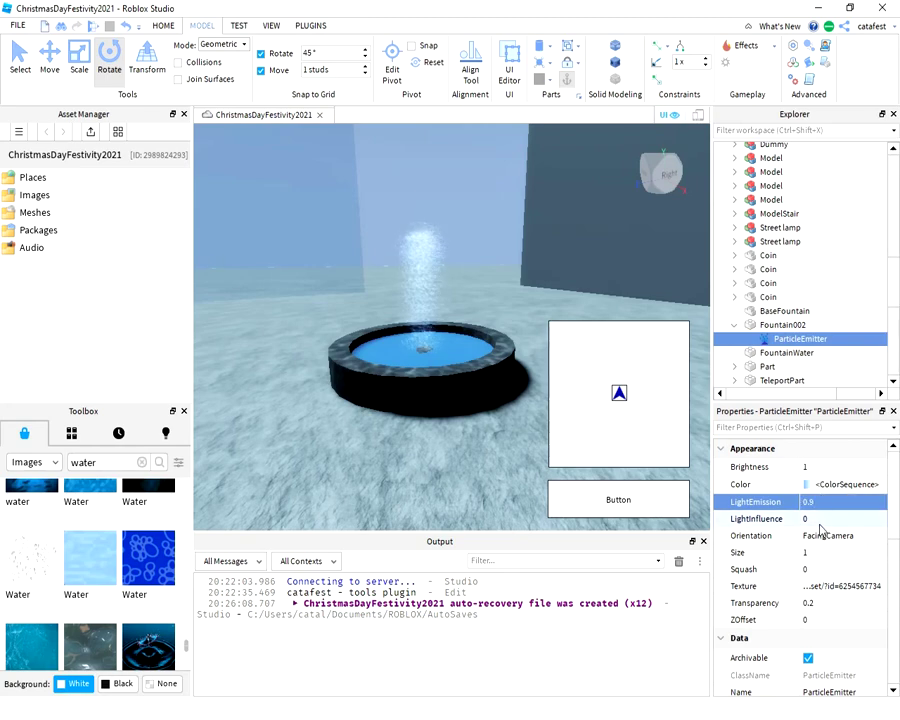
Set the ParticleEmitter's LightInfluence to 1 and check the fountain's spray from a closer, higher viewpoint.
{"action": "left_click", "coordinate": [820, 518]}
{"action": "type", "text": "1"}
{"action": "scroll", "coordinate": [818, 525], "scroll_direction": "down", "scroll_amount": 1}
{"action": "left_click", "coordinate": [400, 470]}
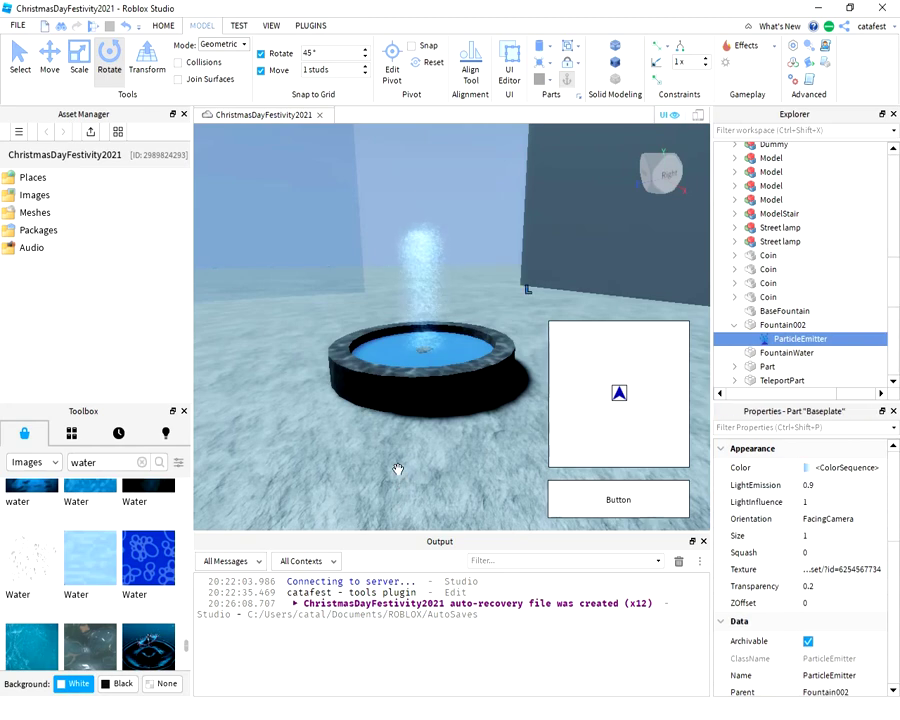
{"action": "key", "text": "w"}
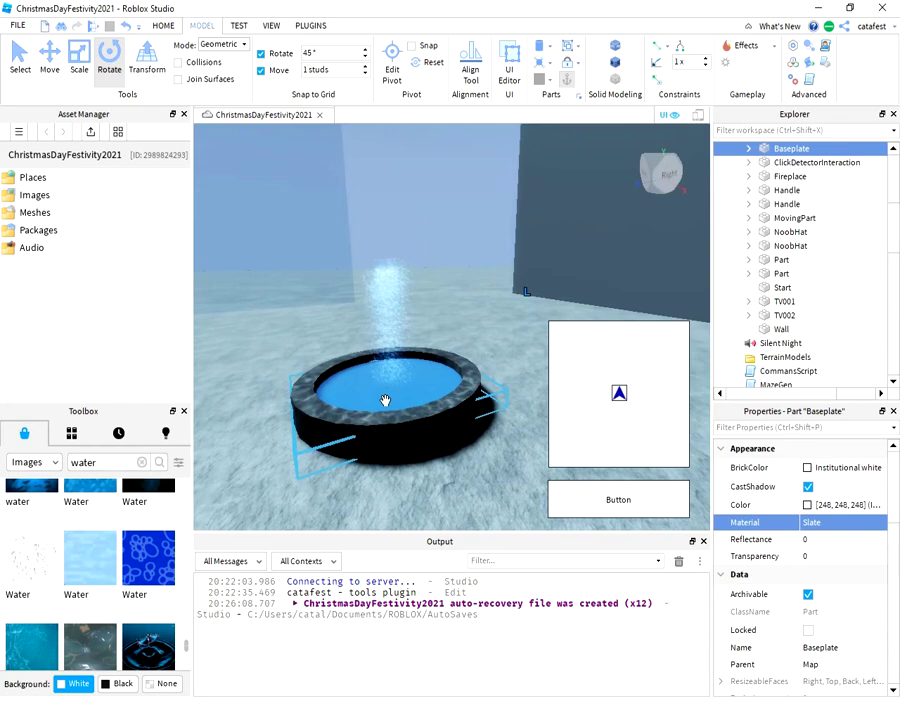
{"action": "right_click_drag", "start_coordinate": [380, 350], "coordinate": [361, 389]}
{"action": "key", "text": "a"}
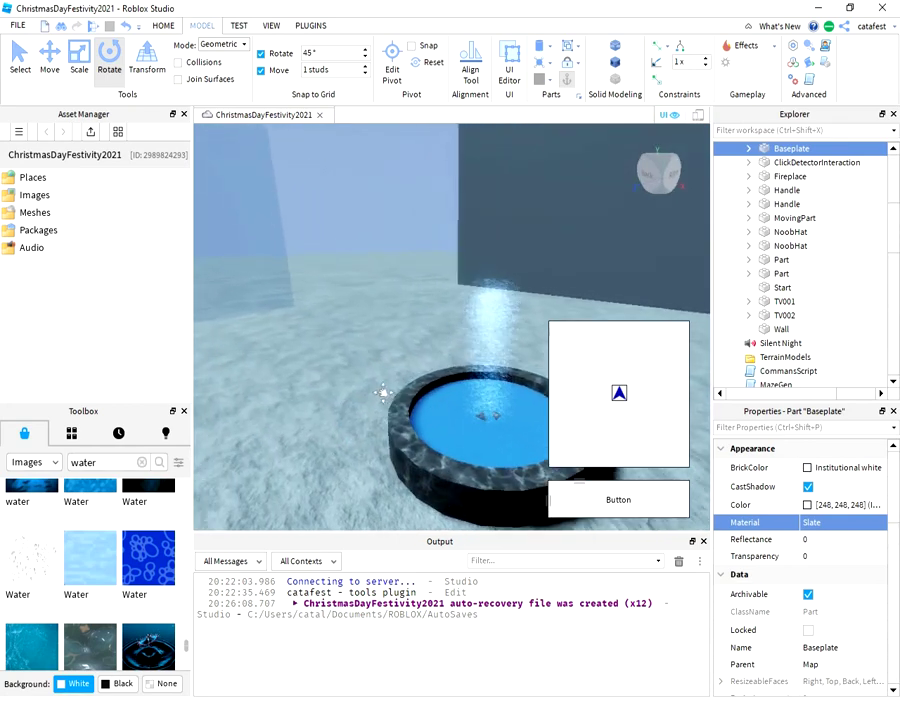
Set the Baseplate's Reflectance to 0.2 and look through its other properties.
{"action": "left_click", "coordinate": [818, 540]}
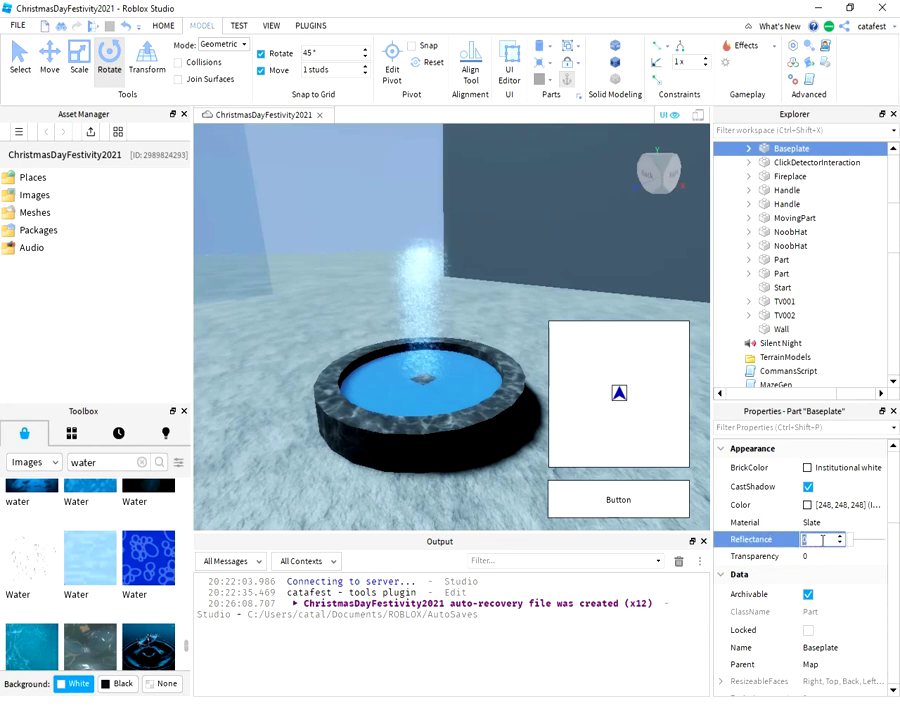
{"action": "key", "text": "Return"}
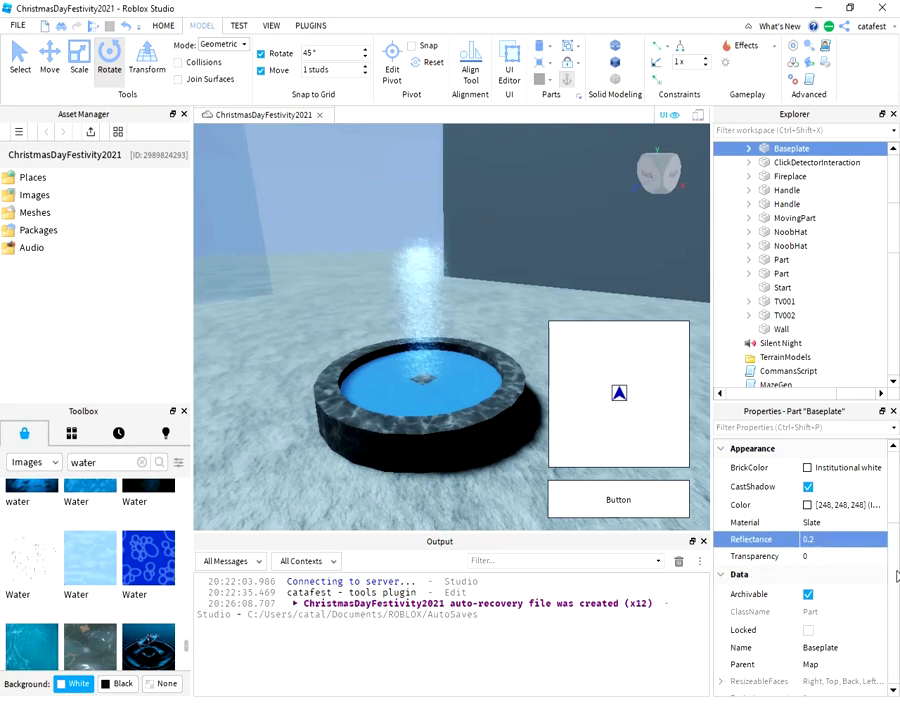
{"action": "left_click", "coordinate": [835, 557]}
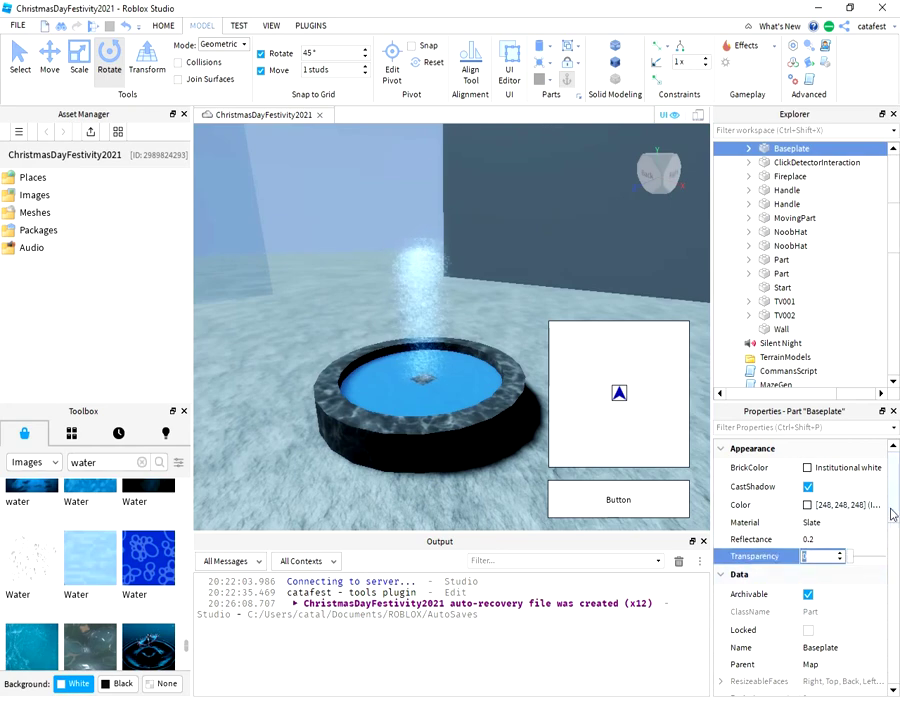
{"action": "scroll", "coordinate": [888, 520], "scroll_direction": "down", "scroll_amount": 4}
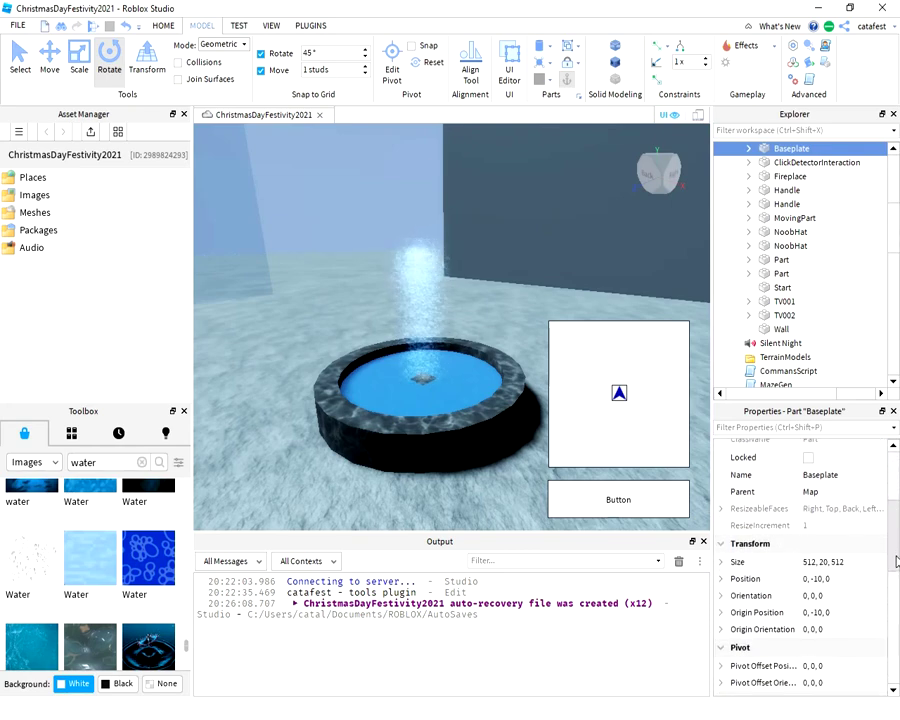
{"action": "left_click_drag", "start_coordinate": [896, 562], "coordinate": [895, 491]}
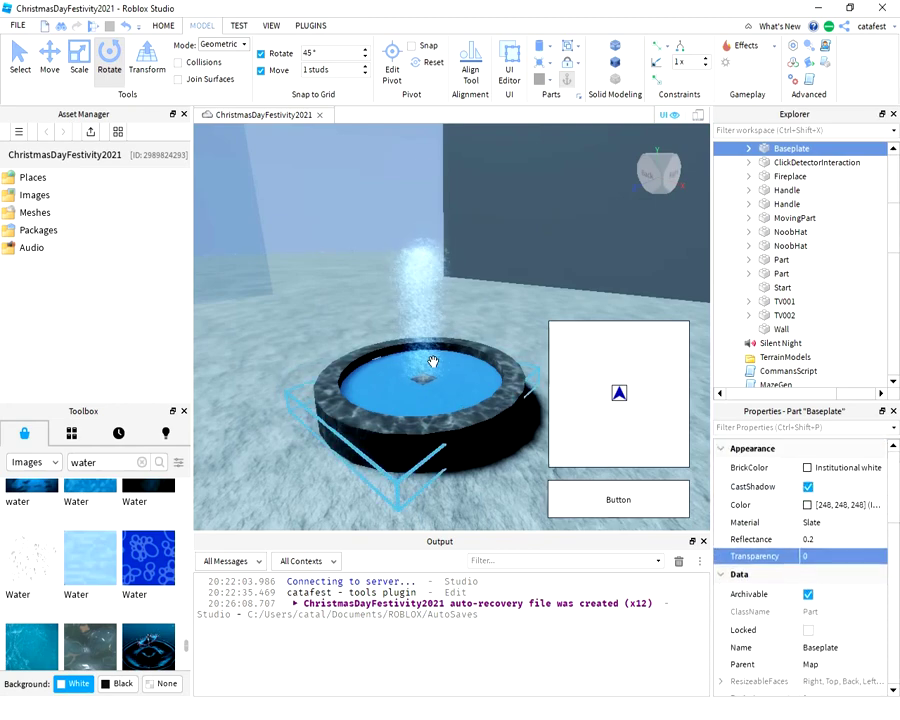
Find Fountain002 in the workspace hierarchy and select its ParticleEmitter again.
{"action": "scroll", "coordinate": [790, 270], "scroll_direction": "down", "scroll_amount": 3}
{"action": "scroll", "coordinate": [810, 271], "scroll_direction": "up", "scroll_amount": 4}
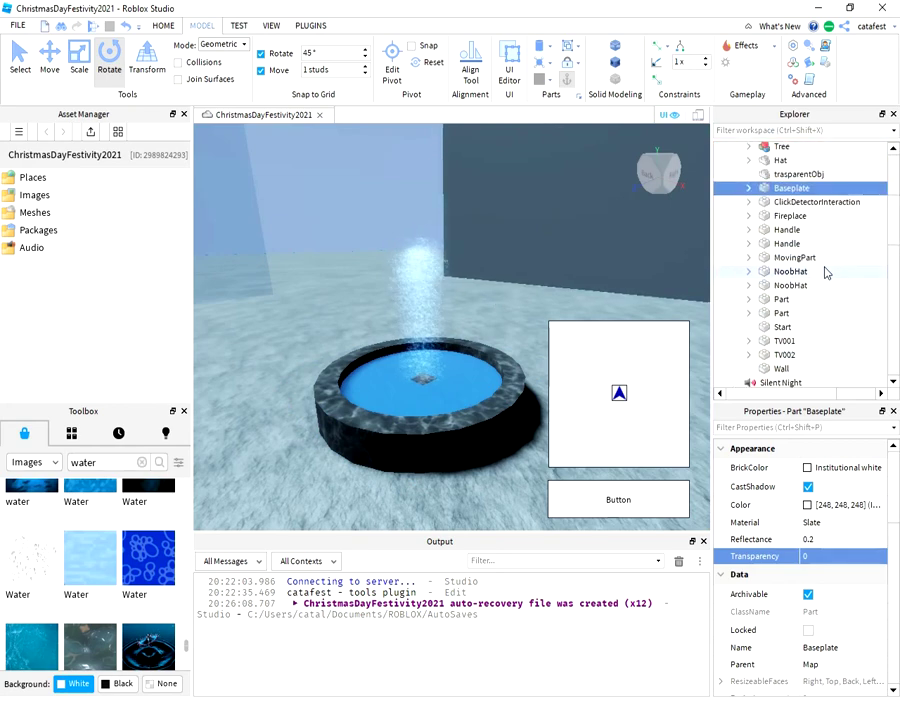
{"action": "scroll", "coordinate": [826, 272], "scroll_direction": "up", "scroll_amount": 3}
{"action": "left_click", "coordinate": [748, 306]}
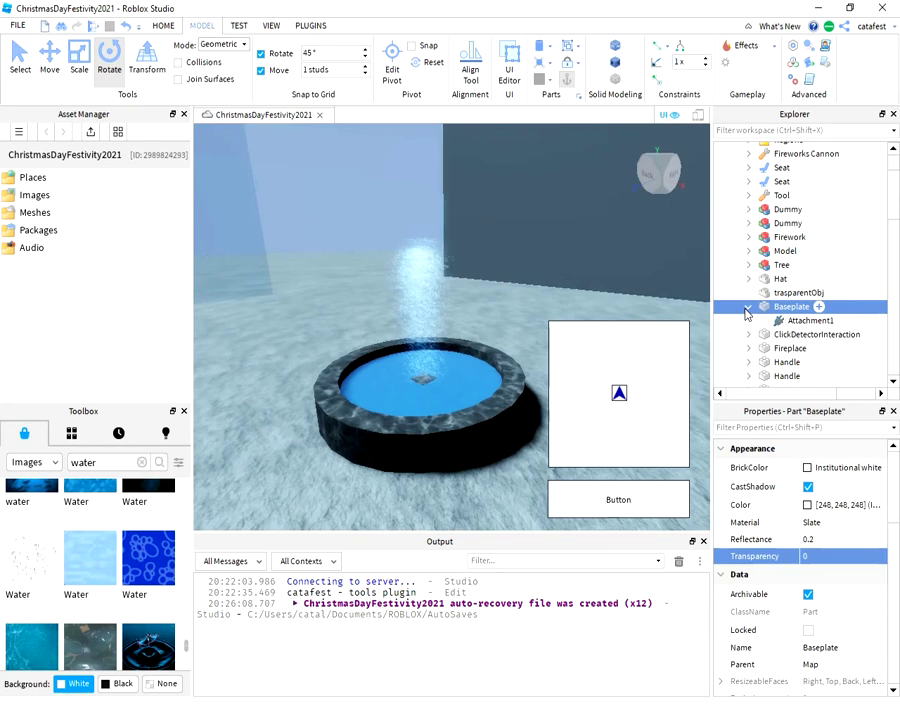
{"action": "scroll", "coordinate": [745, 315], "scroll_direction": "down", "scroll_amount": 1}
{"action": "scroll", "coordinate": [800, 290], "scroll_direction": "down", "scroll_amount": 5}
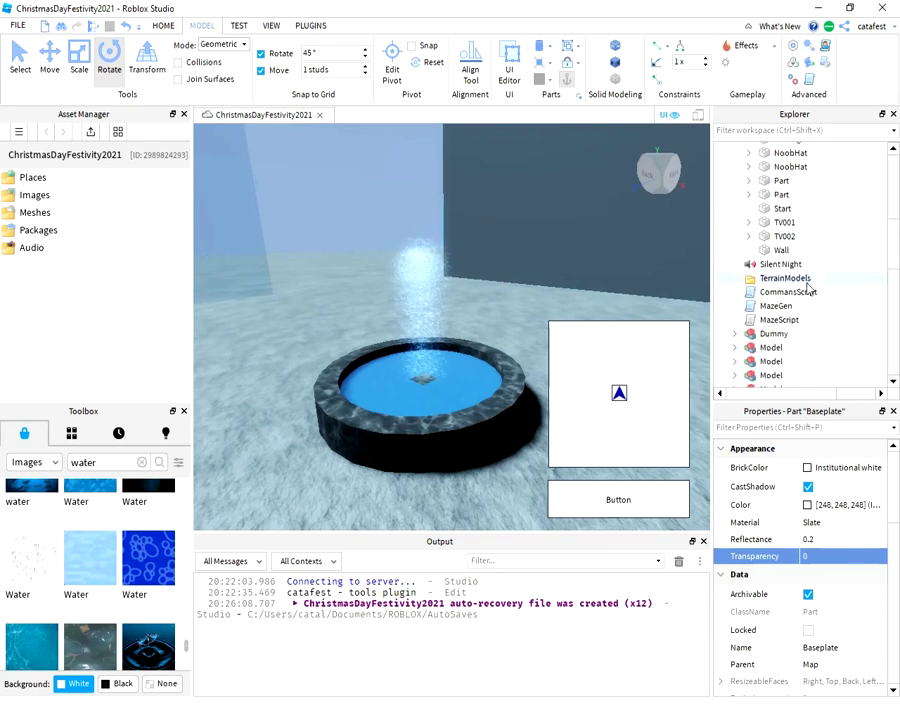
{"action": "scroll", "coordinate": [806, 292], "scroll_direction": "down", "scroll_amount": 5}
{"action": "left_click", "coordinate": [808, 291]}
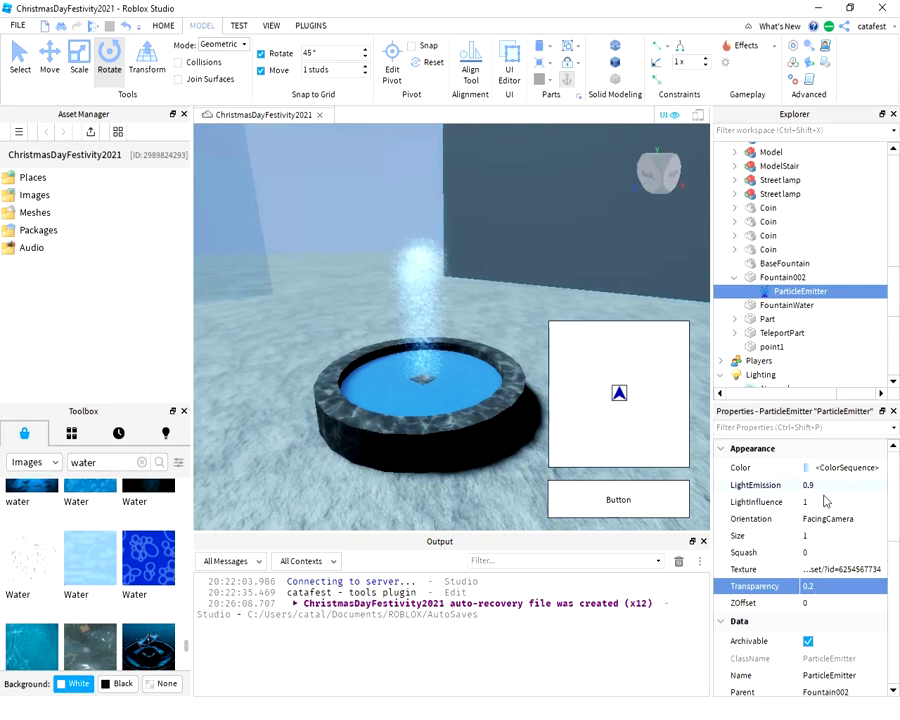
Try an emission Rate of 15000 on the ParticleEmitter and reduce it to 10000.
{"action": "scroll", "coordinate": [778, 543], "scroll_direction": "down", "scroll_amount": 3}
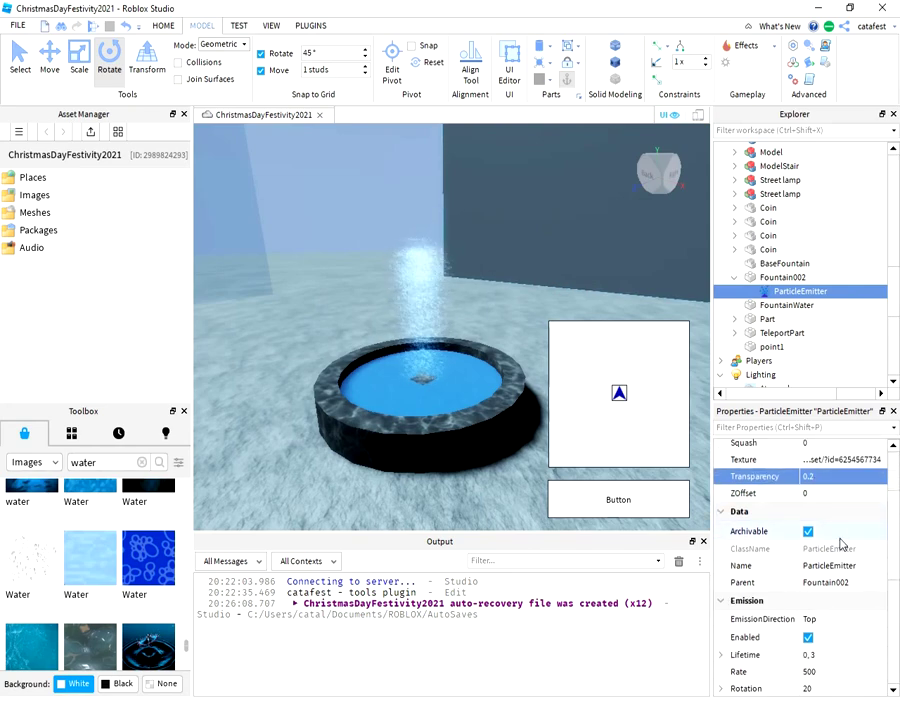
{"action": "scroll", "coordinate": [835, 543], "scroll_direction": "down", "scroll_amount": 2}
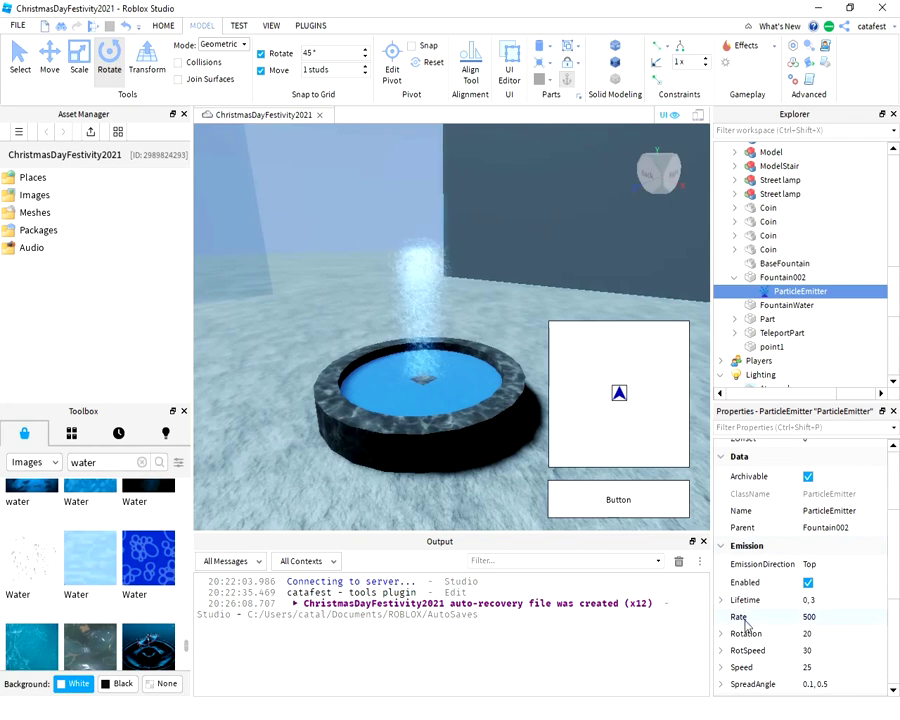
{"action": "left_click", "coordinate": [812, 617]}
{"action": "type", "text": "1"}
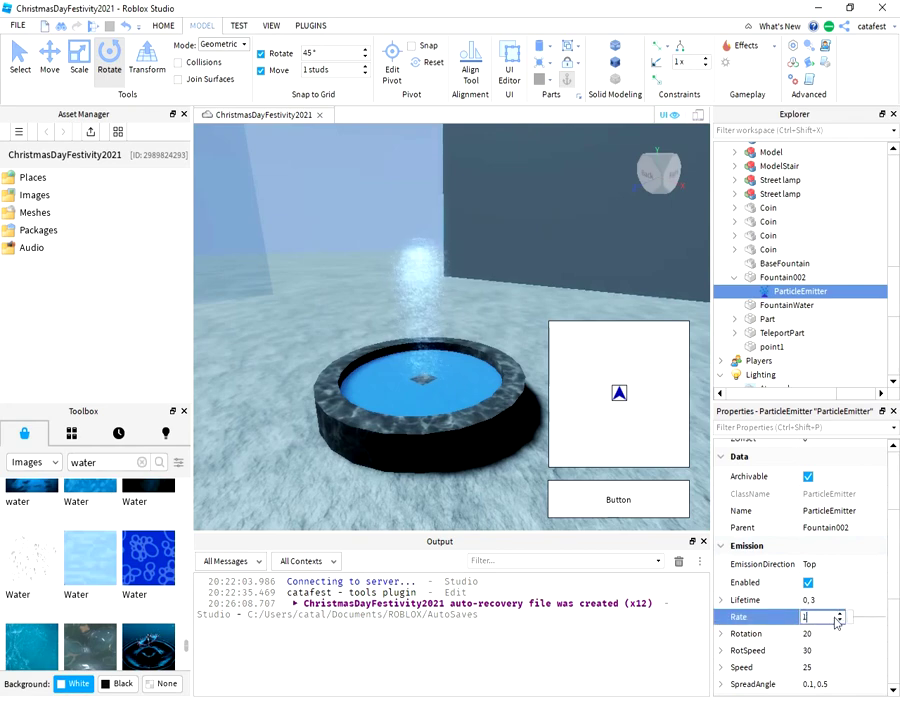
{"action": "type", "text": "500"}
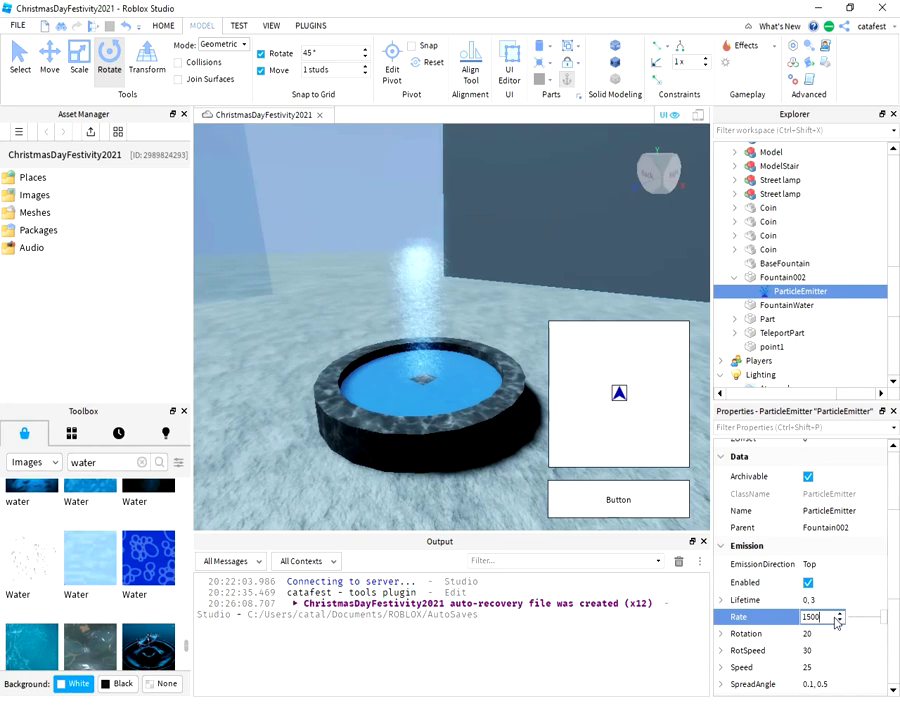
{"action": "type", "text": "0"}
{"action": "key", "text": "Return"}
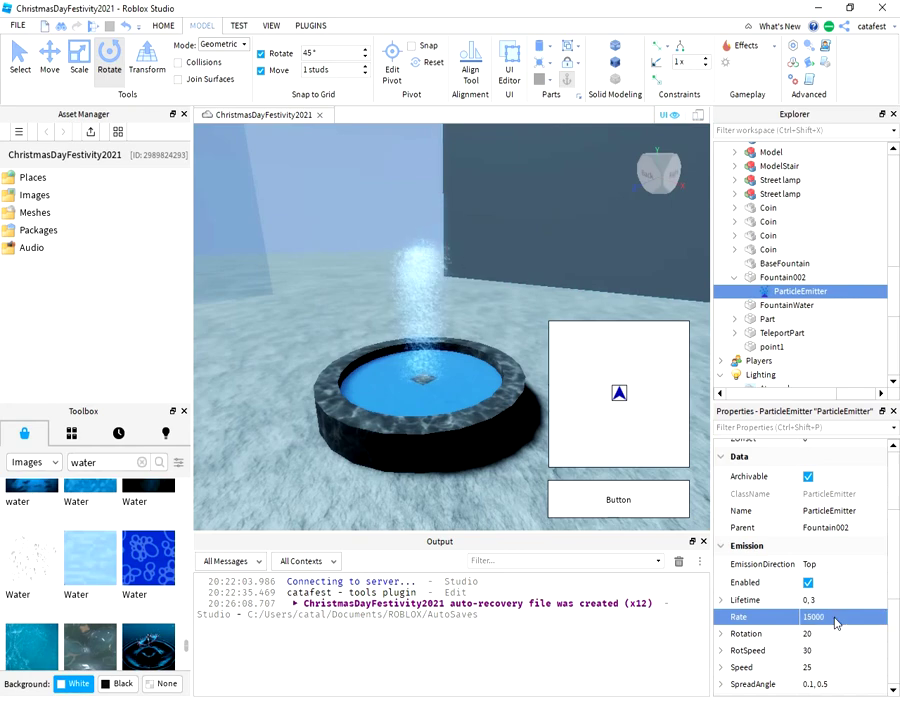
{"action": "left_click", "coordinate": [840, 617]}
{"action": "type", "text": "10"}
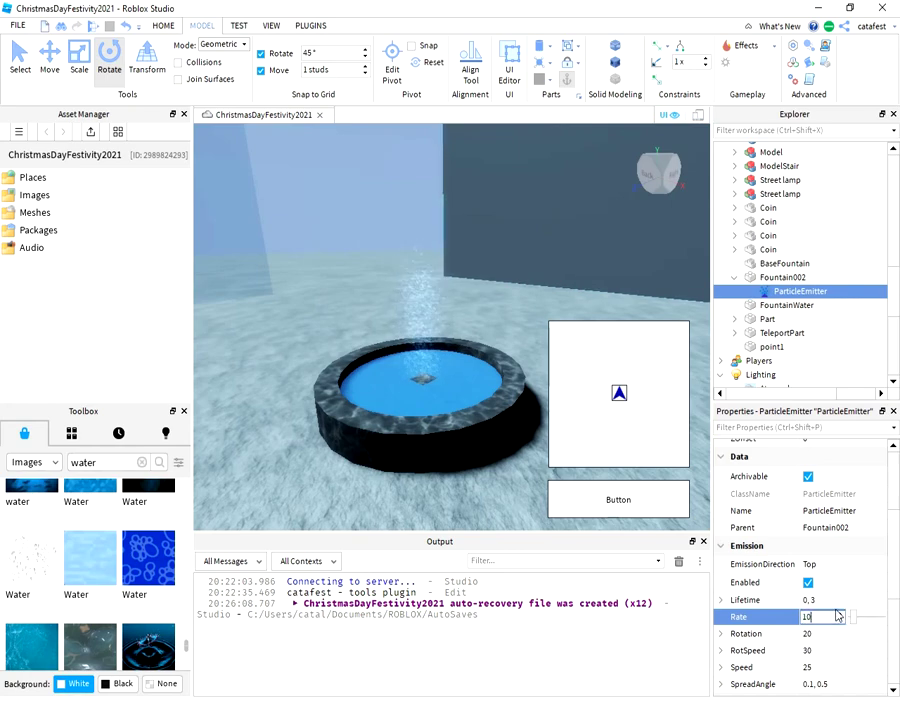
{"action": "type", "text": "000"}
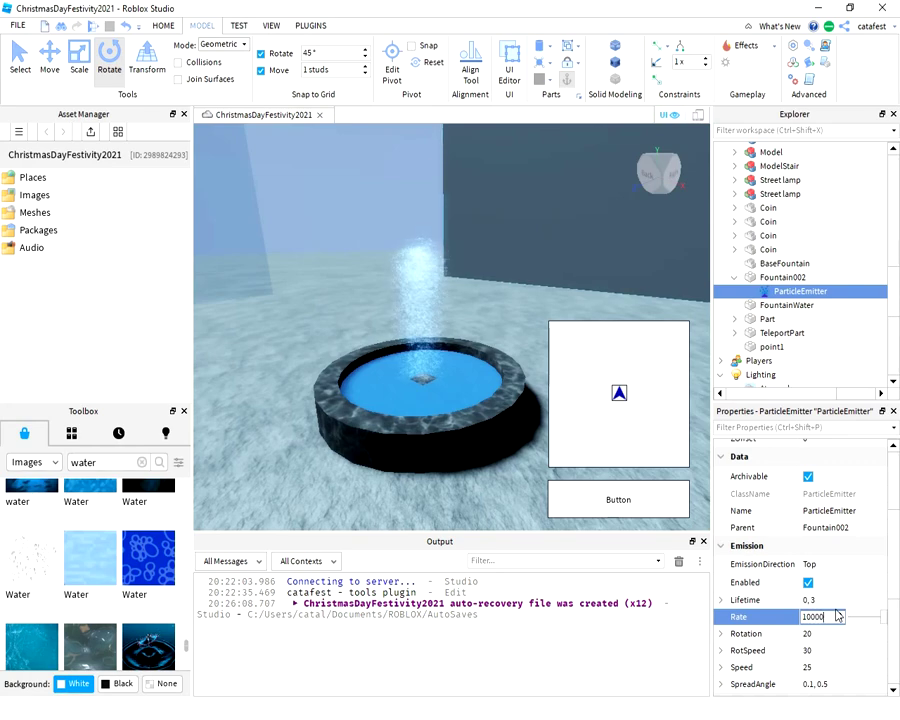
Try a Lifetime of 0, 5 on the ParticleEmitter and change it to 1.
{"action": "left_click", "coordinate": [815, 600]}
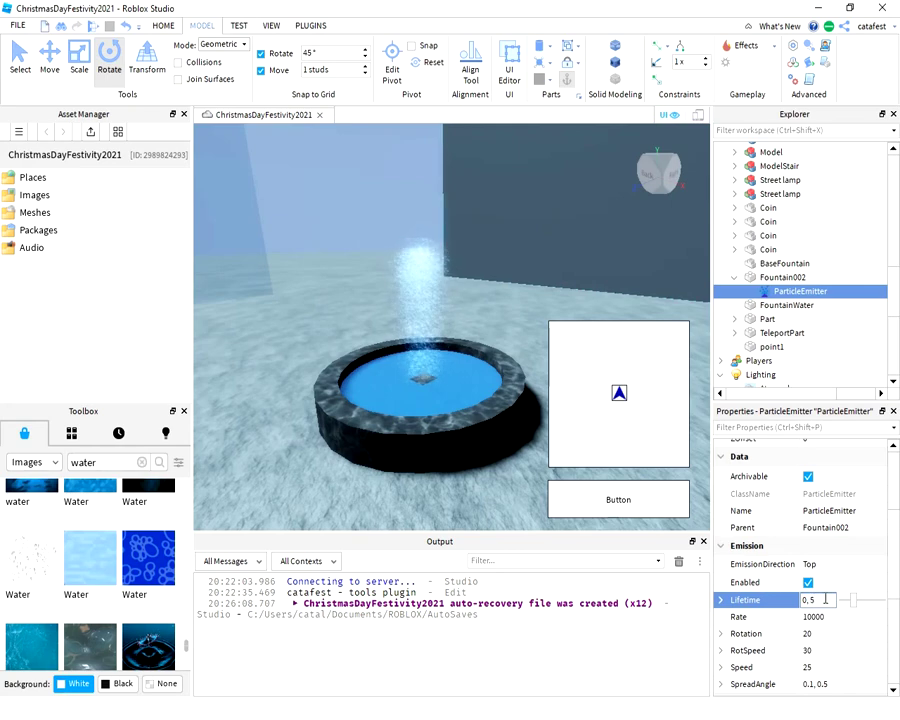
{"action": "key", "text": "Return"}
{"action": "left_click", "coordinate": [826, 599]}
{"action": "type", "text": "1"}
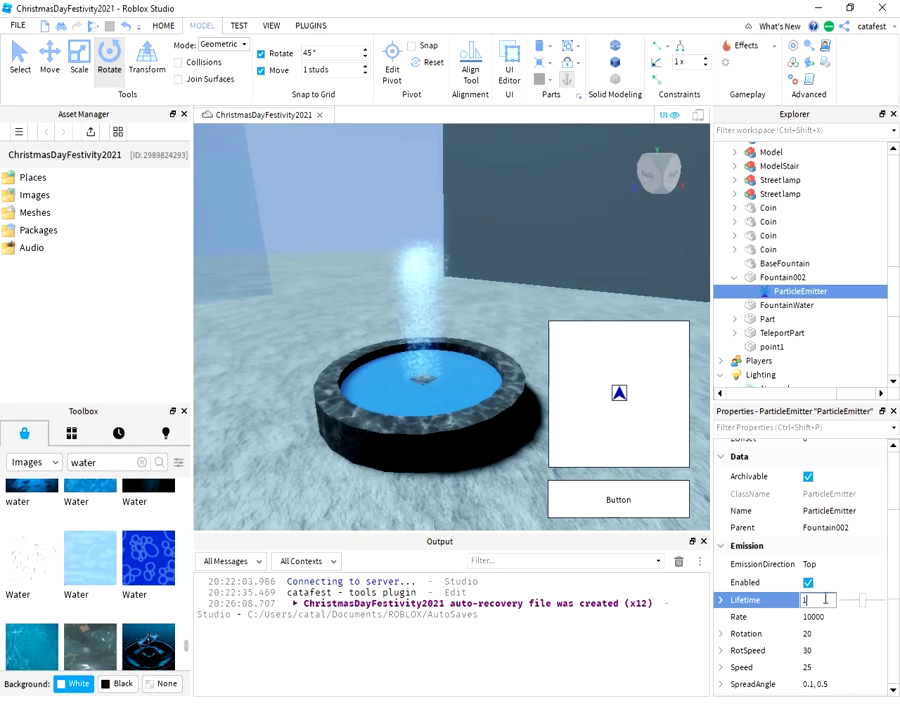
{"action": "left_click", "coordinate": [826, 616]}
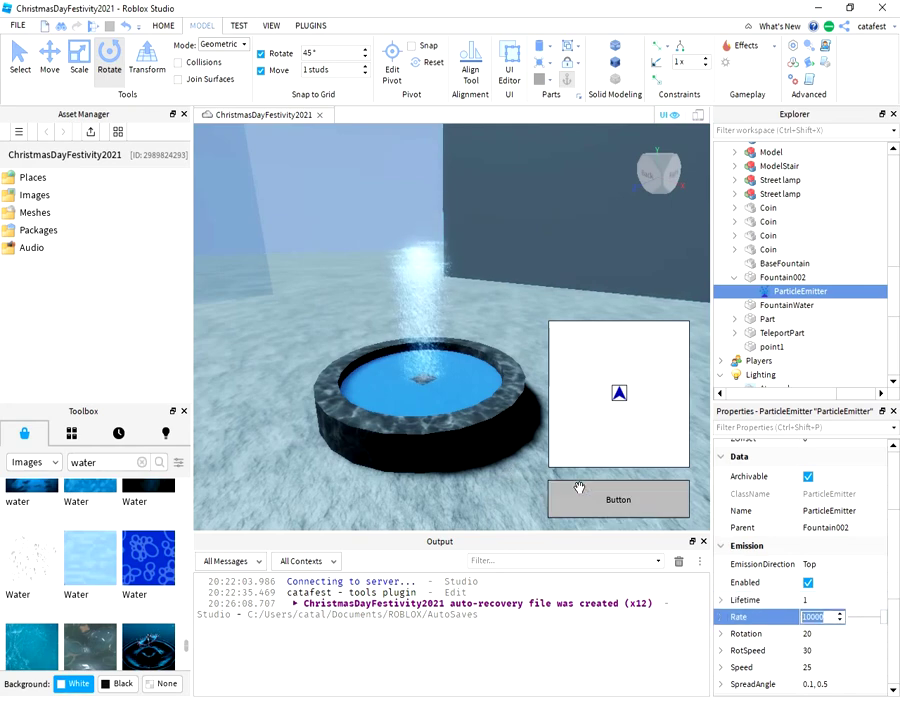
{"action": "left_click", "coordinate": [815, 600]}
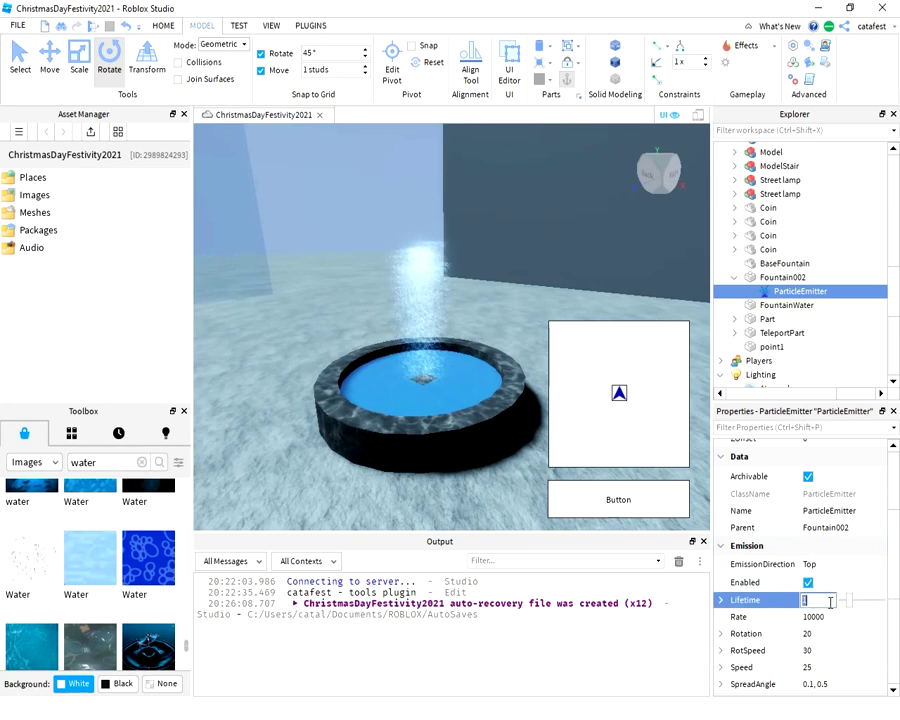
Examine the spray and basin up close from another side and select the FountainWater part.
{"action": "right_click_drag", "start_coordinate": [325, 463], "coordinate": [323, 464]}
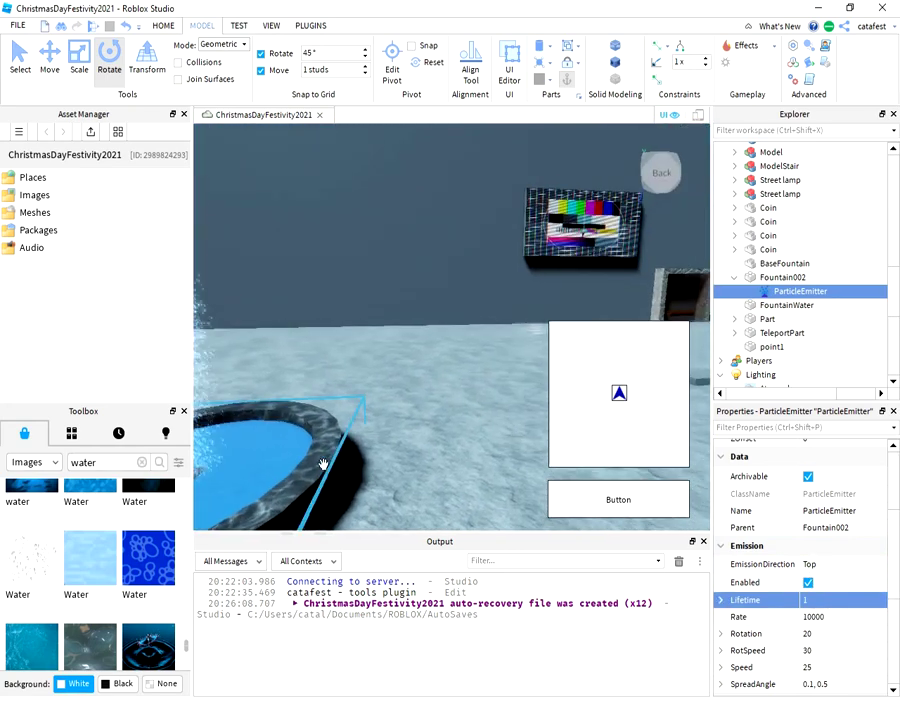
{"action": "scroll", "coordinate": [330, 450], "scroll_direction": "down", "scroll_amount": 5}
{"action": "scroll", "coordinate": [326, 438], "scroll_direction": "up", "scroll_amount": 3}
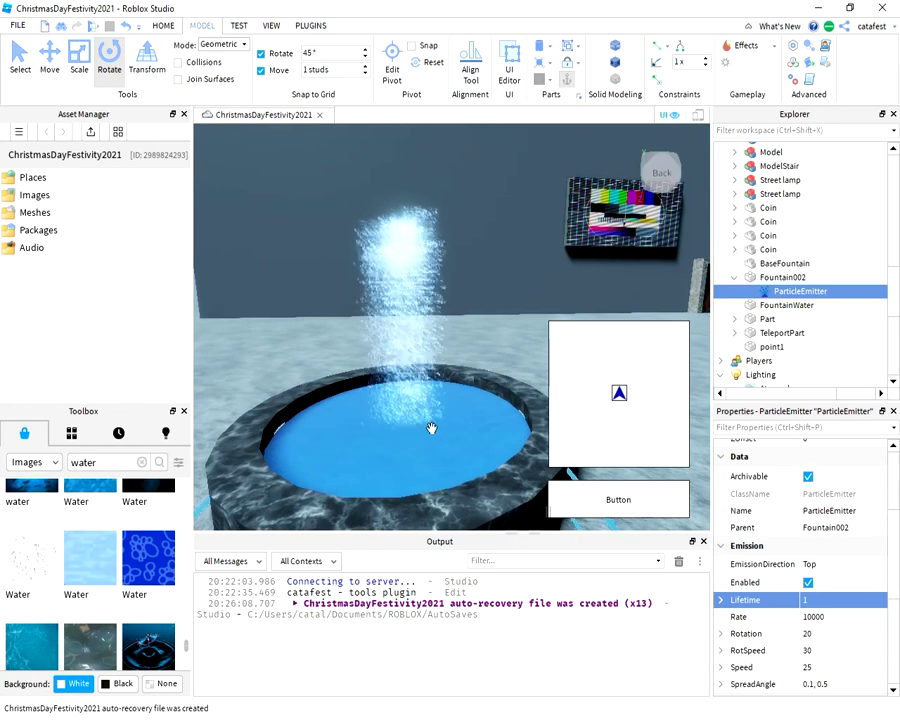
{"action": "right_click_drag", "start_coordinate": [431, 428], "coordinate": [436, 430]}
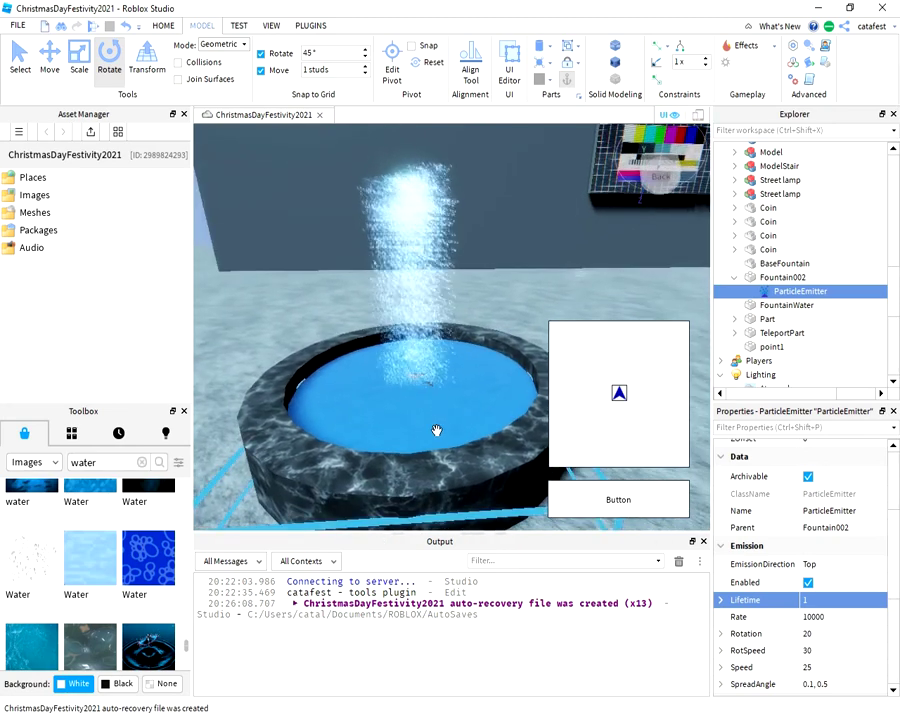
{"action": "left_click", "coordinate": [424, 388]}
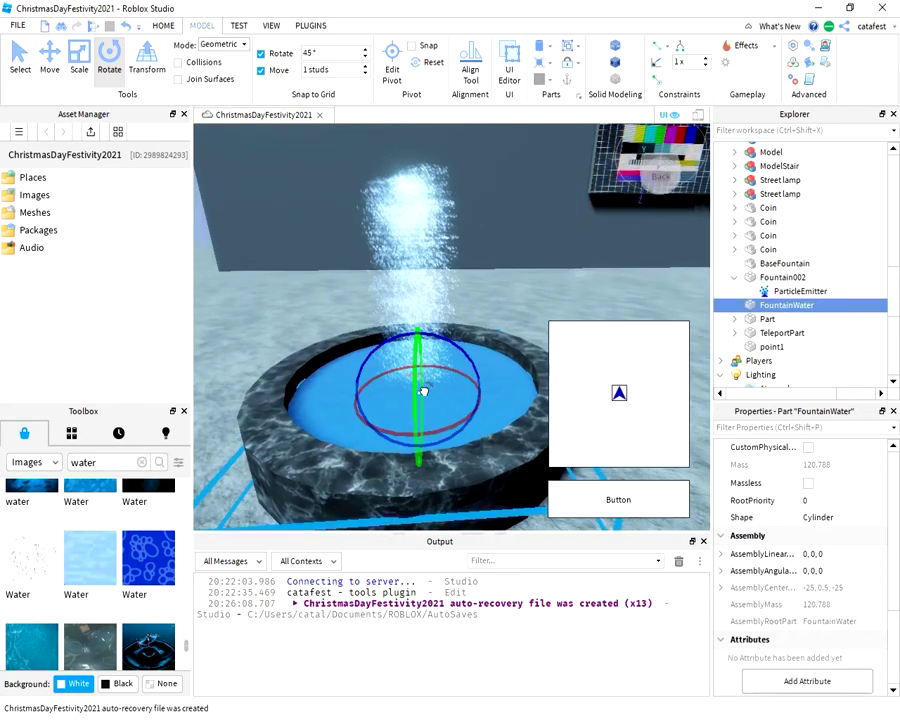
Try lowering the FountainWater part, undo that, and lower the Fountain002 part by 1 stud instead.
{"action": "left_click", "coordinate": [52, 55]}
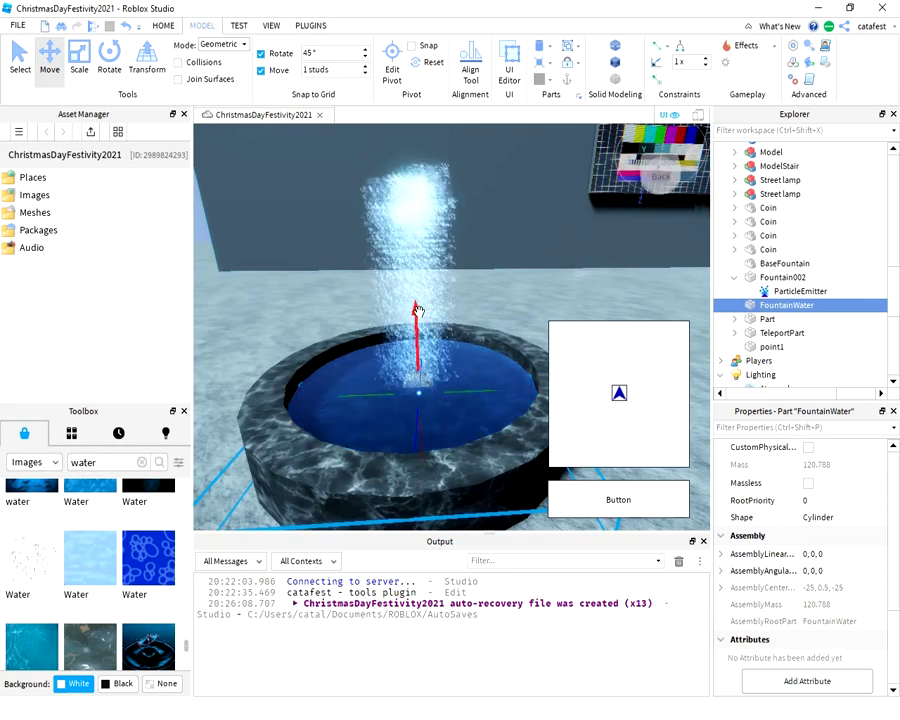
{"action": "left_click_drag", "start_coordinate": [417, 311], "coordinate": [418, 332]}
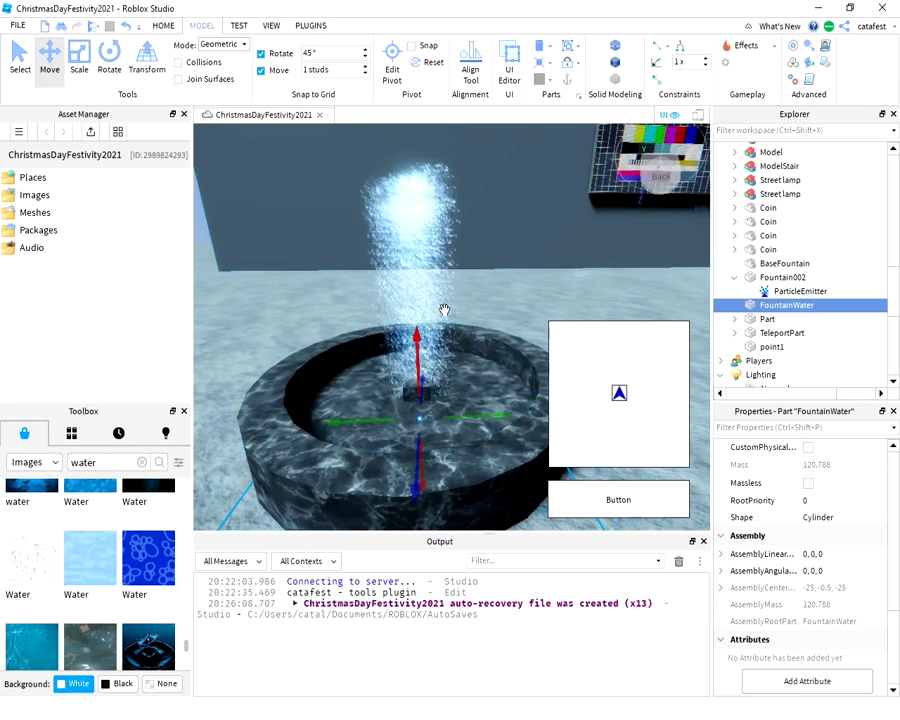
{"action": "key", "text": "ctrl+z"}
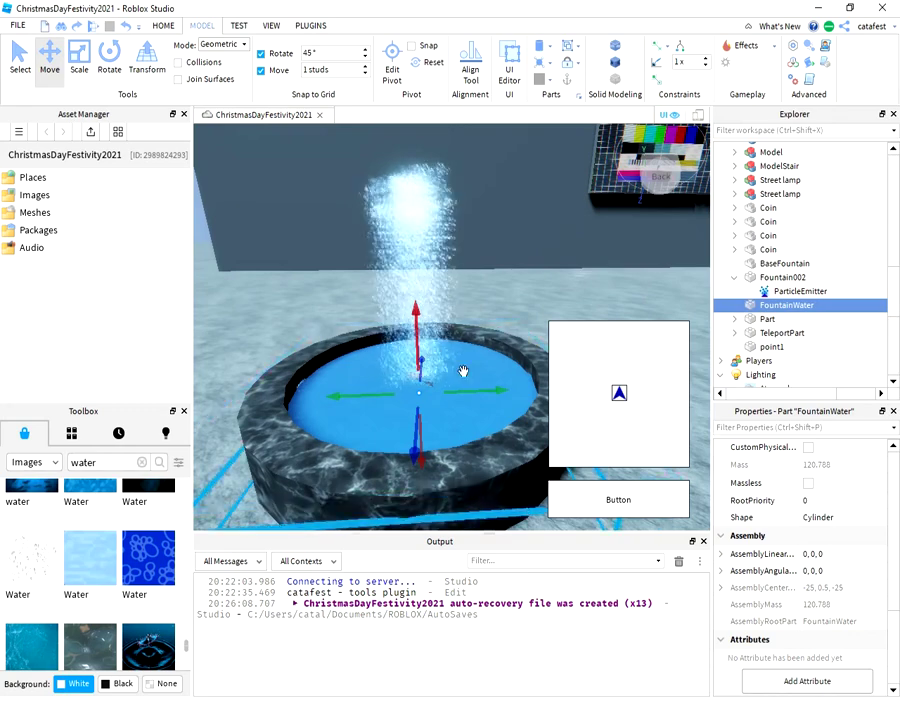
{"action": "left_click", "coordinate": [780, 277]}
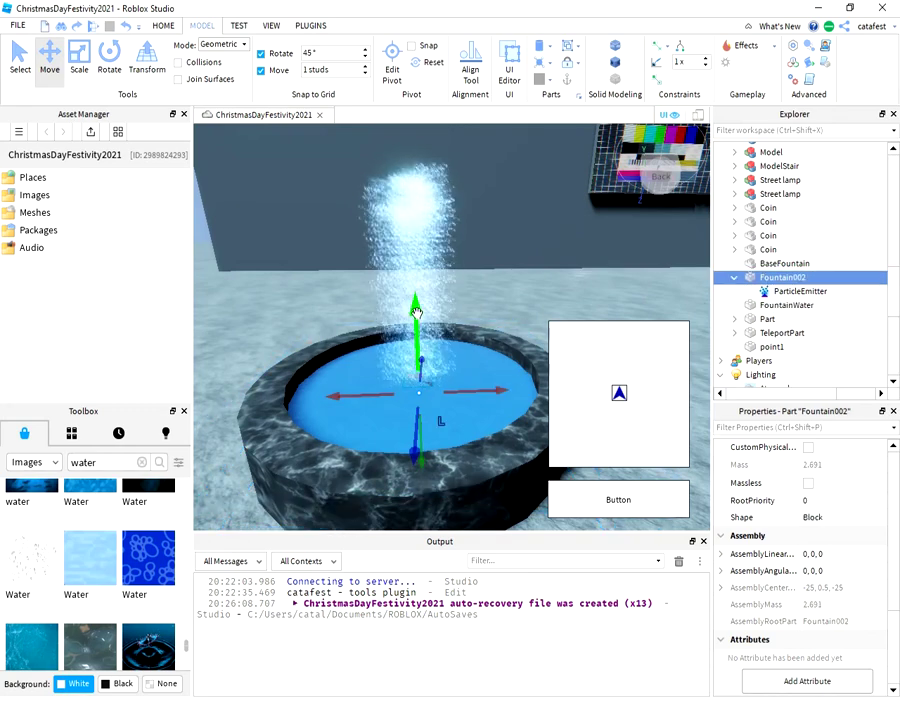
{"action": "left_click_drag", "start_coordinate": [417, 312], "coordinate": [417, 333]}
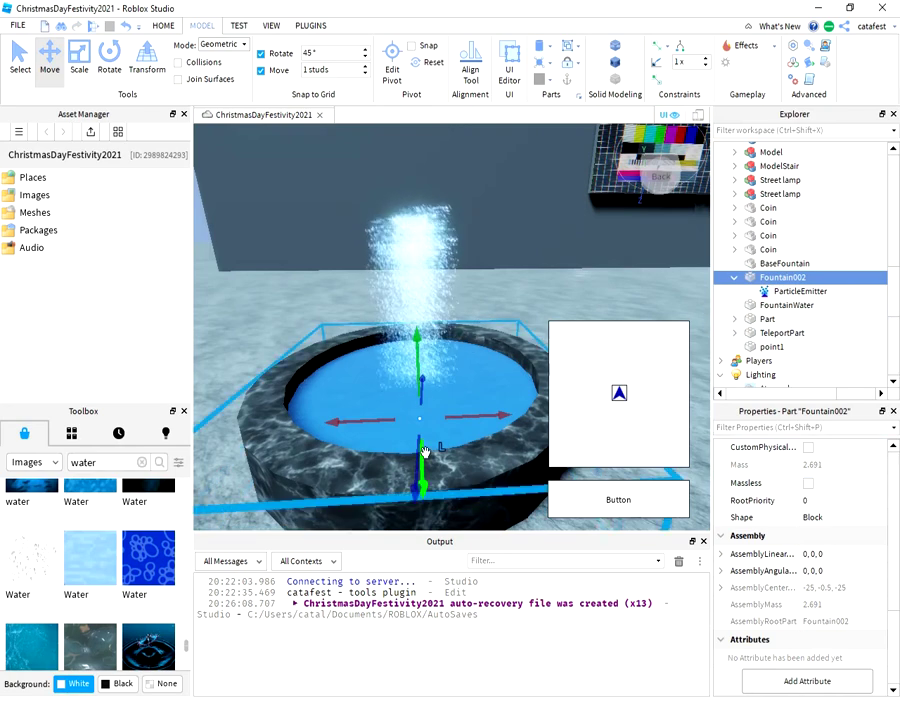
Reselect the ParticleEmitter of Fountain002 and set its ShapeStyle to Volume.
{"action": "left_click", "coordinate": [500, 294]}
{"action": "scroll", "coordinate": [490, 288], "scroll_direction": "up", "scroll_amount": 3}
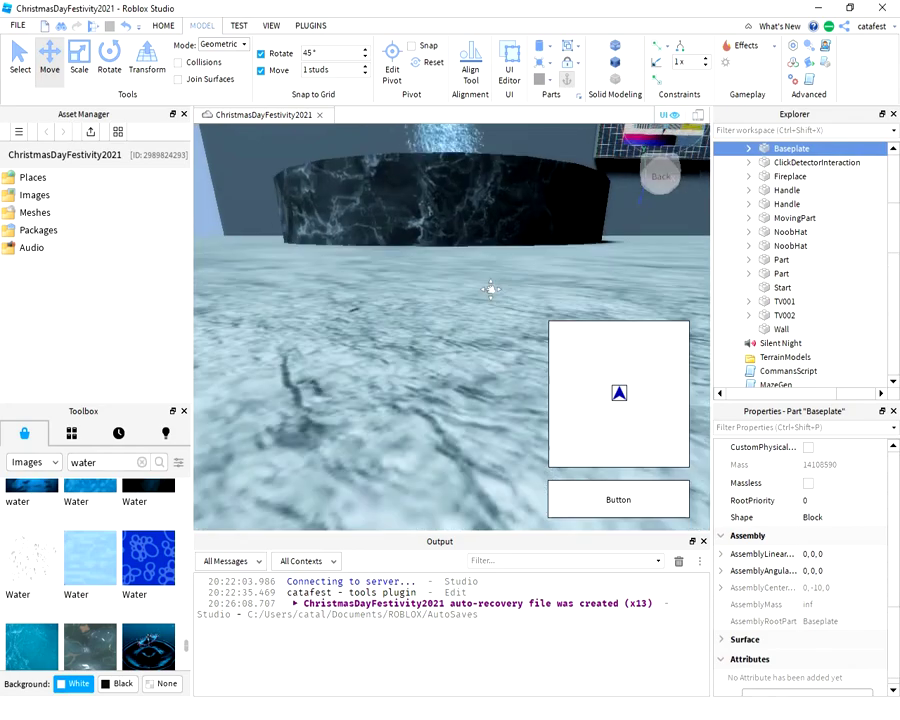
{"action": "scroll", "coordinate": [490, 294], "scroll_direction": "down", "scroll_amount": 3}
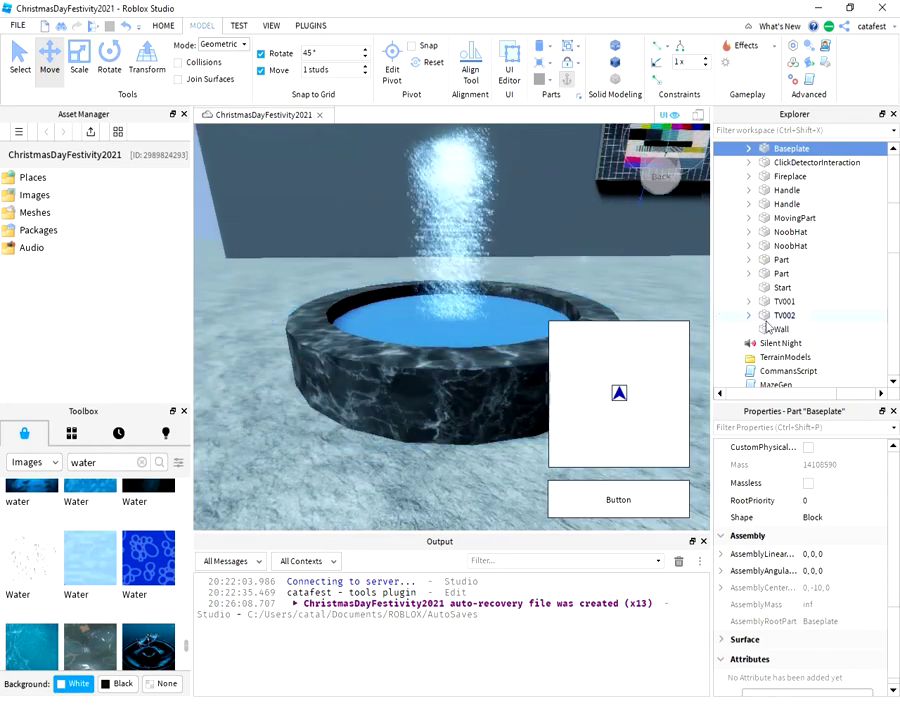
{"action": "scroll", "coordinate": [808, 268], "scroll_direction": "down", "scroll_amount": 10}
{"action": "scroll", "coordinate": [800, 265], "scroll_direction": "down", "scroll_amount": 3}
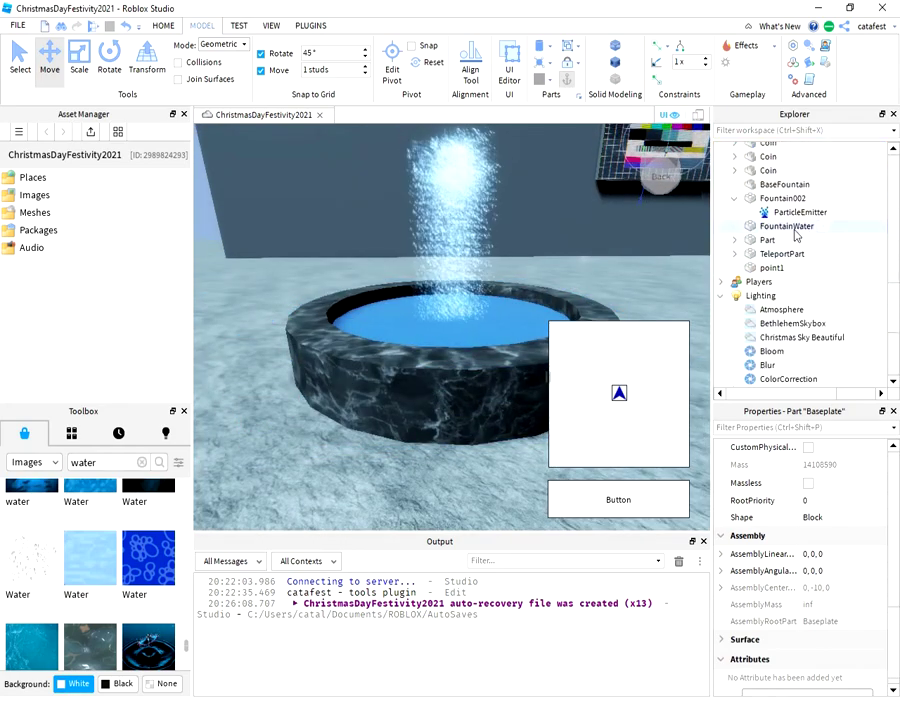
{"action": "left_click", "coordinate": [775, 211]}
{"action": "scroll", "coordinate": [457, 478], "scroll_direction": "down", "scroll_amount": 3}
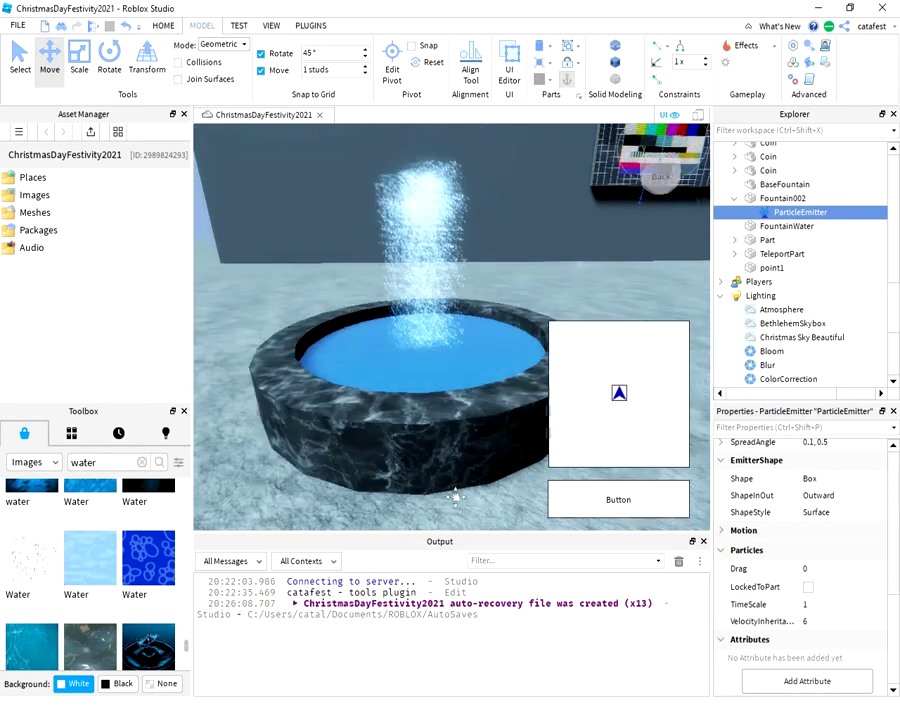
{"action": "scroll", "coordinate": [455, 450], "scroll_direction": "down", "scroll_amount": 4}
{"action": "scroll", "coordinate": [455, 450], "scroll_direction": "up", "scroll_amount": 6}
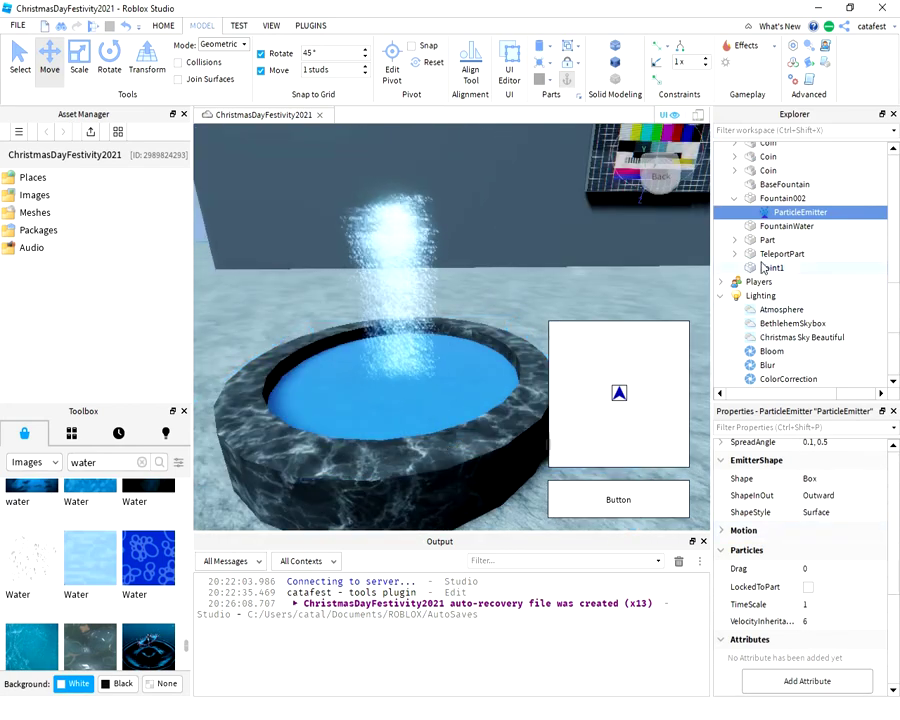
{"action": "left_click", "coordinate": [842, 515]}
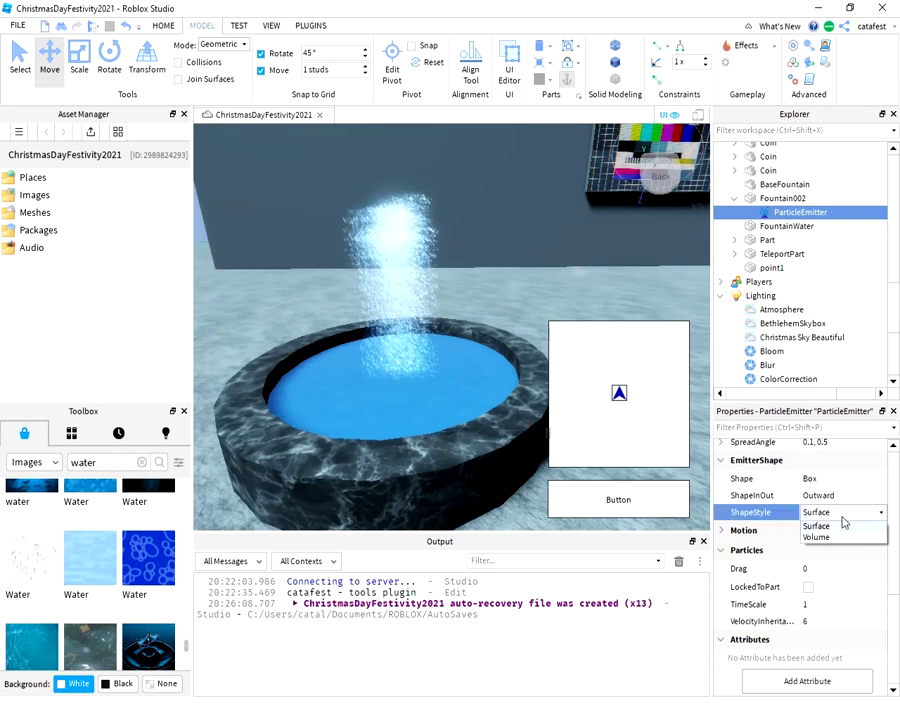
{"action": "left_click", "coordinate": [818, 537]}
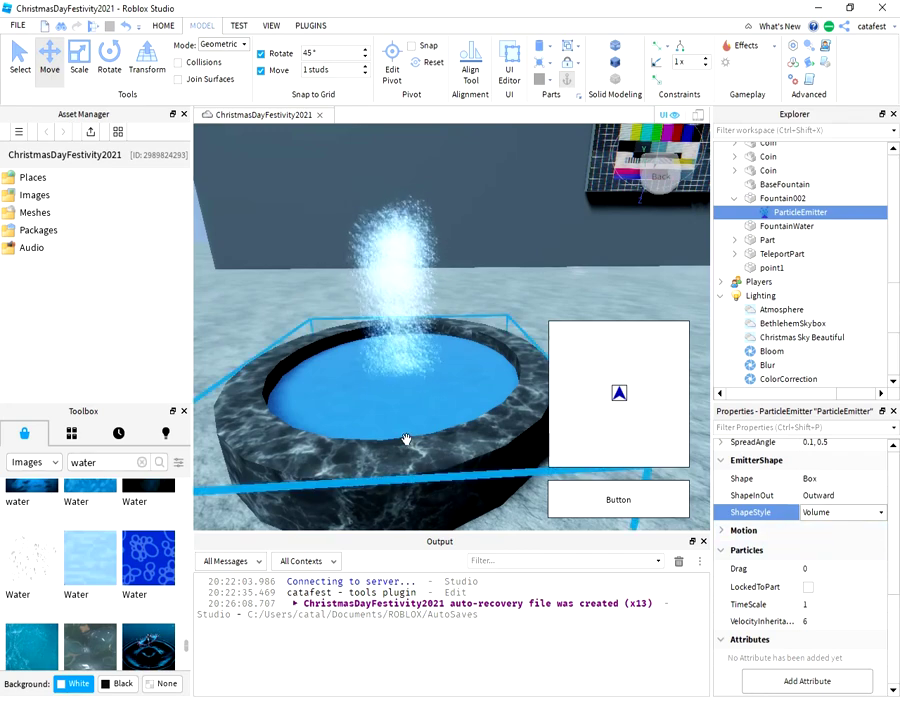
Try the InAndOut and Inward options for the ParticleEmitter's ShapeInOut and return it to Outward.
{"action": "left_click", "coordinate": [836, 498]}
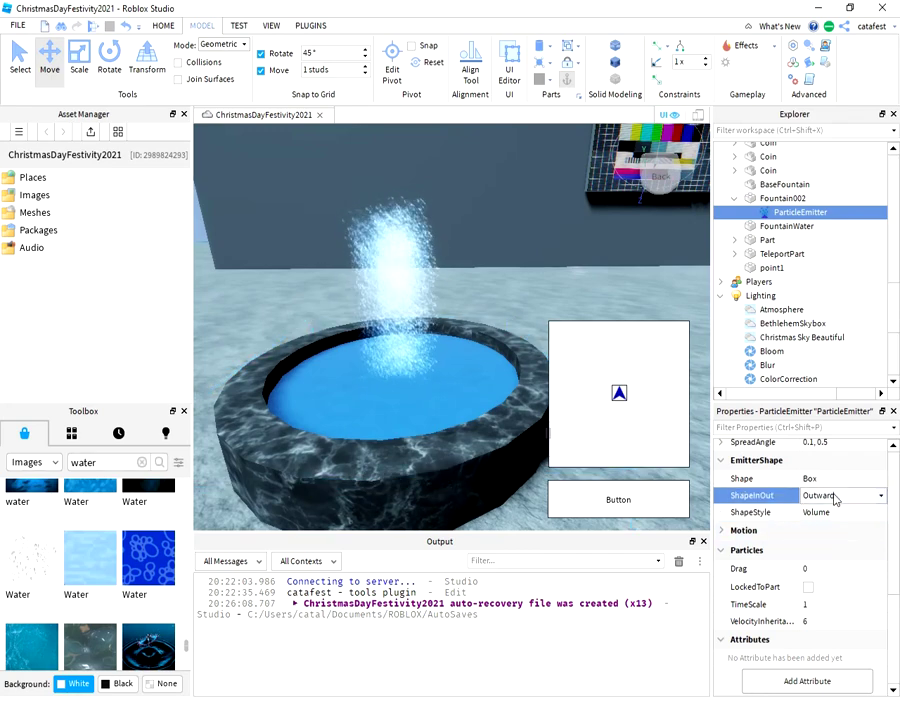
{"action": "left_click", "coordinate": [839, 510]}
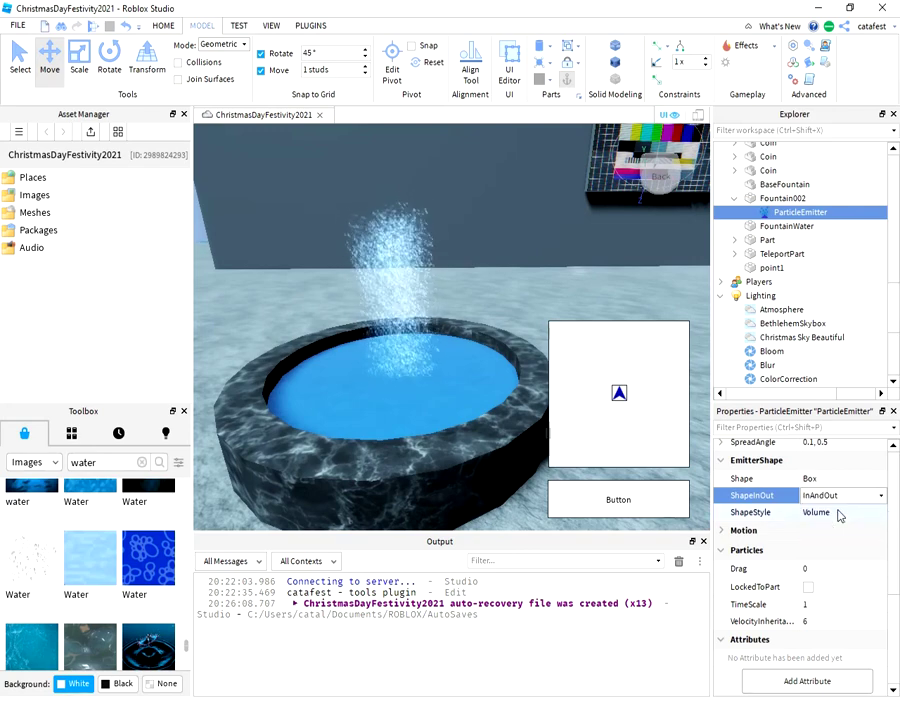
{"action": "left_click", "coordinate": [838, 498]}
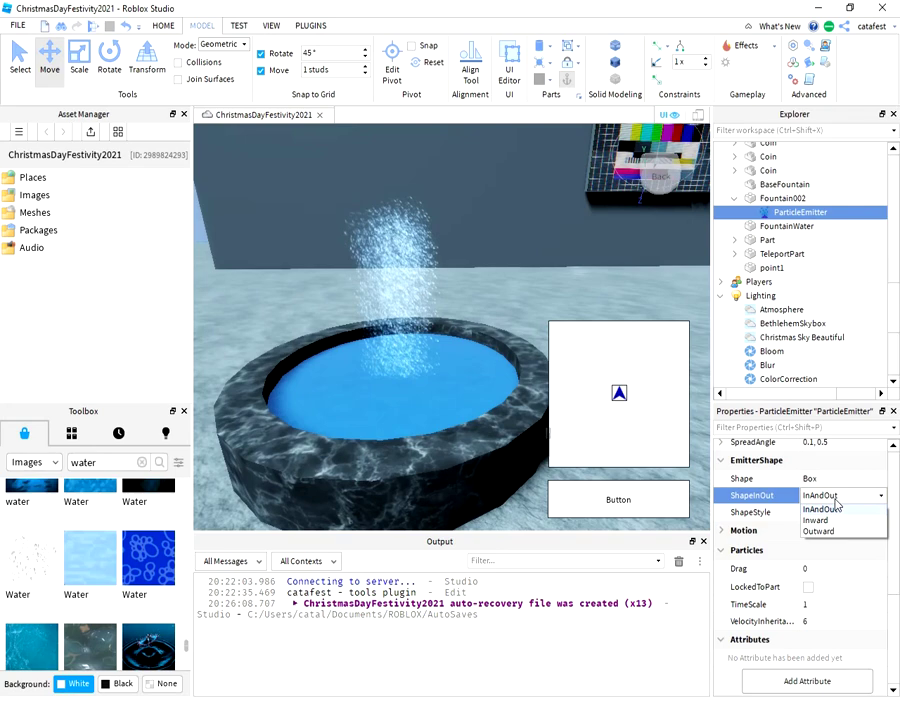
{"action": "left_click", "coordinate": [836, 521]}
{"action": "left_click", "coordinate": [830, 498]}
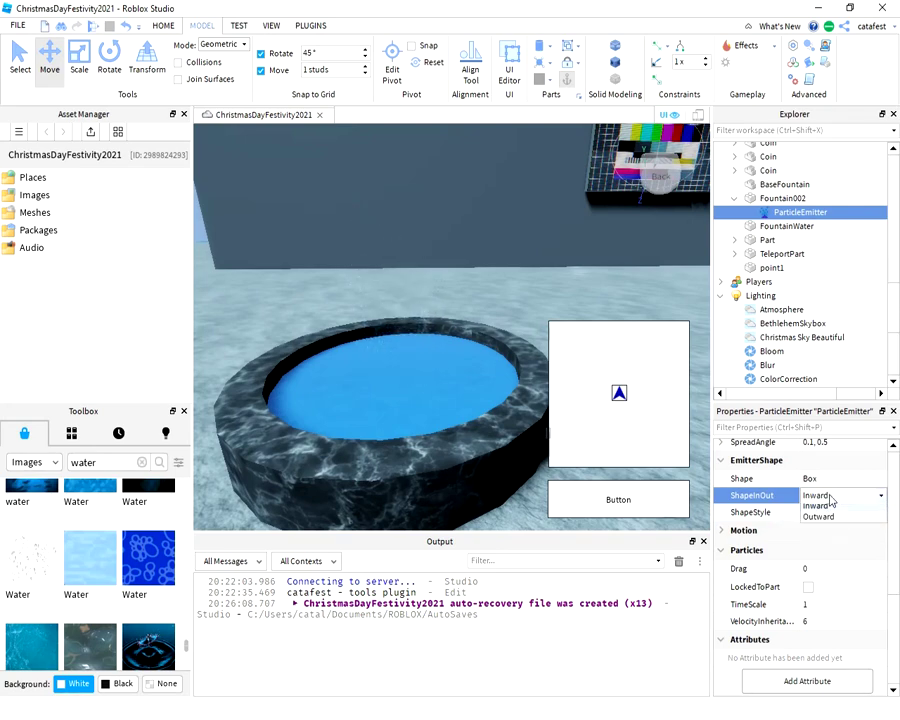
{"action": "left_click", "coordinate": [837, 532]}
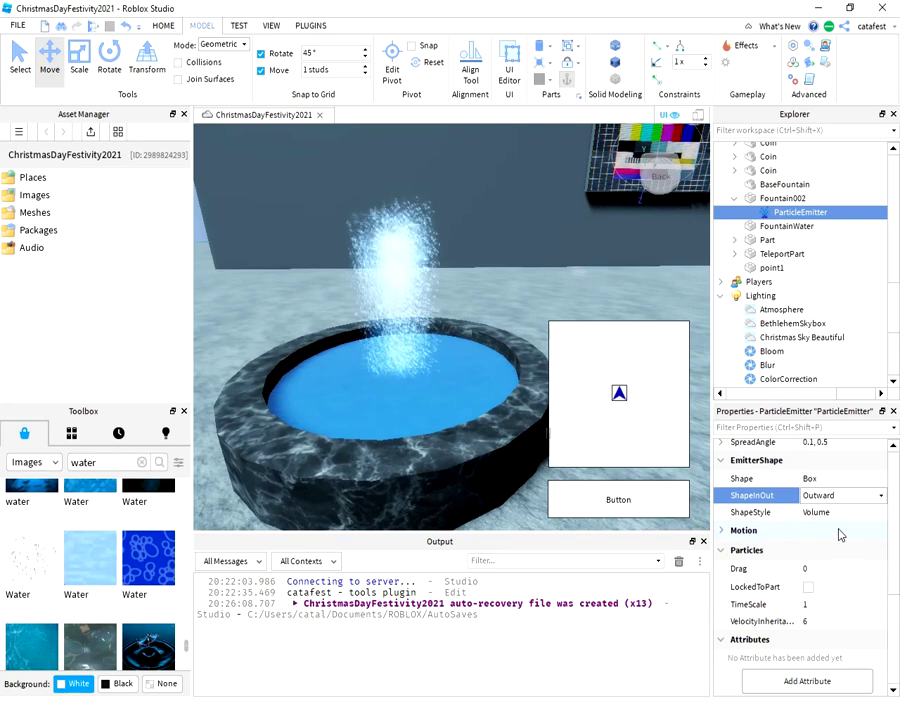
Try a SpreadAngle of 0.1, 1.5 on the ParticleEmitter and widen it to 0.1, 3.
{"action": "left_click", "coordinate": [824, 443]}
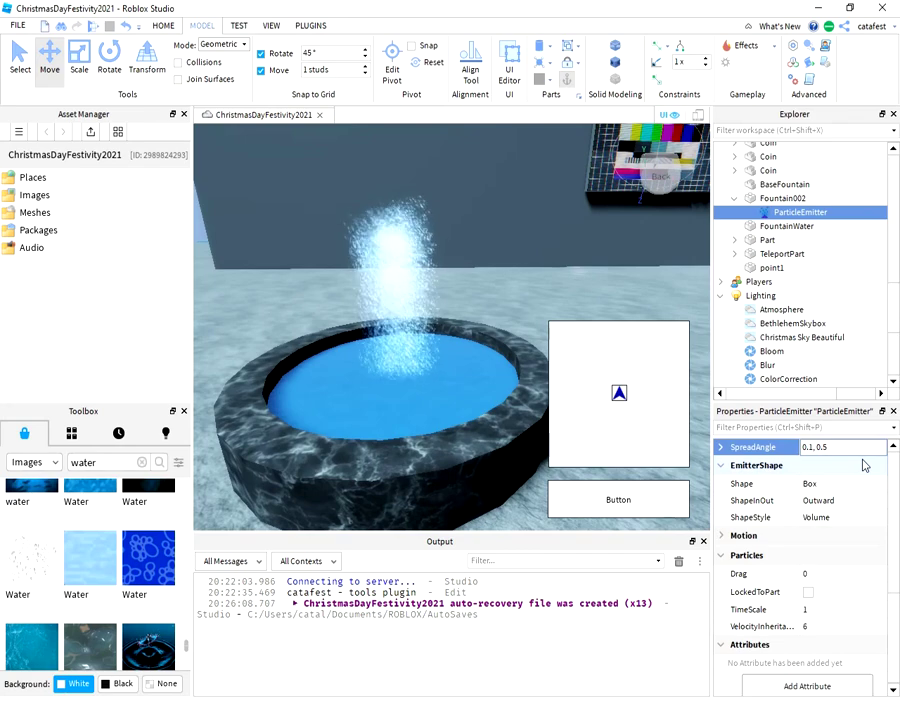
{"action": "key", "text": "Return"}
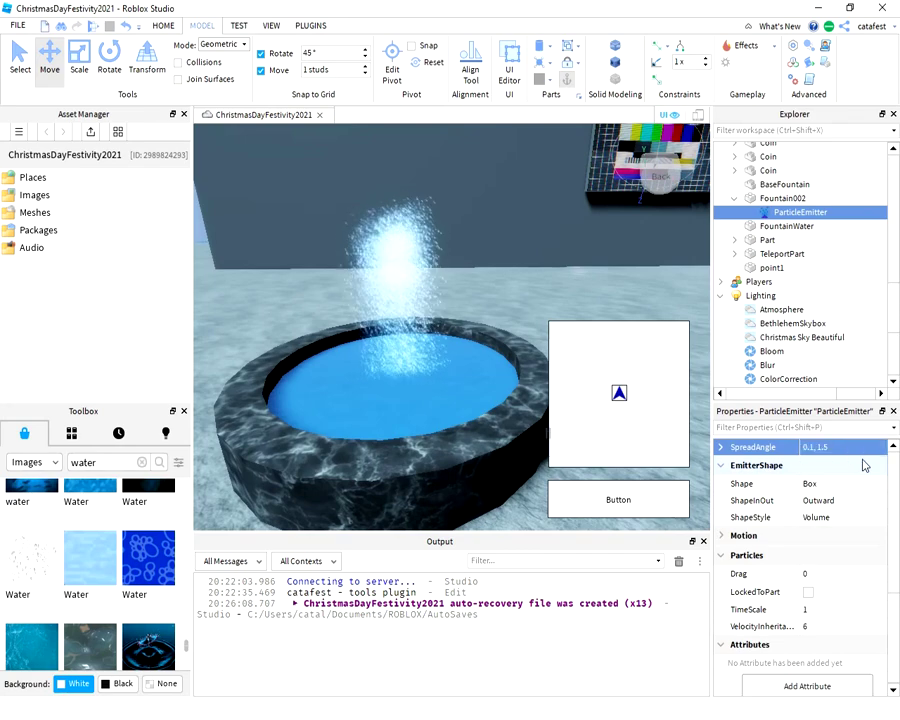
{"action": "left_click", "coordinate": [830, 448]}
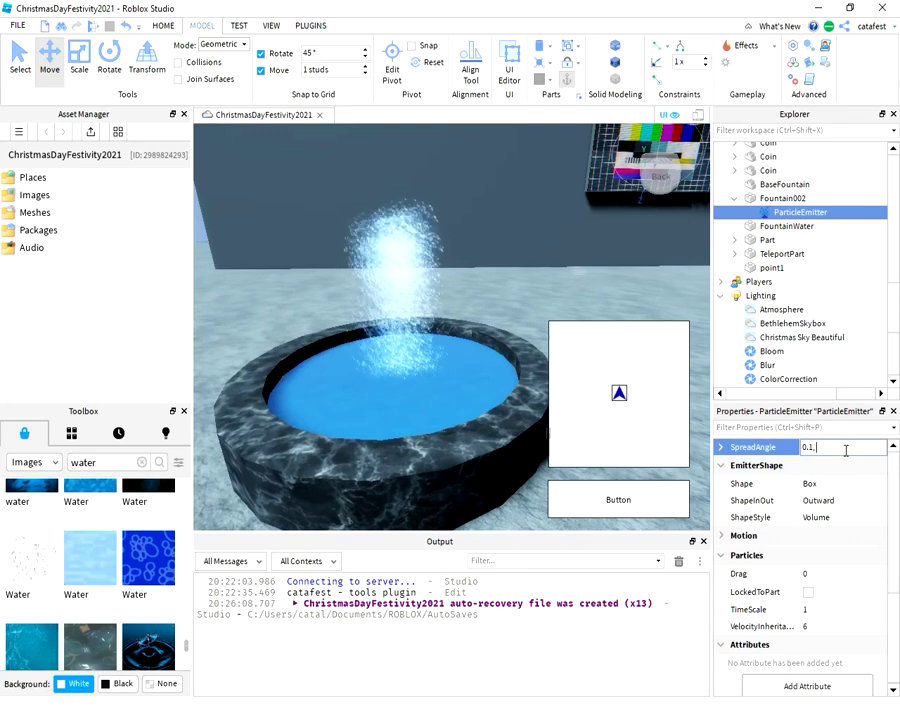
{"action": "type", "text": "0.1, 3"}
{"action": "key", "text": "Return"}
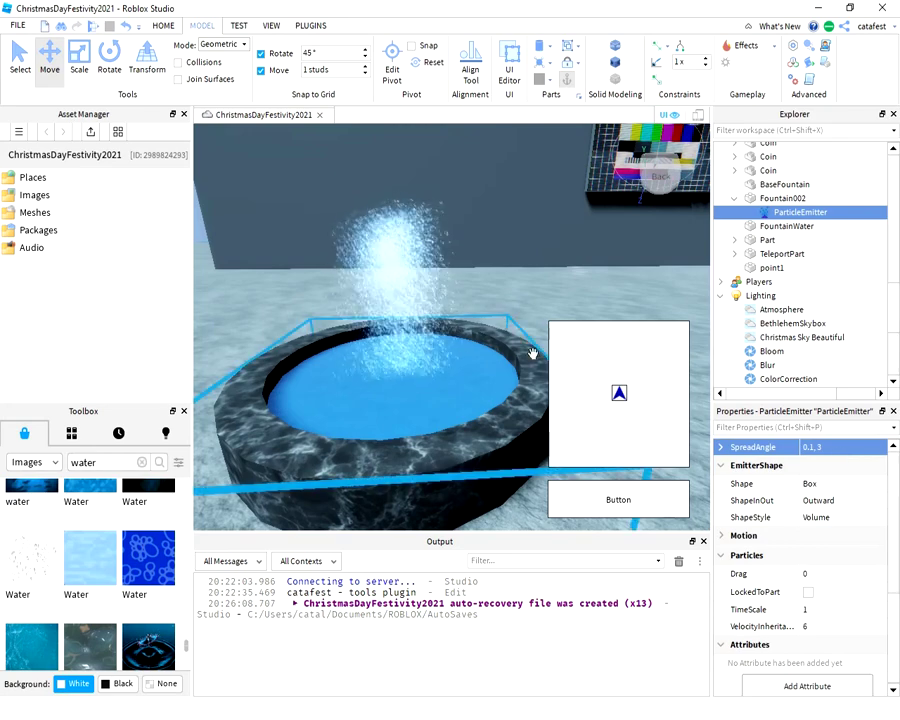
Set the ParticleEmitter's VelocityInheritance to 10.
{"action": "scroll", "coordinate": [868, 531], "scroll_direction": "up", "scroll_amount": 1}
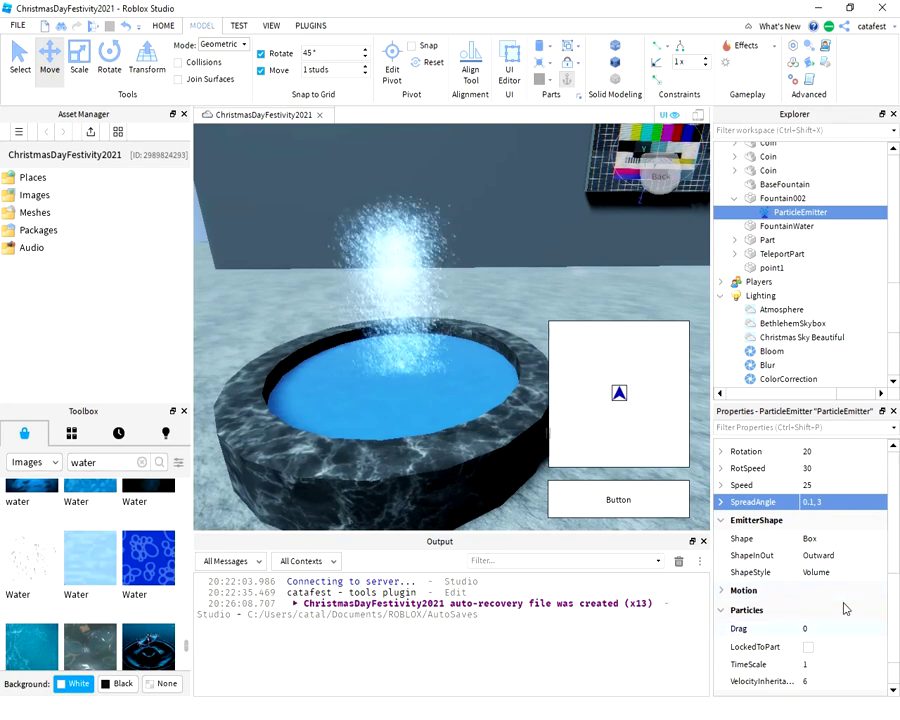
{"action": "left_click", "coordinate": [809, 682]}
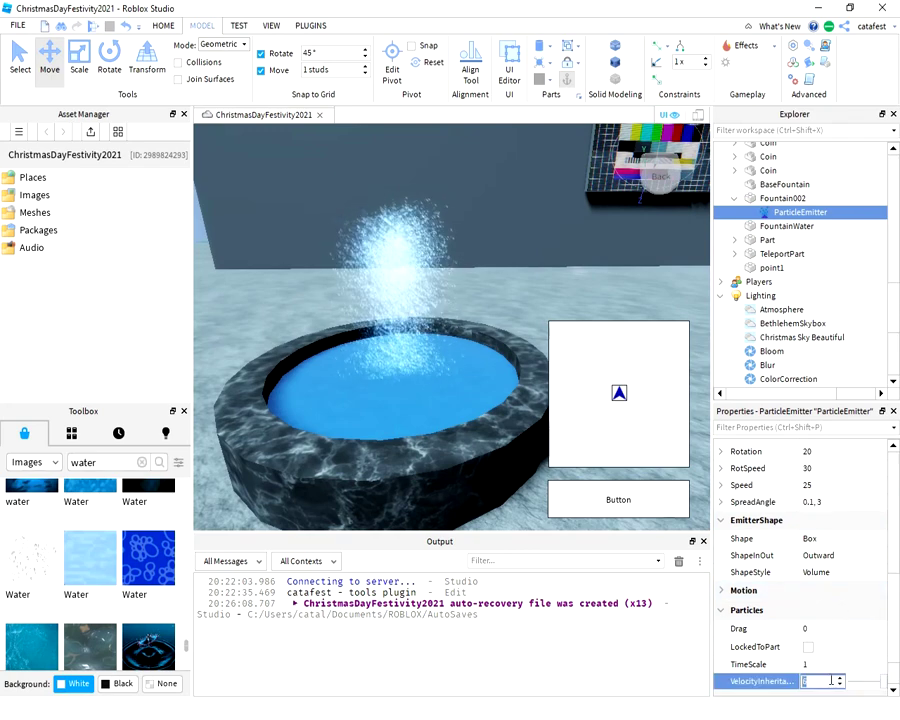
{"action": "key", "text": "Return"}
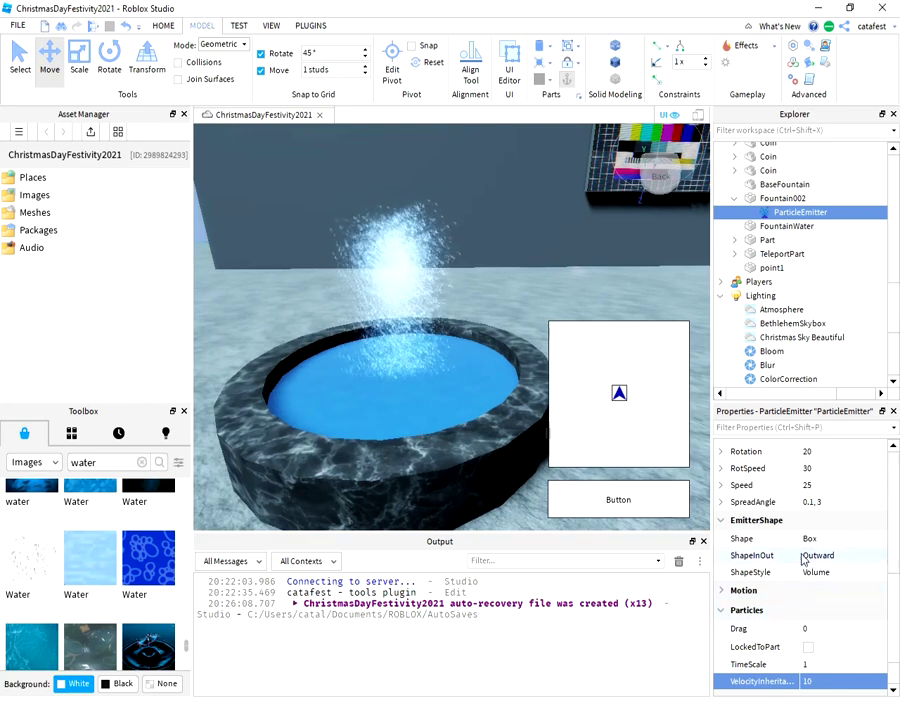
Try a Speed of 35 on the ParticleEmitter and check the spray's height from near and far.
{"action": "left_click", "coordinate": [830, 487]}
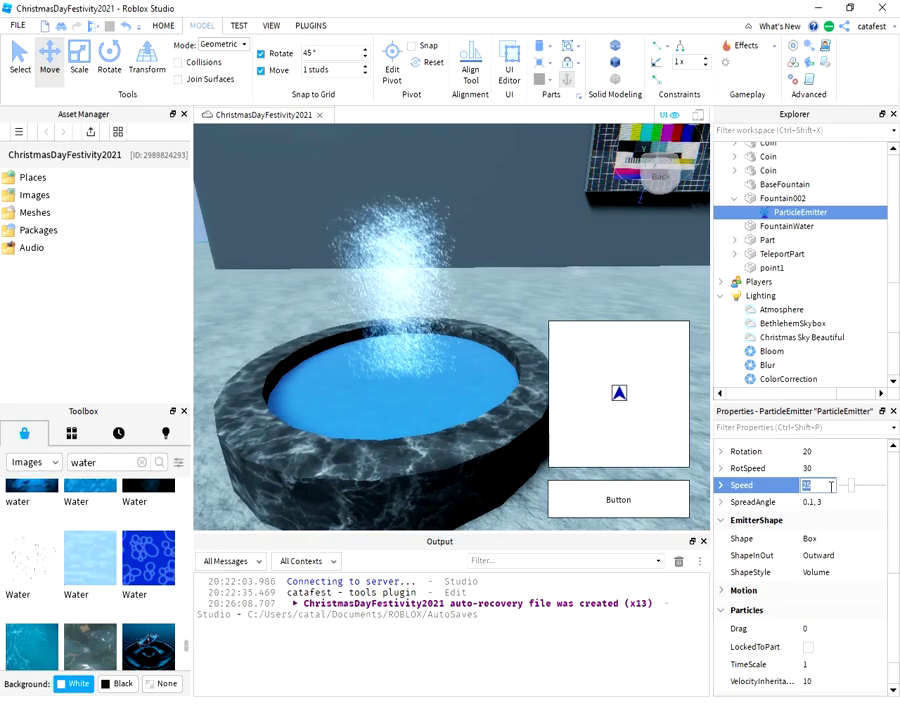
{"action": "type", "text": "35"}
{"action": "key", "text": "Return"}
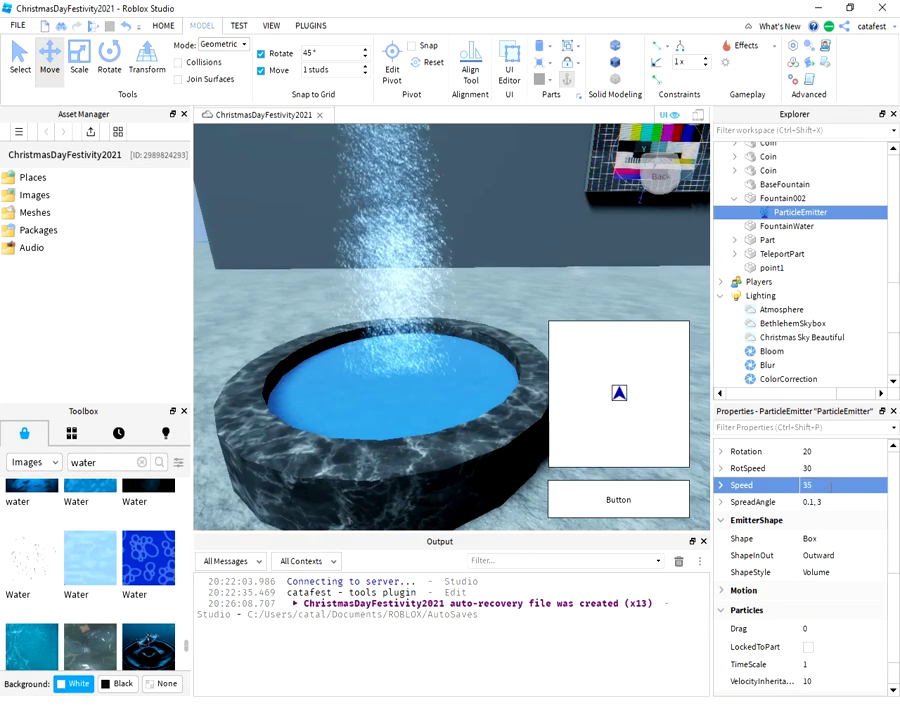
{"action": "scroll", "coordinate": [466, 312], "scroll_direction": "down", "scroll_amount": 5}
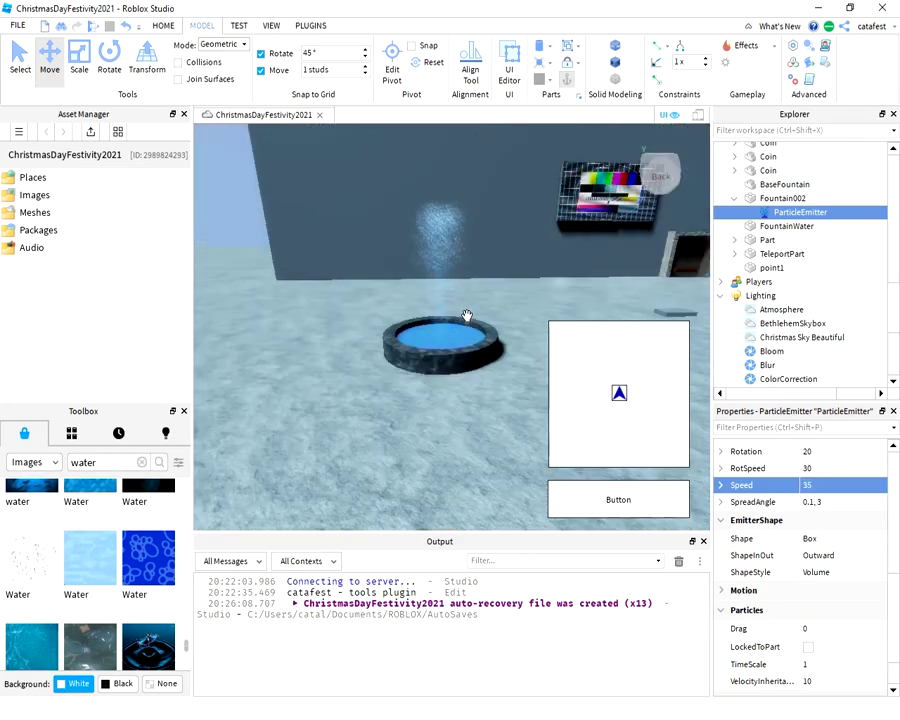
{"action": "scroll", "coordinate": [466, 316], "scroll_direction": "up", "scroll_amount": 5}
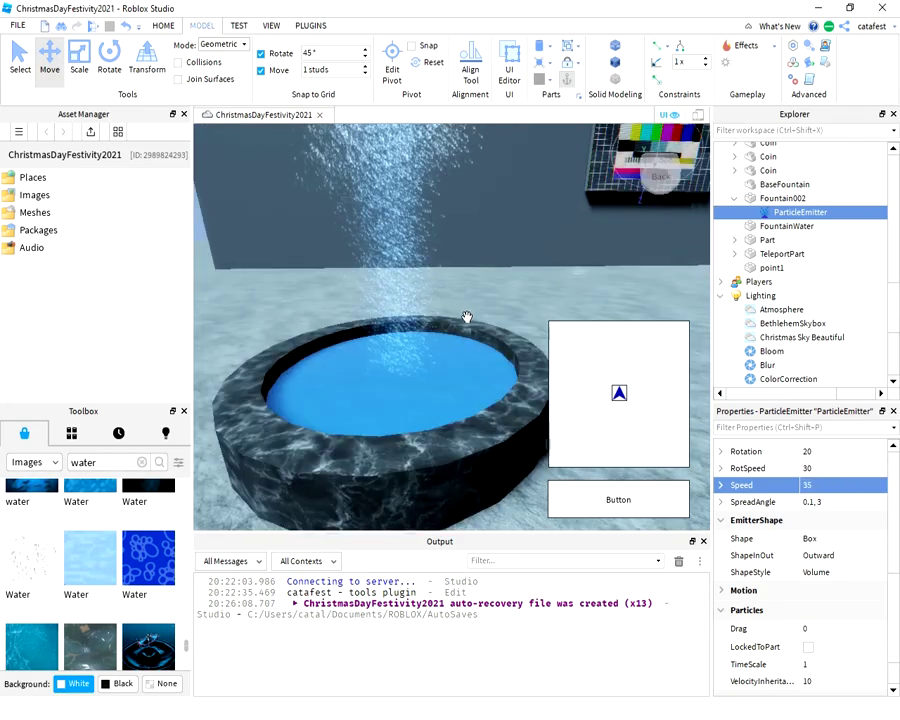
{"action": "scroll", "coordinate": [466, 316], "scroll_direction": "down", "scroll_amount": 5}
{"action": "right_click_drag", "start_coordinate": [466, 322], "coordinate": [438, 340]}
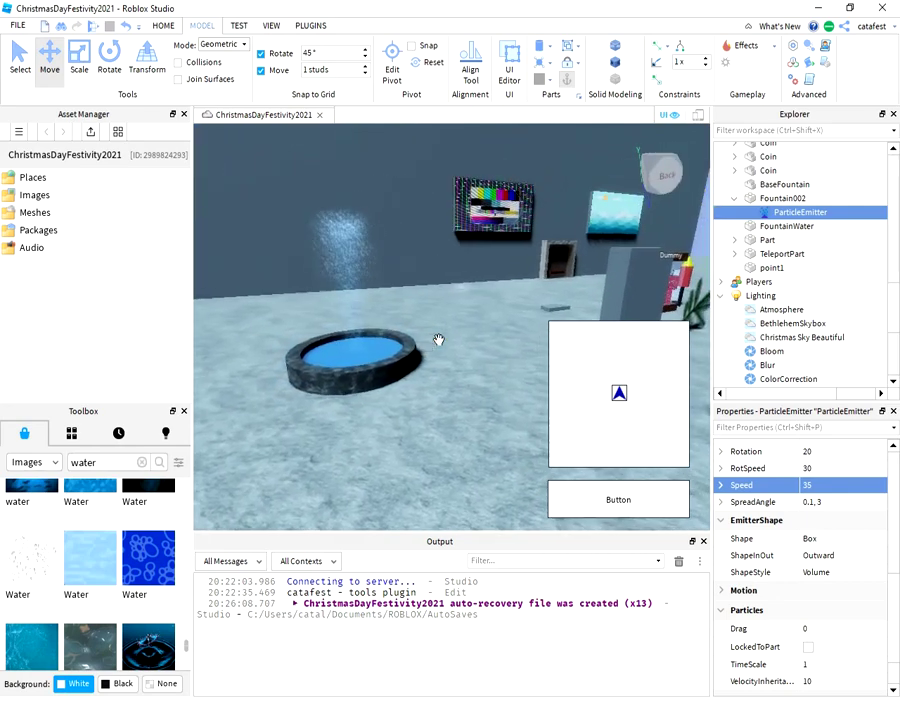
Reduce the ParticleEmitter's Speed to 29, raise it to 32, and check the spray from near and far.
{"action": "left_click", "coordinate": [828, 486]}
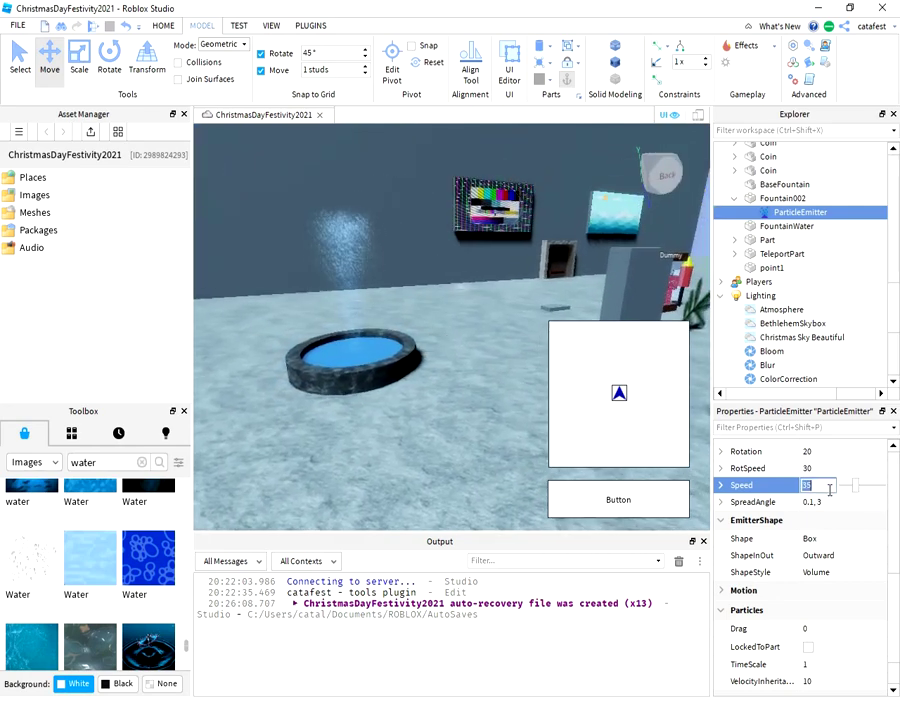
{"action": "type", "text": "29"}
{"action": "key", "text": "Return"}
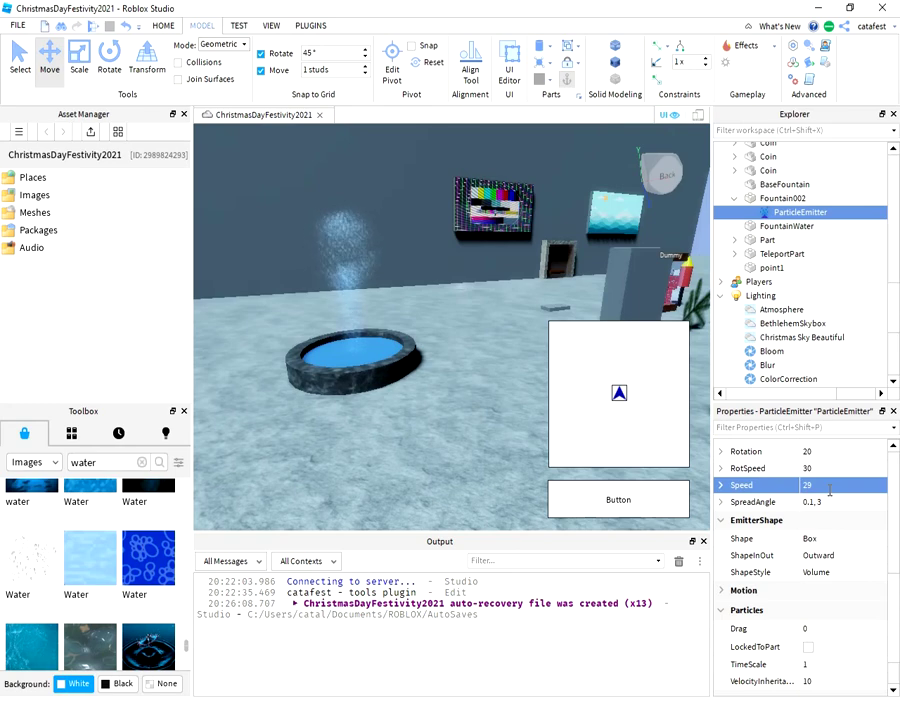
{"action": "left_click", "coordinate": [810, 488]}
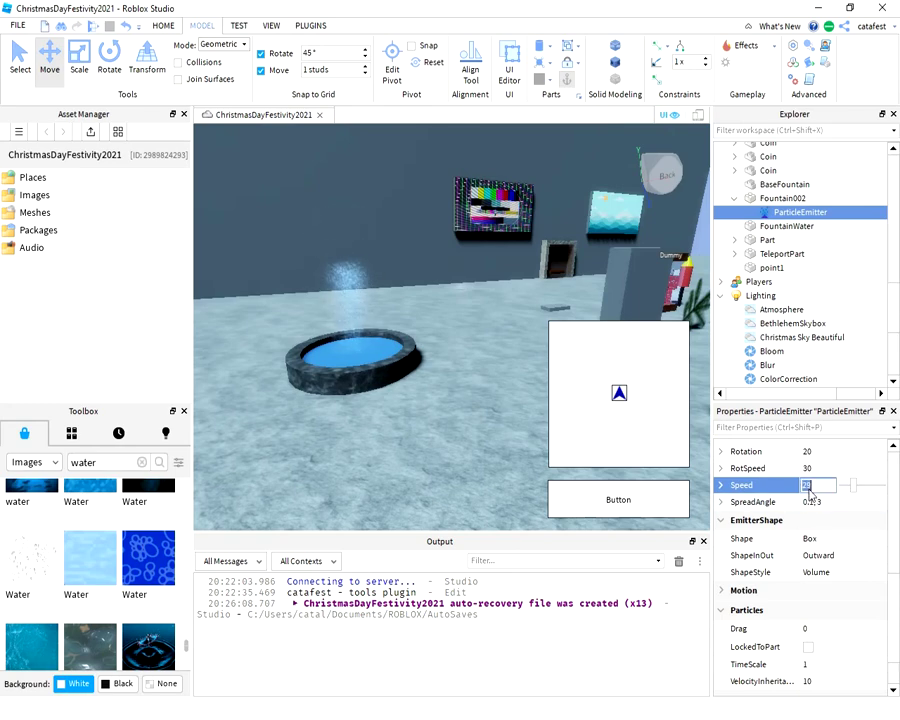
{"action": "key", "text": "Return"}
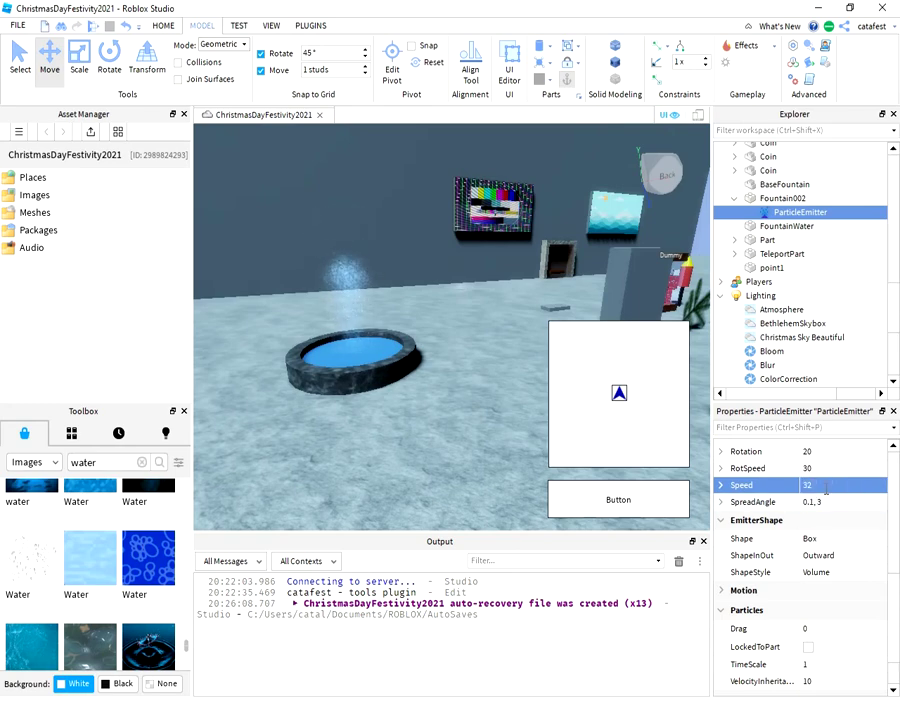
{"action": "middle_click_drag", "start_coordinate": [398, 442], "coordinate": [334, 429]}
{"action": "scroll", "coordinate": [392, 342], "scroll_direction": "up", "scroll_amount": 4}
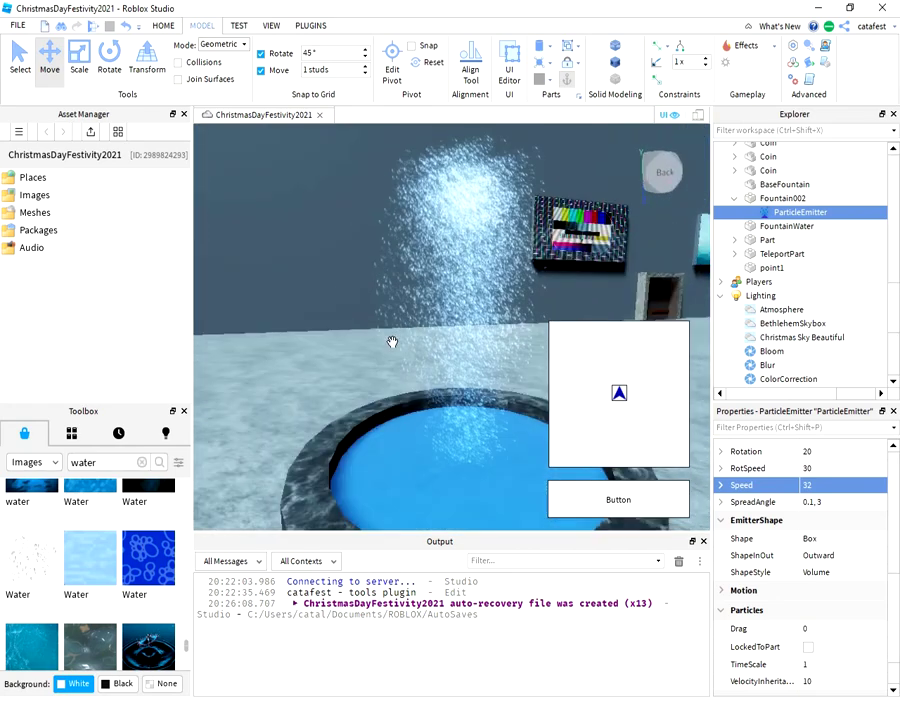
{"action": "scroll", "coordinate": [392, 342], "scroll_direction": "down", "scroll_amount": 4}
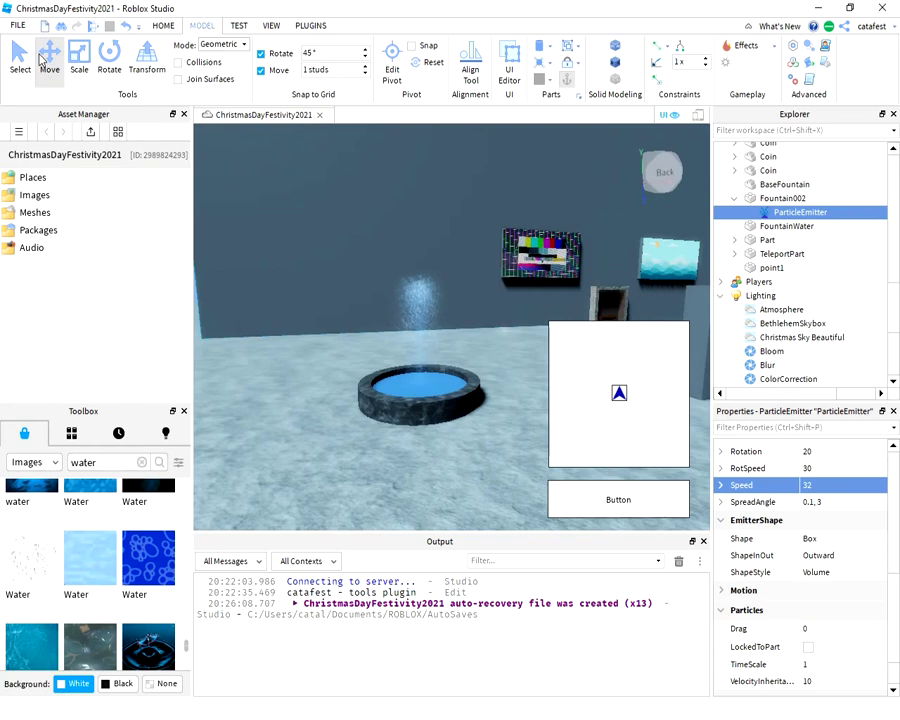
Publish the ChristmasDayFestivity2021 place to Roblox and check the publish message in the output.
{"action": "left_click", "coordinate": [18, 25]}
{"action": "left_click", "coordinate": [108, 157]}
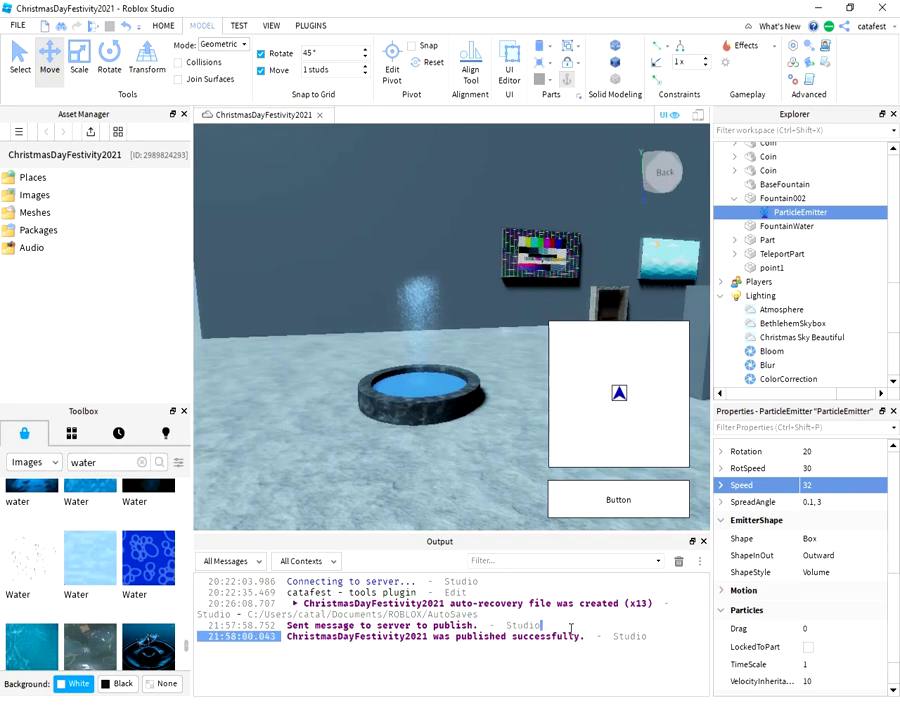
{"action": "left_click_drag", "start_coordinate": [284, 636], "coordinate": [578, 646]}
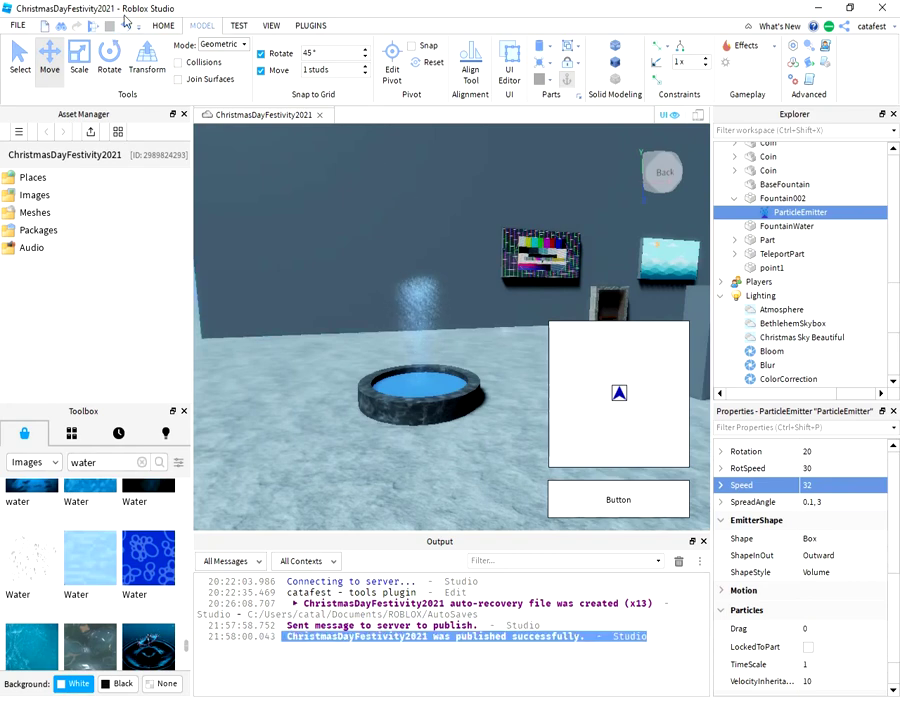
Playtest the place, walk the character towards the fountain to check it, and stop the test.
{"action": "left_click", "coordinate": [164, 26]}
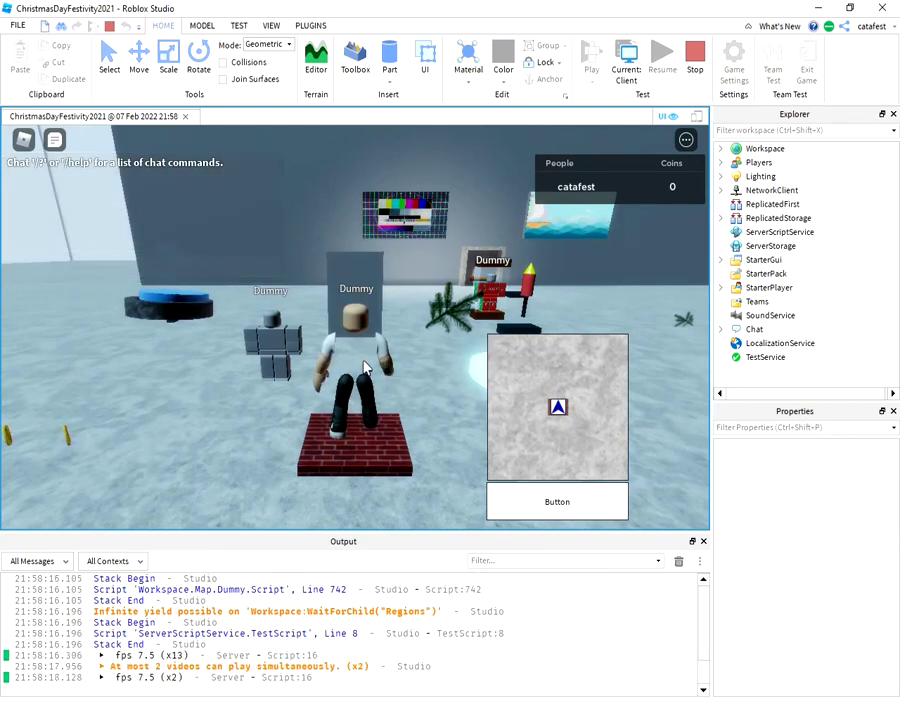
{"action": "key", "text": "a"}
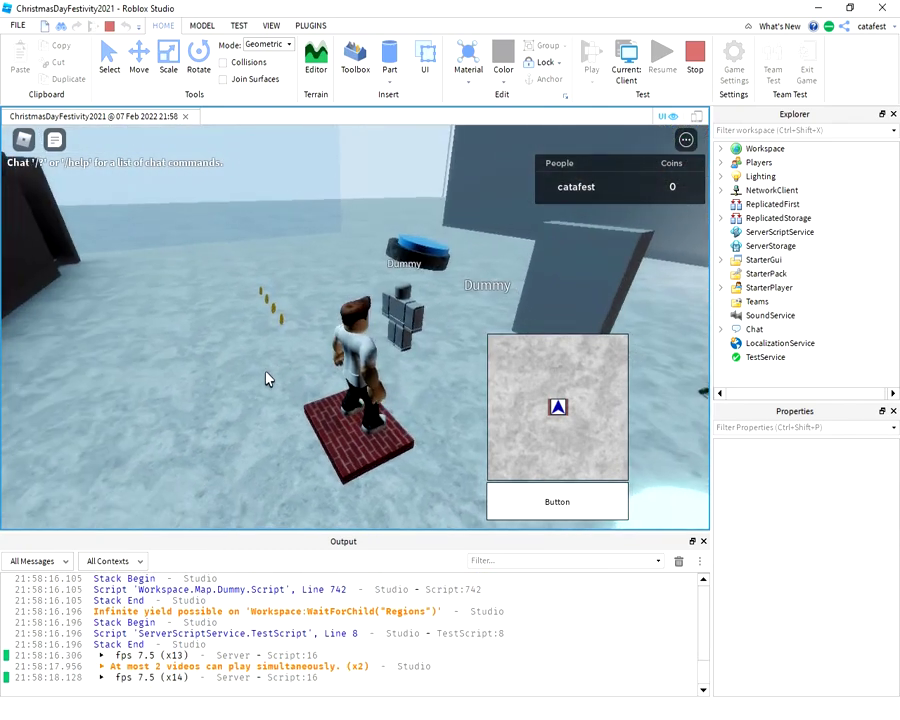
{"action": "key", "text": "a"}
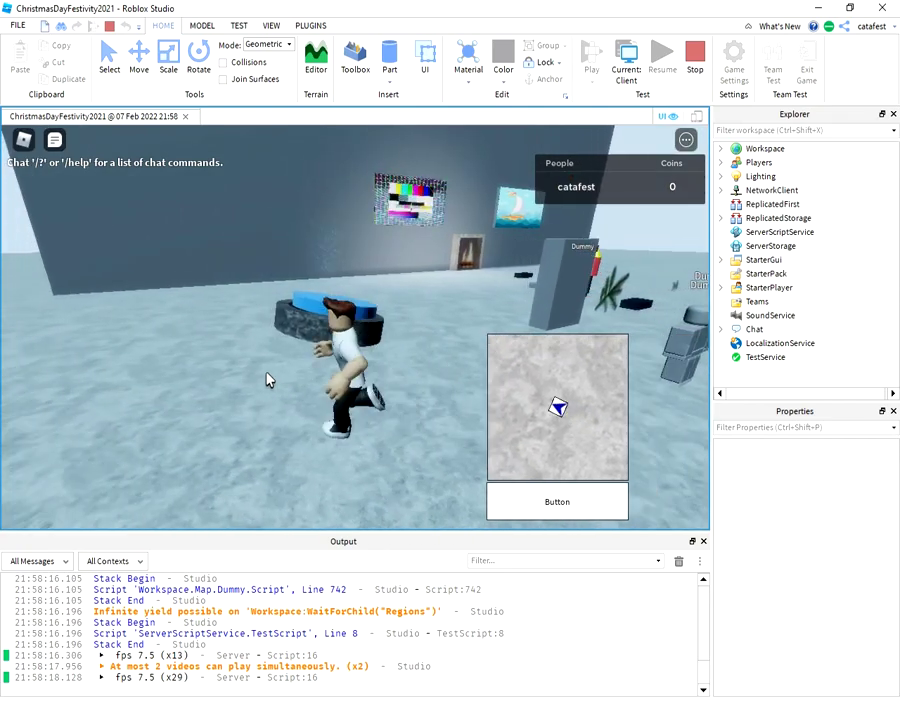
{"action": "left_click", "coordinate": [689, 72]}
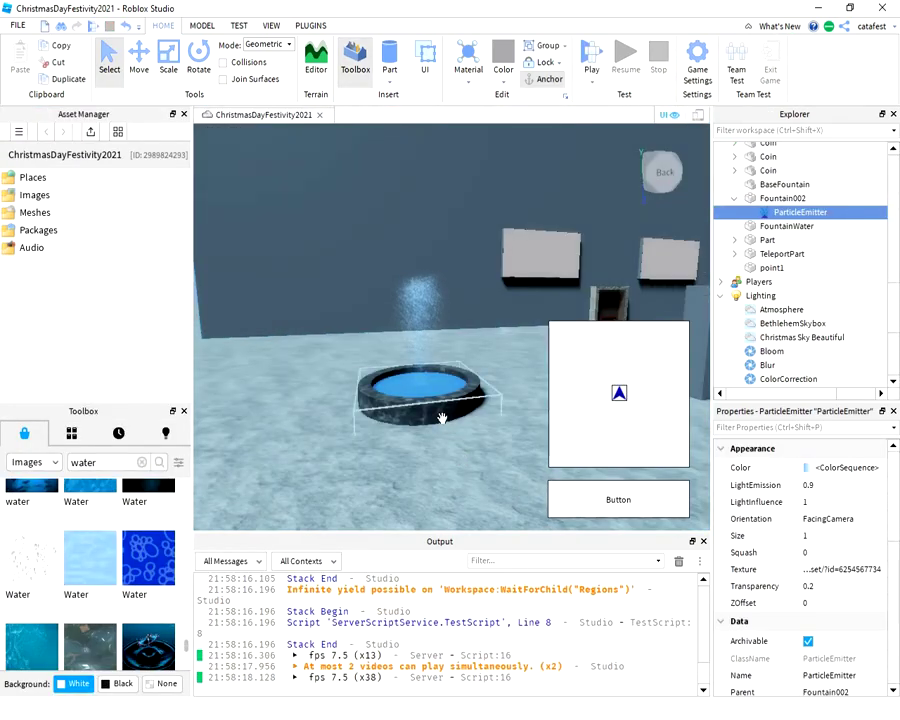
Select the BaseFountain union in the scene and enable its Locked property.
{"action": "scroll", "coordinate": [445, 400], "scroll_direction": "up", "scroll_amount": 3}
{"action": "scroll", "coordinate": [446, 396], "scroll_direction": "down", "scroll_amount": 3}
{"action": "left_click", "coordinate": [446, 396]}
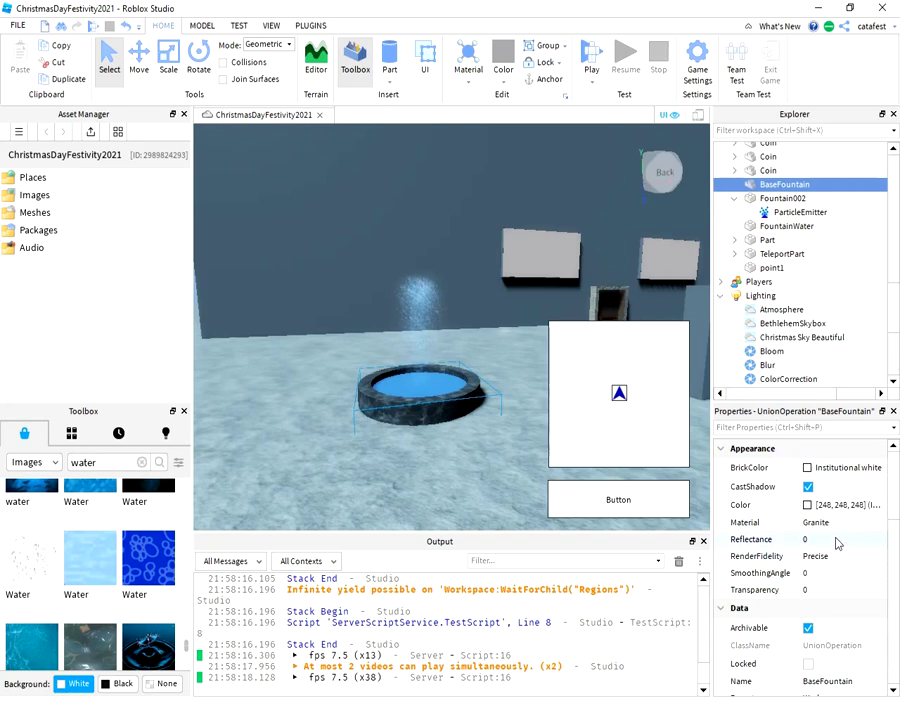
{"action": "left_click", "coordinate": [808, 664]}
{"action": "scroll", "coordinate": [838, 570], "scroll_direction": "down", "scroll_amount": 3}
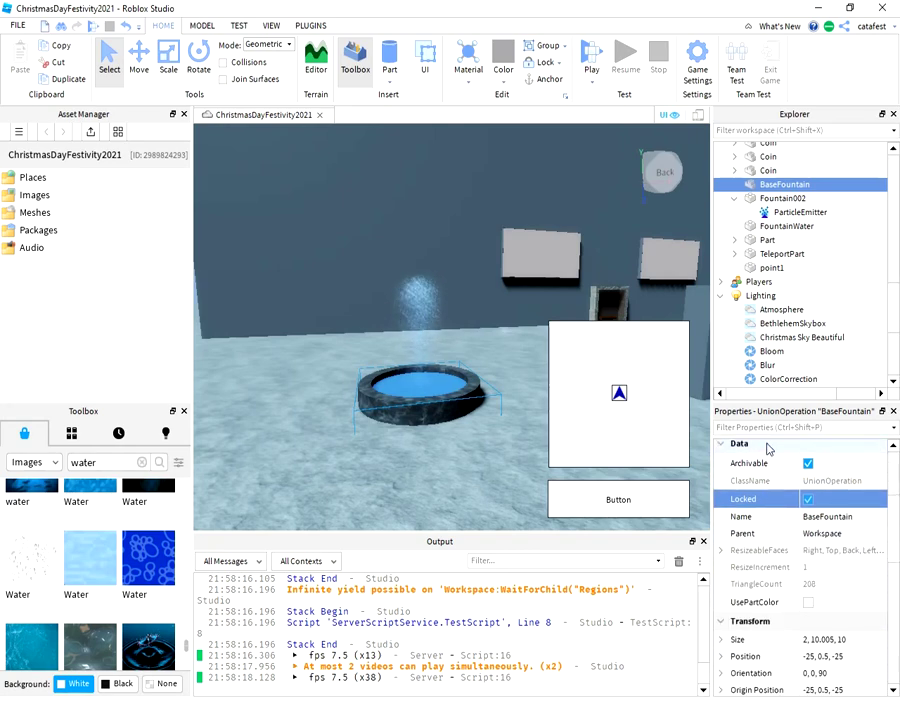
Filter the properties of the Fountain002 part for "Anc" and enable Anchored.
{"action": "key", "text": "Down"}
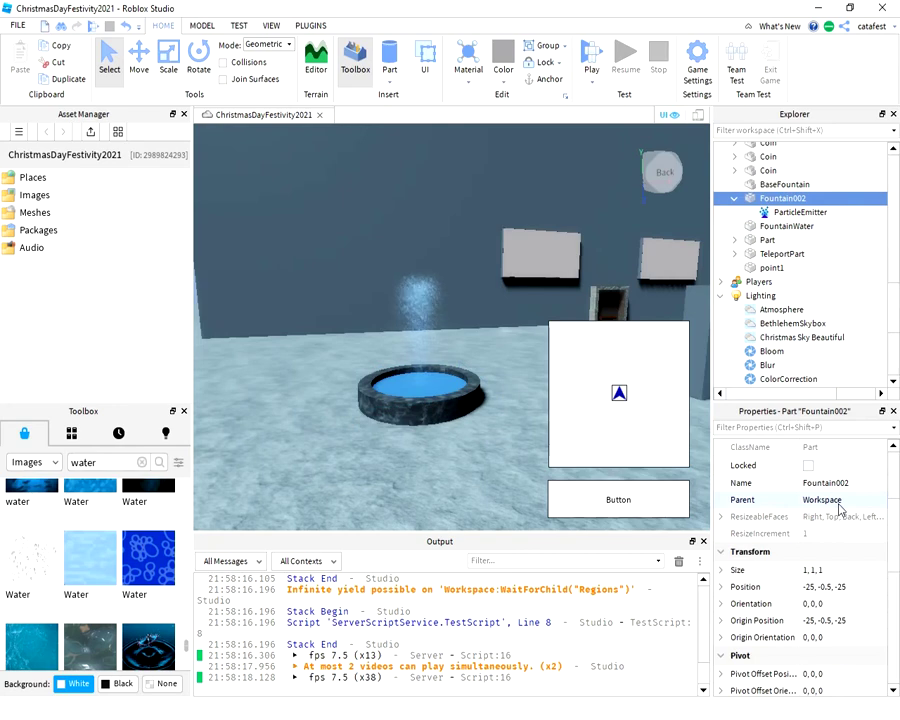
{"action": "scroll", "coordinate": [840, 510], "scroll_direction": "up", "scroll_amount": 3}
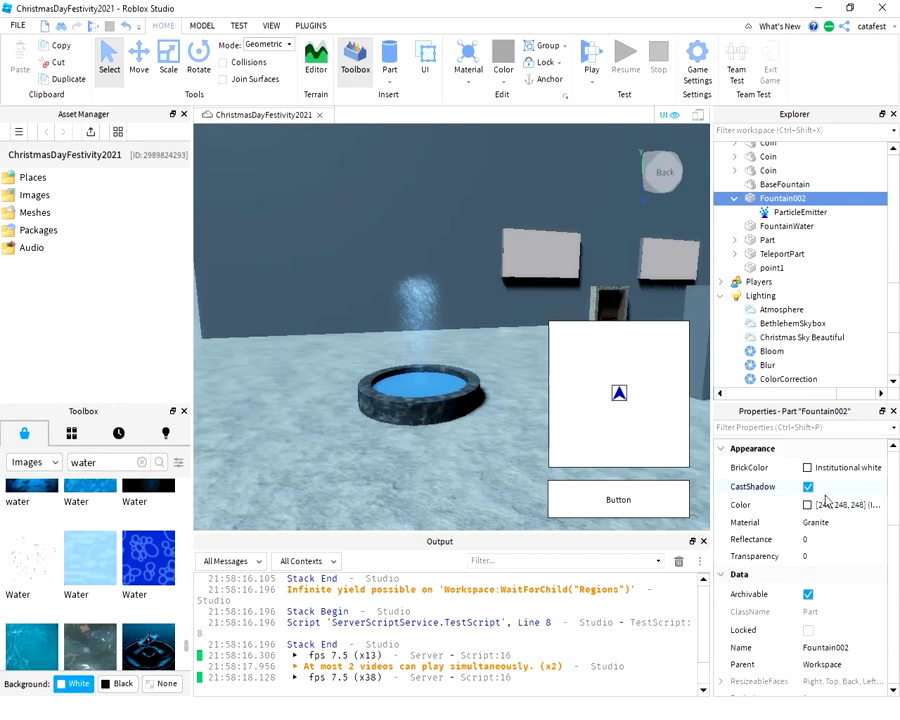
{"action": "scroll", "coordinate": [826, 490], "scroll_direction": "down", "scroll_amount": 1}
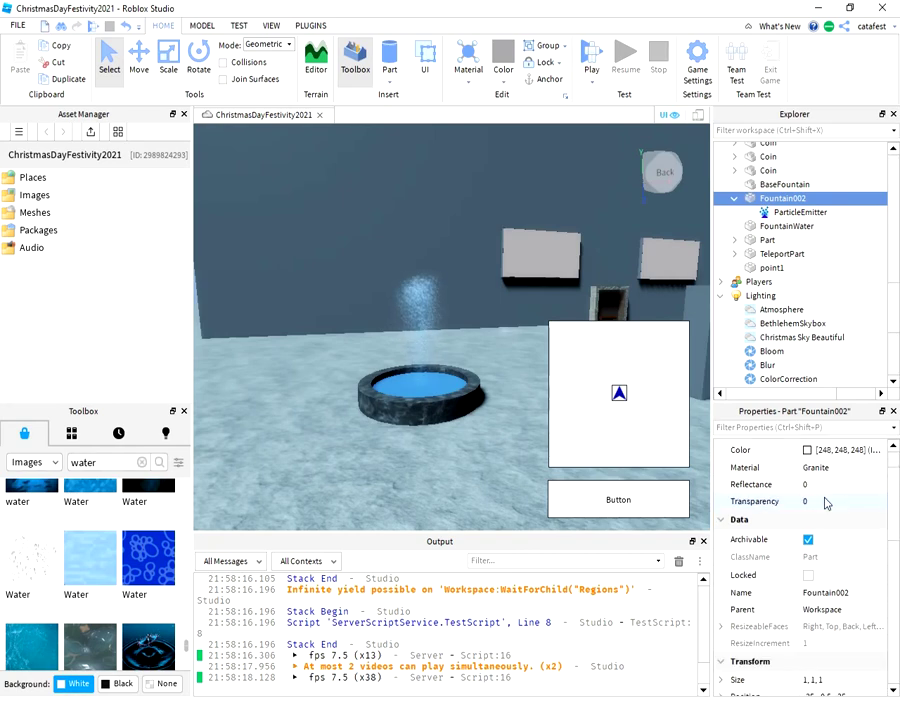
{"action": "scroll", "coordinate": [826, 502], "scroll_direction": "up", "scroll_amount": 1}
{"action": "left_click", "coordinate": [766, 426]}
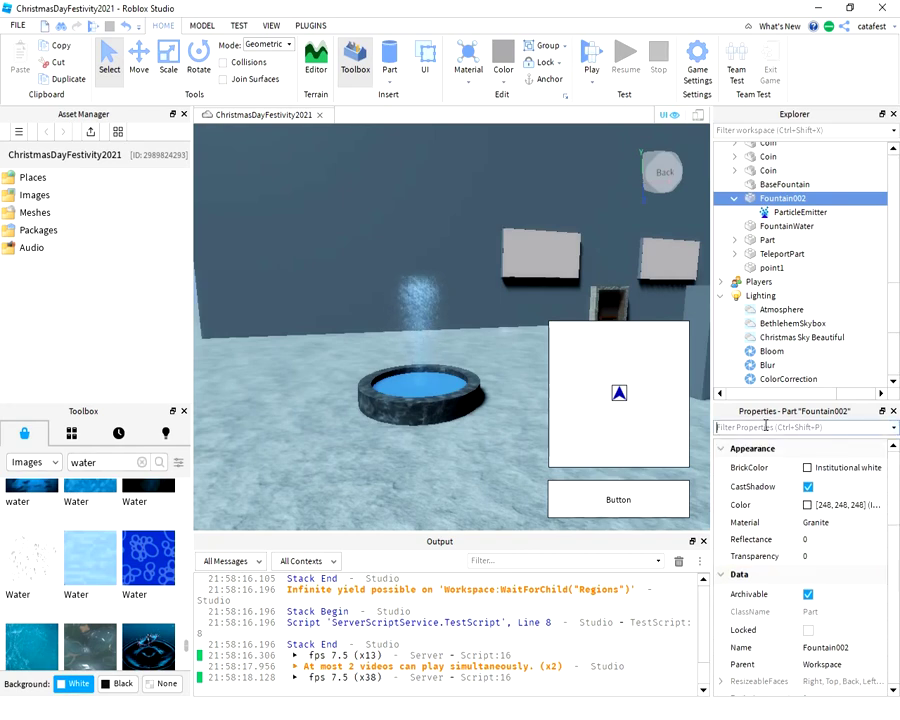
{"action": "type", "text": "Anc"}
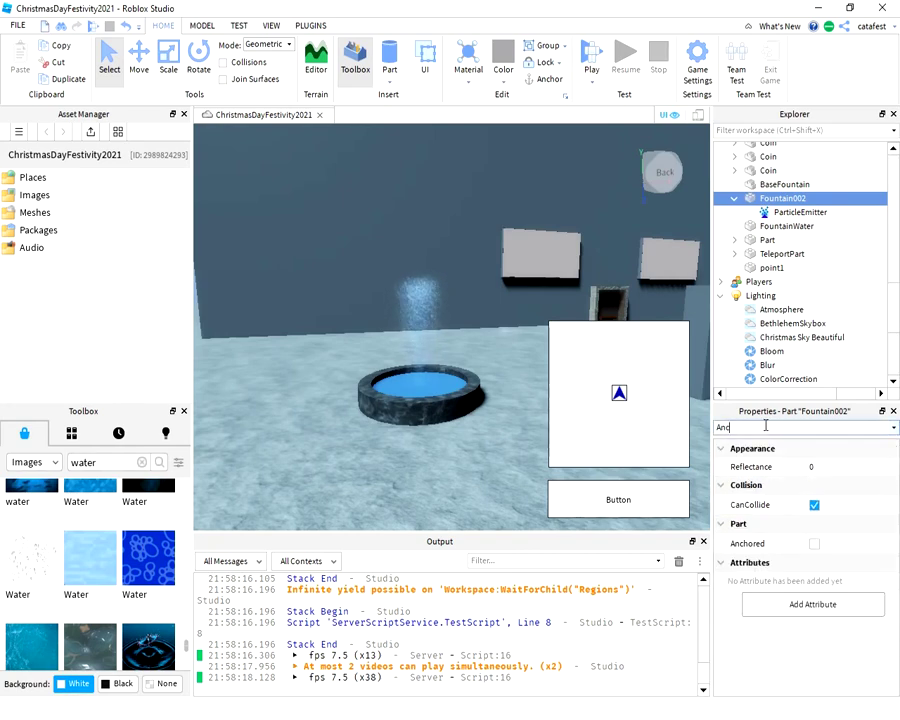
{"action": "left_click", "coordinate": [815, 544]}
Filter the properties of the BaseFountain union for "Anc" and enable Anchored.
{"action": "left_click", "coordinate": [776, 184]}
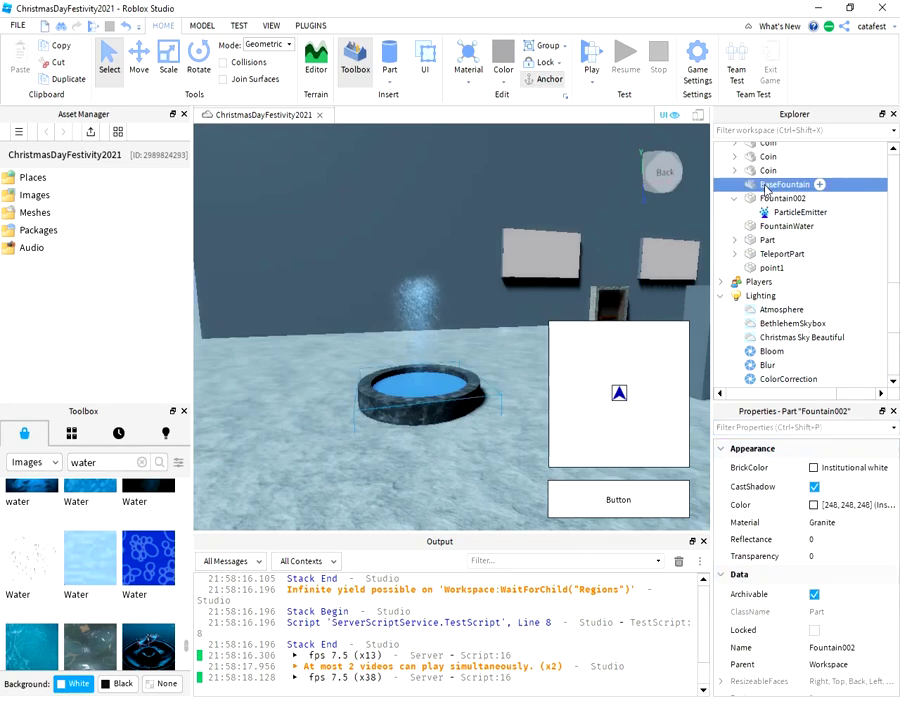
{"action": "left_click", "coordinate": [751, 427]}
{"action": "type", "text": "A"}
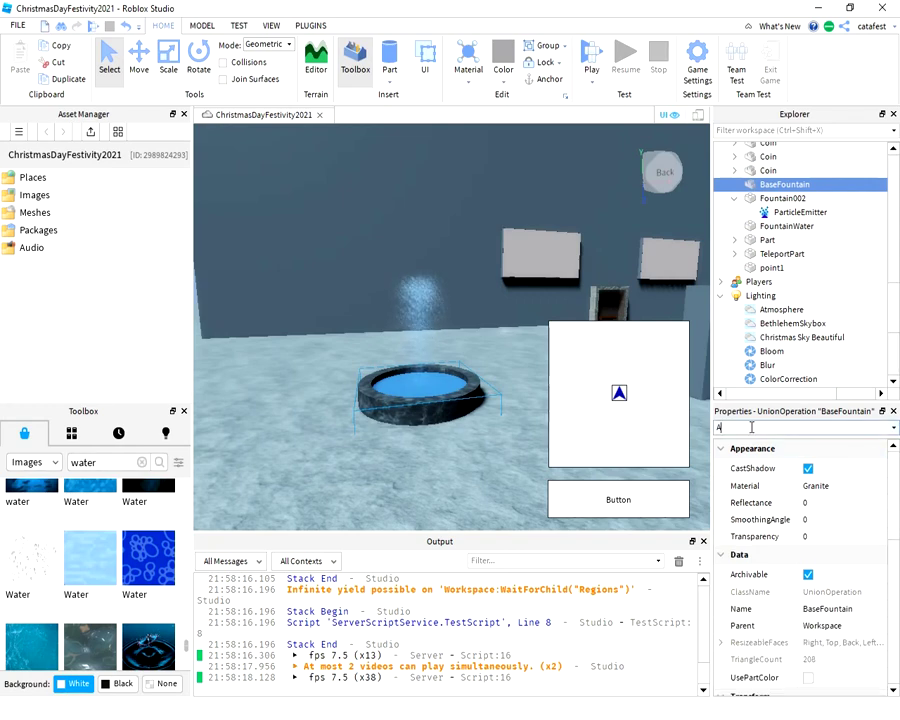
{"action": "type", "text": "nc"}
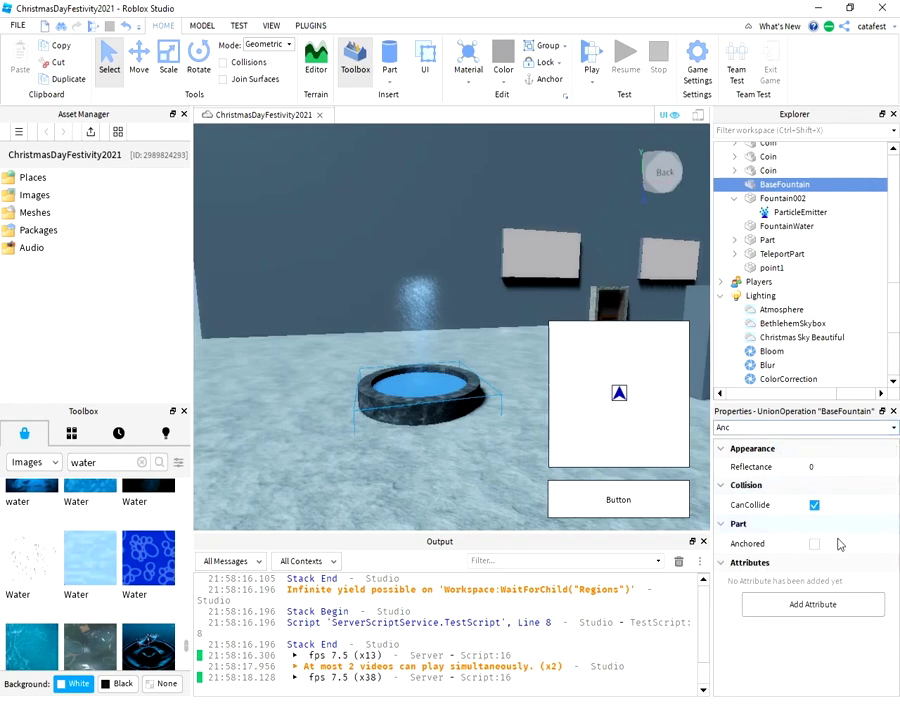
{"action": "left_click", "coordinate": [816, 544]}
Filter the properties of the FountainWater part for "Anch" and enable Anchored.
{"action": "left_click", "coordinate": [787, 226]}
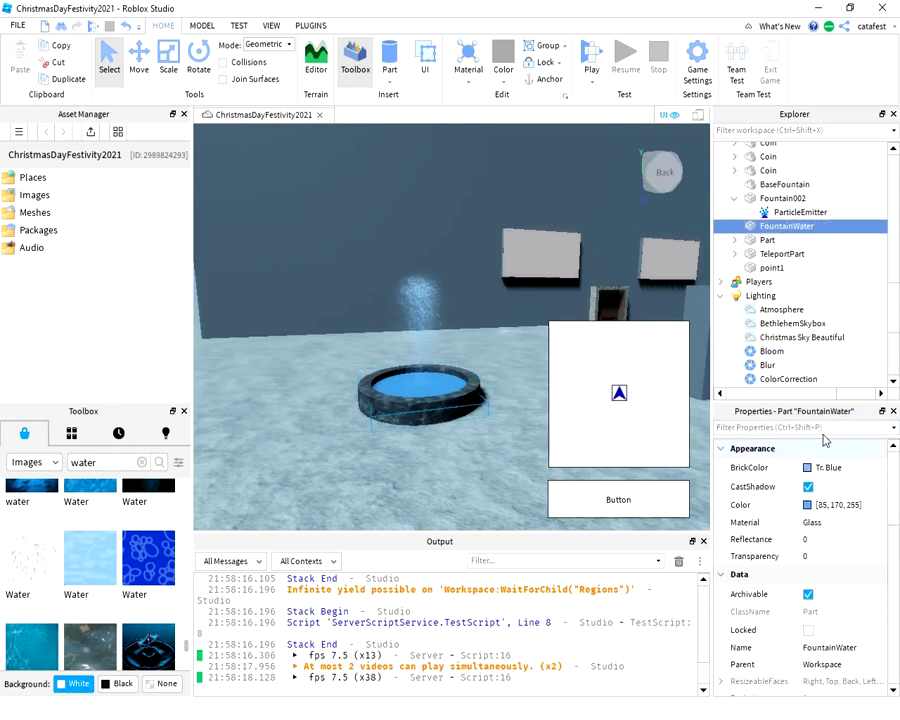
{"action": "left_click", "coordinate": [767, 427]}
{"action": "type", "text": "Anch"}
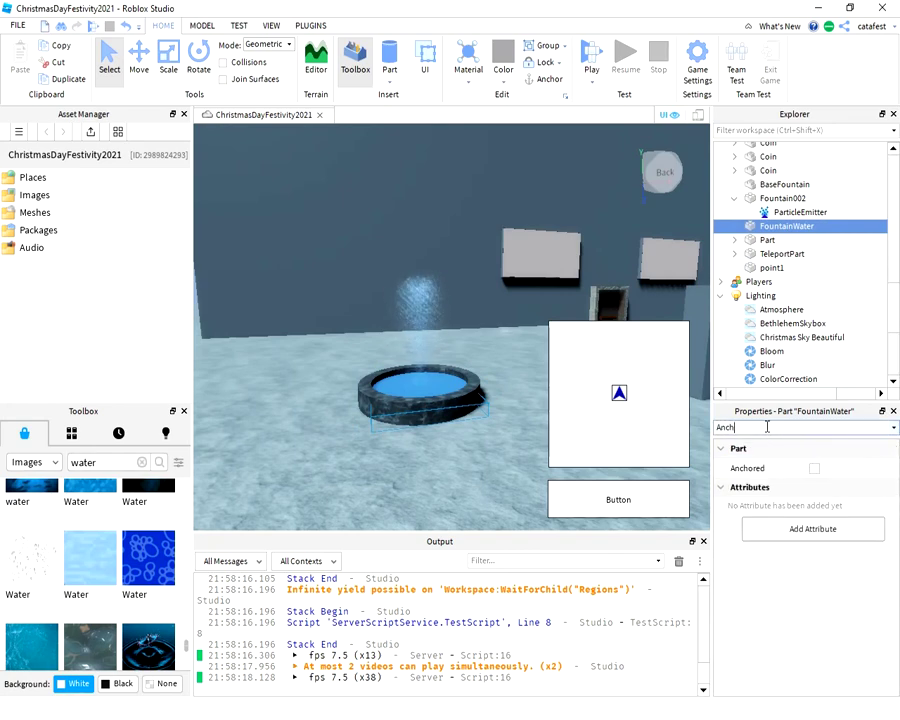
{"action": "left_click", "coordinate": [815, 469]}
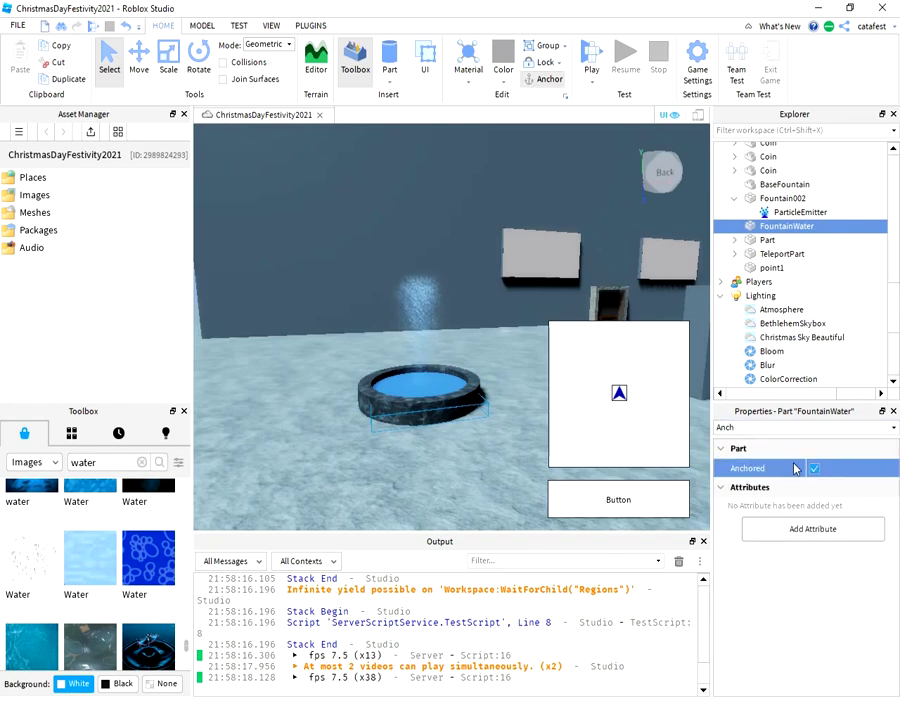
Start a new playtest and walk the character from the spawn pad up to the fountain.
{"action": "left_click", "coordinate": [589, 63]}
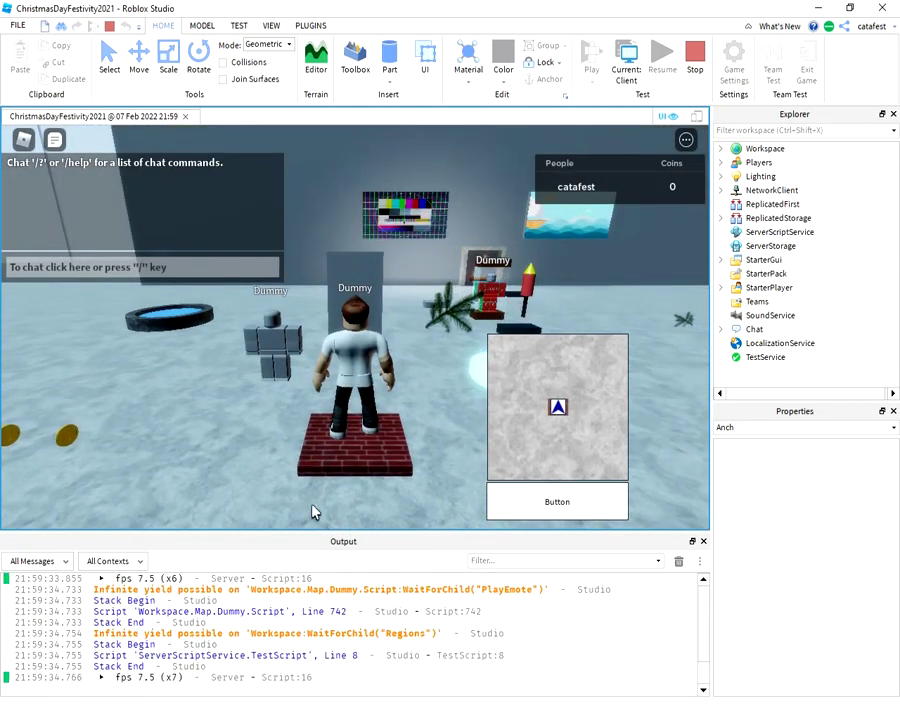
{"action": "key", "text": "Left"}
{"action": "key", "text": "w"}
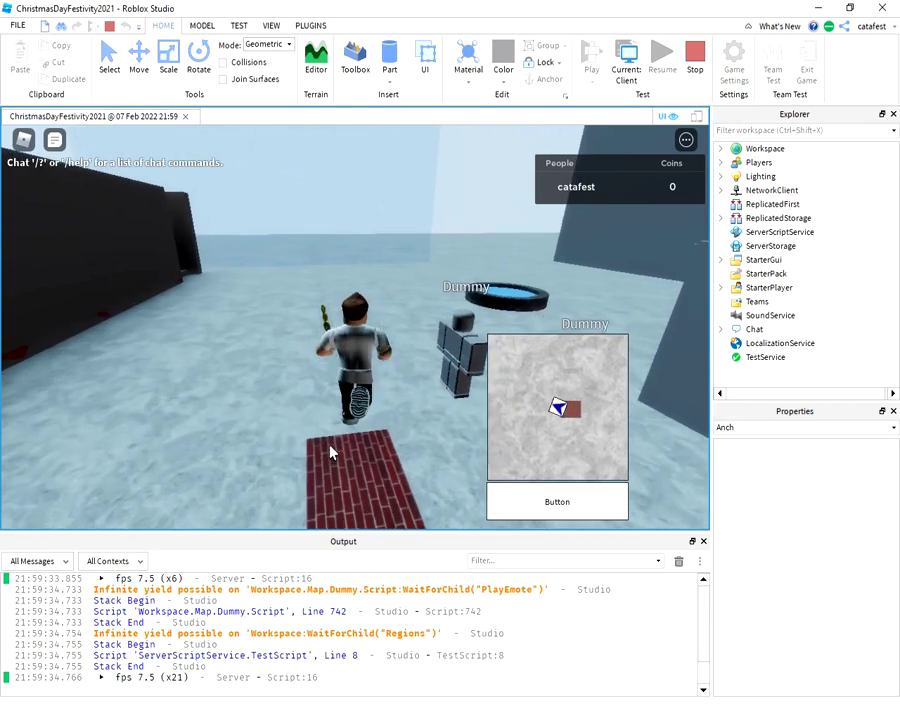
{"action": "key", "text": "w"}
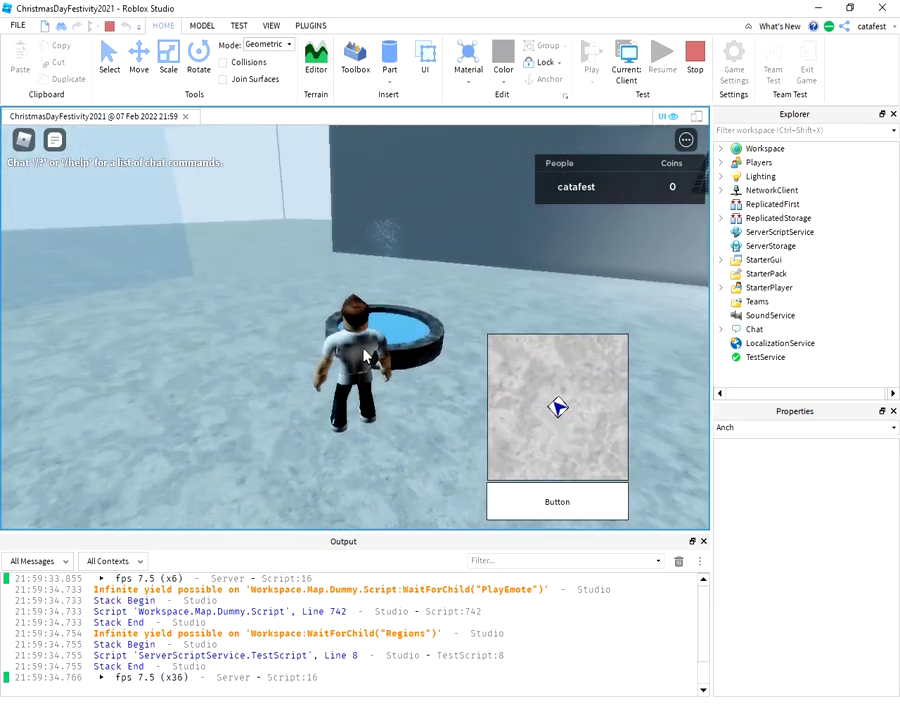
{"action": "key", "text": "w"}
{"action": "key", "text": "Left"}
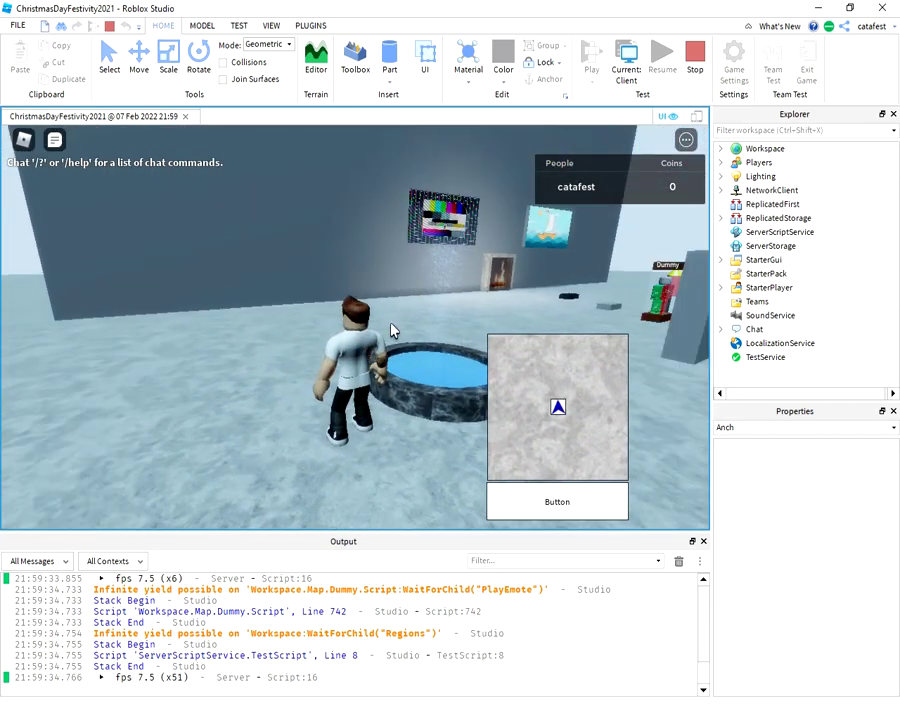
Walk the character around the fountain and examine the basin, water and particle spray up close from several angles.
{"action": "scroll", "coordinate": [391, 330], "scroll_direction": "up", "scroll_amount": 3}
{"action": "key", "text": "Left"}
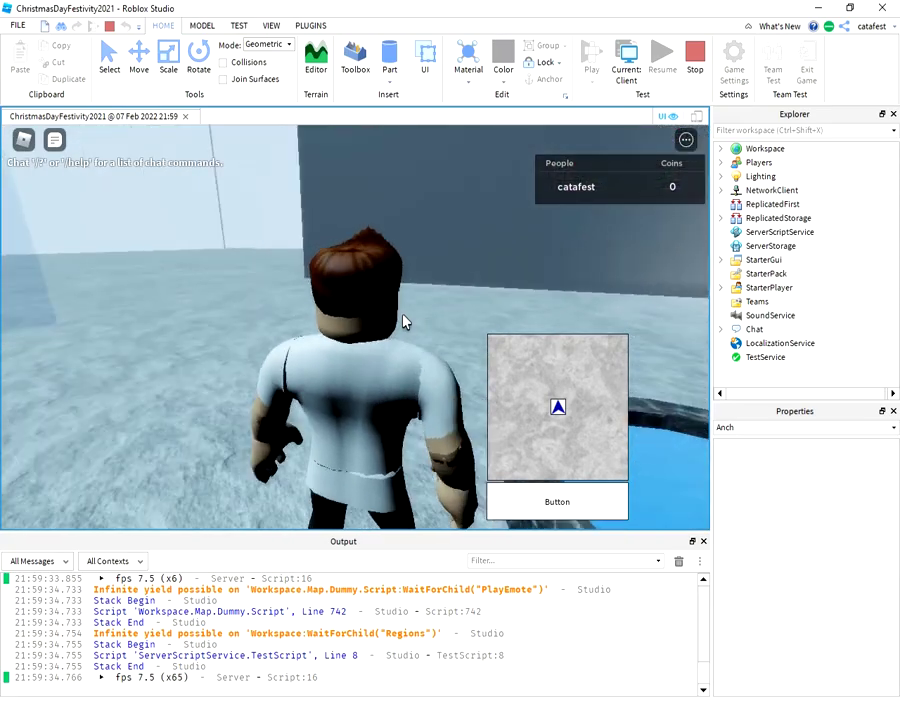
{"action": "key", "text": "s"}
{"action": "key", "text": "Right"}
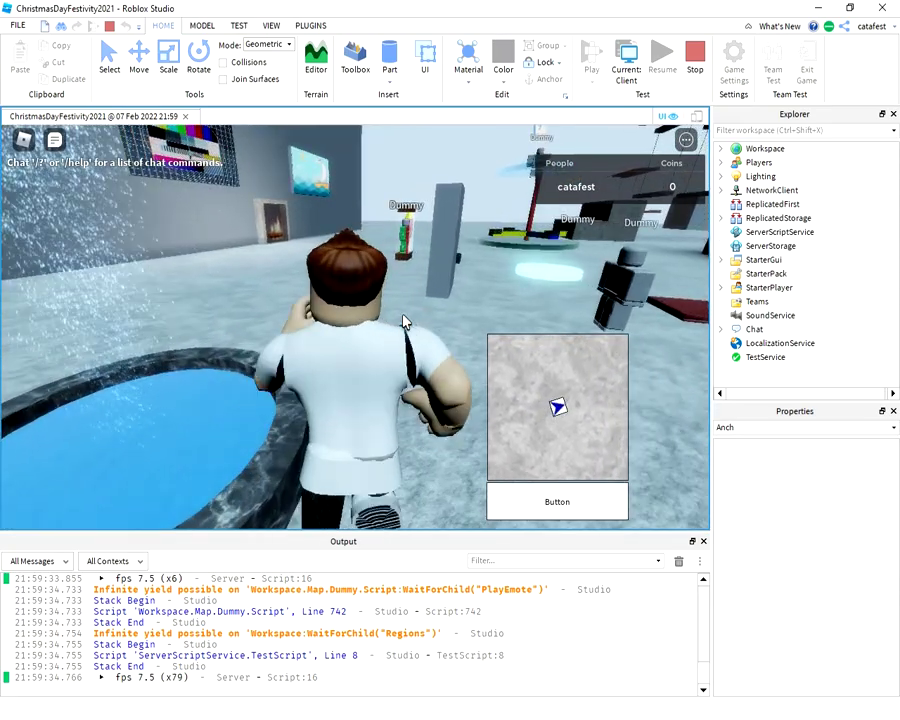
{"action": "key", "text": "a"}
{"action": "key", "text": "Left"}
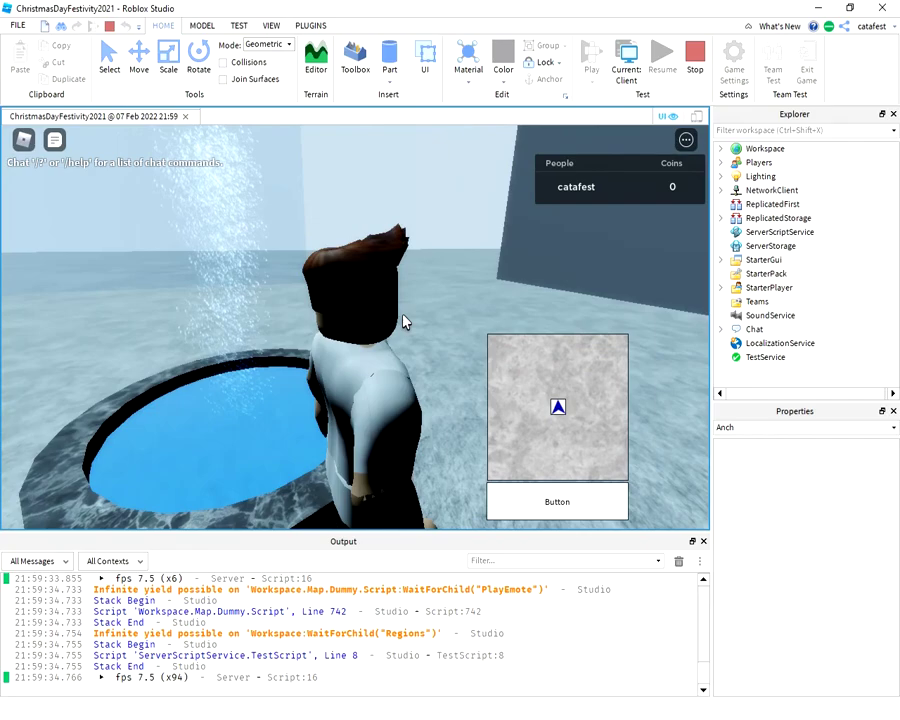
{"action": "key", "text": "d"}
{"action": "key", "text": "Right"}
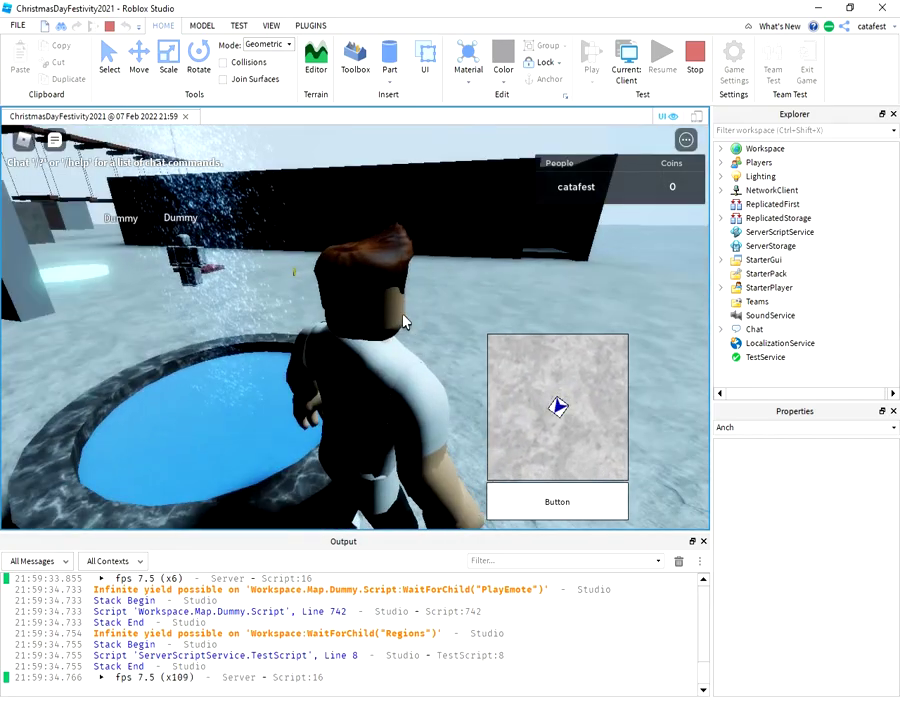
{"action": "key", "text": "w"}
{"action": "key", "text": "Left"}
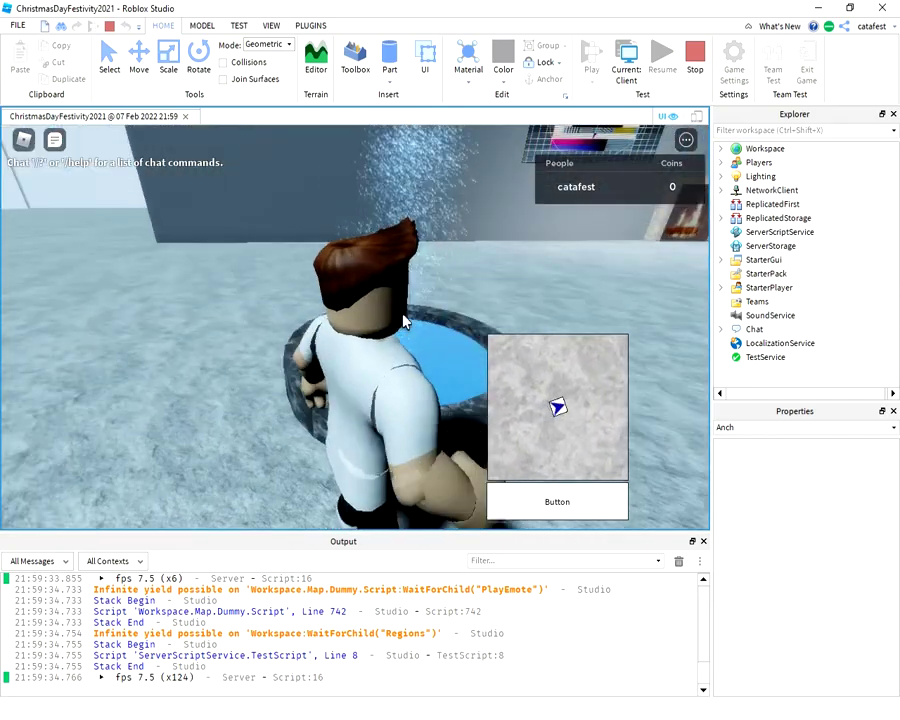
{"action": "key", "text": "a"}
{"action": "key", "text": "Left"}
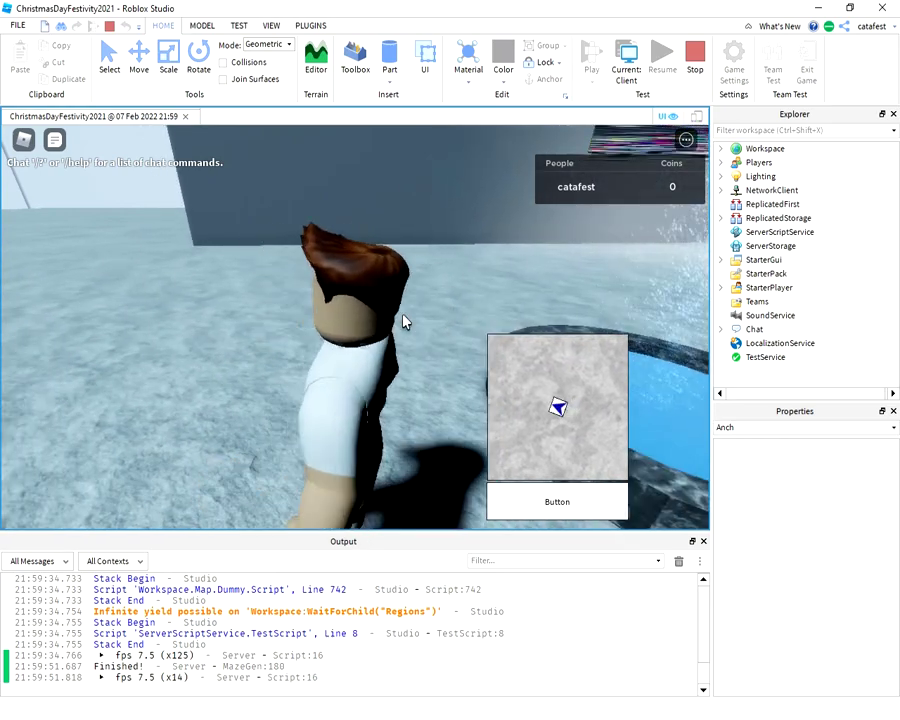
{"action": "key", "text": "Right"}
{"action": "key", "text": "w"}
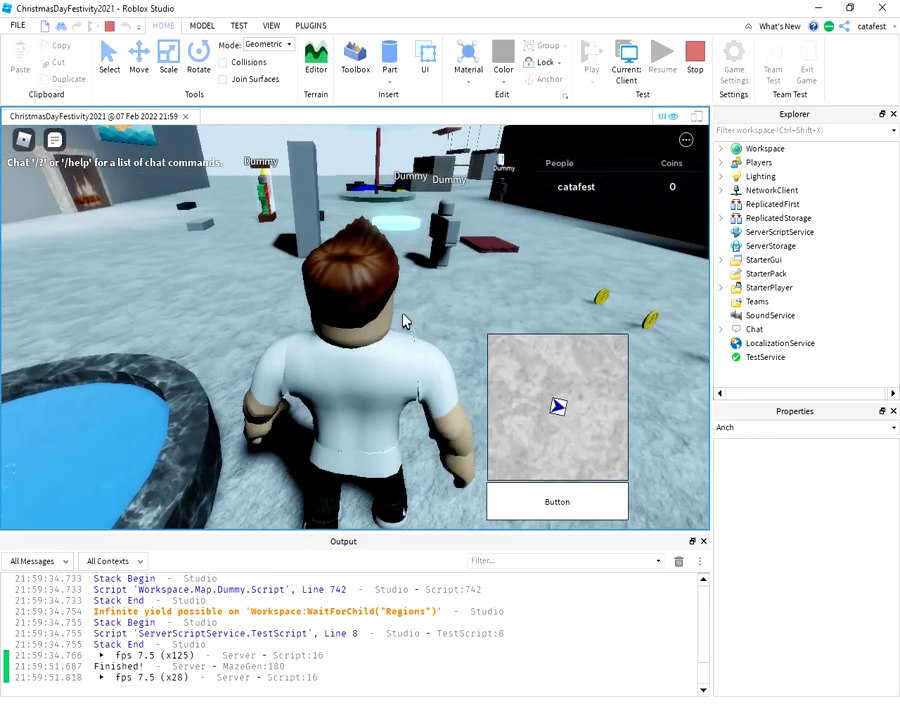
{"action": "key", "text": "Left"}
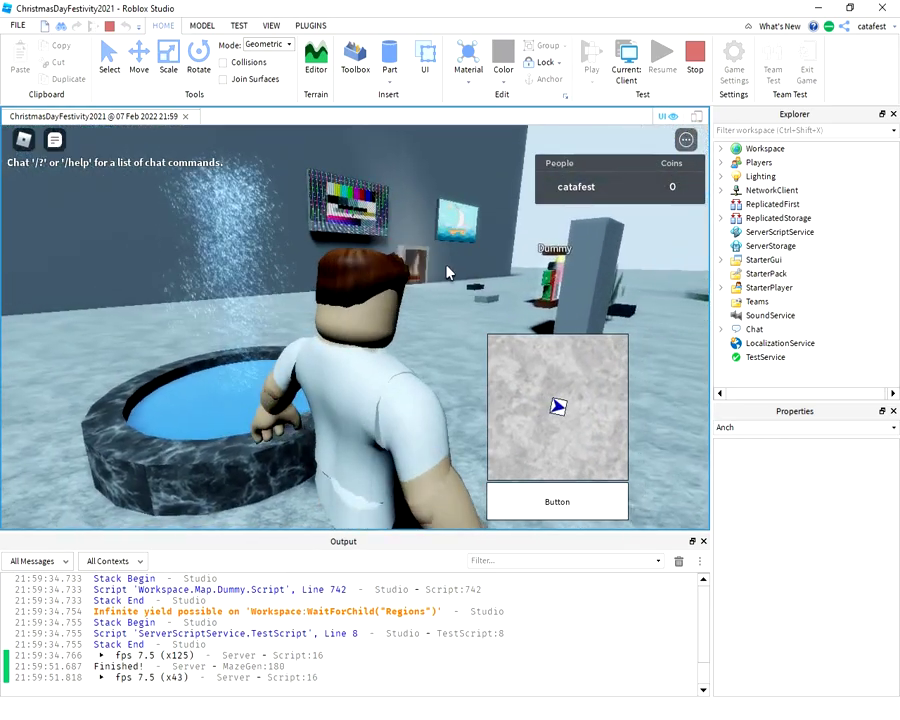
{"action": "key", "text": "Left"}
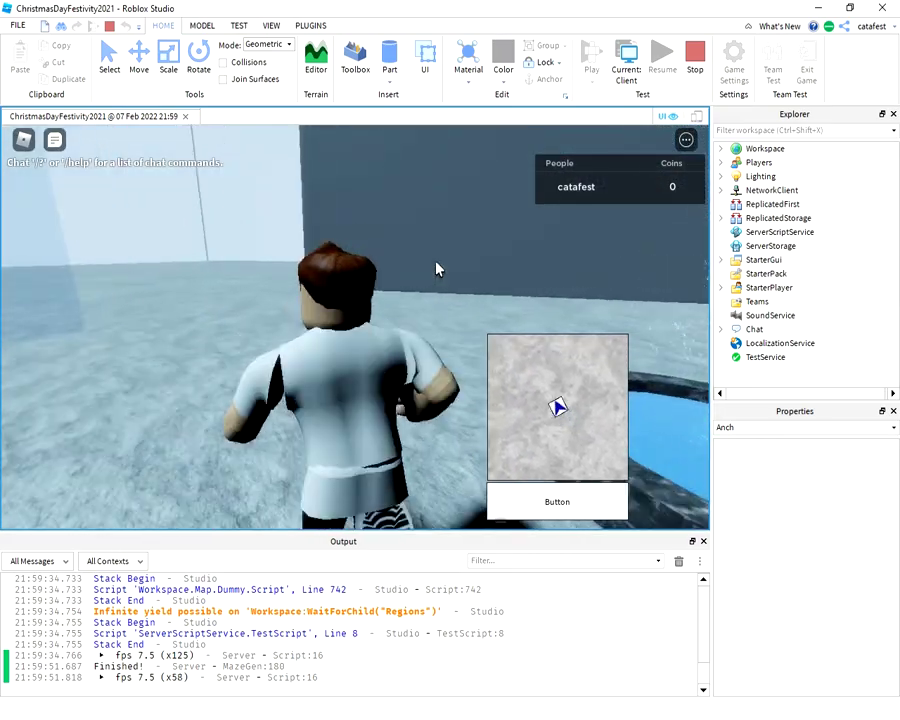
{"action": "key", "text": "Right"}
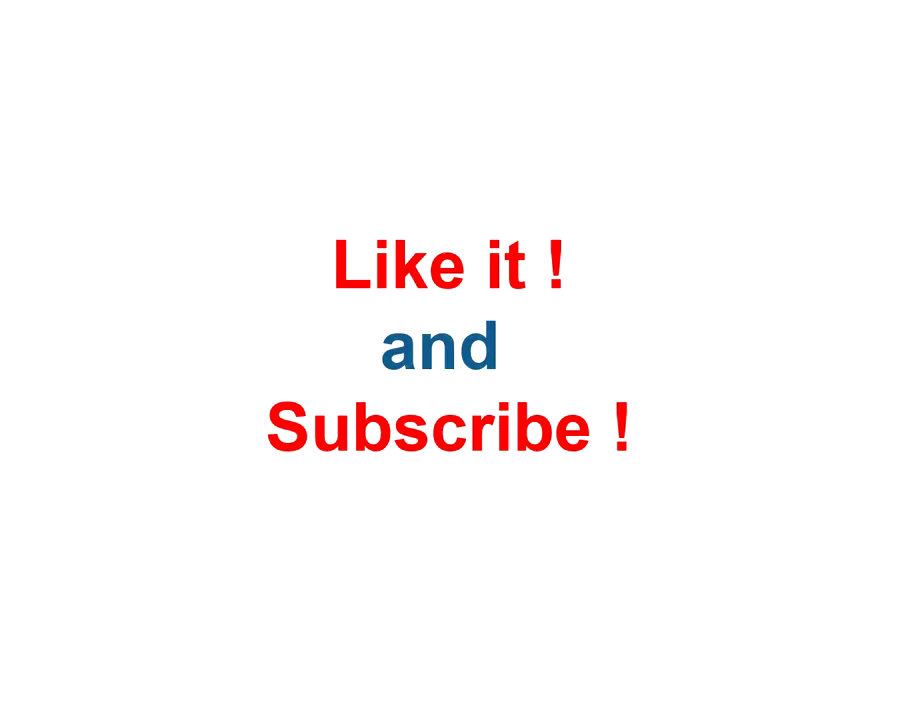